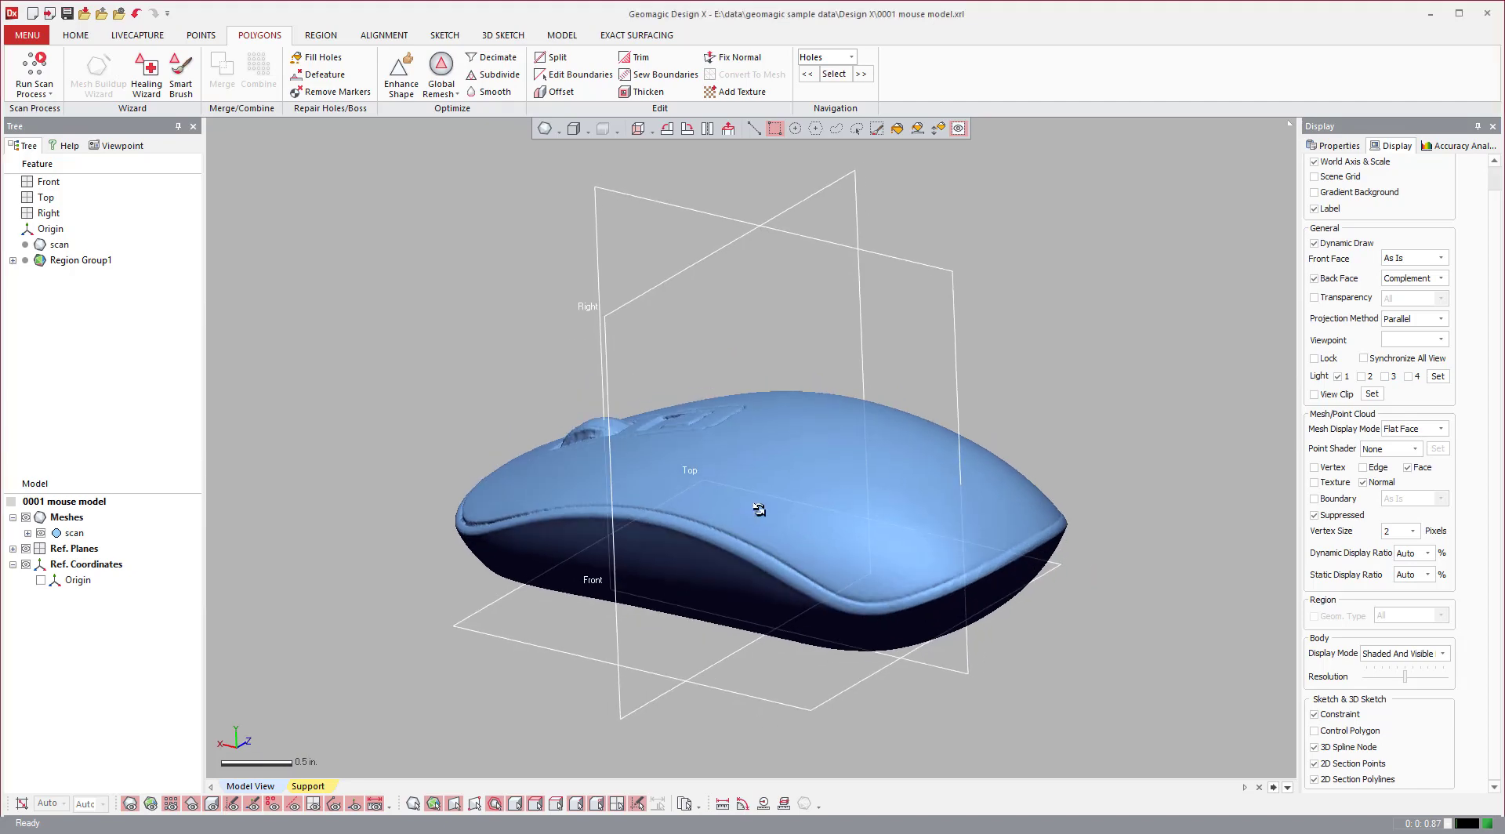
- Examine the shaded mouse scan mesh from several angles, including the upper shell, scroll wheel and side
click(64, 35)
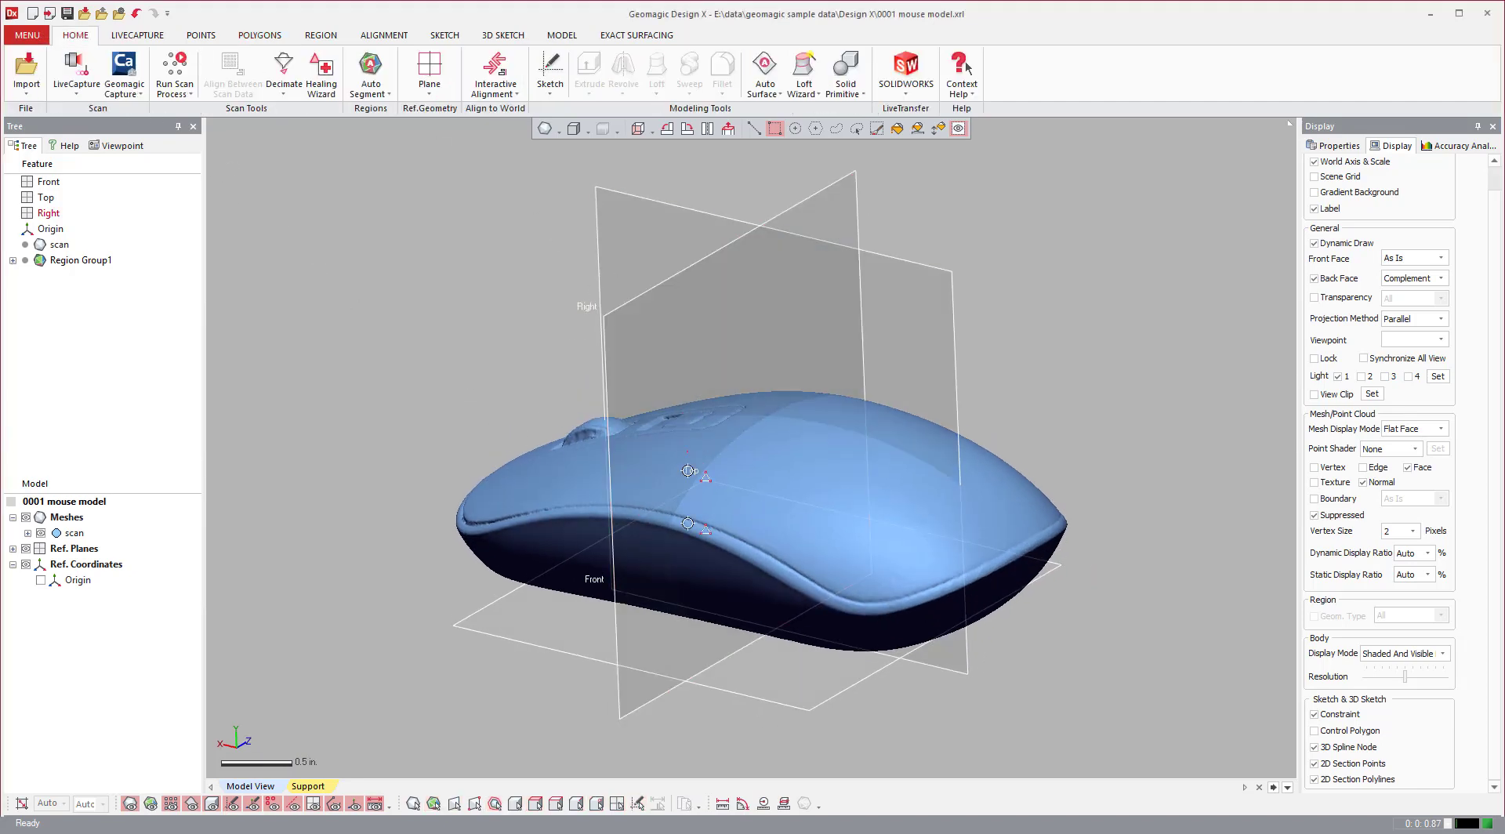
scroll(700, 475, down, 2)
right_drag(637, 530, 665, 487)
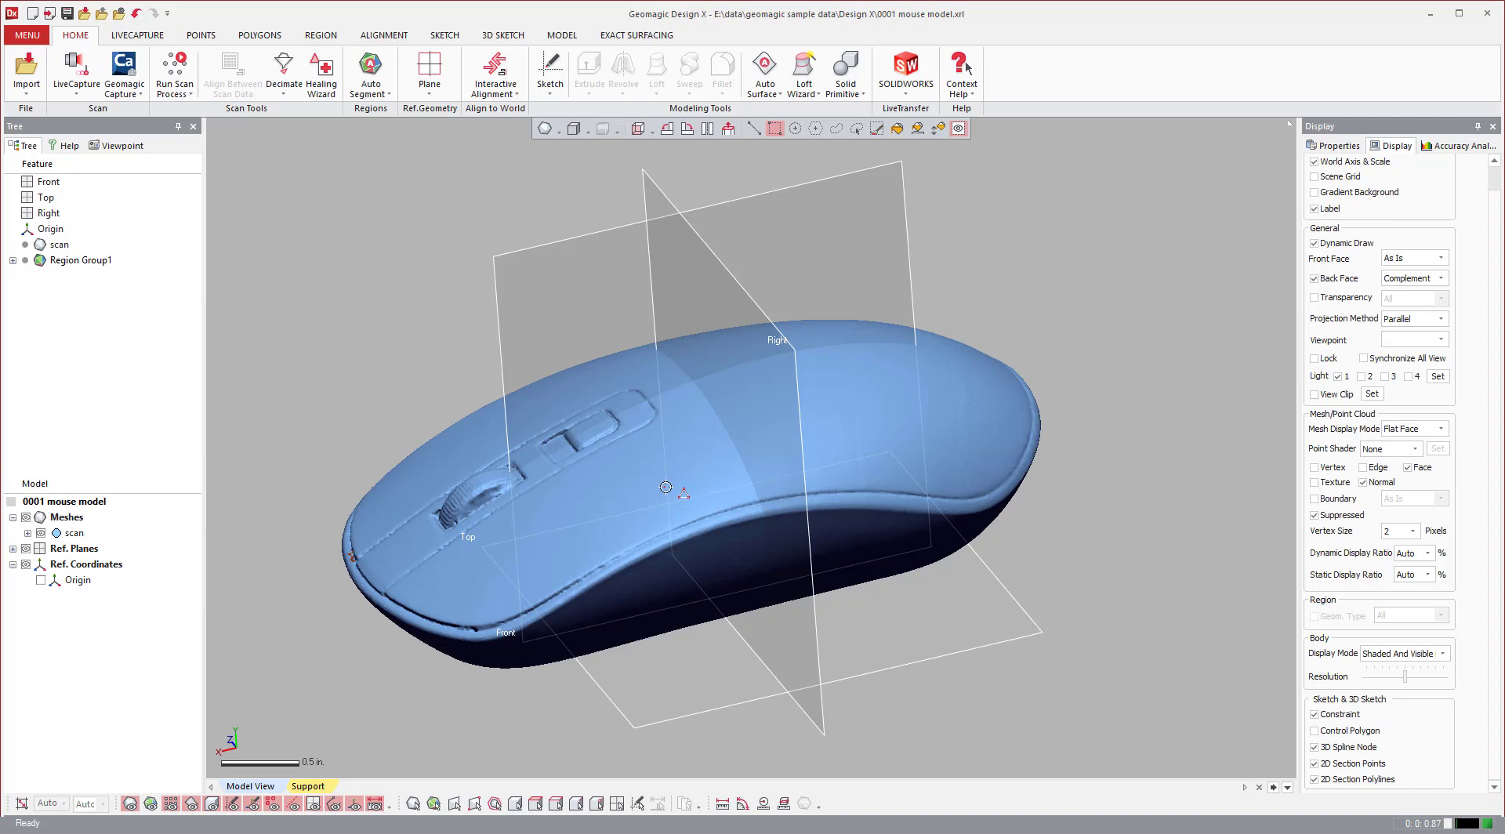
right_drag(717, 430, 679, 489)
scroll(741, 518, down, 2)
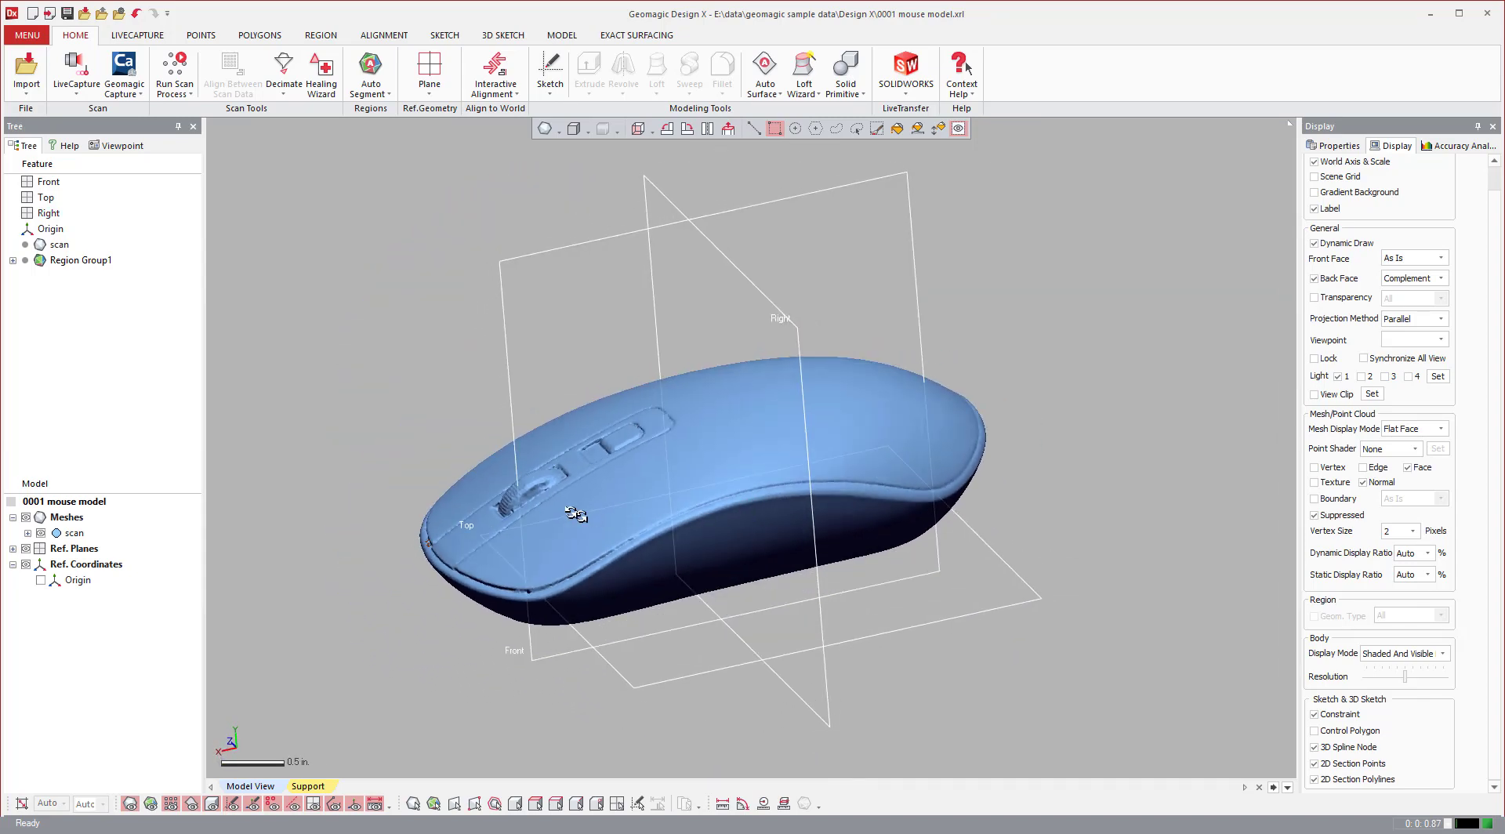
scroll(579, 514, up, 3)
right_drag(784, 485, 896, 345)
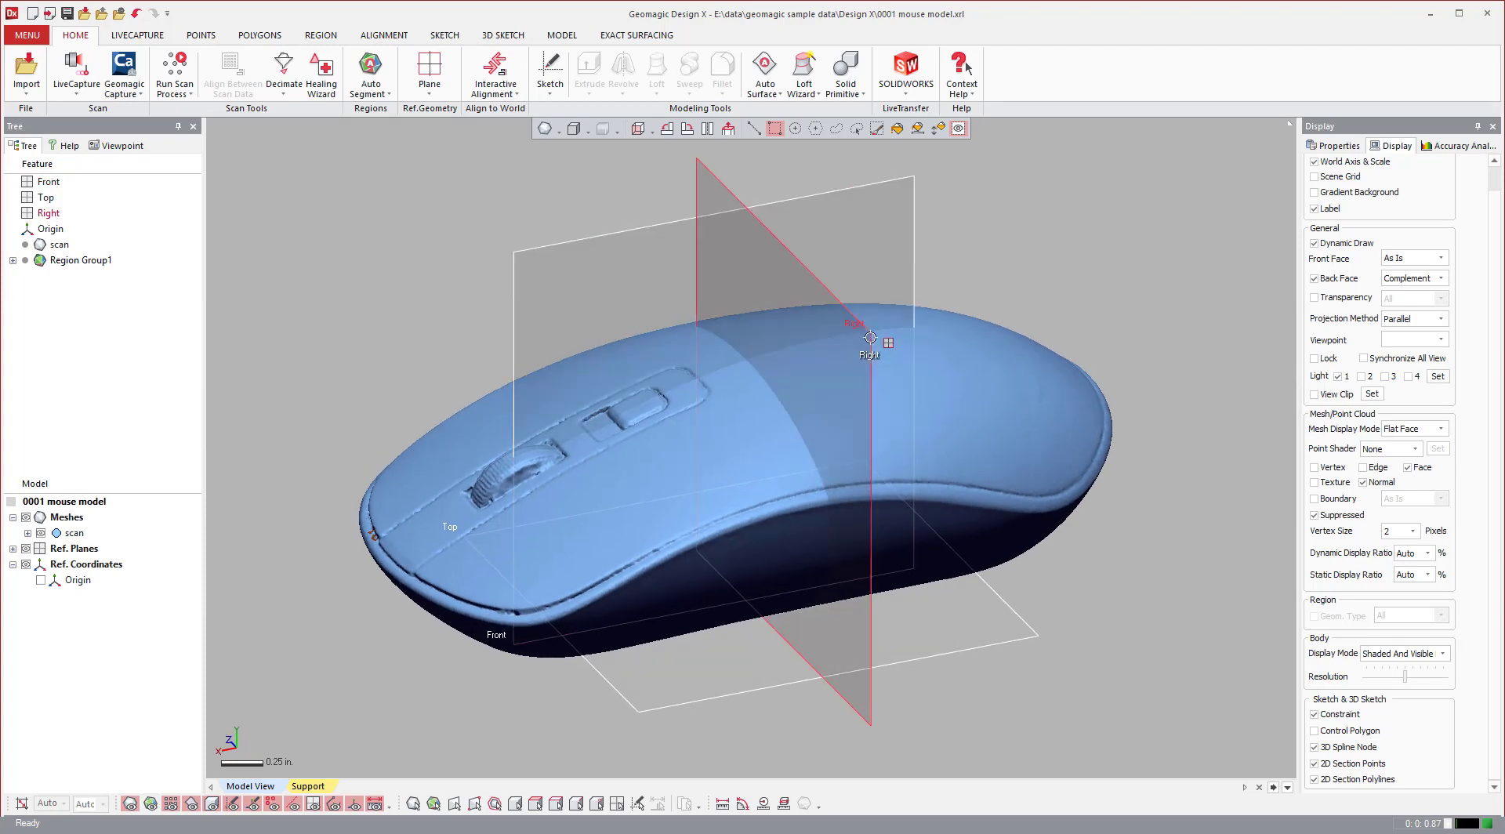
- Switch the mesh display to Region mode and inspect the segmented areas on the mouse's upper shell and side
click(561, 131)
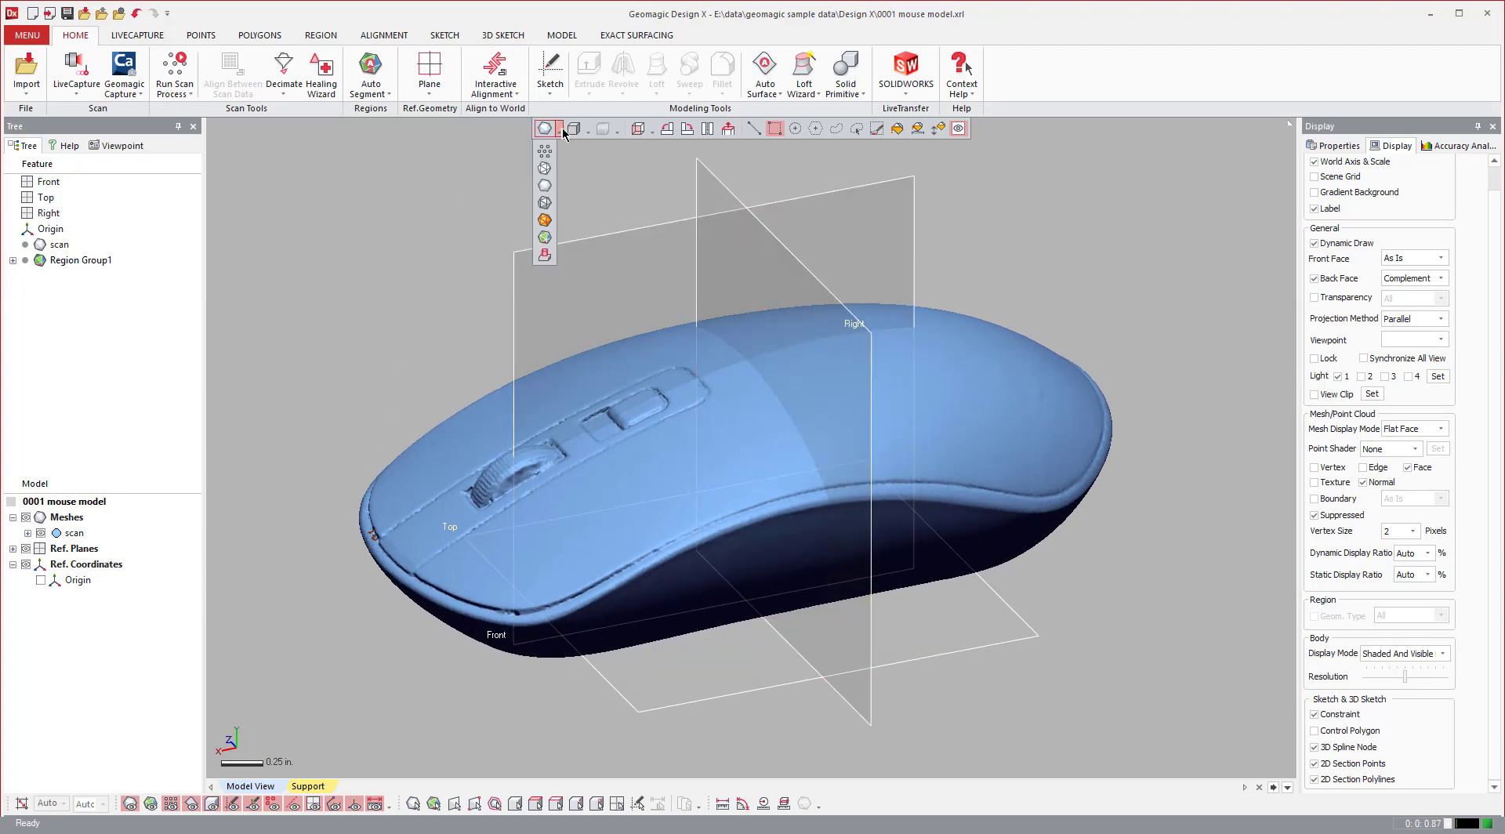
click(545, 237)
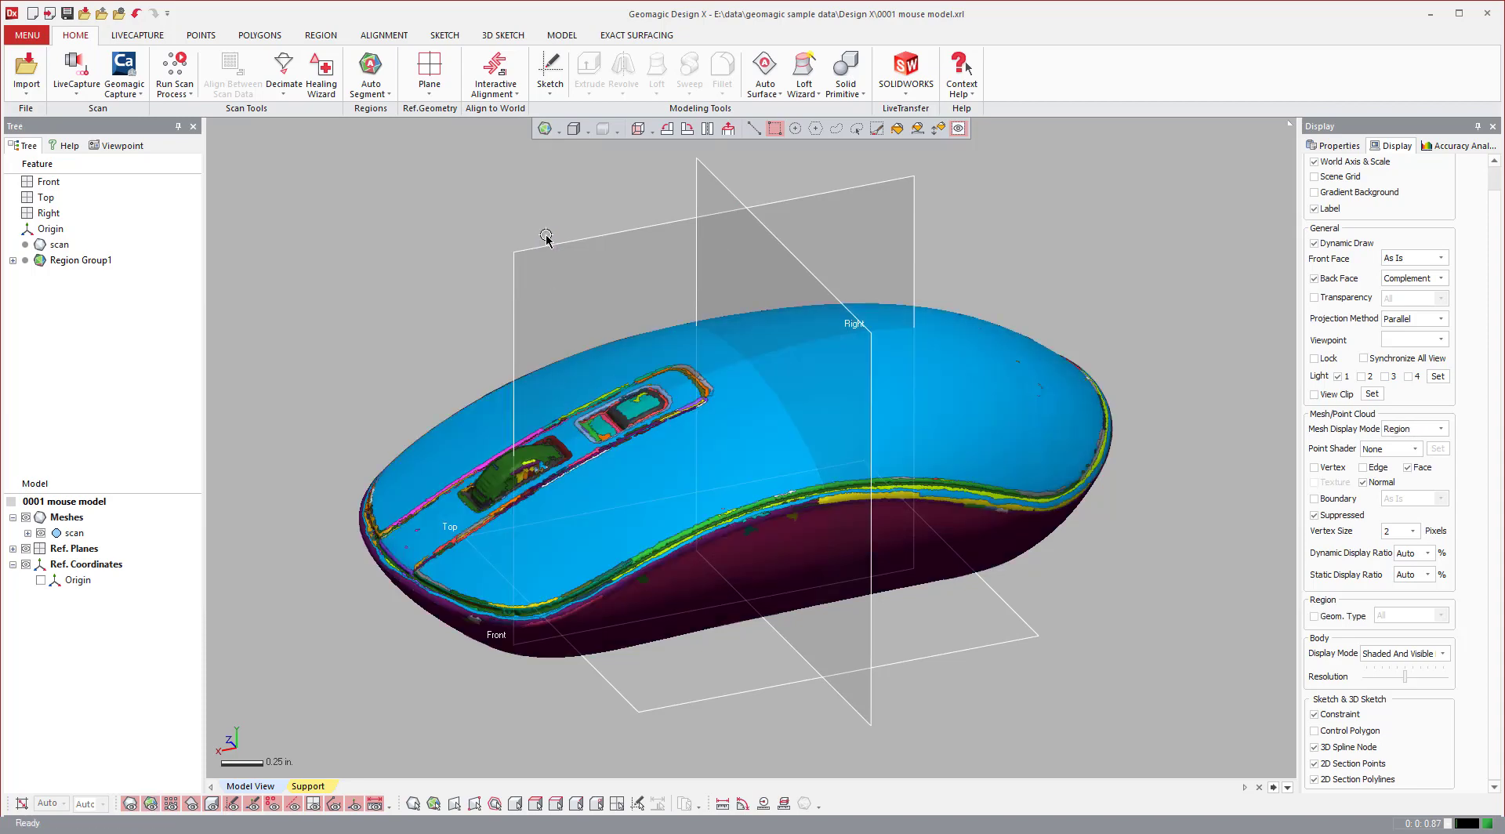
mouse_move(829, 514)
right_down()
mouse_move(690, 460)
mouse_move(659, 406)
mouse_move(615, 471)
right_up()
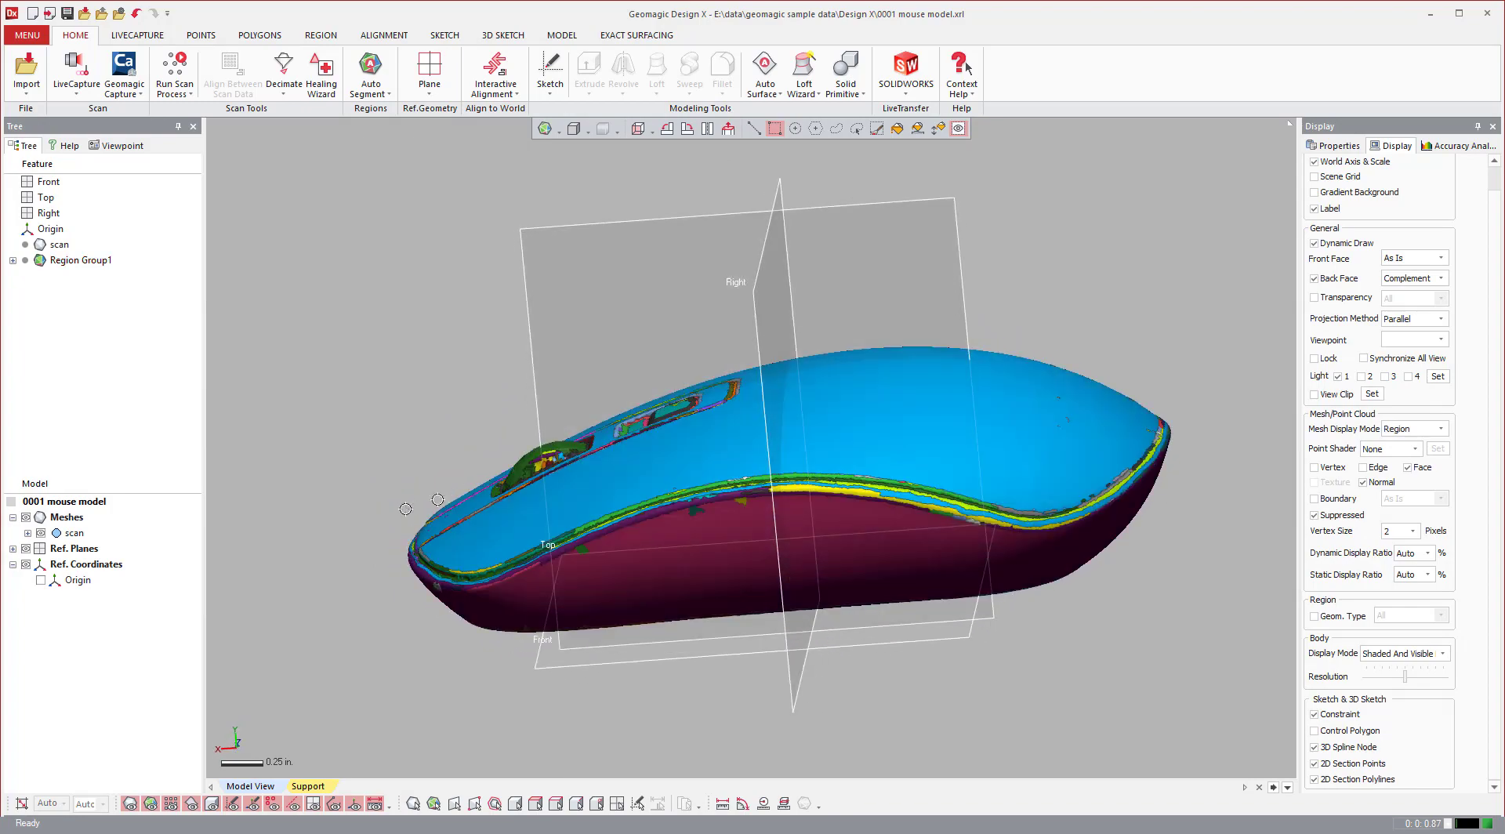
right_drag(437, 499, 418, 396)
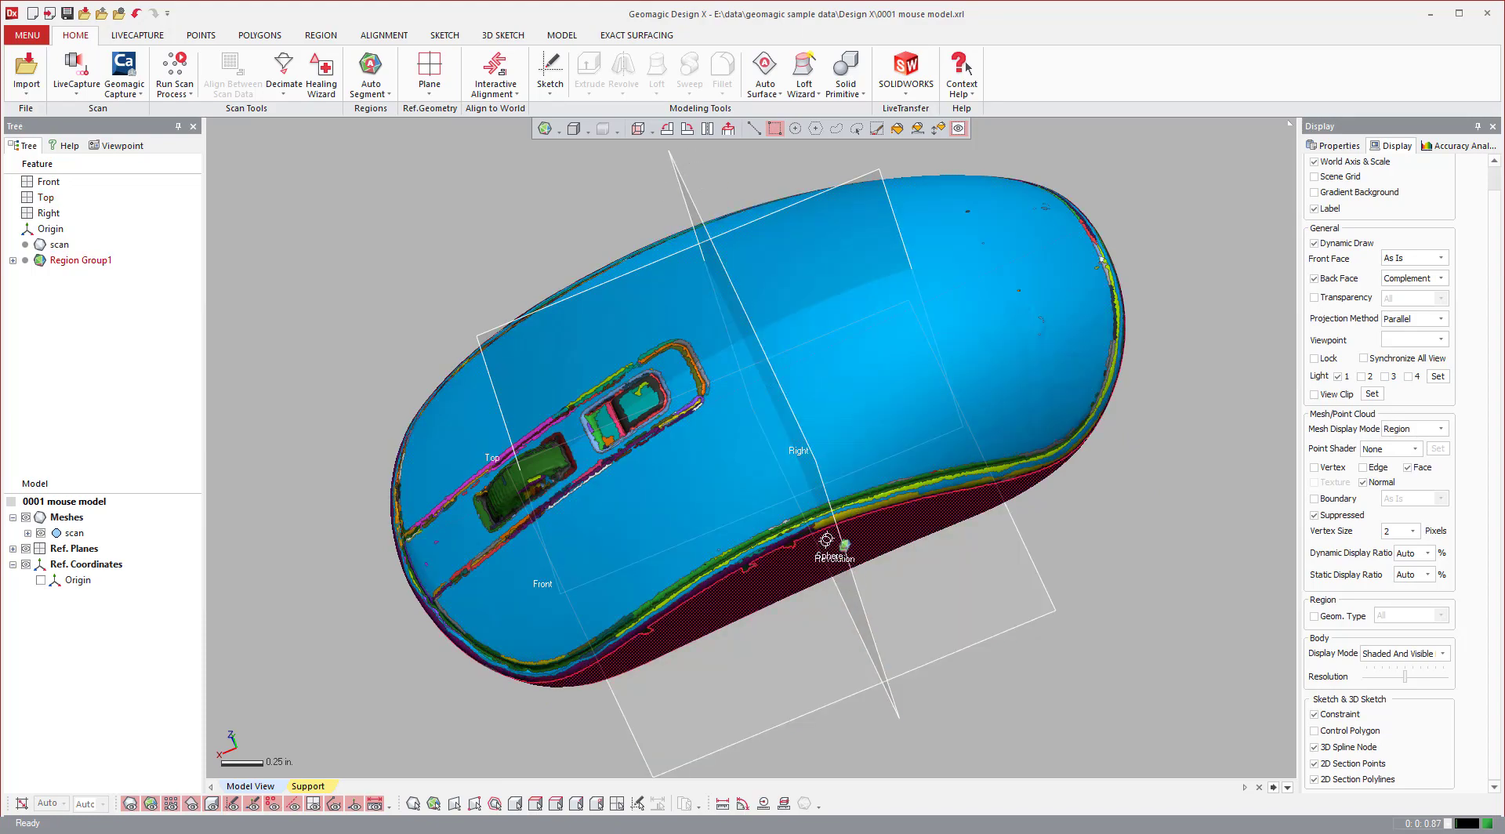
right_drag(826, 540, 676, 447)
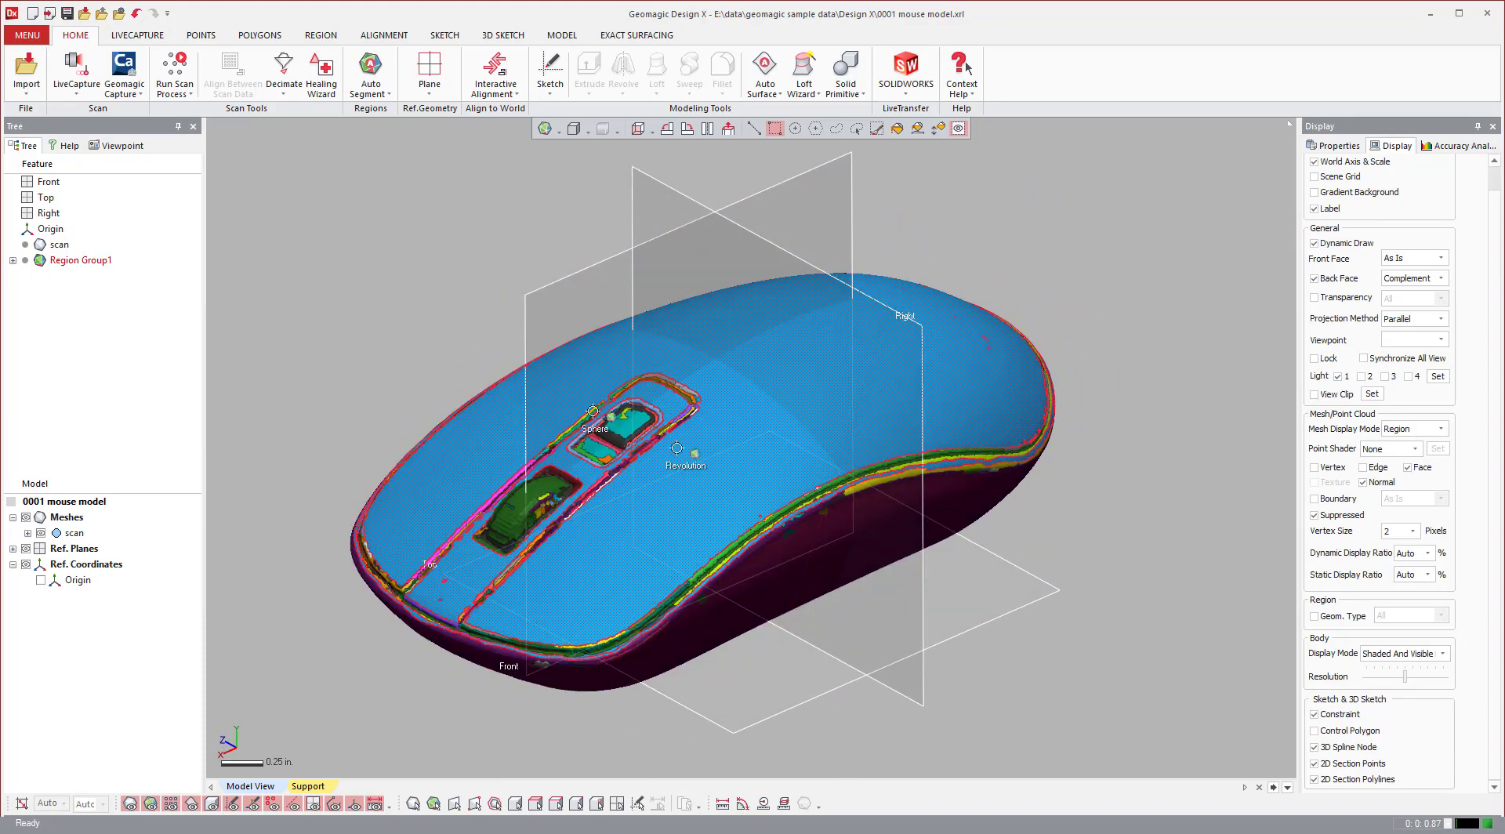
right_drag(676, 448, 833, 428)
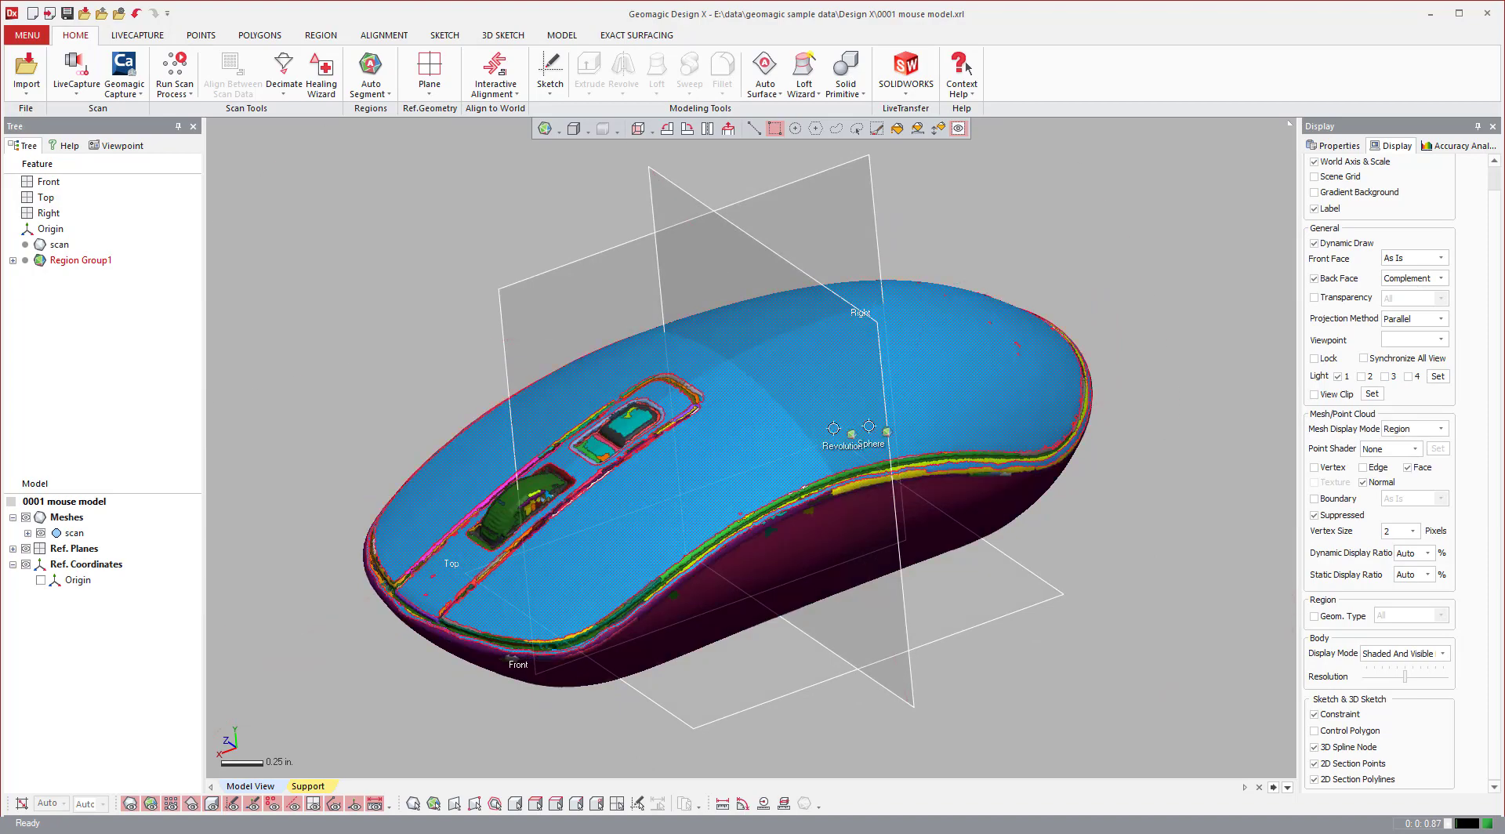
right_drag(891, 541, 991, 520)
click(612, 607)
scroll(1000, 572, down, 2)
click(1166, 326)
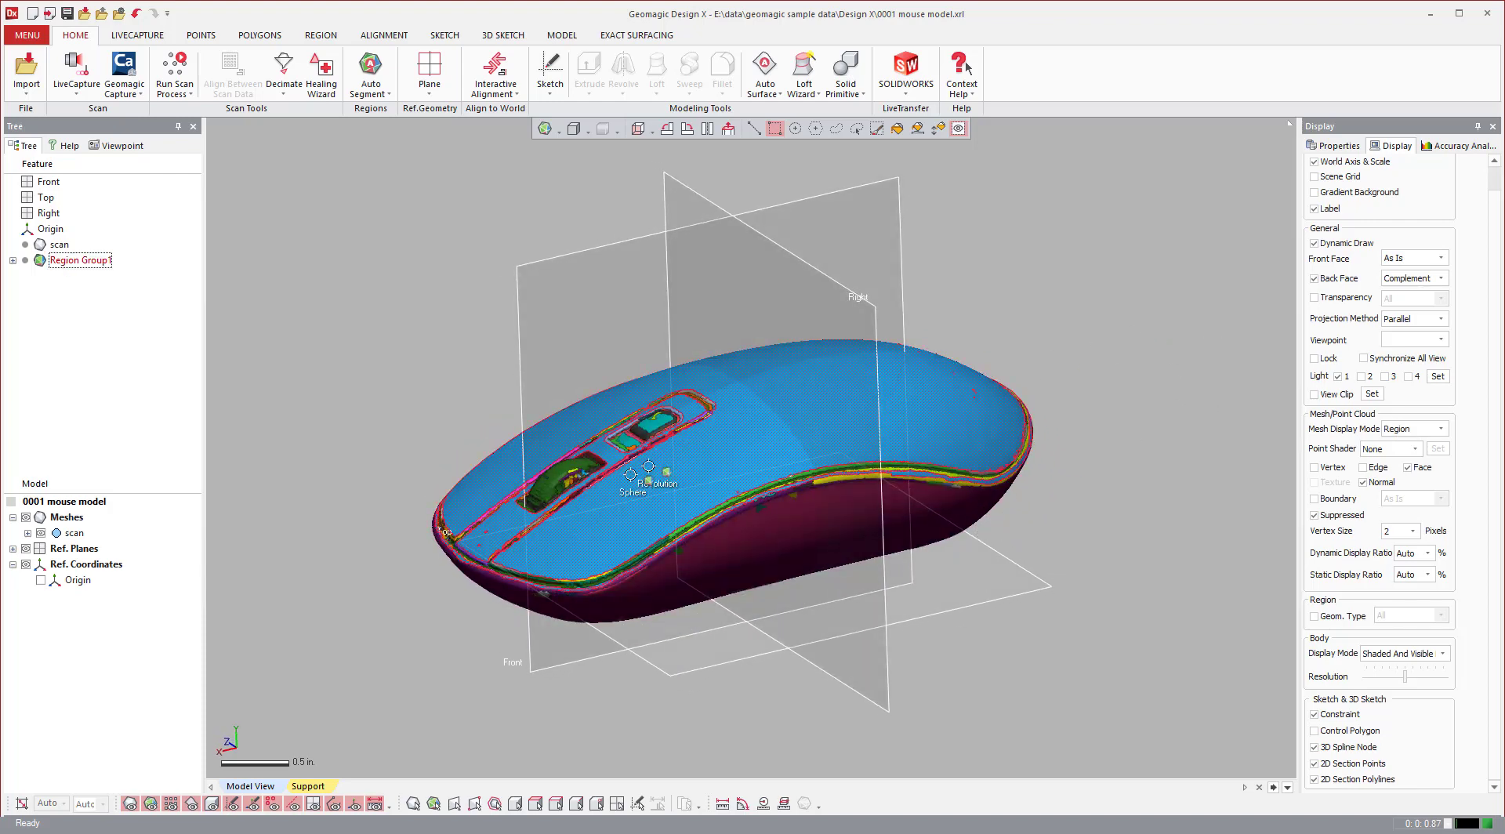
- Return the mesh display to Flat Face and inspect the seam between the upper shell and the side up close
click(559, 132)
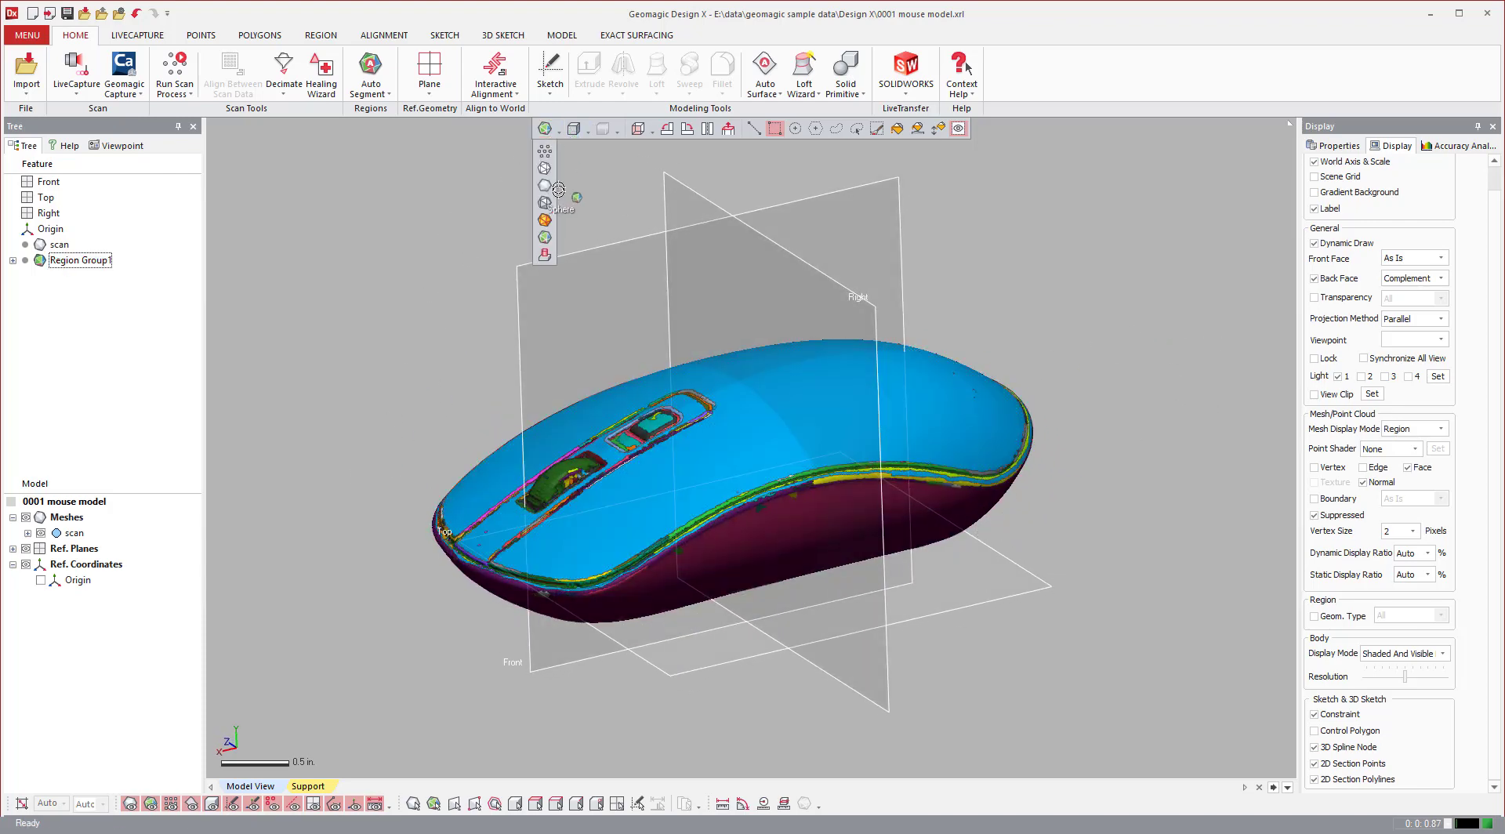
click(547, 221)
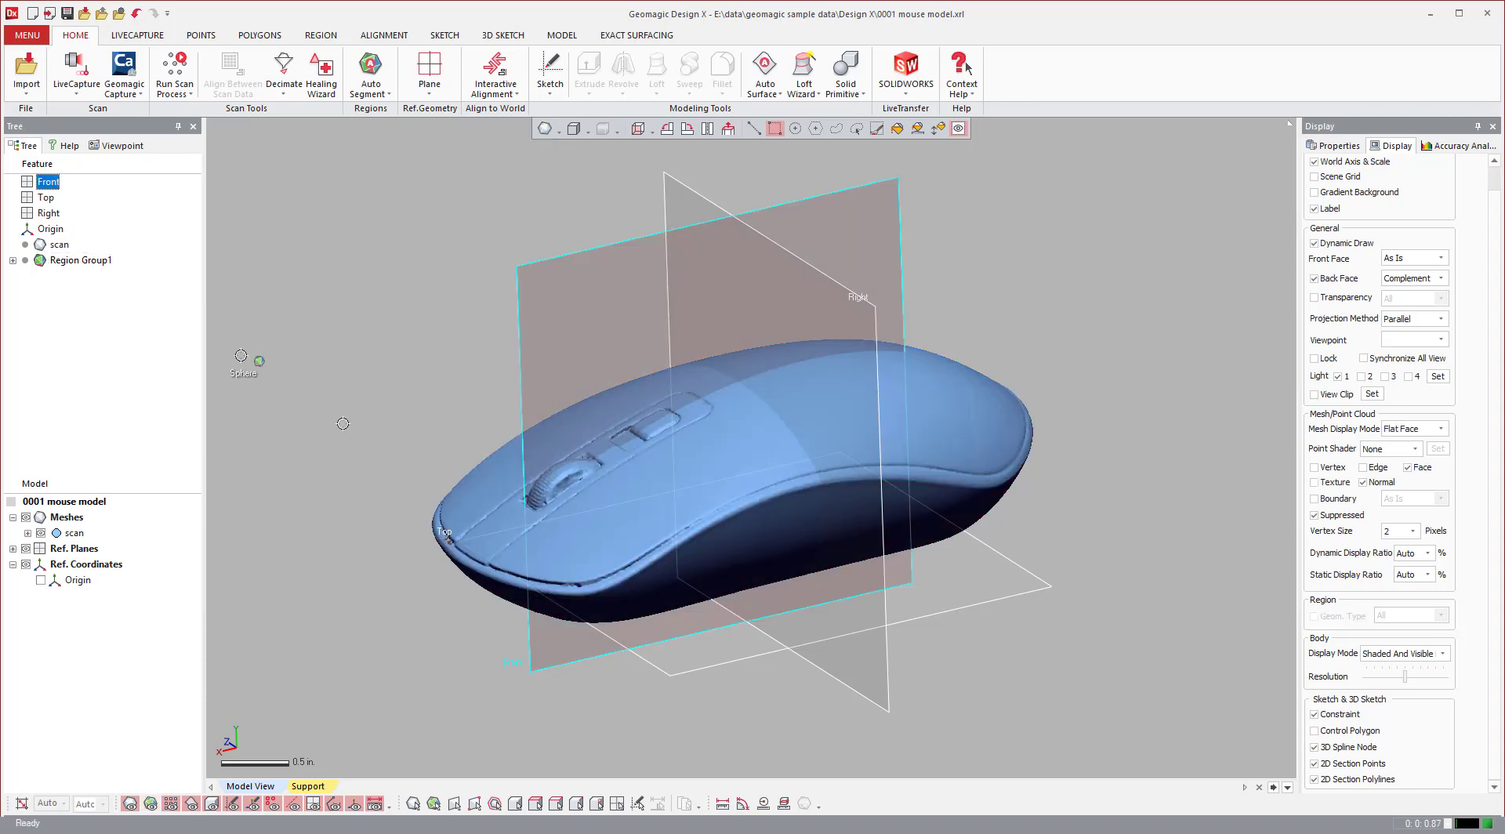
click(376, 310)
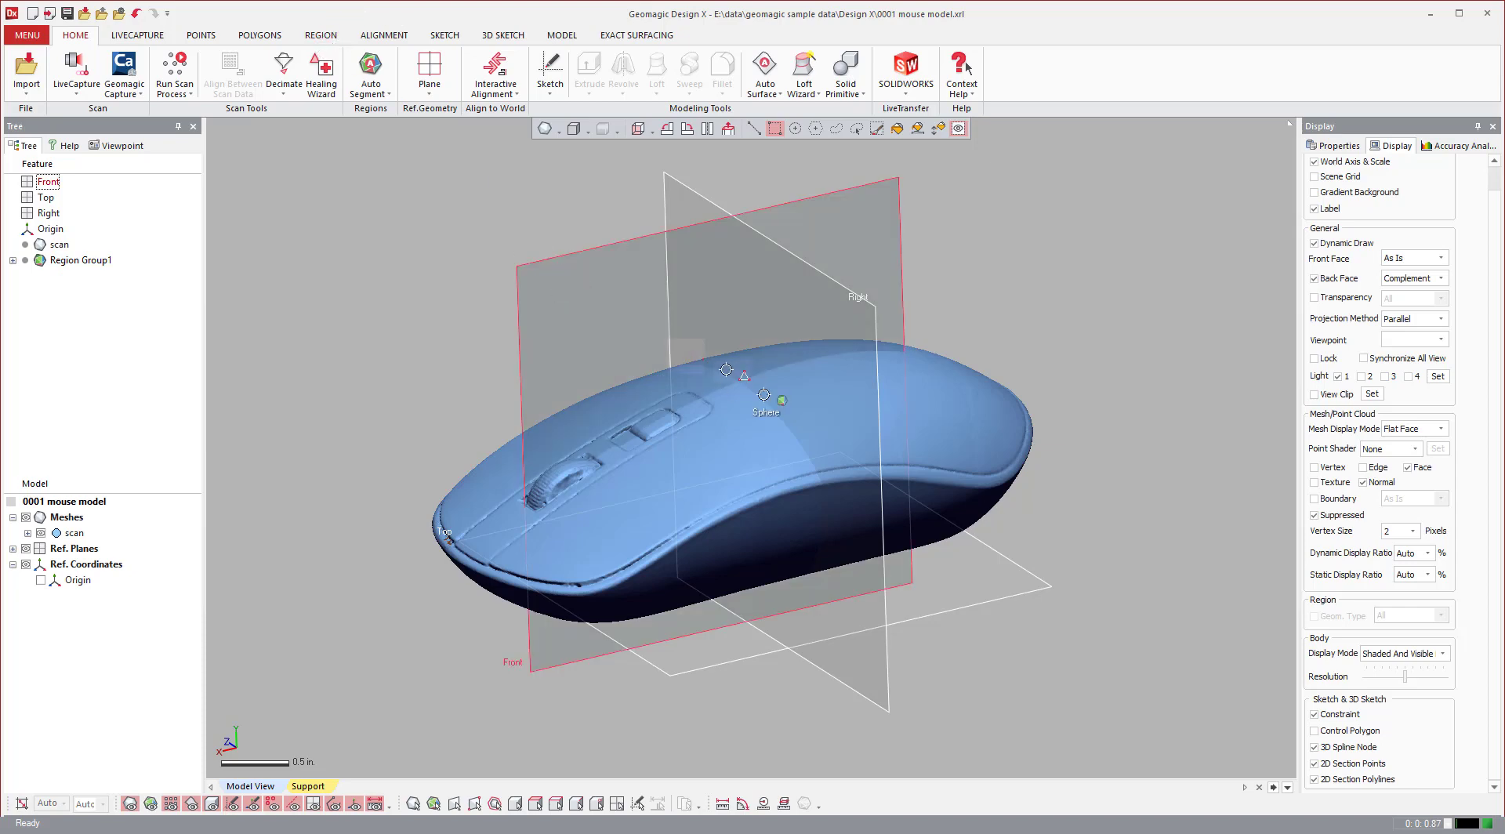
scroll(690, 570, up, 10)
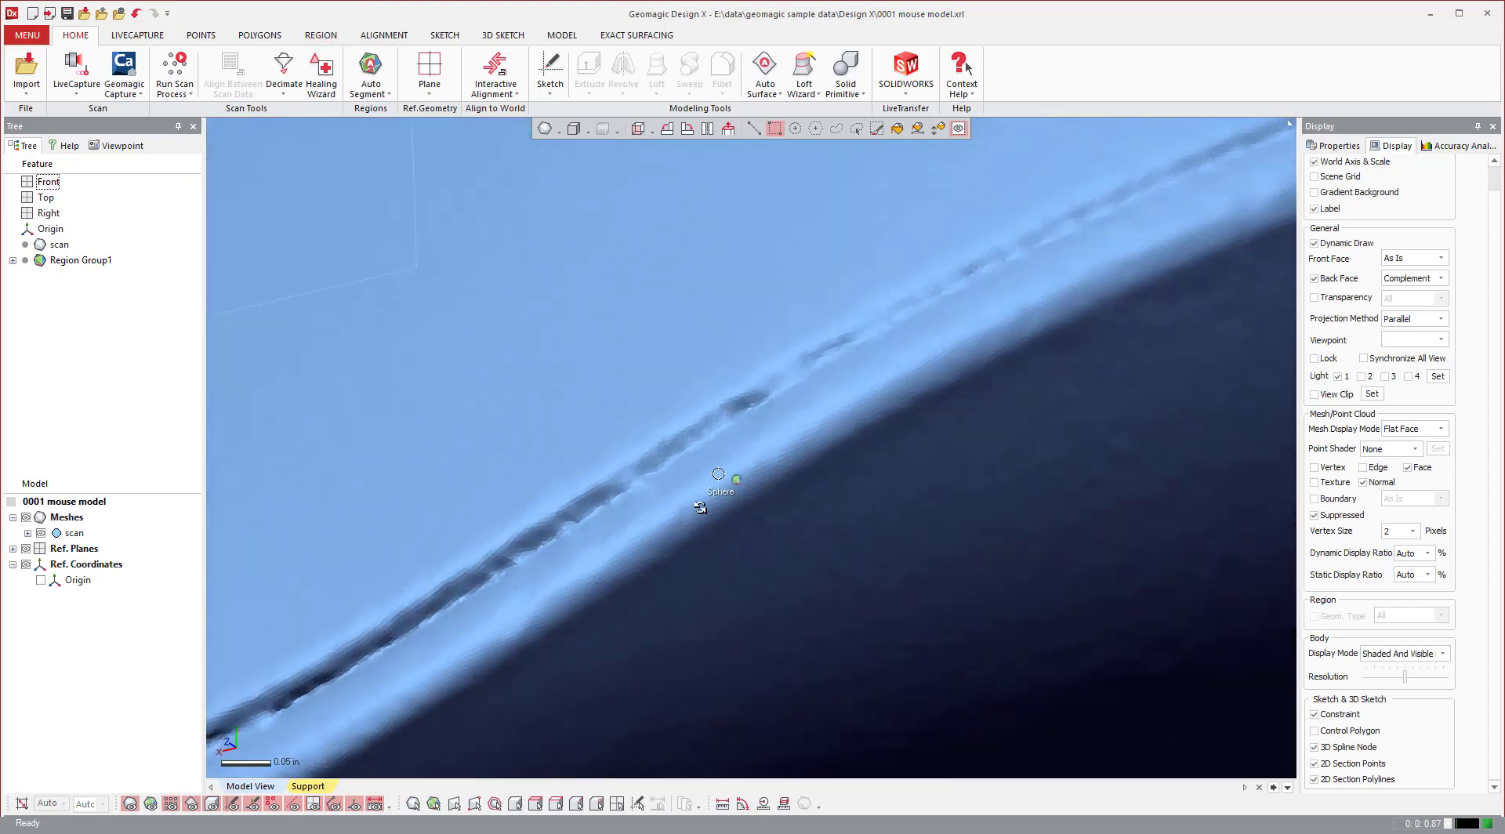
right_drag(725, 468, 771, 467)
scroll(776, 469, down, 7)
drag(775, 469, 930, 310)
scroll(851, 427, down, 5)
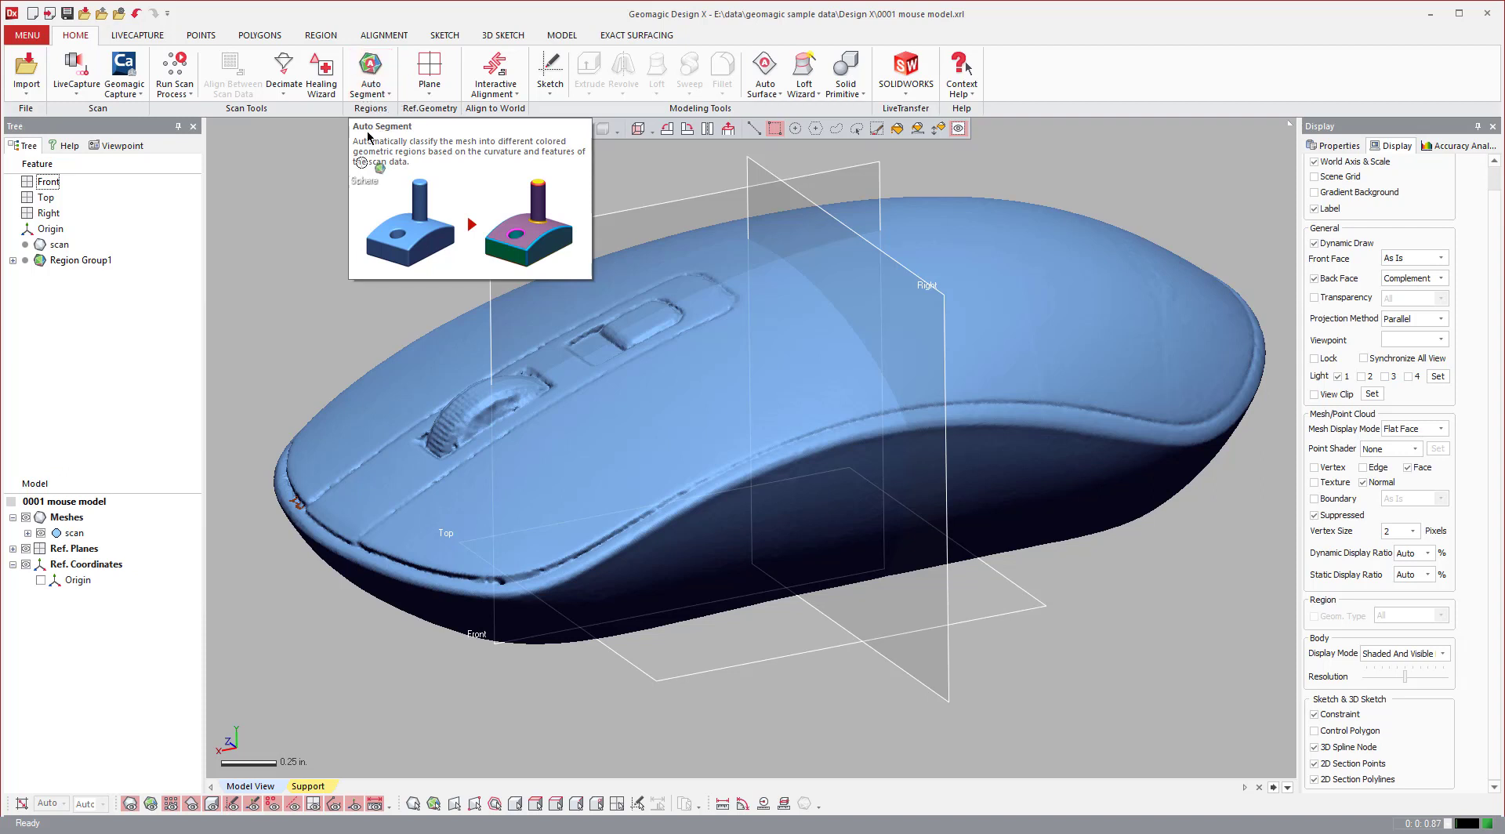
click(310, 35)
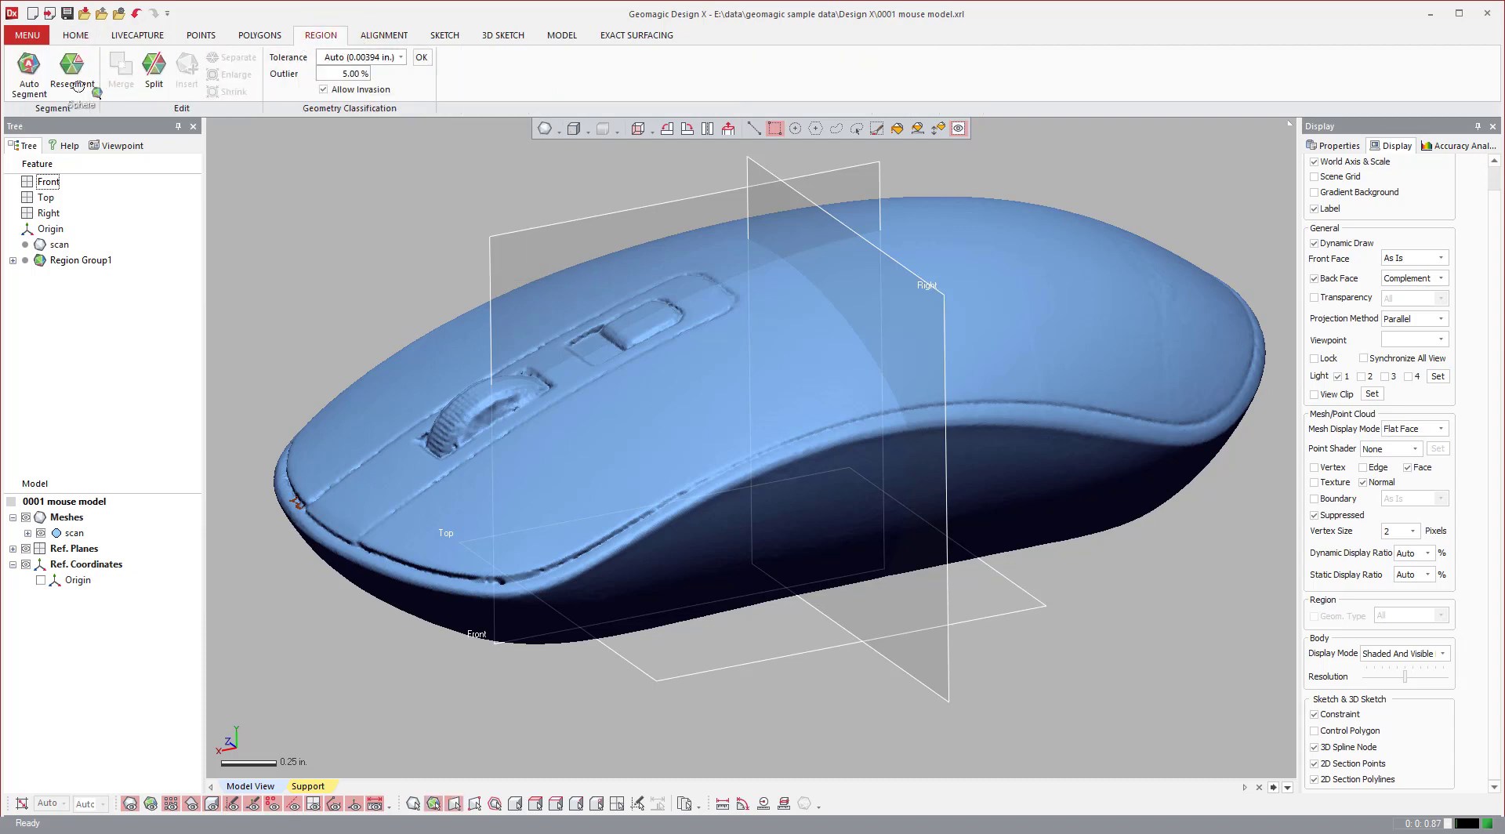
click(76, 35)
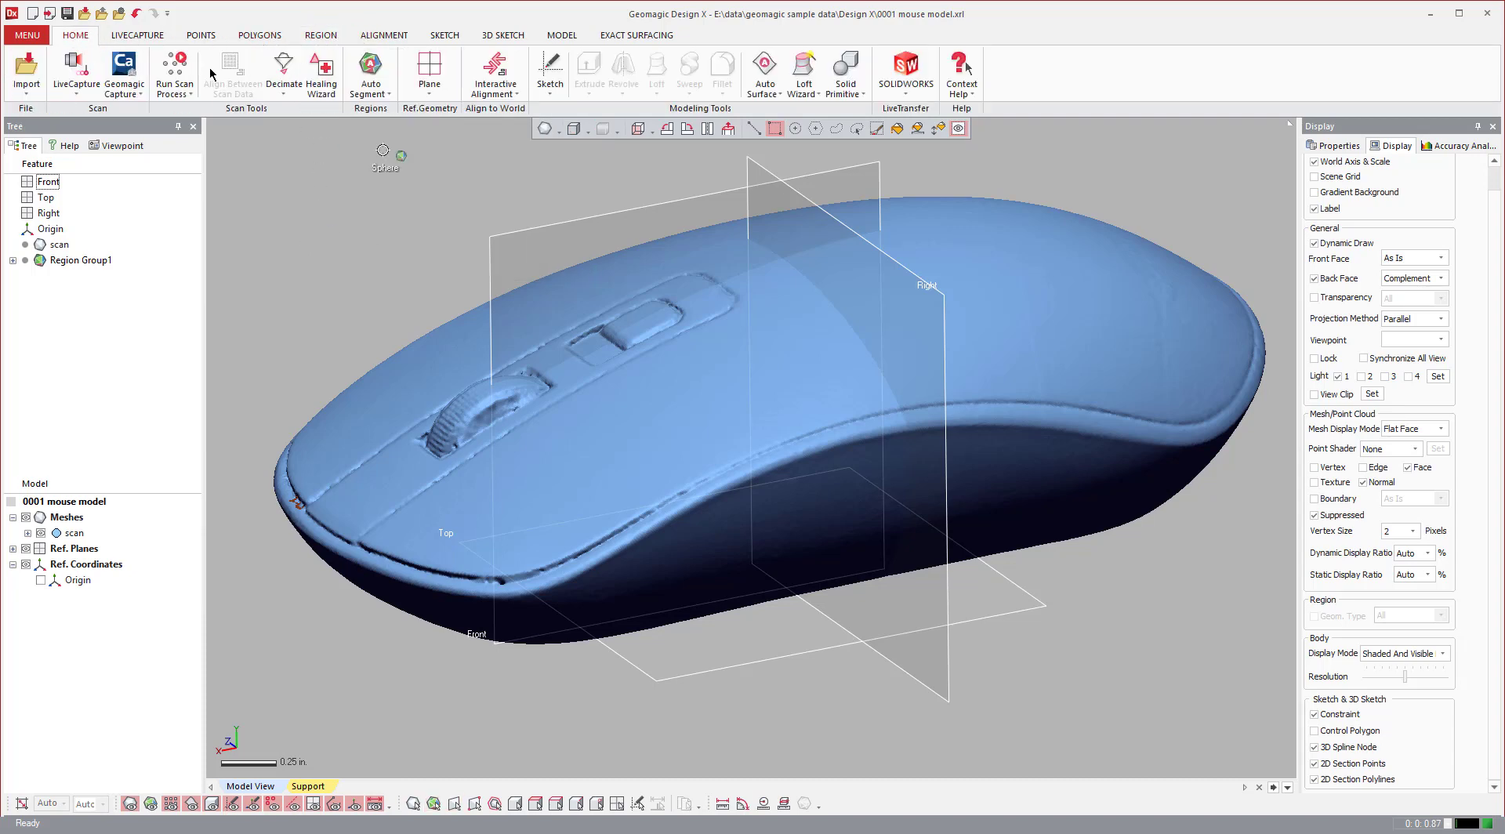
right_drag(855, 358, 850, 376)
scroll(850, 376, down, 1)
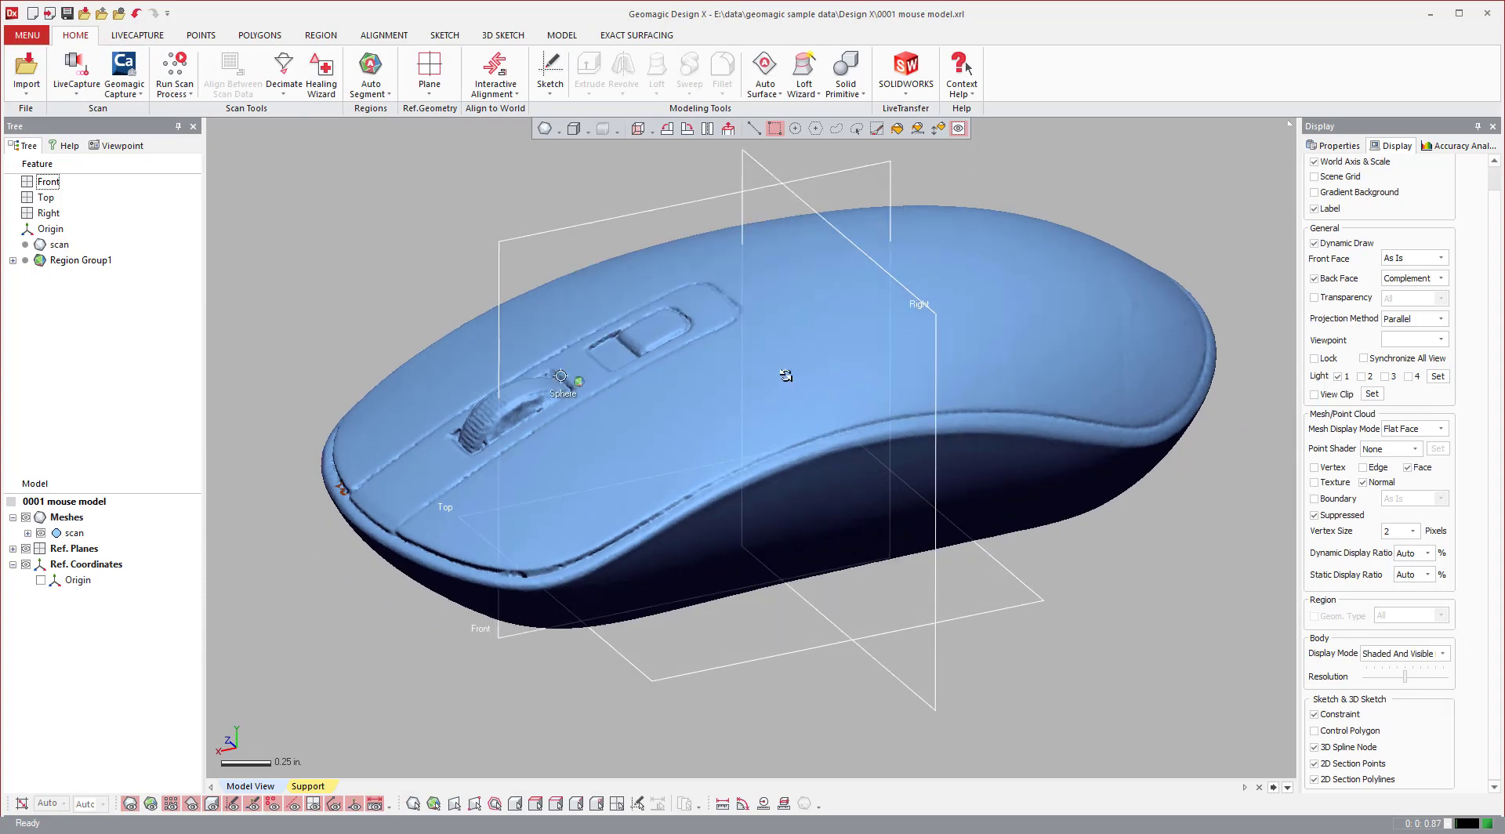
- Set the mesh display mode to Region so the scan's segmented areas are shown in colour
click(557, 132)
click(558, 246)
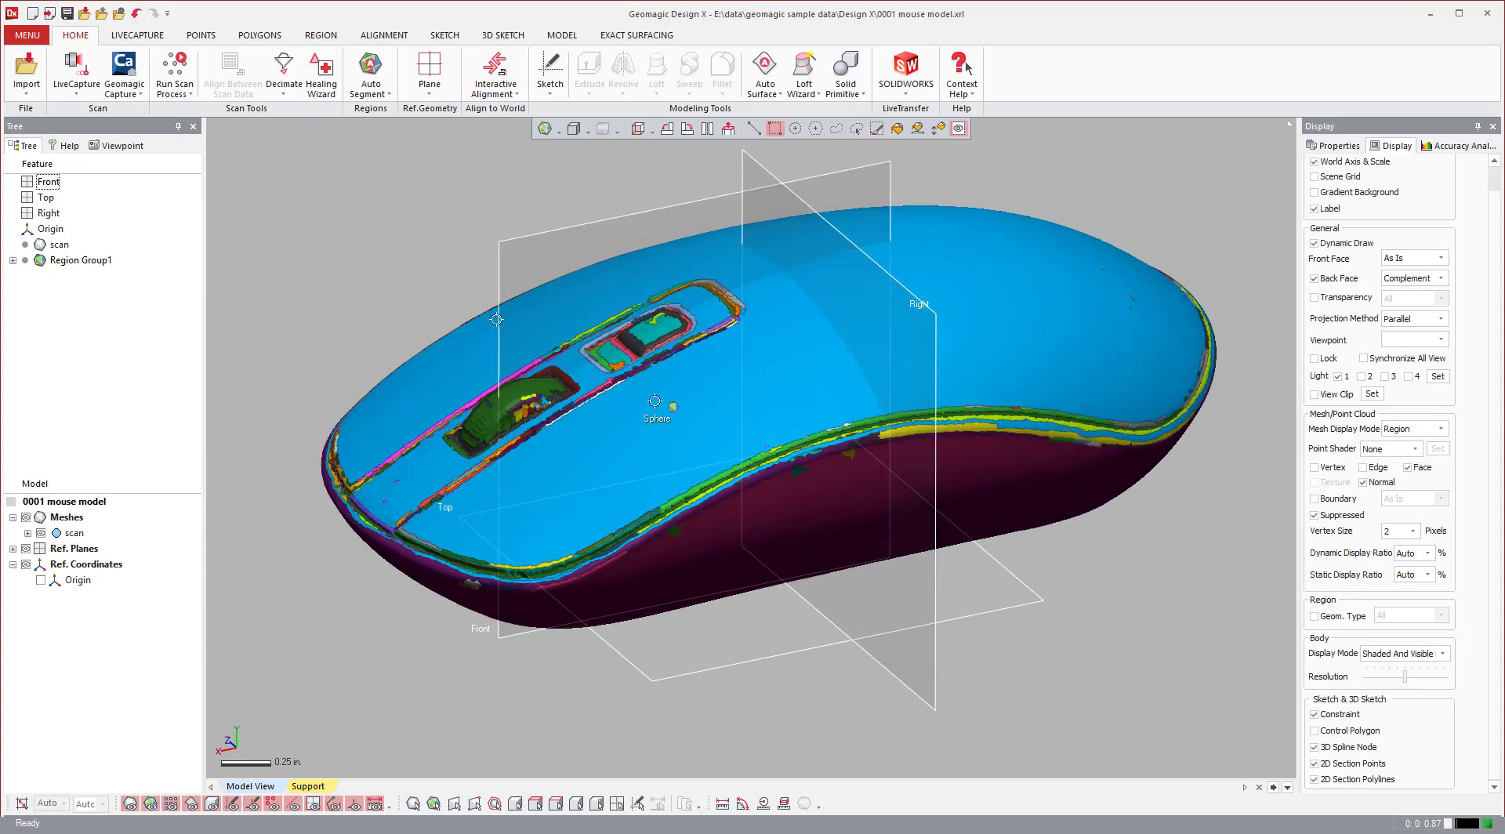
right_drag(792, 330, 816, 416)
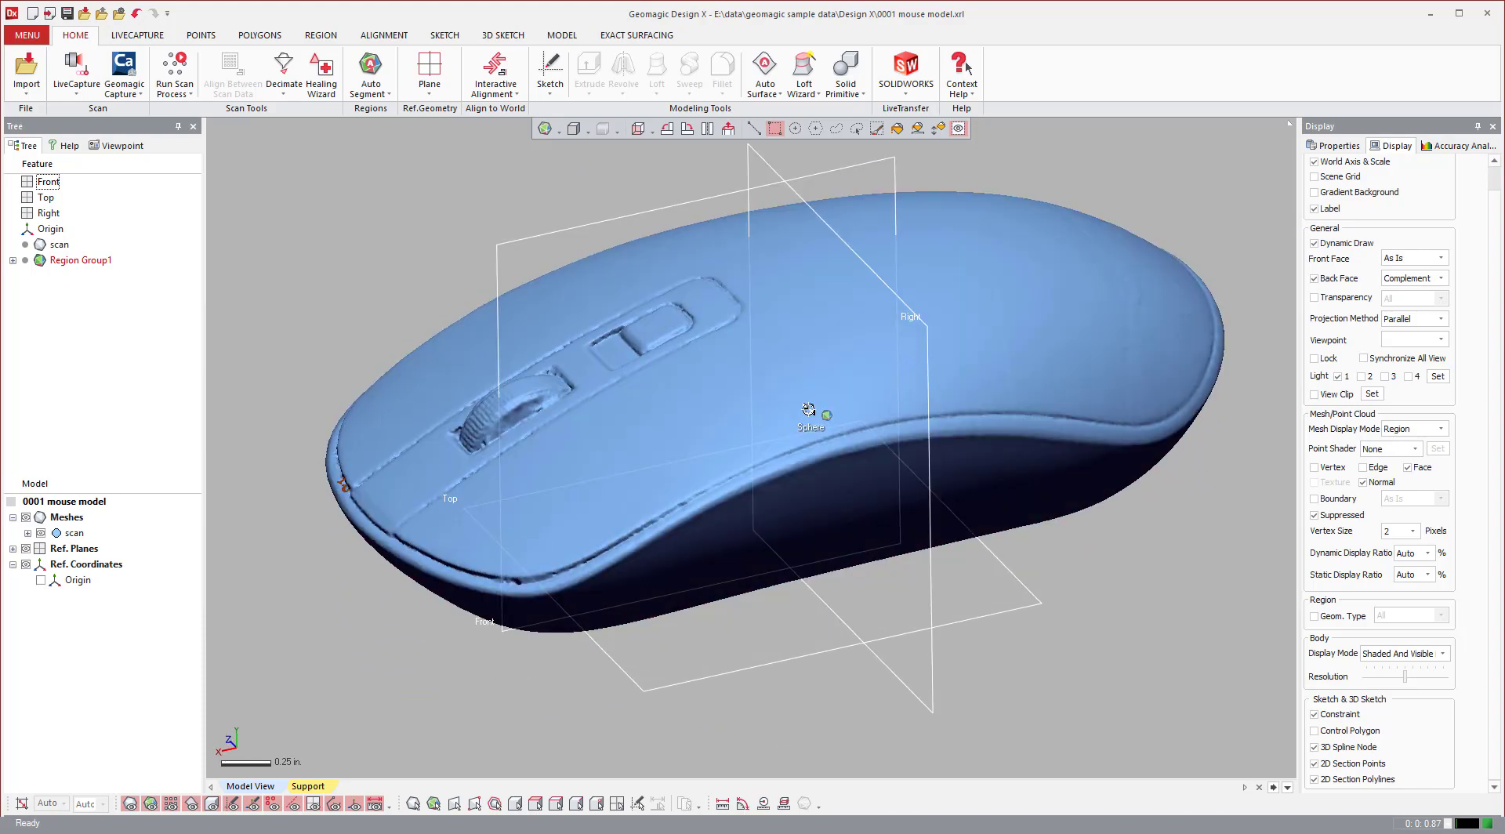
click(1086, 378)
click(1160, 600)
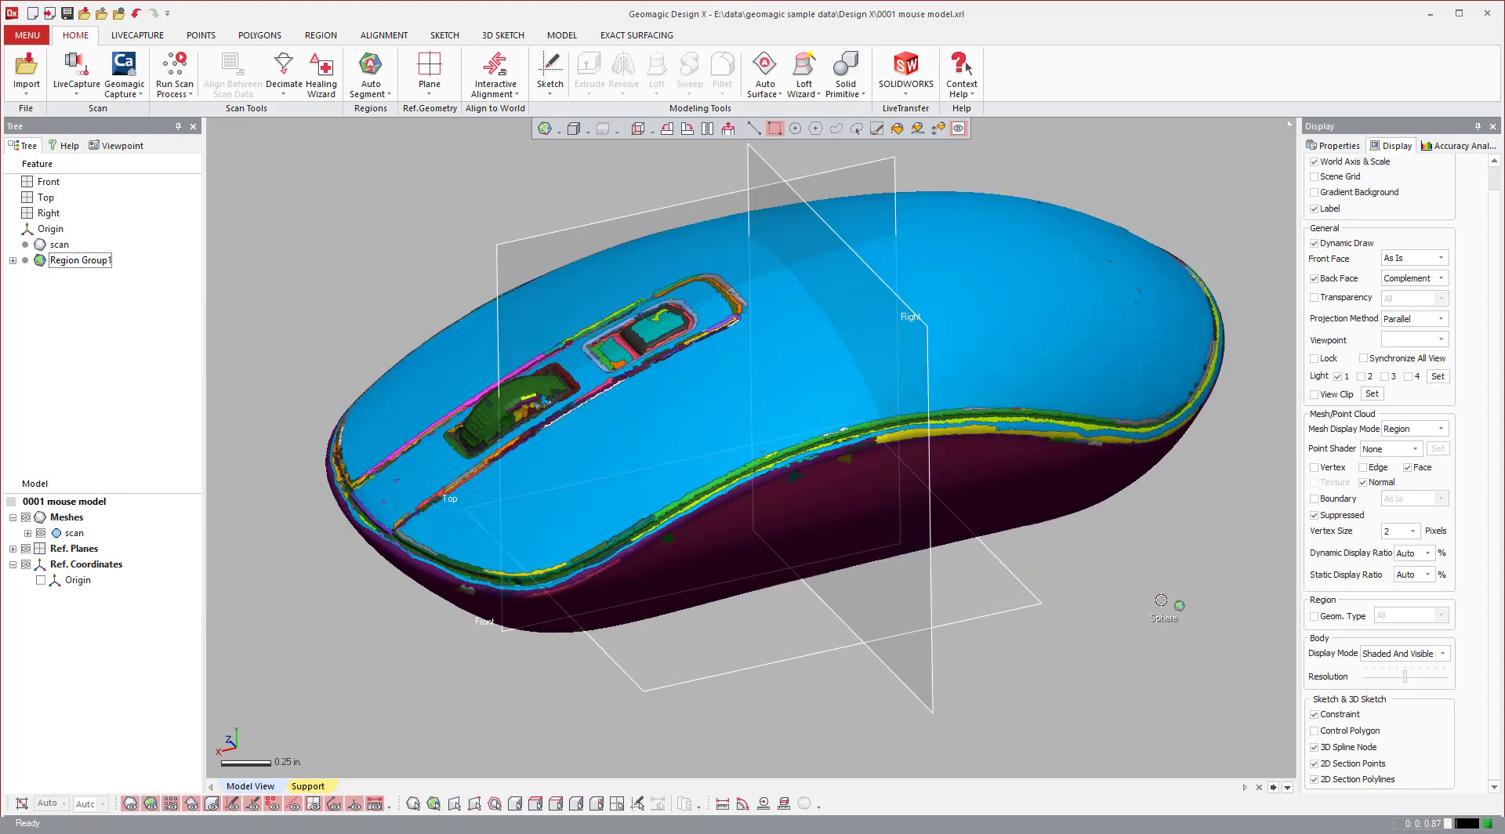
- Start the Loft Wizard on the blue upper-shell region, with the path defined by plane
click(810, 73)
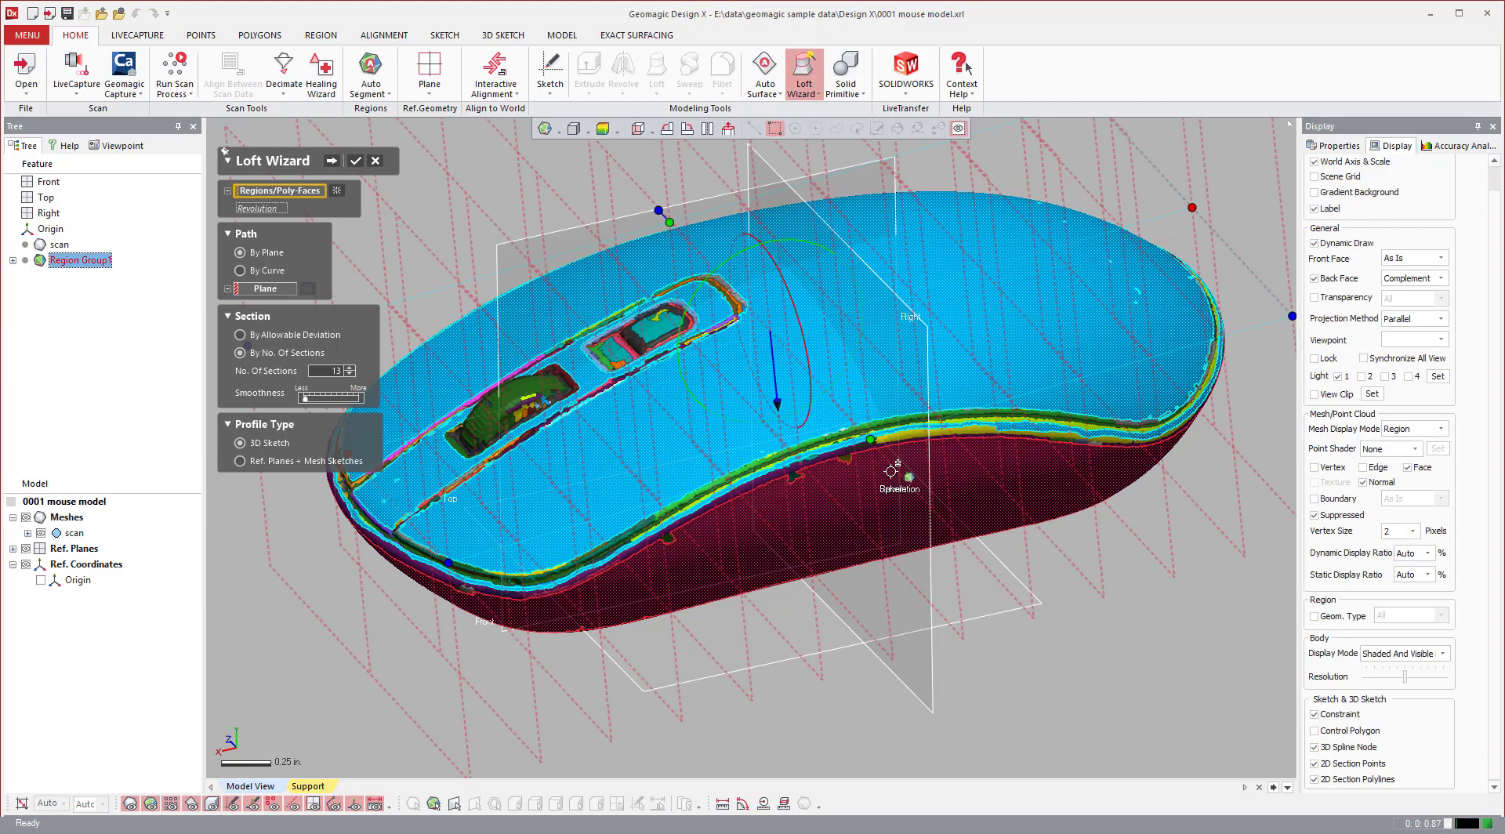
scroll(891, 471, down, 4)
right_drag(890, 472, 794, 498)
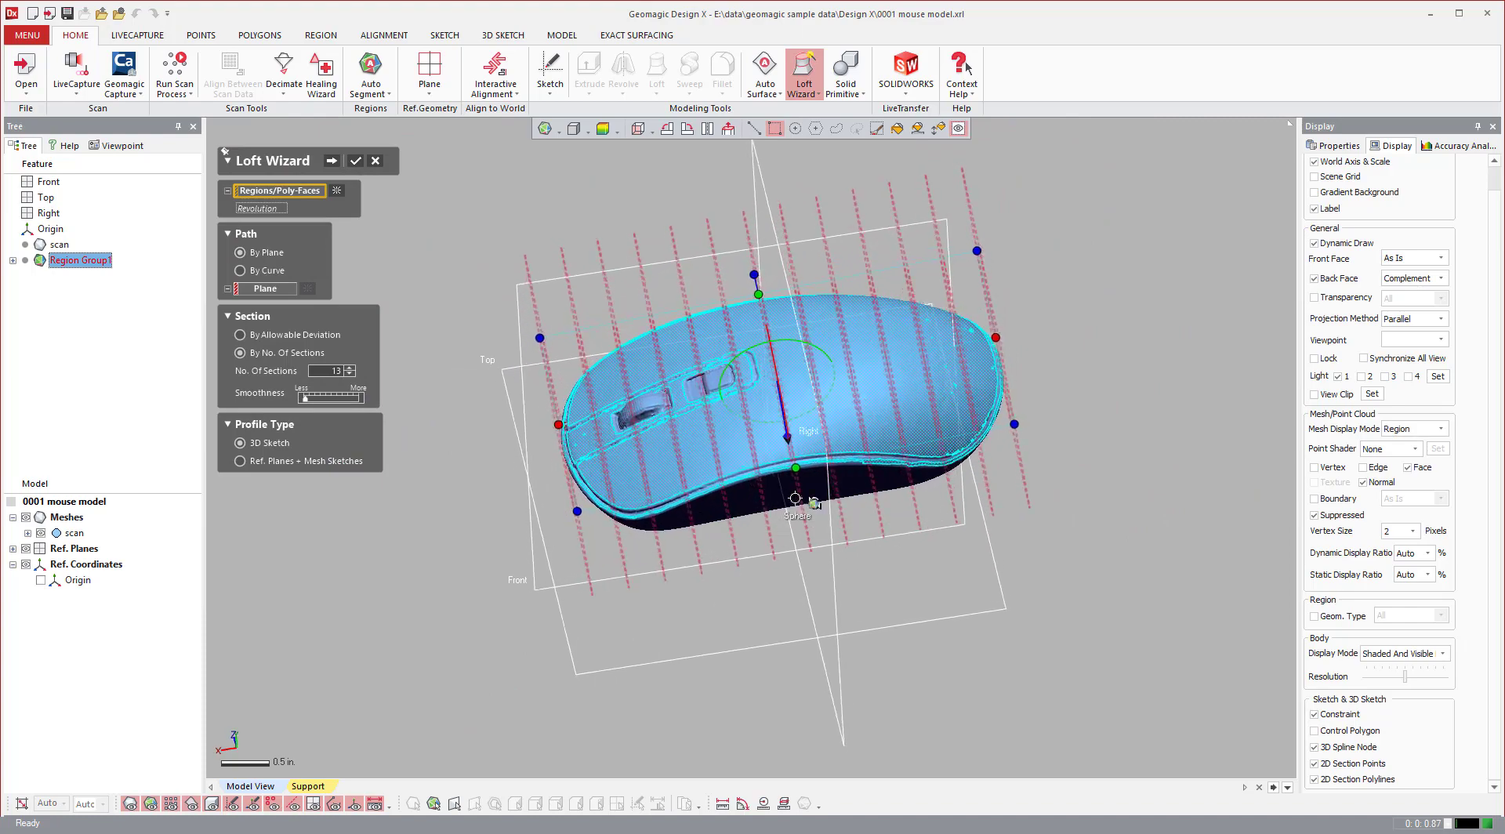
right_drag(572, 495, 880, 379)
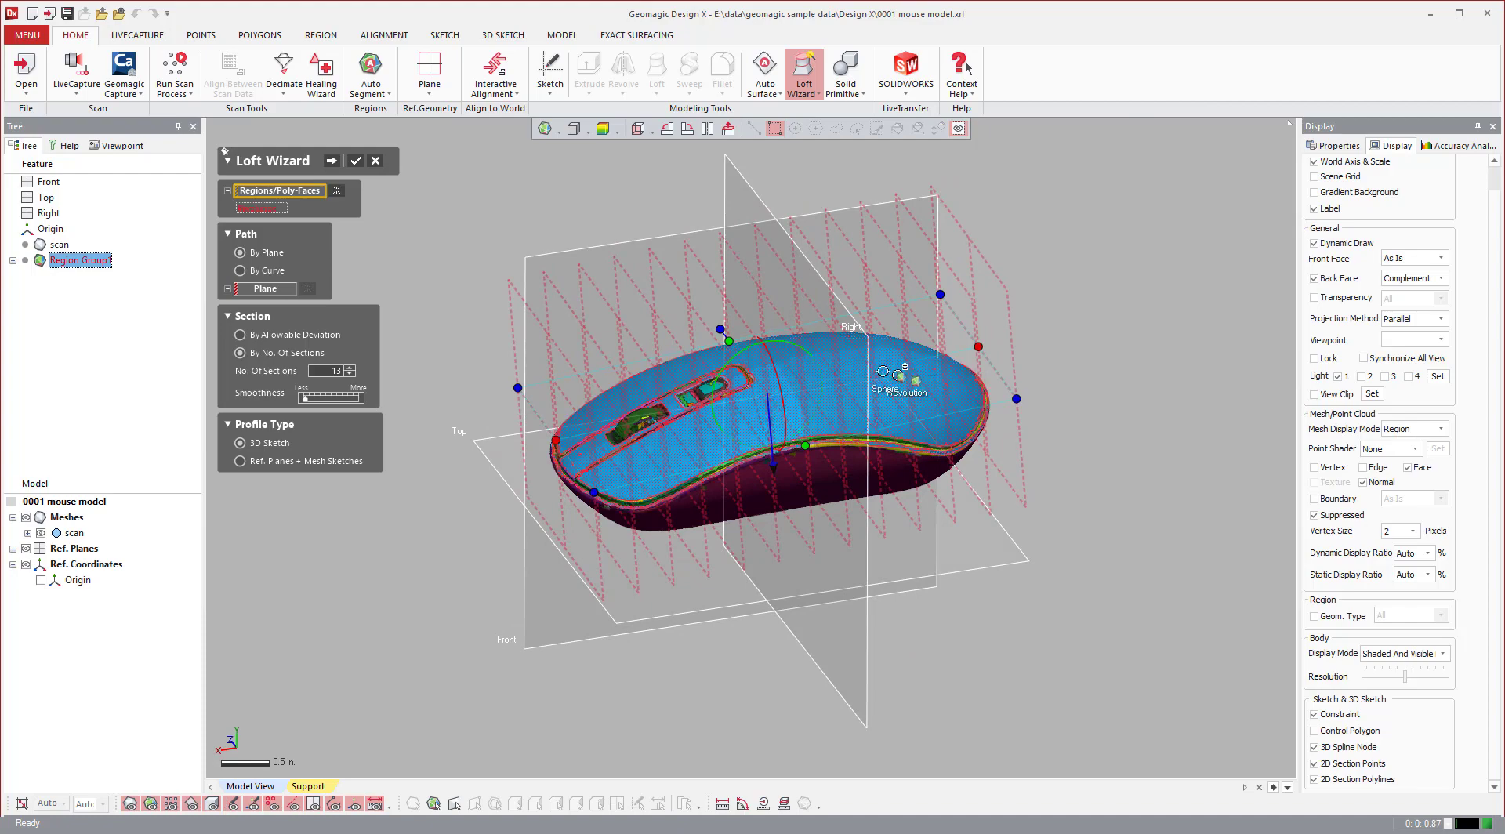
right_drag(880, 379, 839, 413)
click(839, 413)
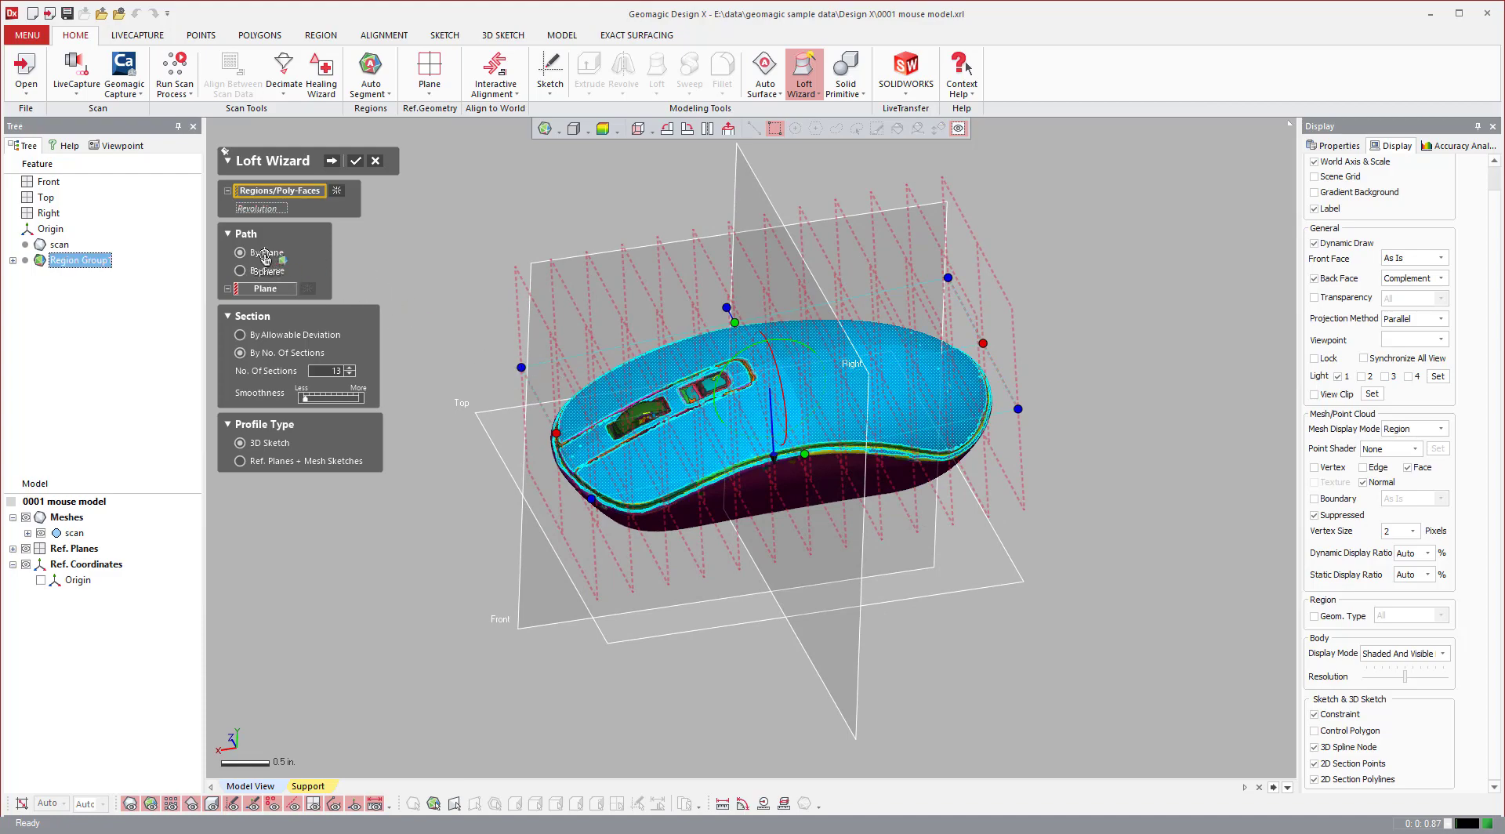
- Extend the loft path so the first and last section planes lie slightly beyond the mouse's front and rear ends
right_drag(733, 396, 361, 293)
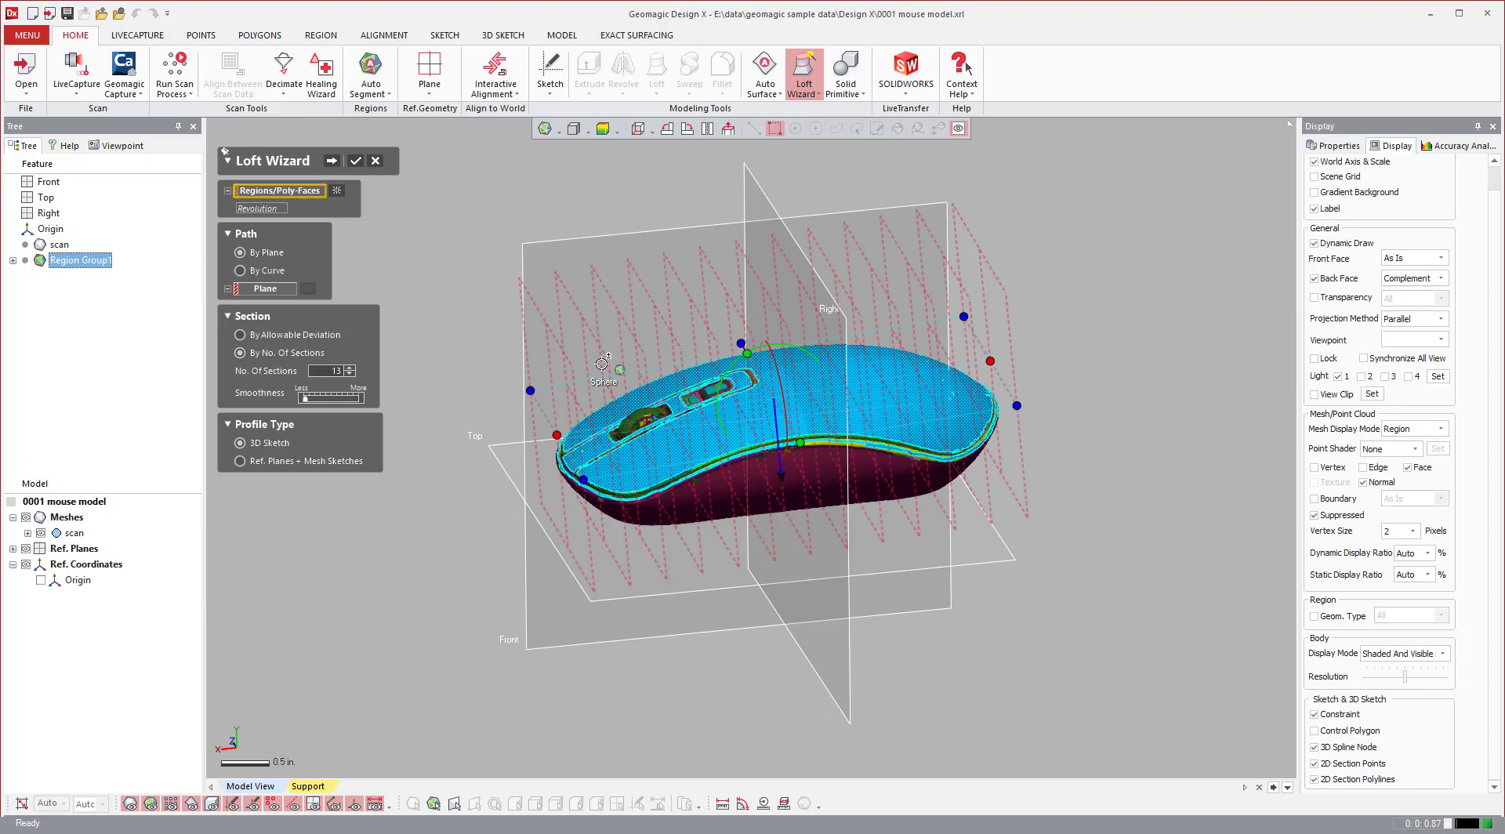
right_drag(699, 363, 771, 452)
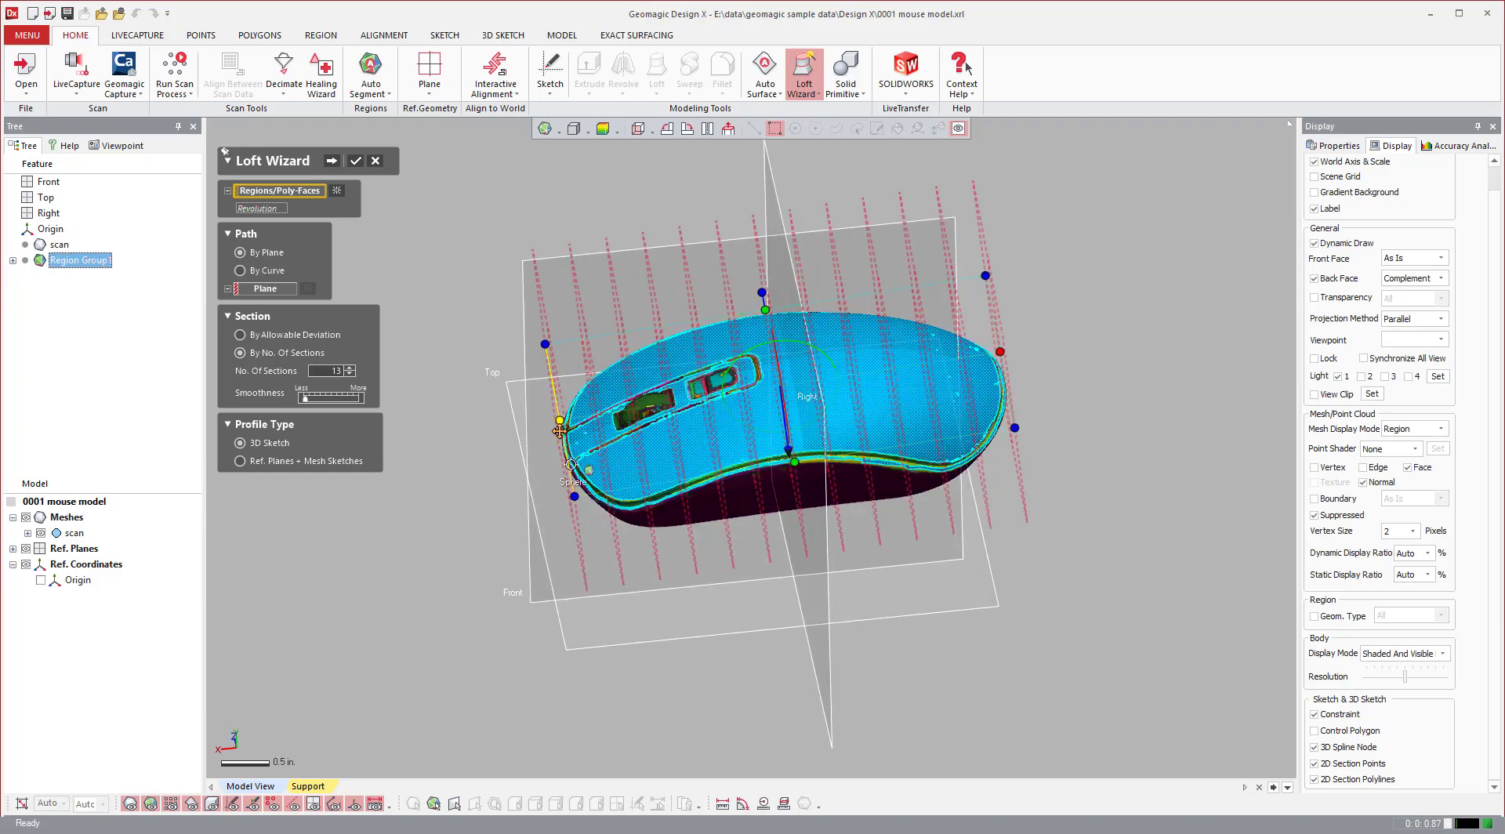
right_drag(1001, 335, 731, 433)
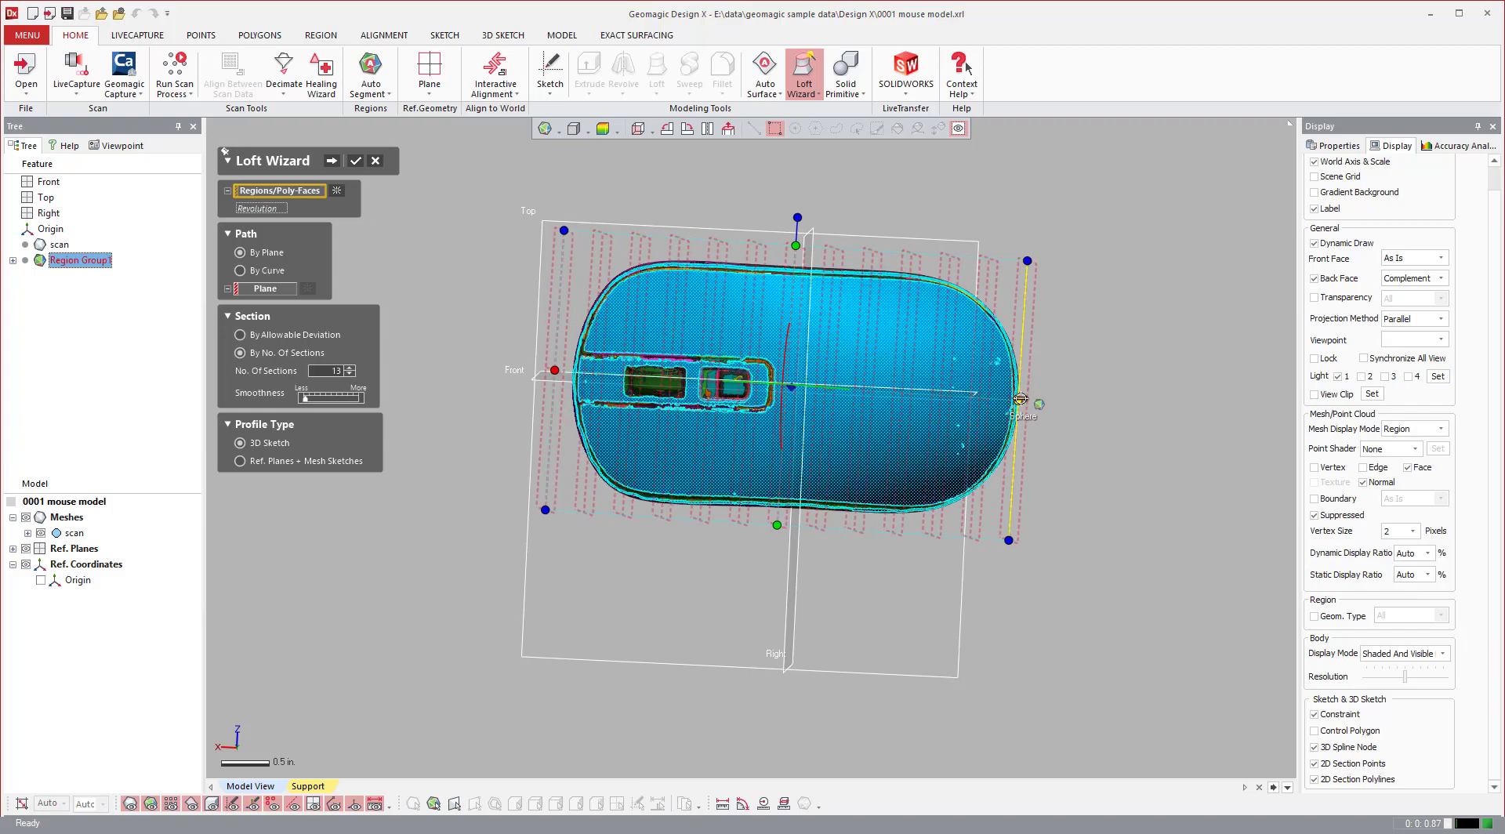
right_drag(937, 417, 666, 239)
right_drag(831, 409, 747, 461)
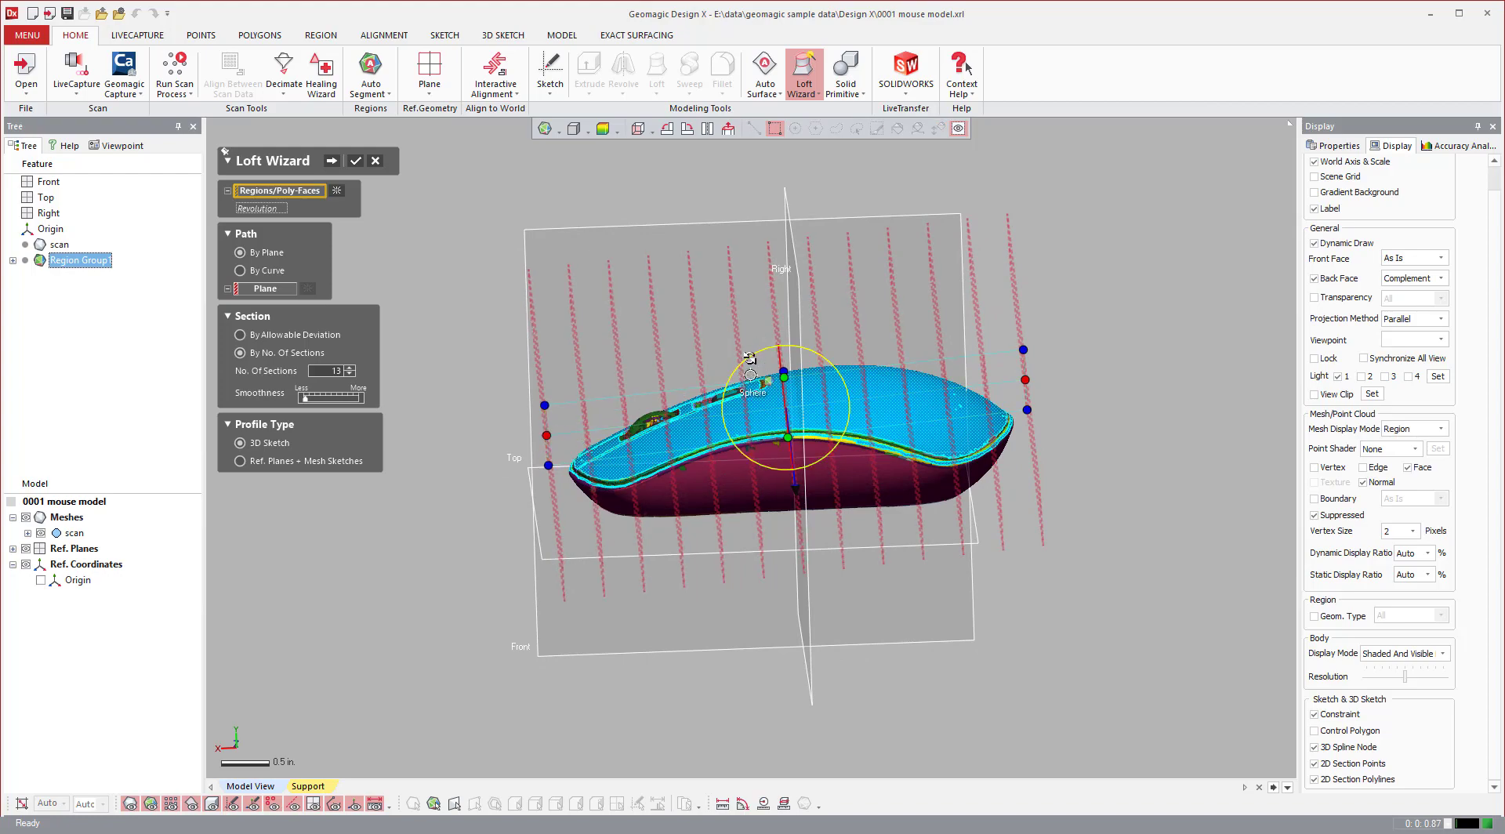
right_drag(750, 358, 789, 560)
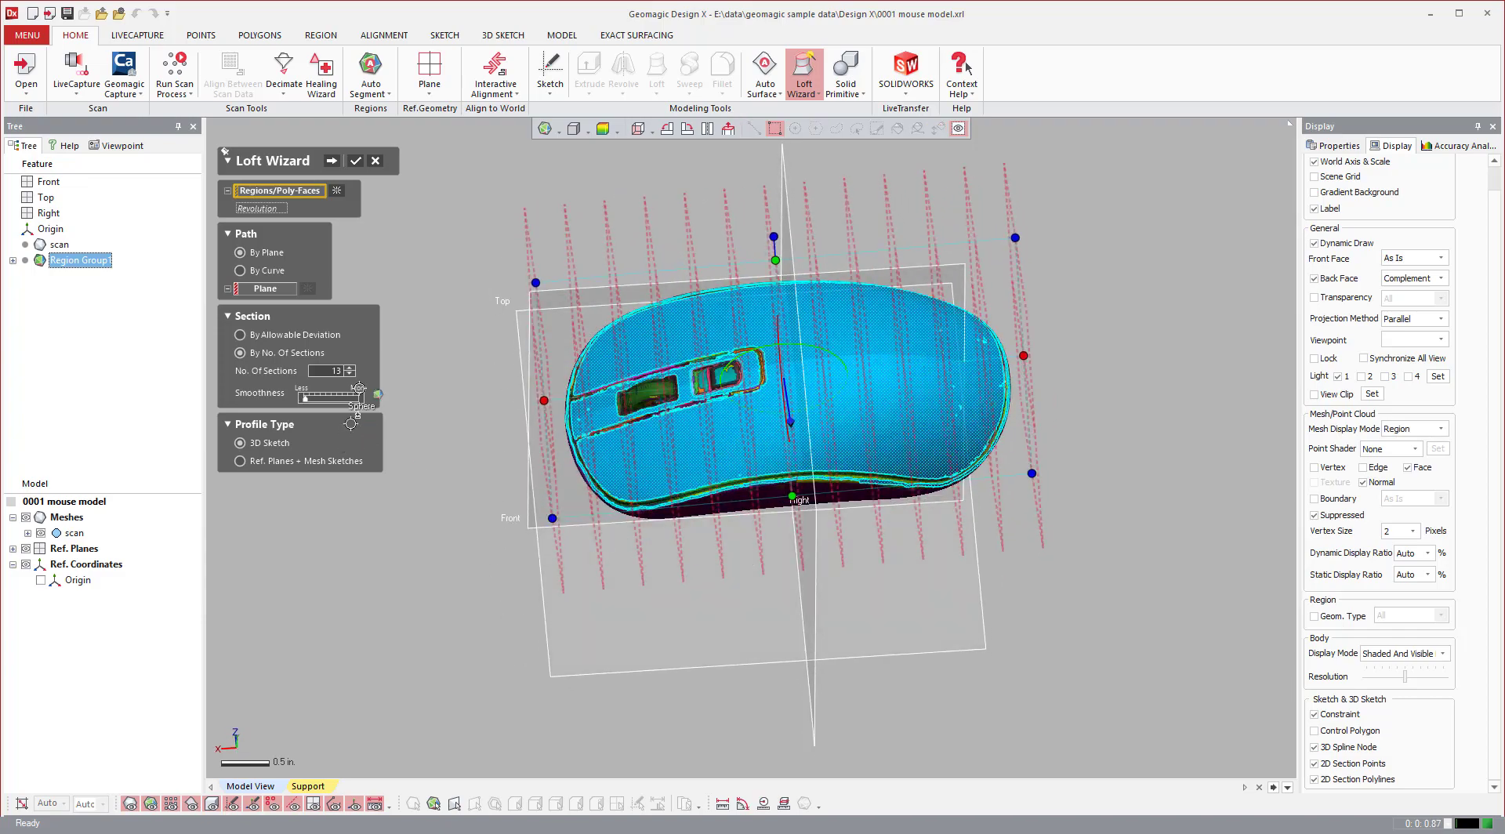
- Set the loft's number of sections to 10 and check the section plane spacing along the mouse
drag(315, 369, 351, 371)
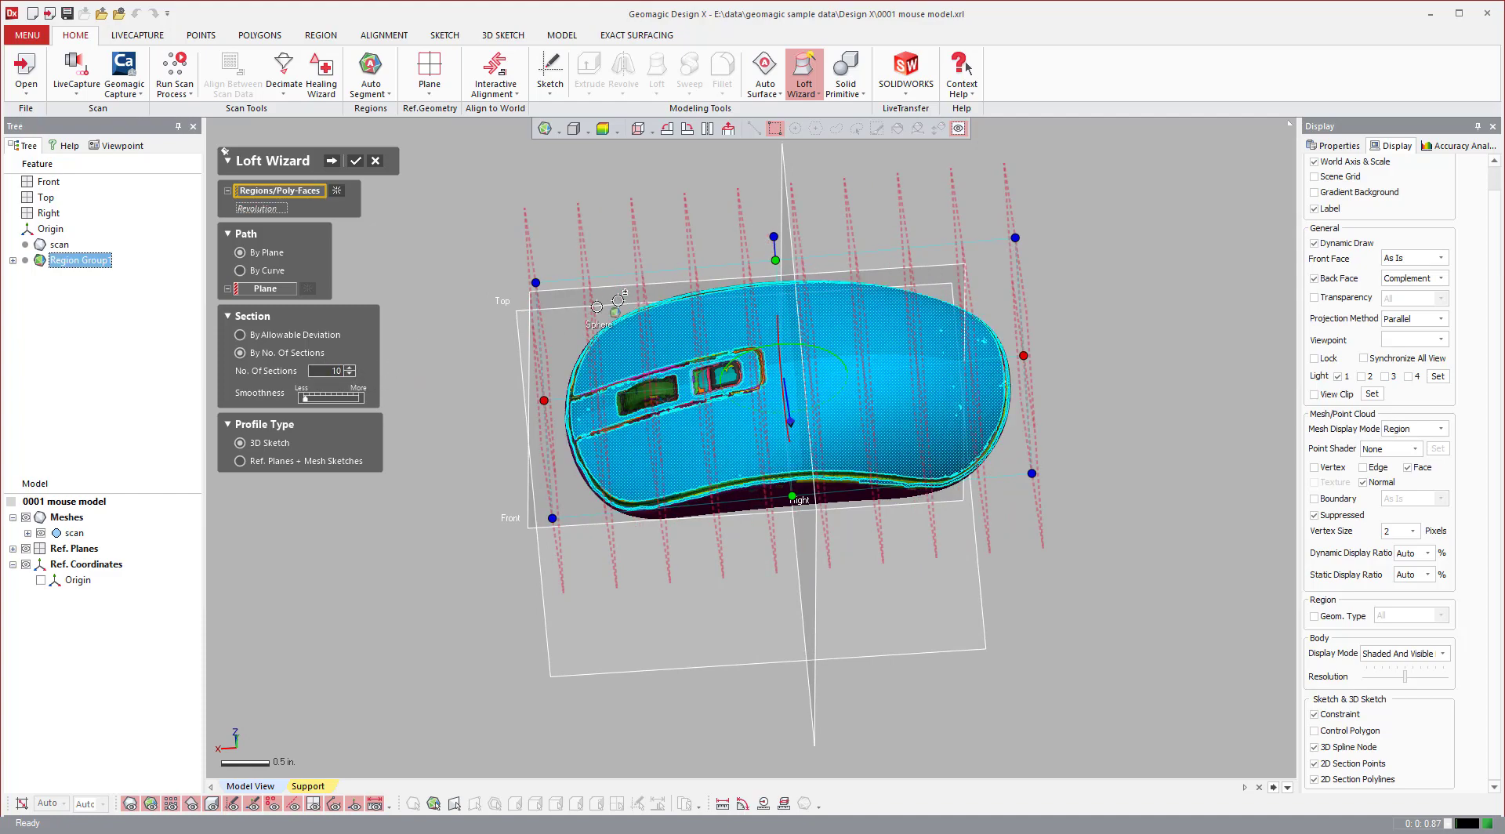
click(877, 448)
right_drag(878, 448, 794, 359)
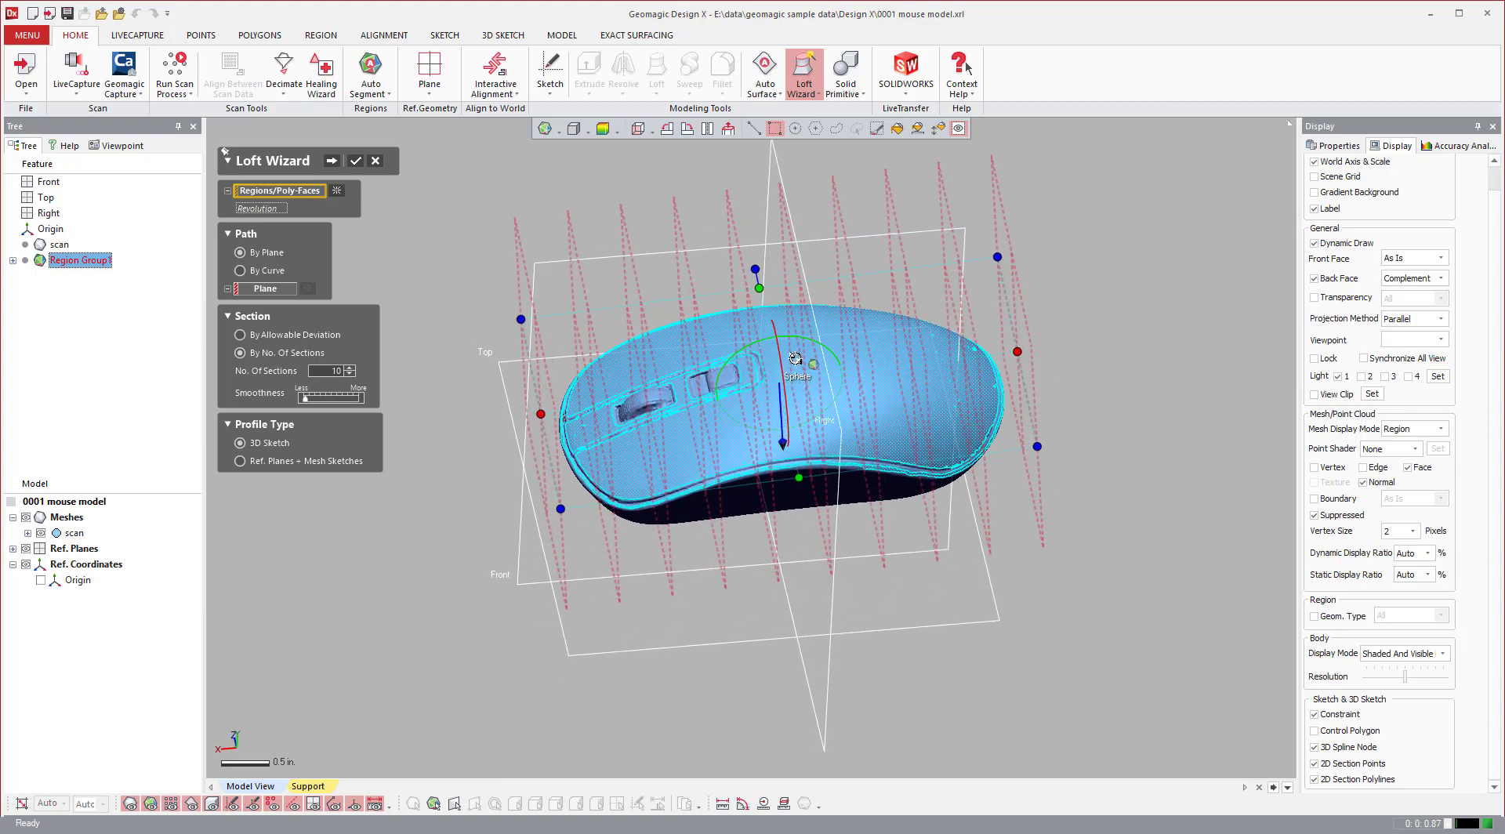
right_drag(972, 450, 897, 443)
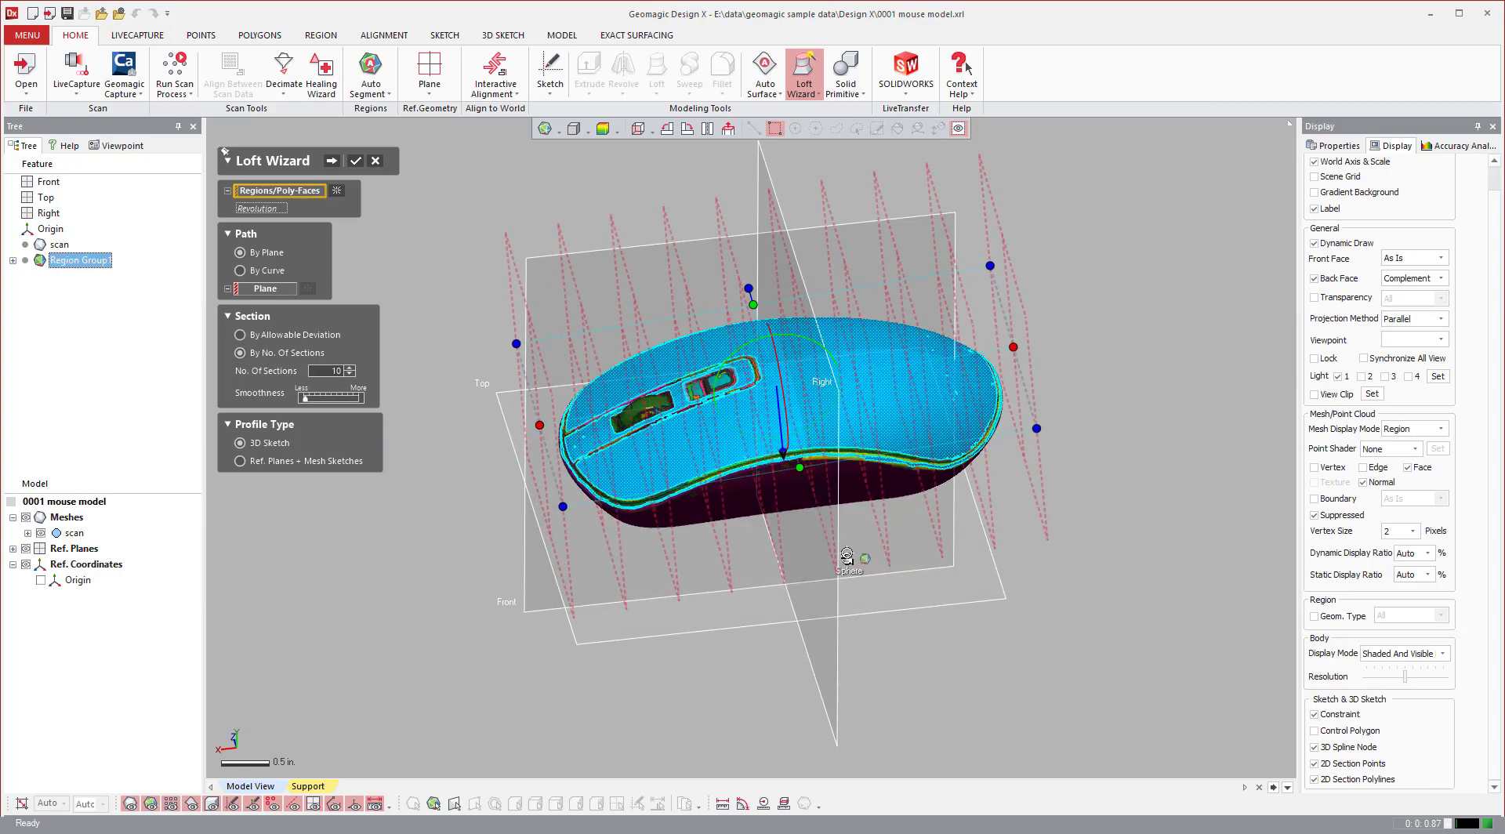
right_drag(834, 548, 776, 476)
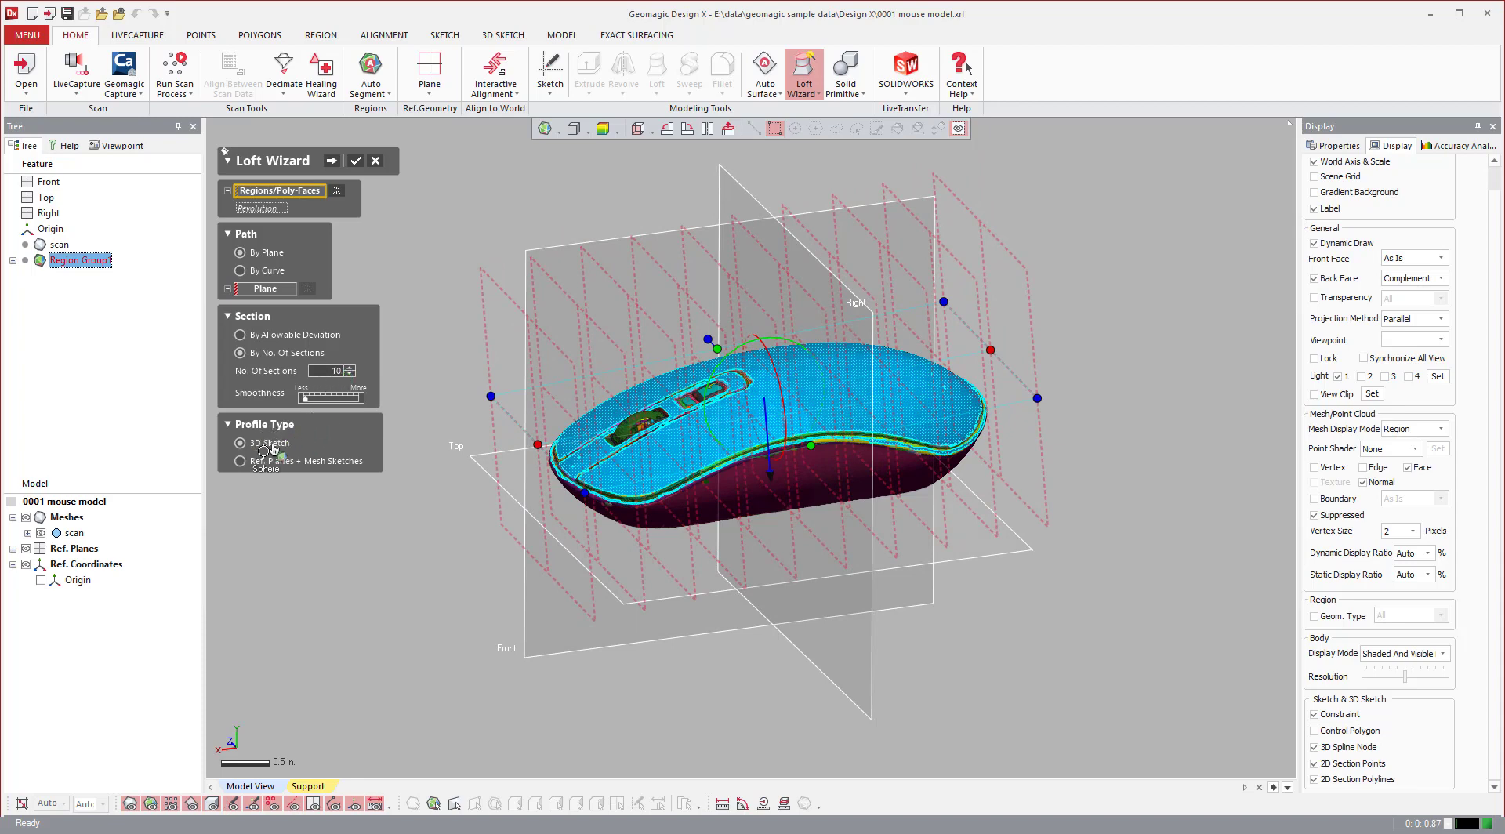
- Set the loft's profile type to Ref. Planes + Mesh Sketches and advance the wizard to the loft preview
click(241, 461)
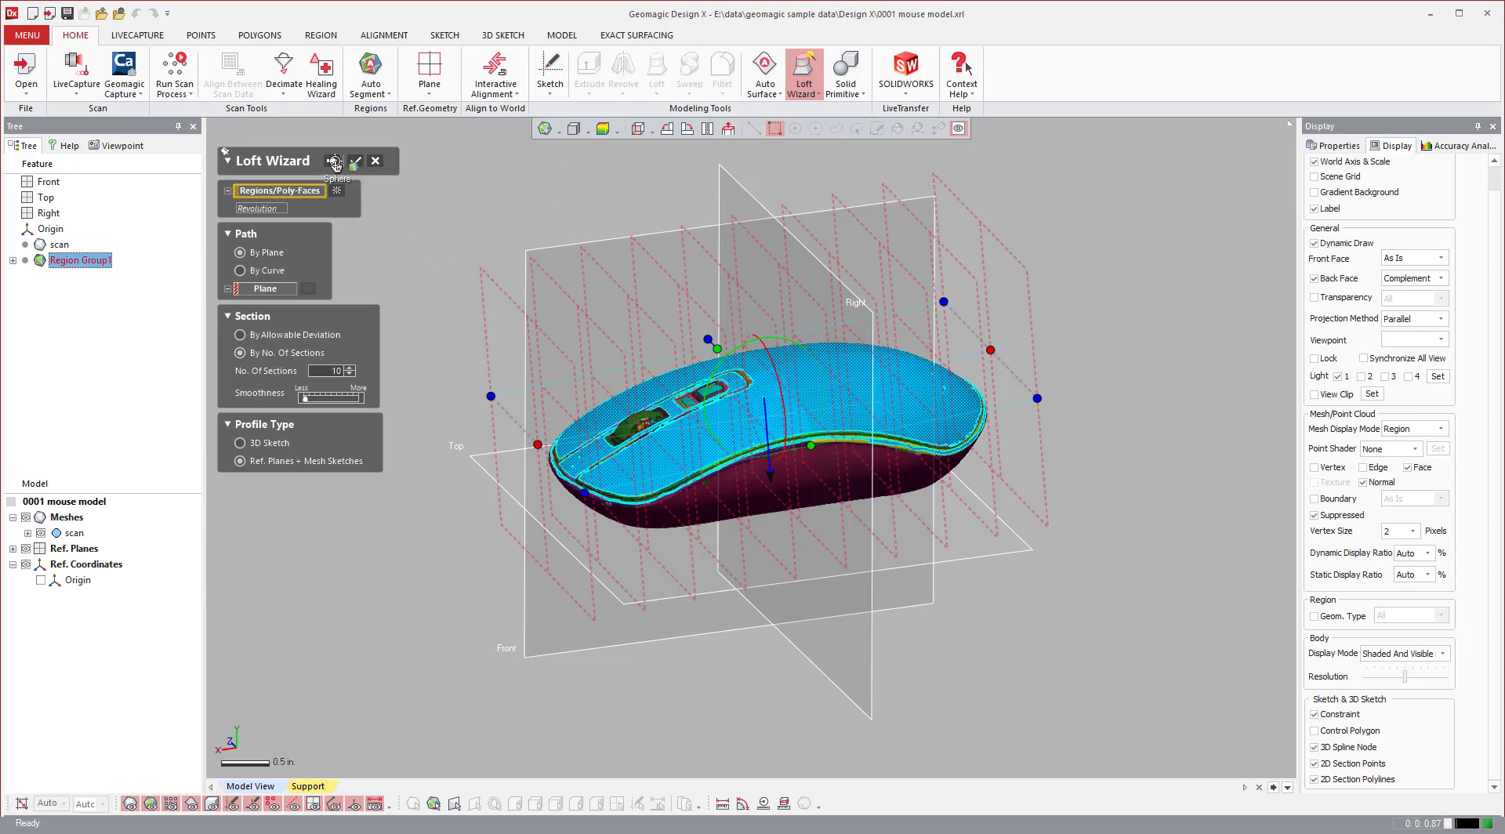
click(332, 166)
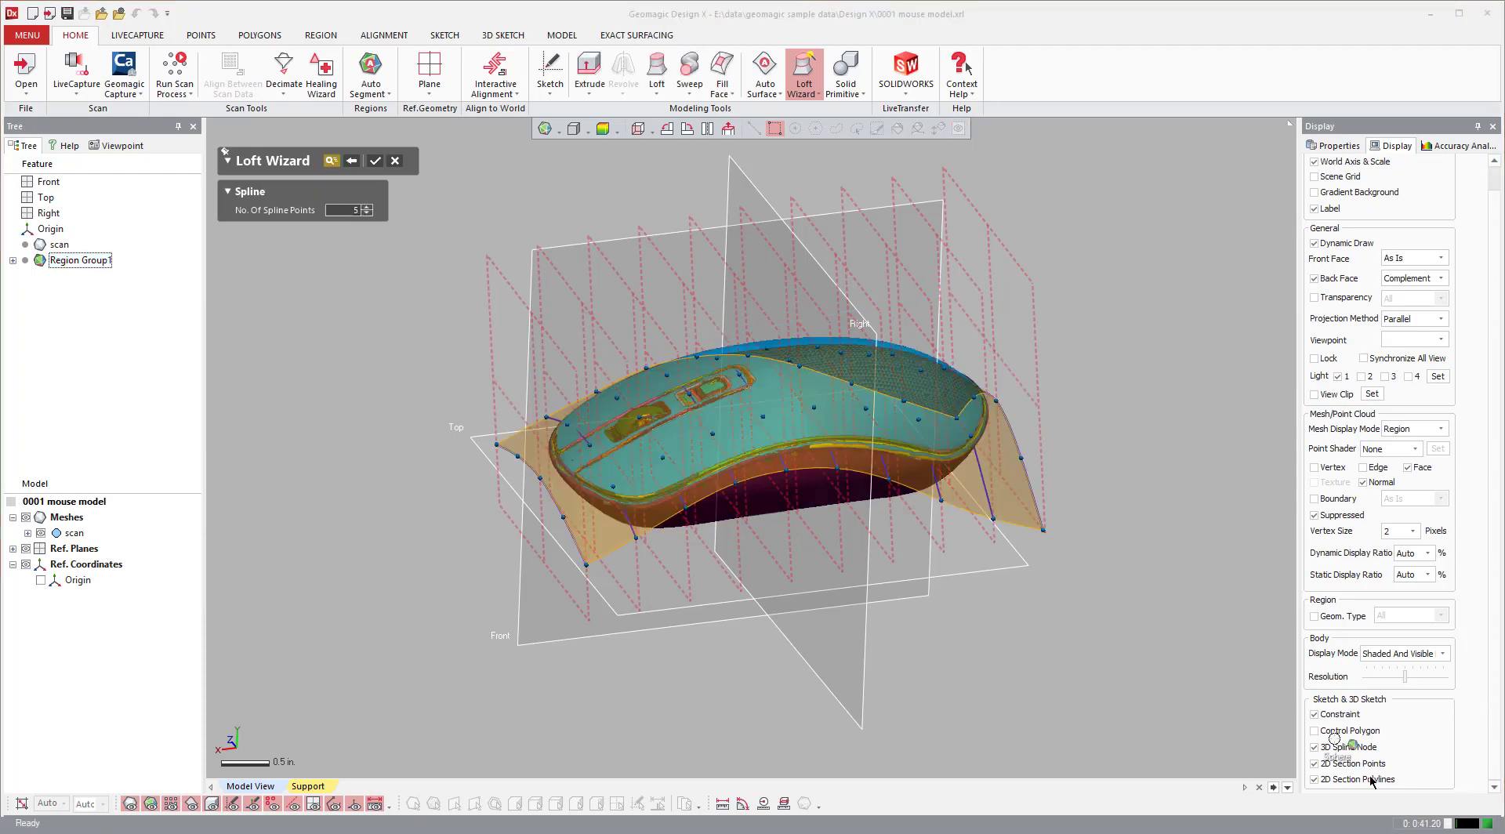
mouse_move(1007, 434)
right_down()
mouse_move(806, 524)
mouse_move(766, 527)
mouse_move(923, 478)
mouse_move(900, 514)
mouse_move(1051, 420)
mouse_move(1038, 417)
right_up()
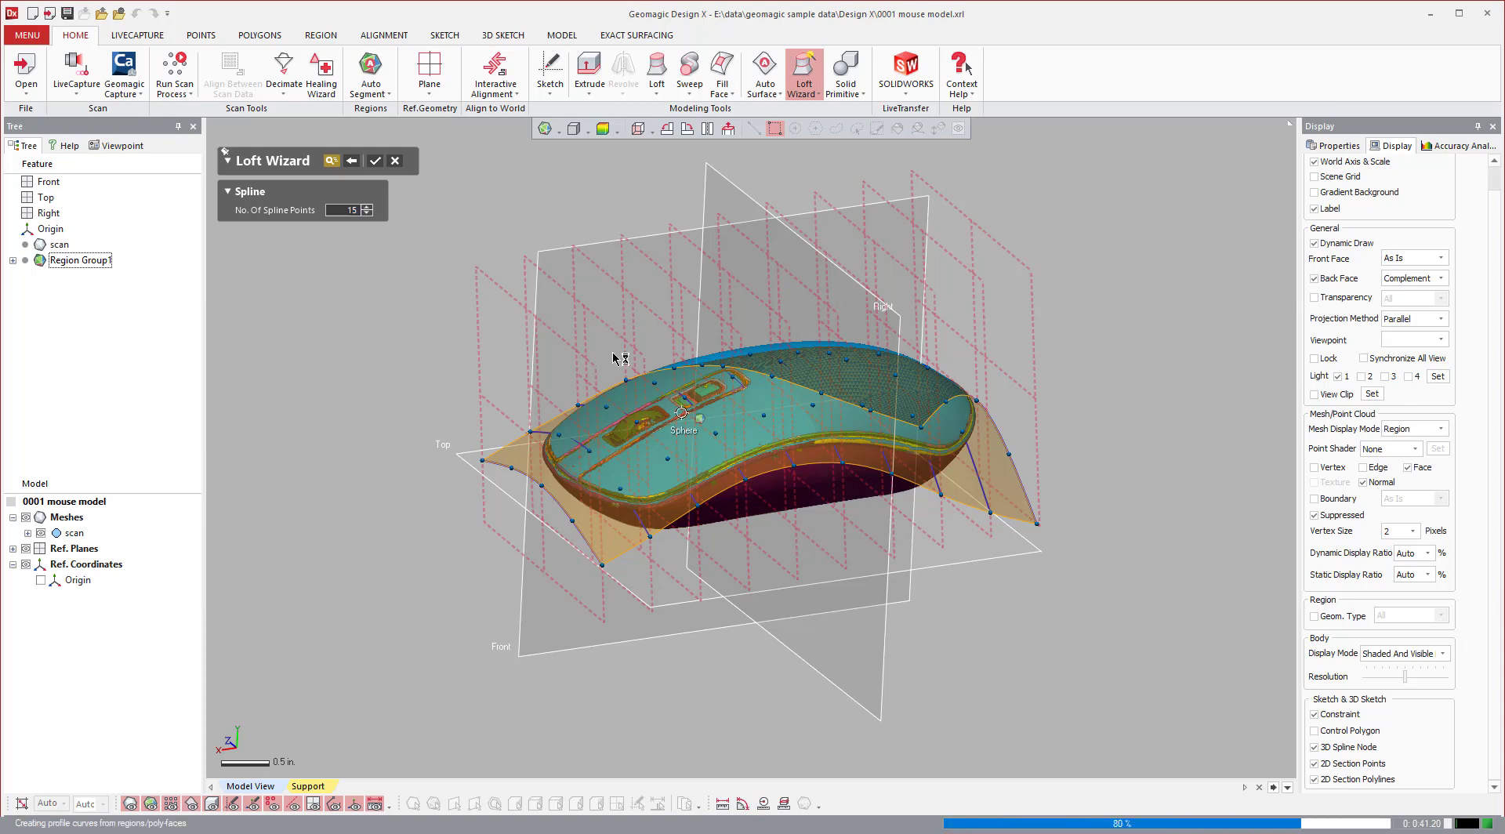
- Set the number of spline points to 20 and check the section curves along the mouse
right_drag(568, 439, 774, 471)
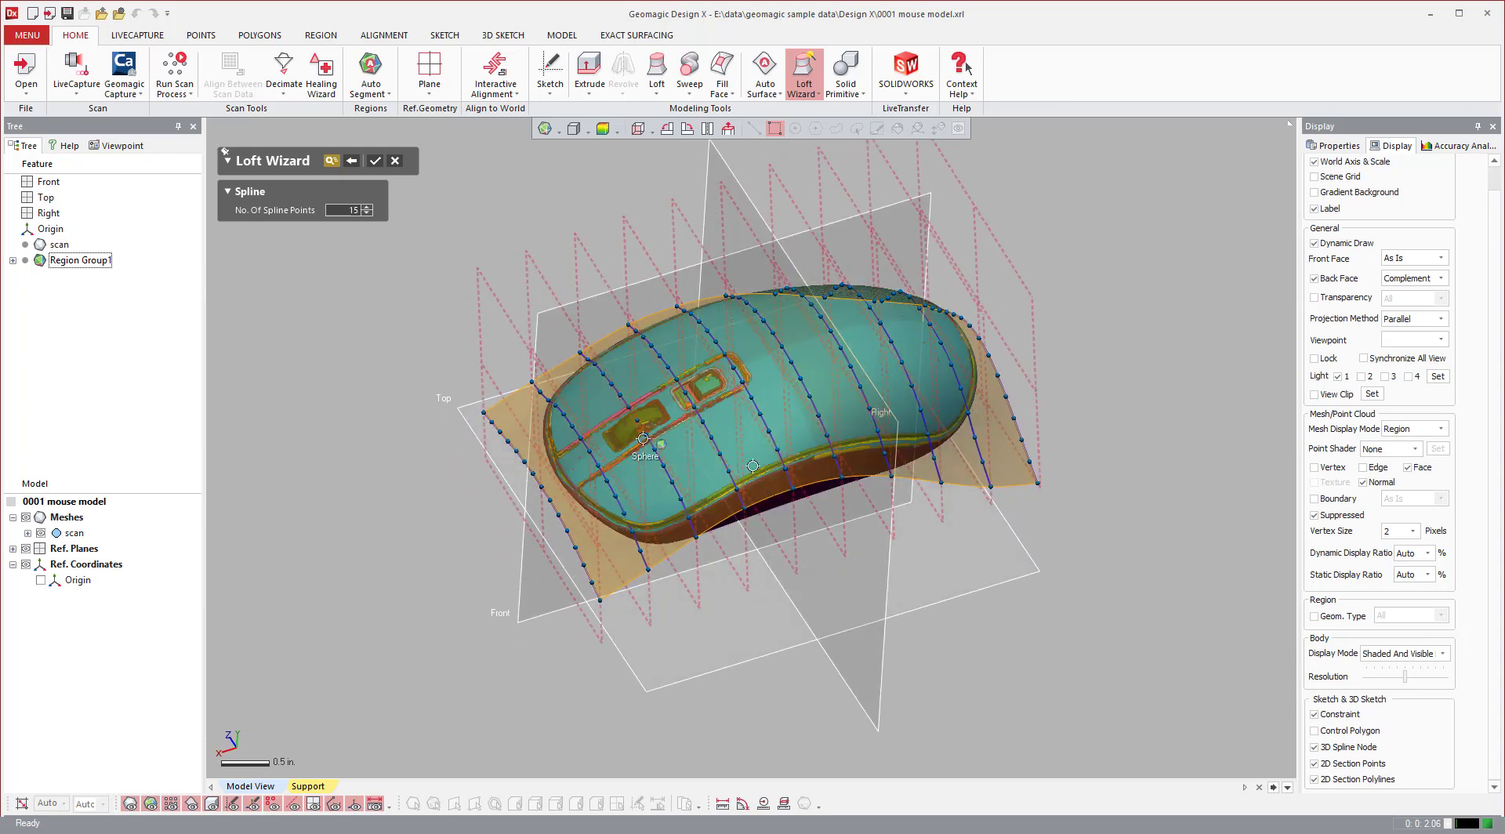
text(20)
key(Return)
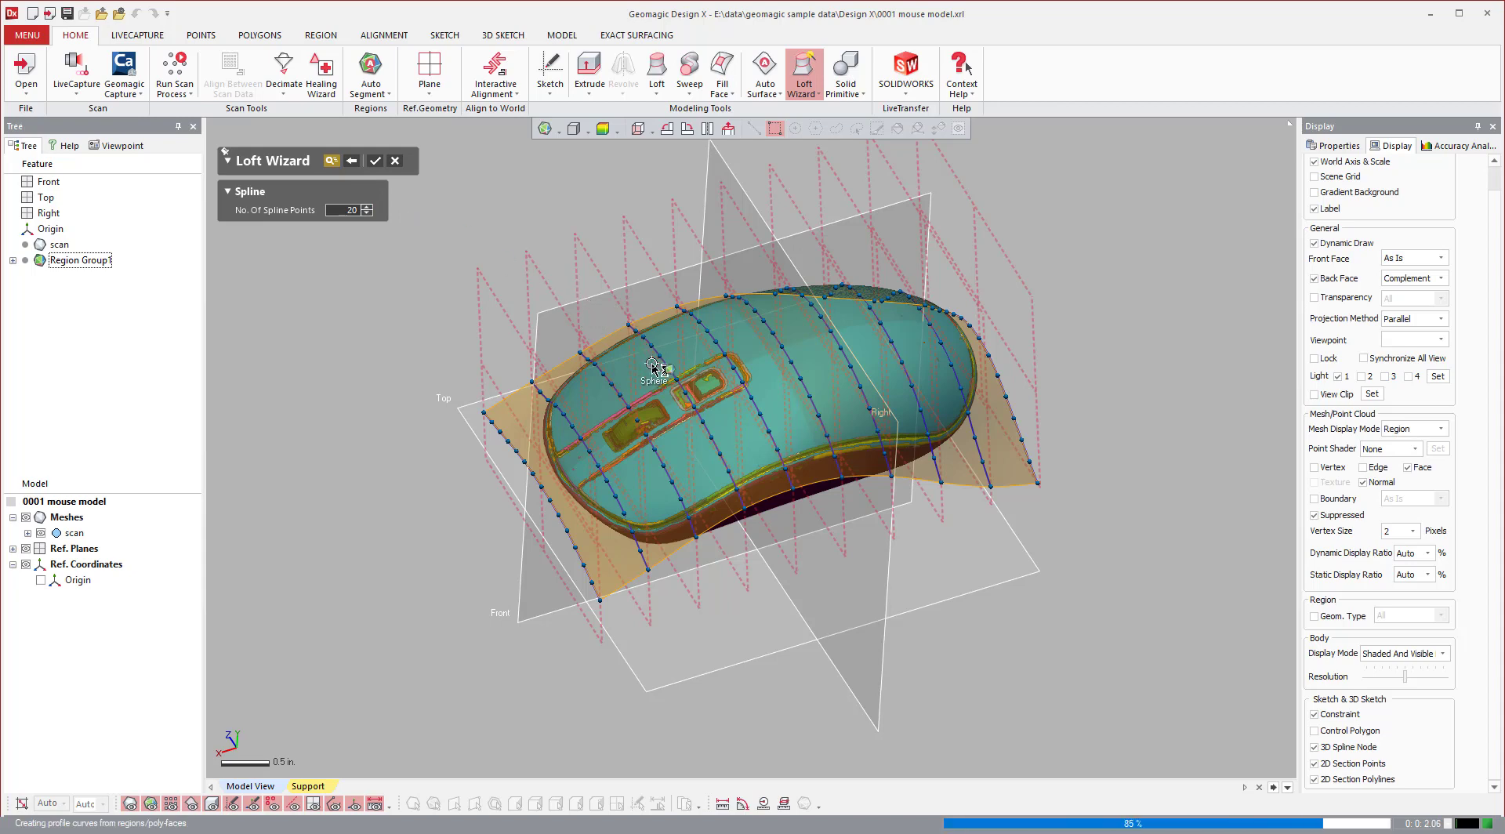
right_drag(665, 406, 408, 190)
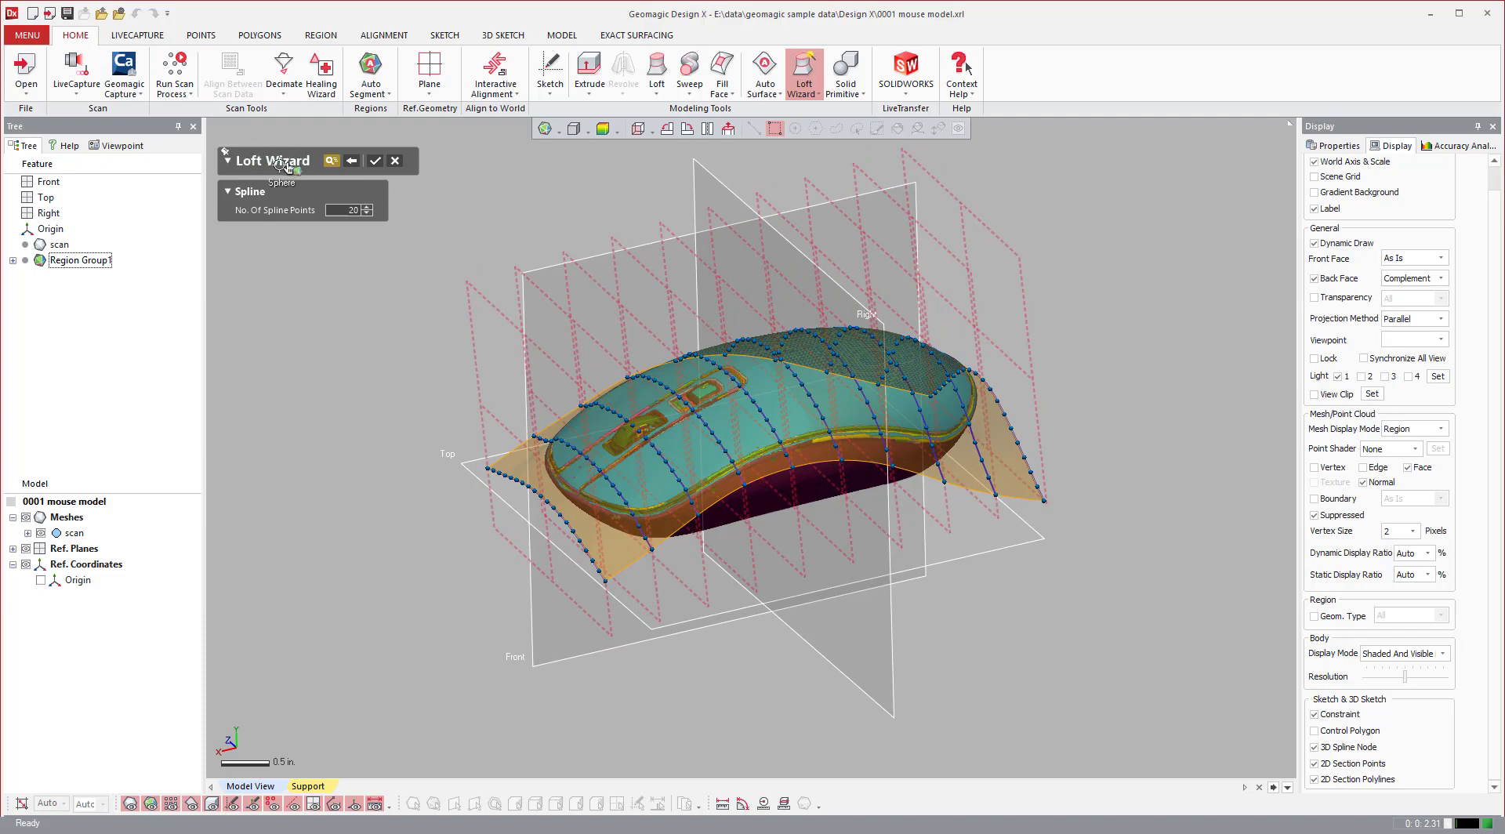
mouse_move(779, 392)
right_down()
mouse_move(783, 326)
mouse_move(769, 677)
mouse_move(780, 619)
mouse_move(909, 439)
mouse_move(1084, 319)
mouse_move(1188, 313)
mouse_move(1051, 379)
mouse_move(770, 398)
right_up()
right_drag(906, 440, 885, 453)
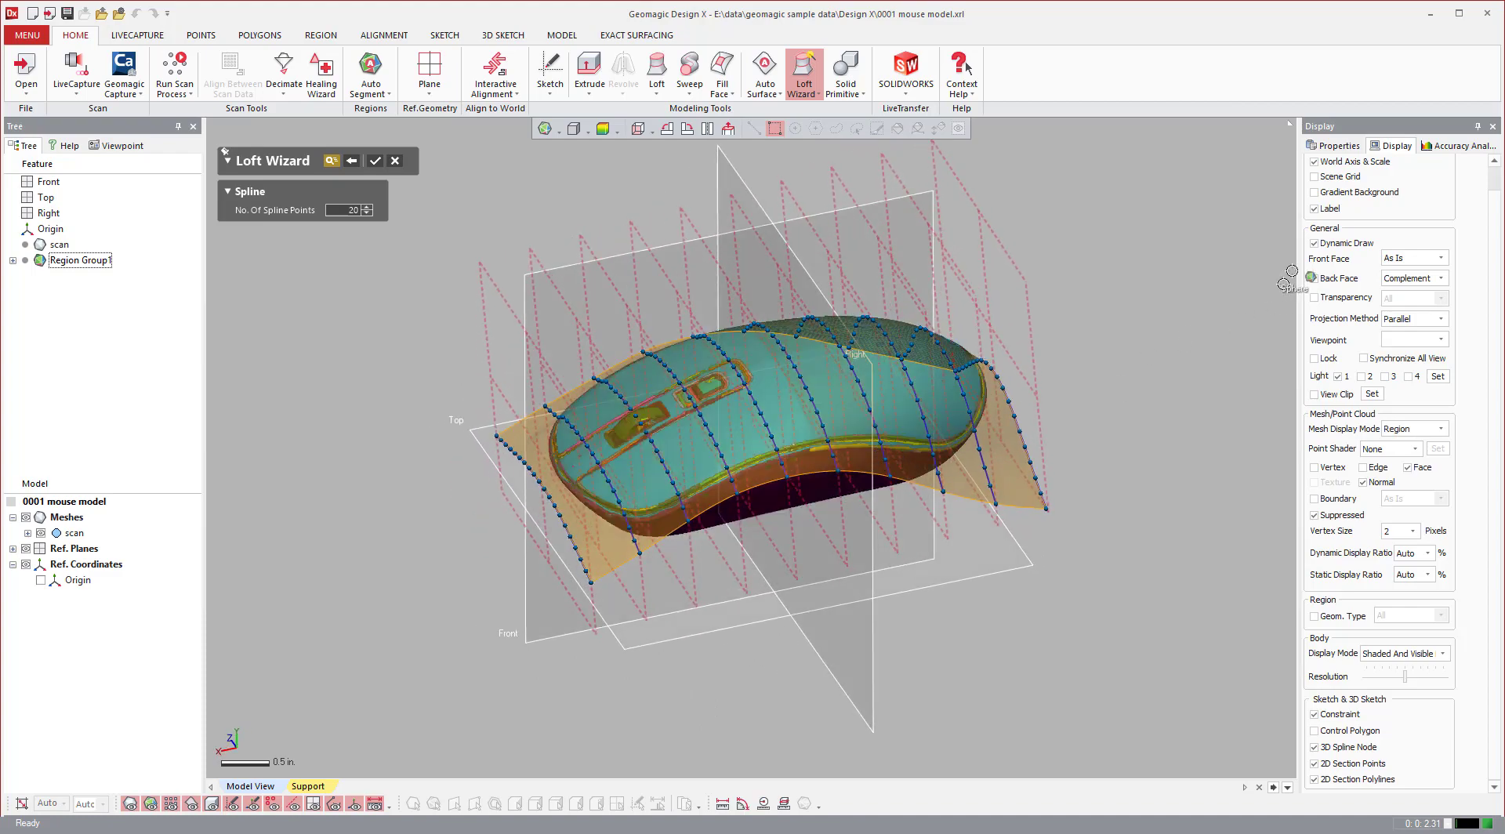
- Display the Deviation for Body colour map on the loft preview and examine the fit around the mouse's front and rear ends
click(1438, 147)
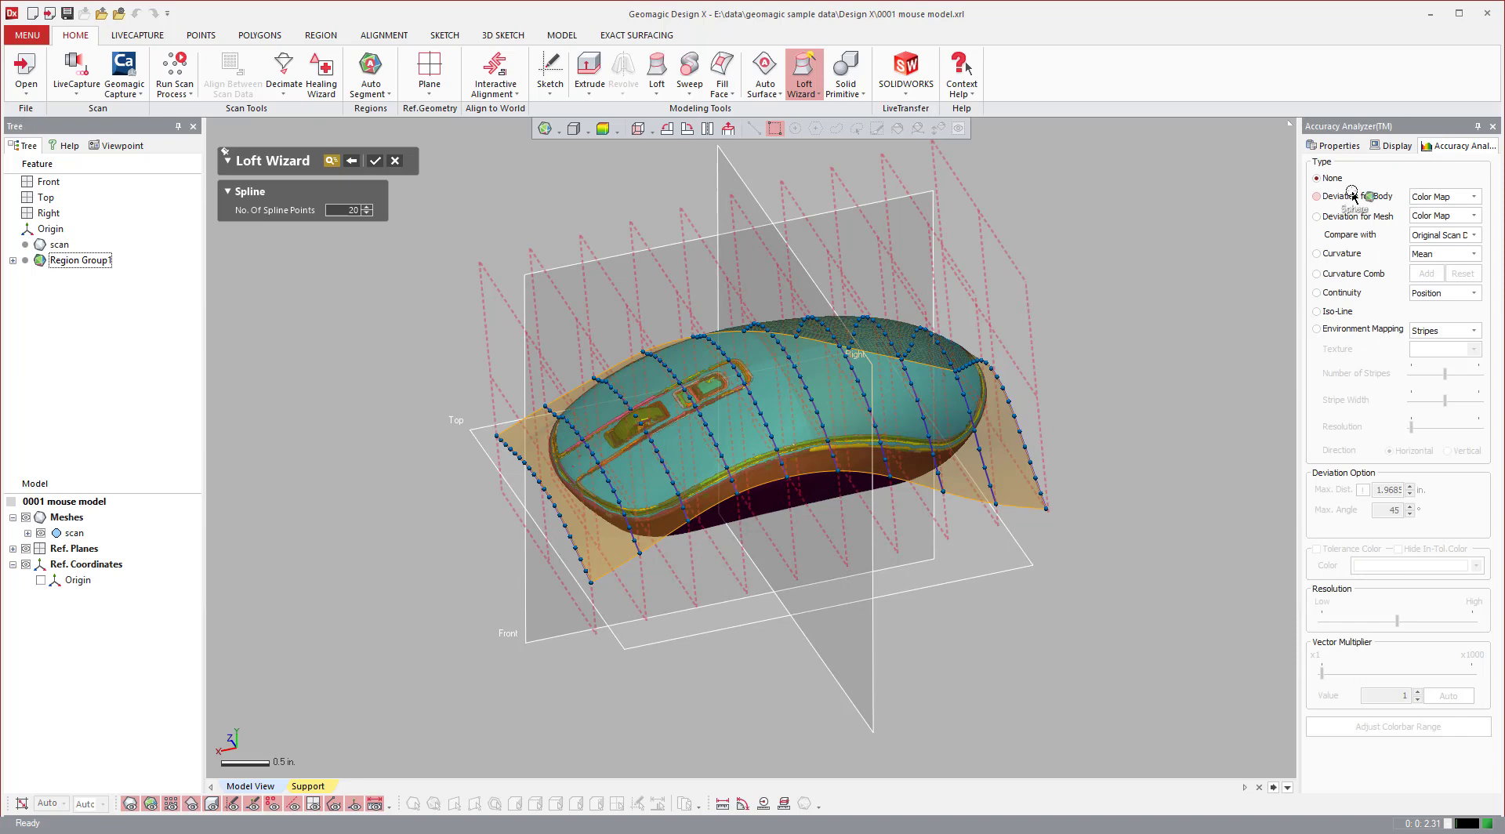
click(1317, 195)
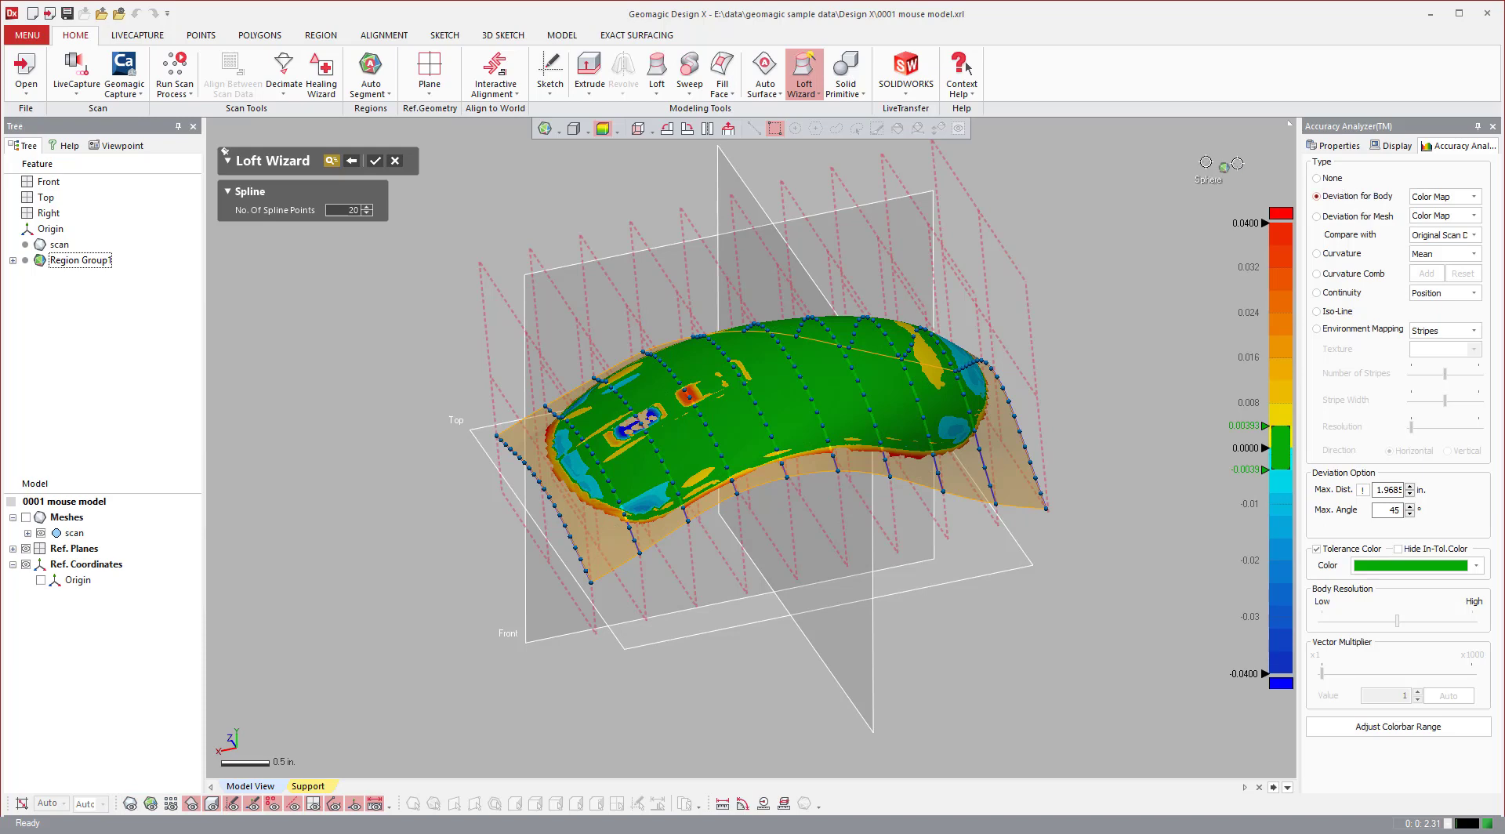
right_drag(693, 354, 783, 423)
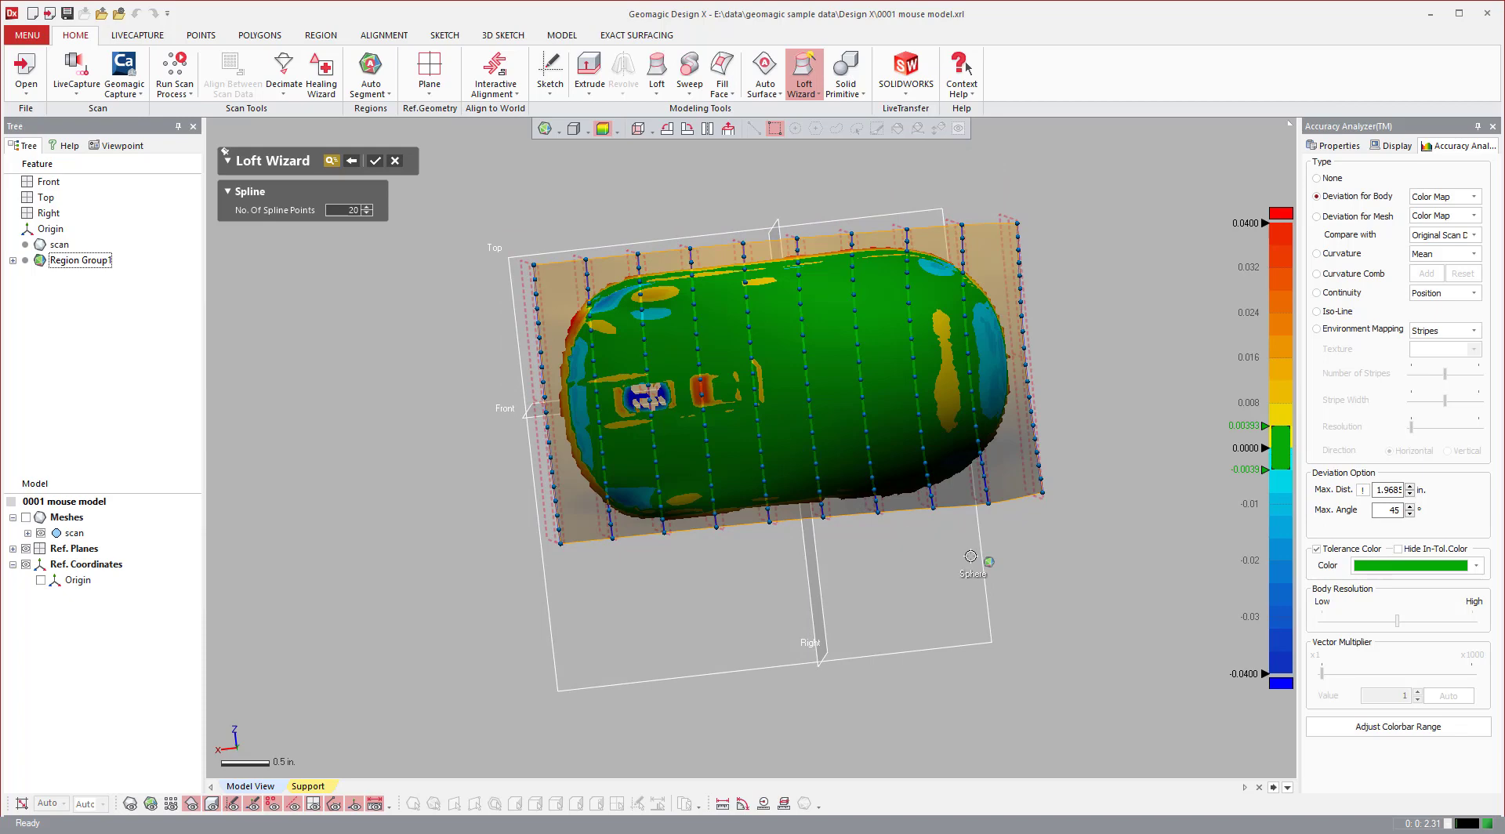
right_drag(830, 498, 793, 370)
right_drag(674, 454, 764, 510)
right_drag(984, 353, 969, 268)
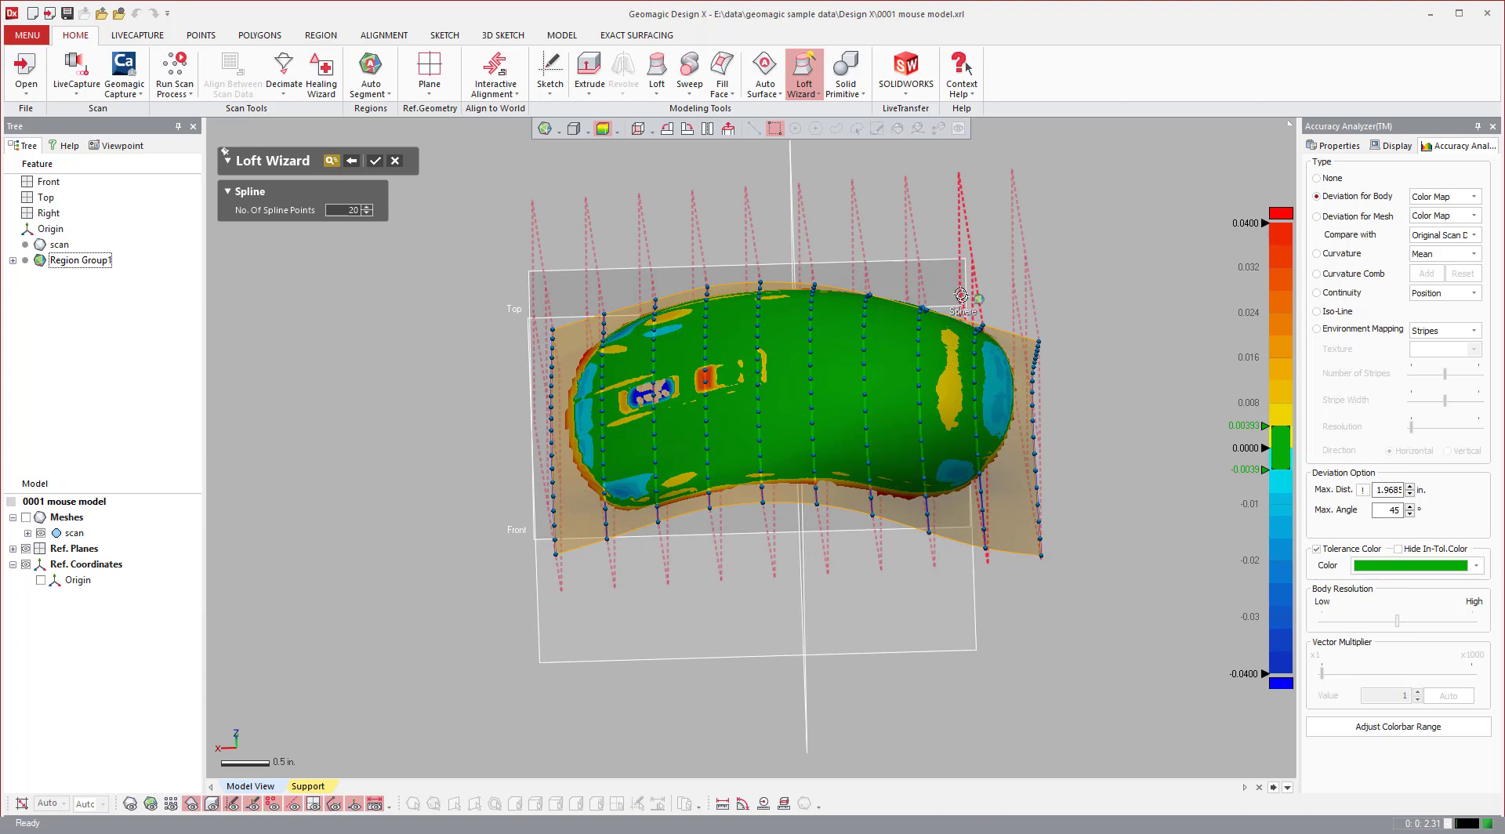
- Add two extra section planes near the mouse's rear end to tighten the loft fit there
ctrl+drag(940, 285, 943, 286)
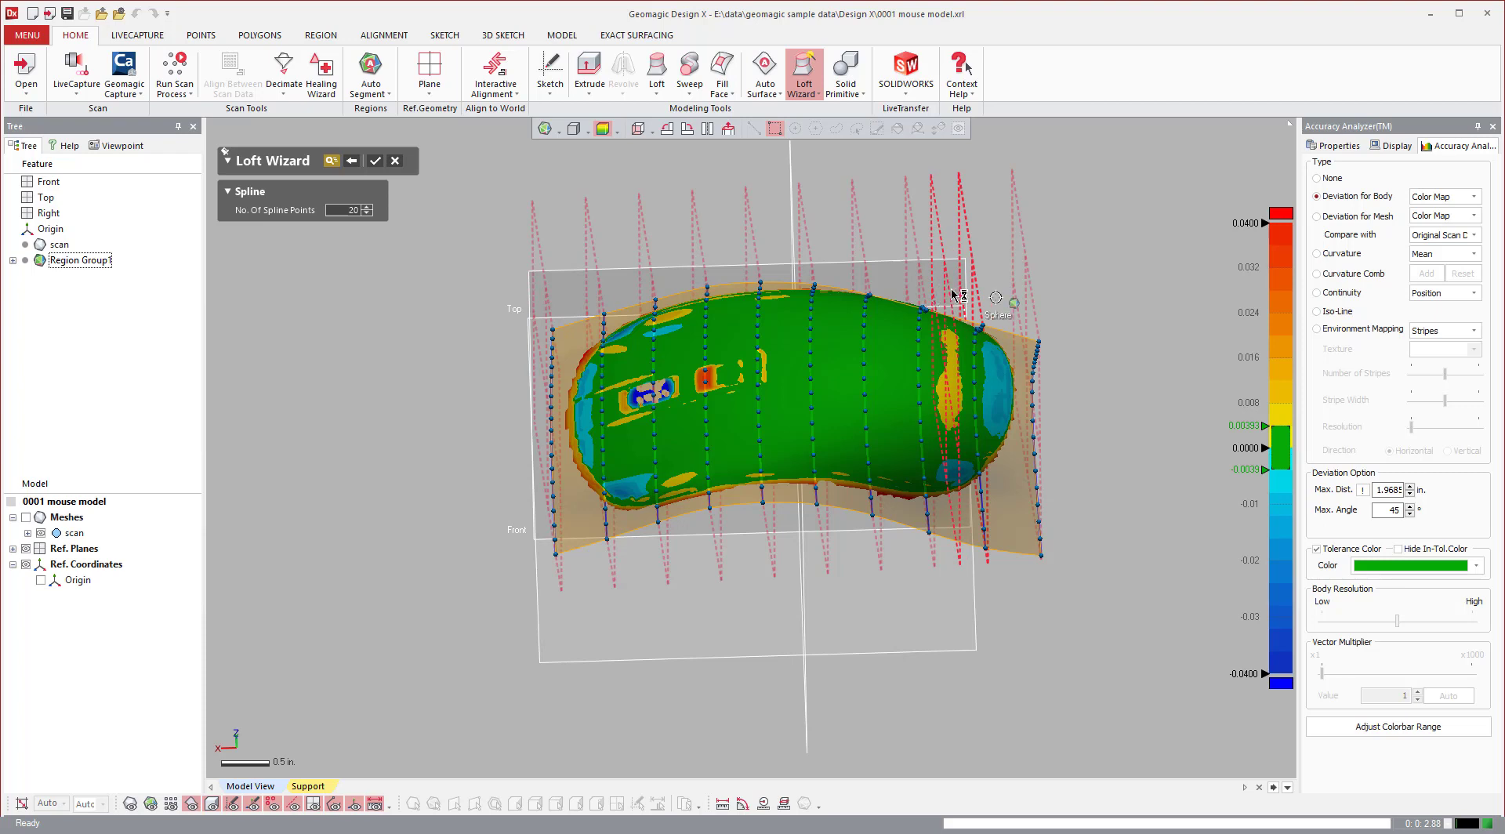
click(994, 260)
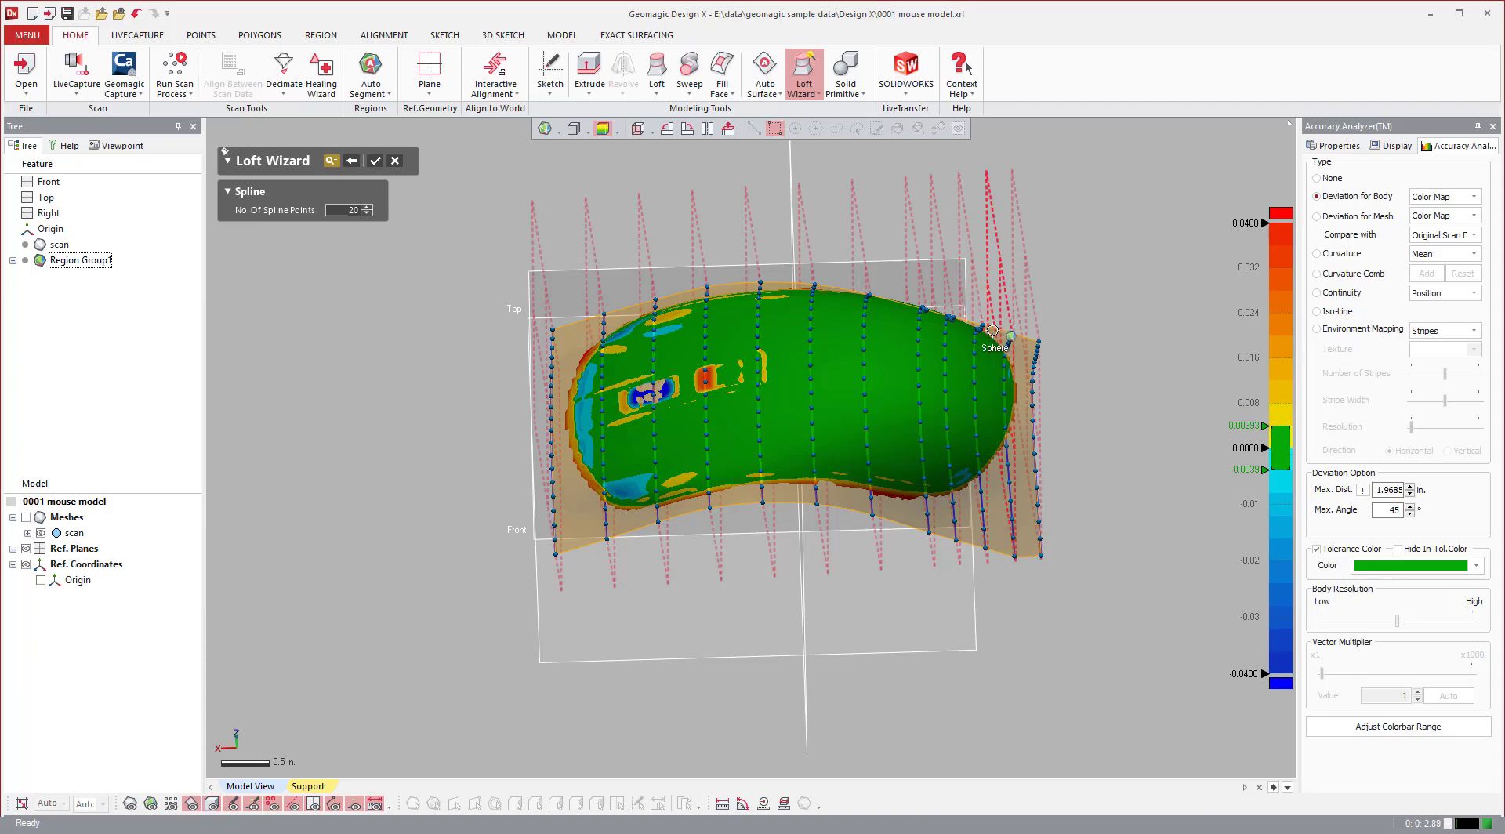
right_drag(834, 544, 1345, 778)
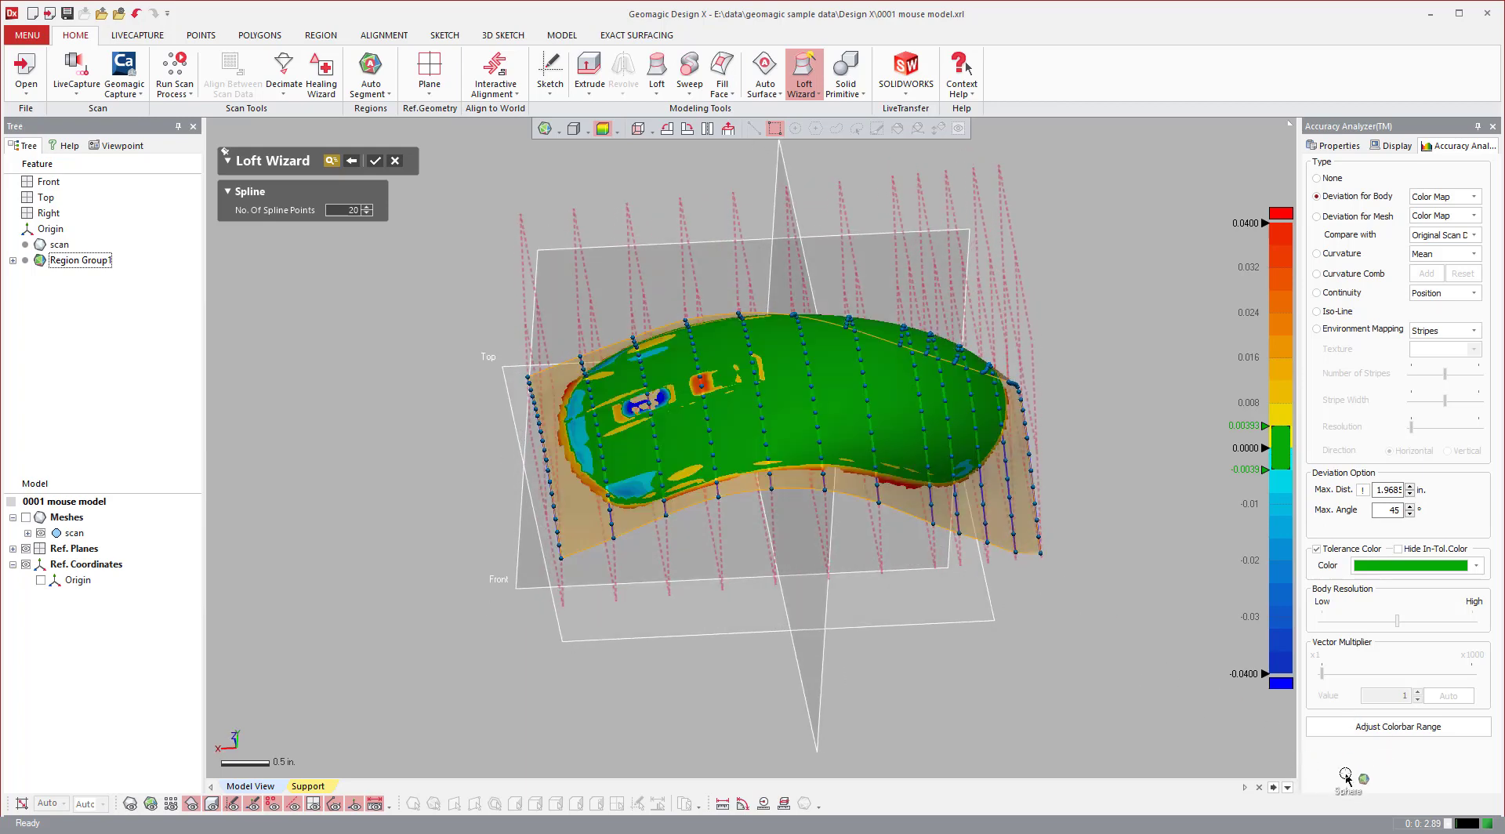
right_drag(768, 440, 782, 393)
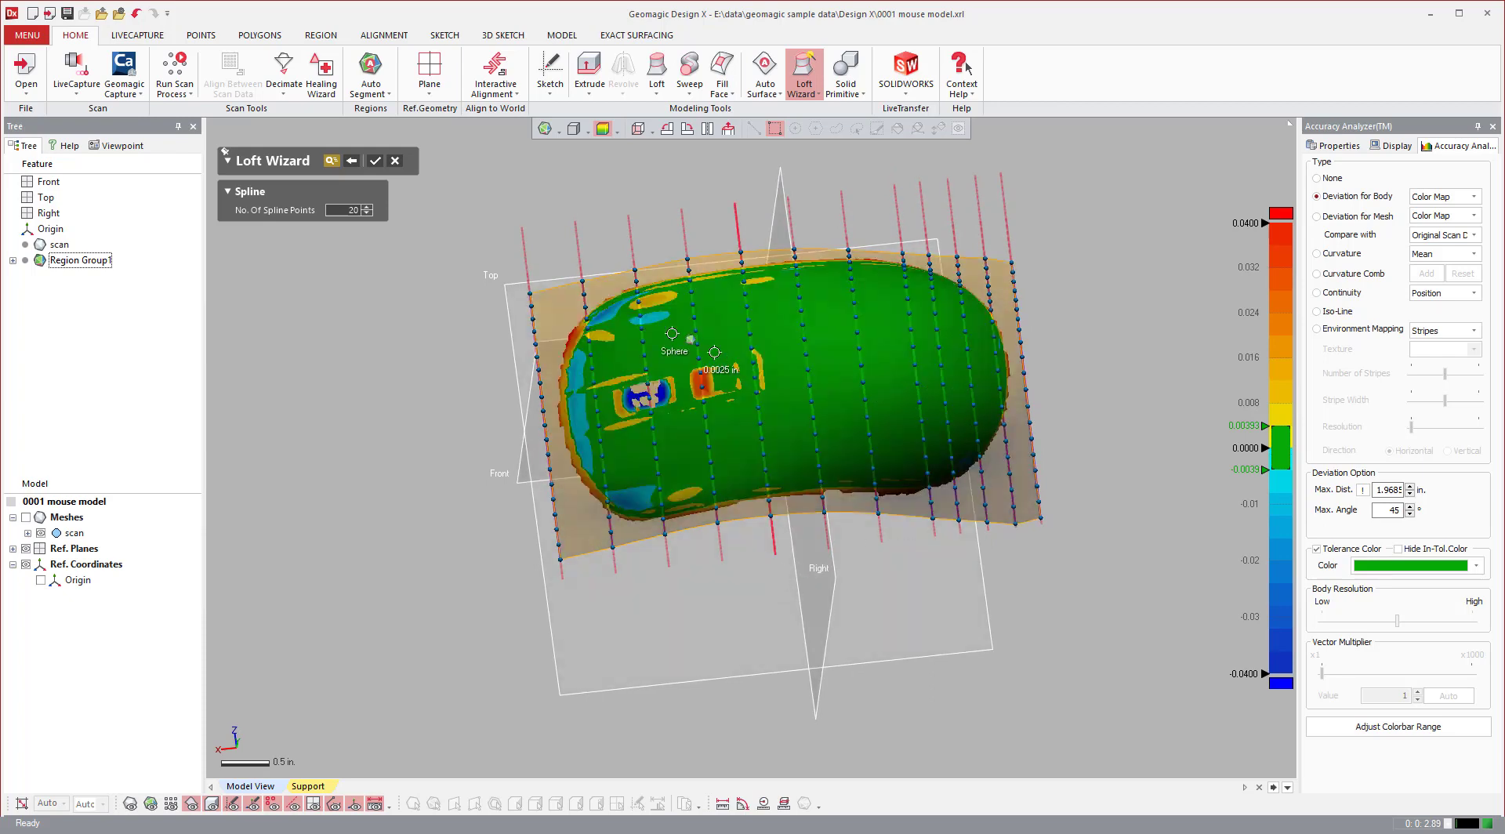
- Accept the loft to create the upper-shell surface and compare it with the scan mesh
click(372, 162)
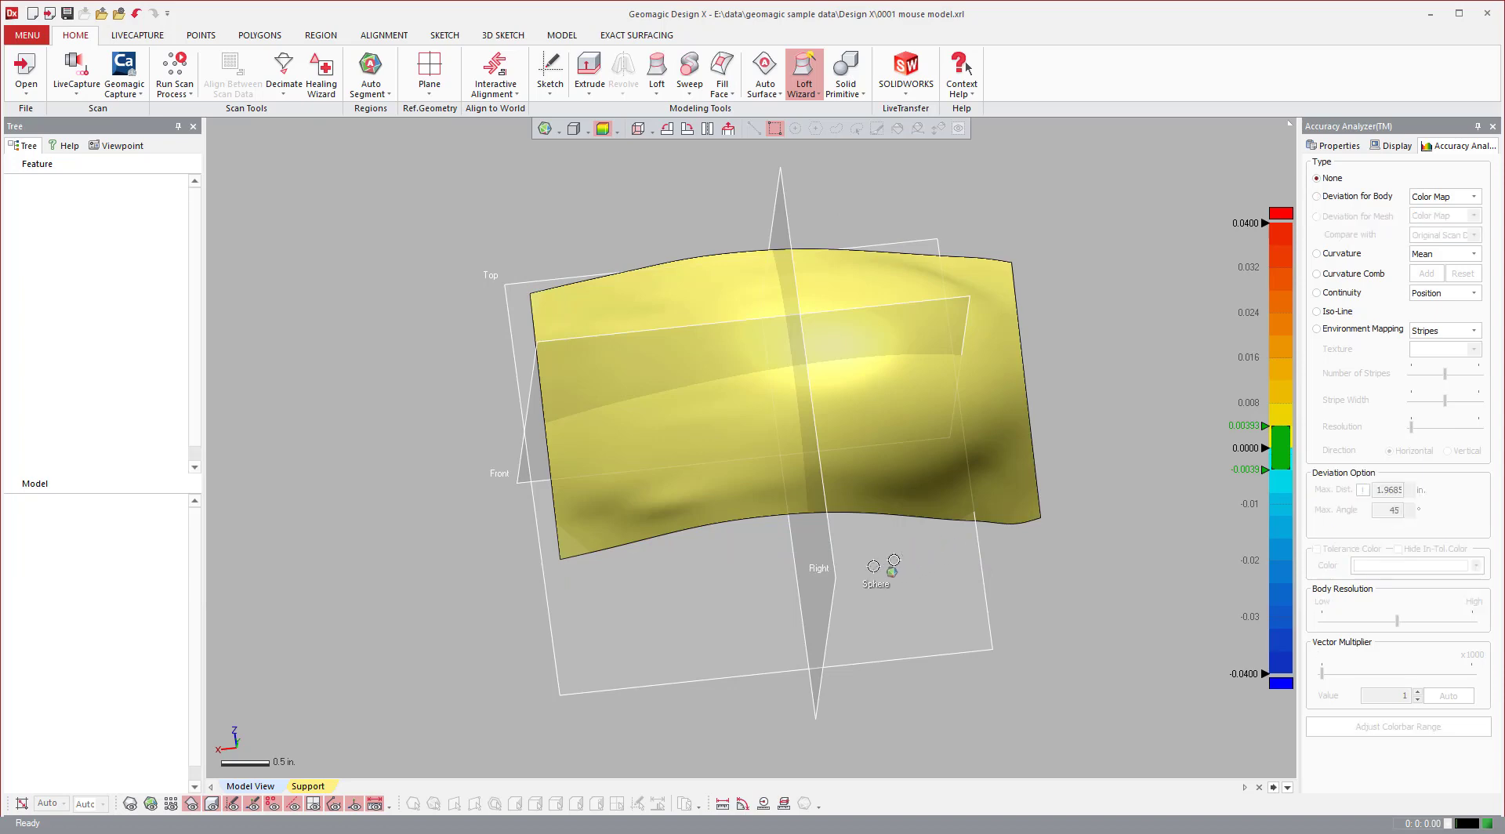
right_drag(703, 537, 759, 393)
right_drag(719, 523, 720, 532)
right_drag(827, 525, 593, 400)
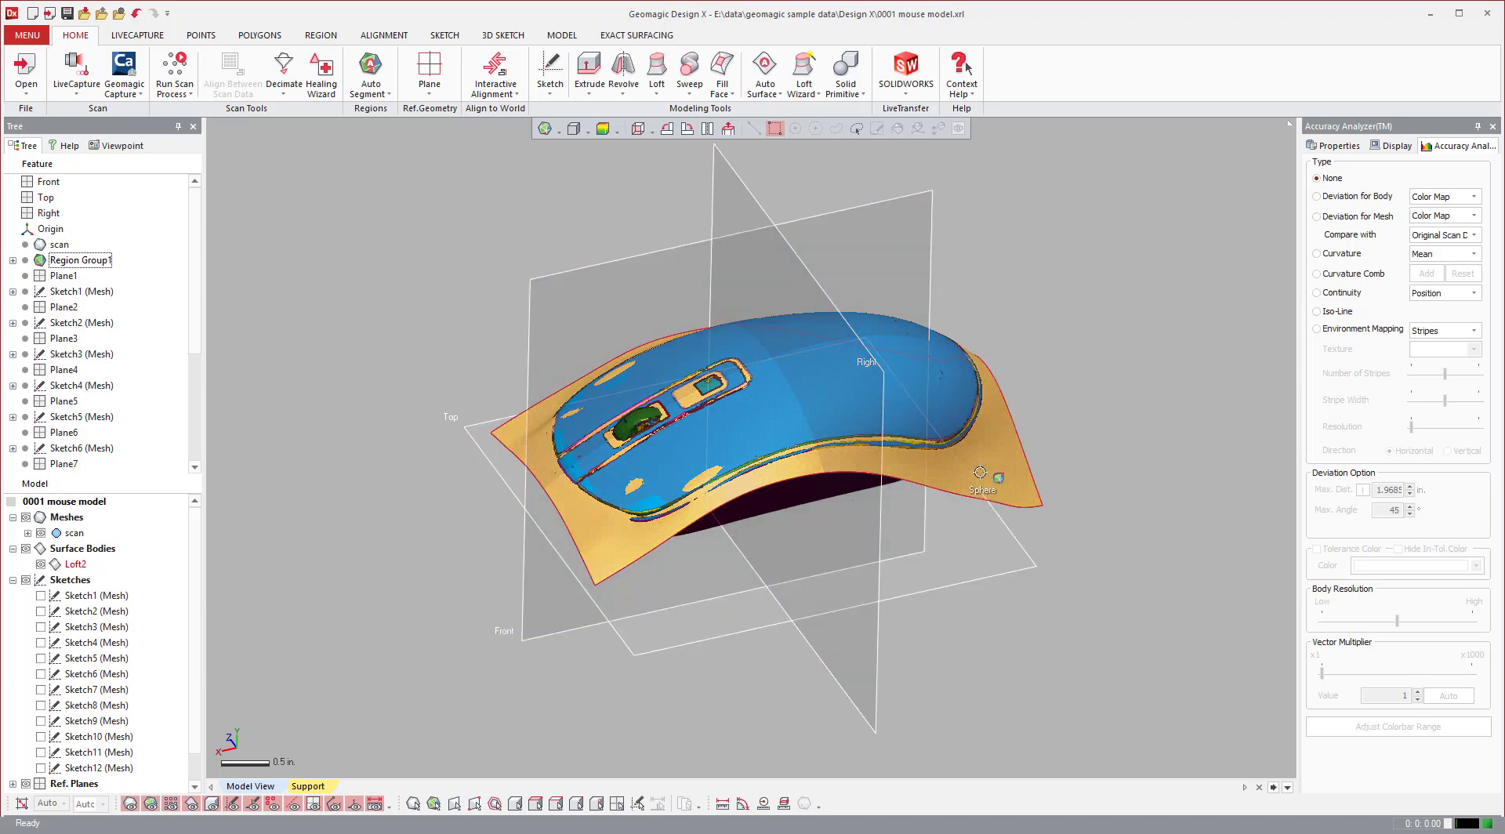
right_drag(980, 472, 877, 397)
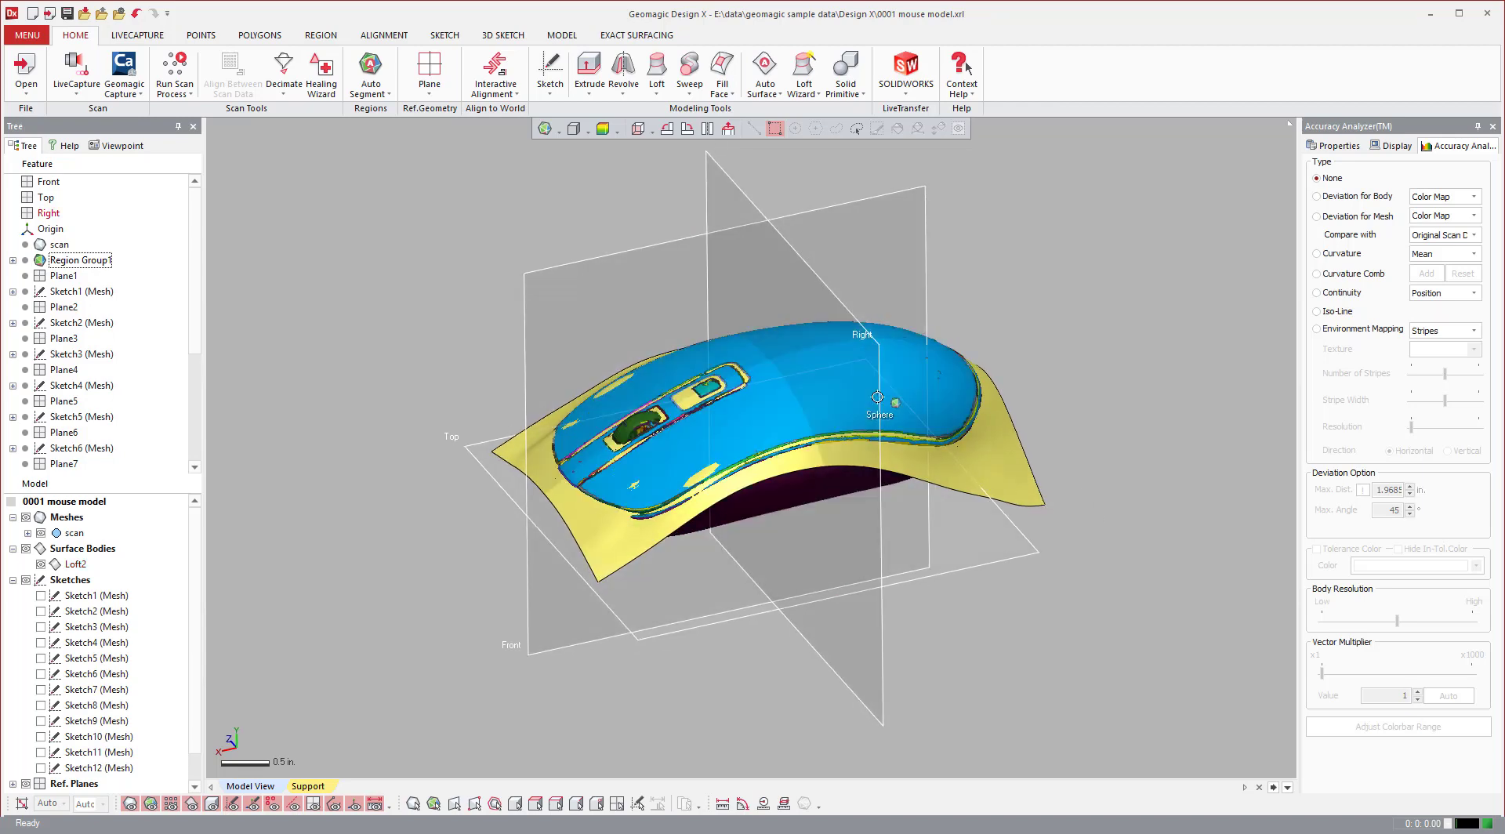
right_drag(972, 543, 893, 543)
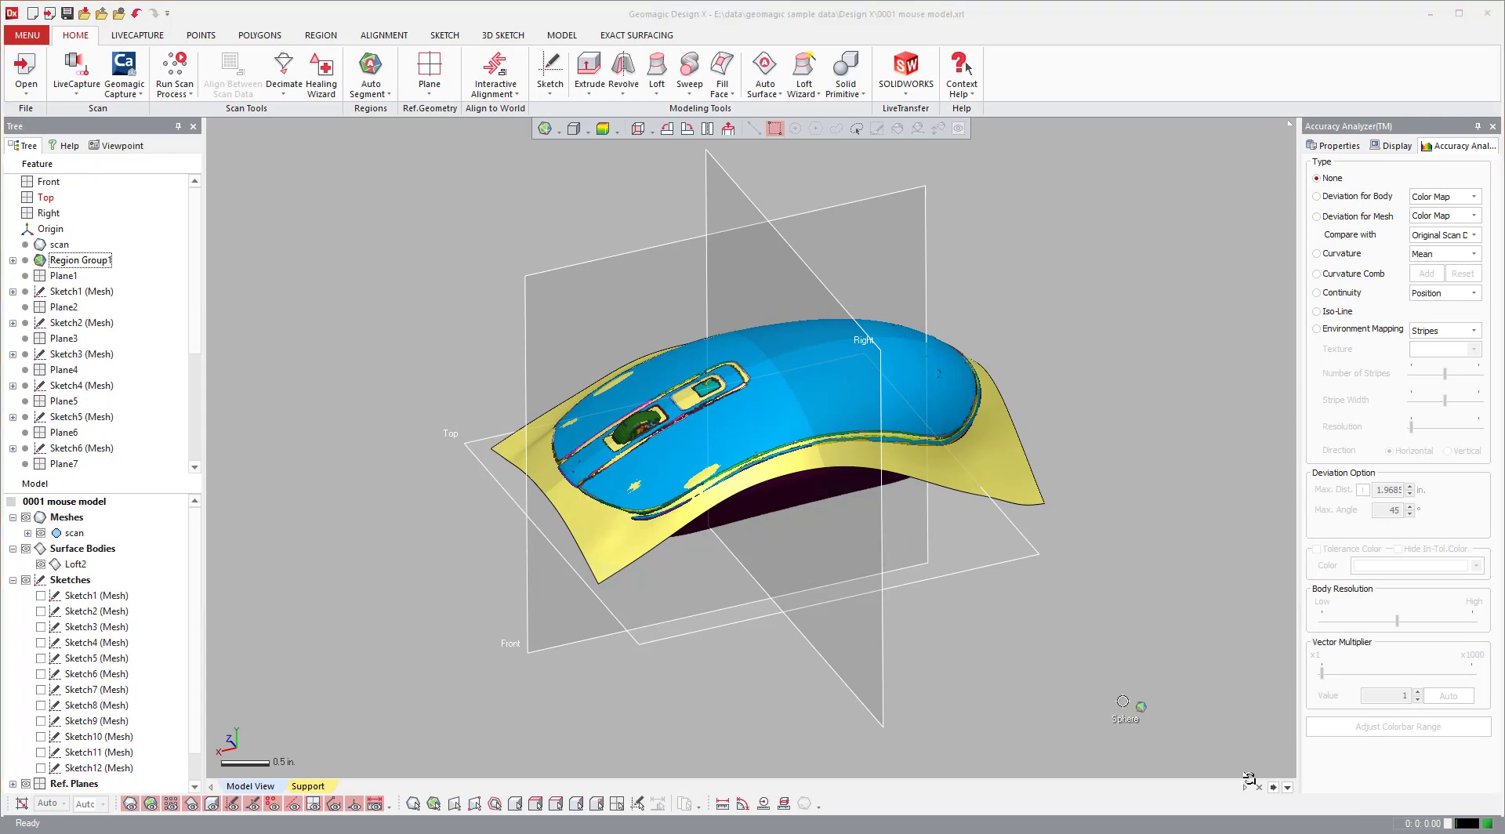
- Start a mesh sketch on the Front plane using the scan's section at 0 in. offset
right_drag(1011, 629, 739, 378)
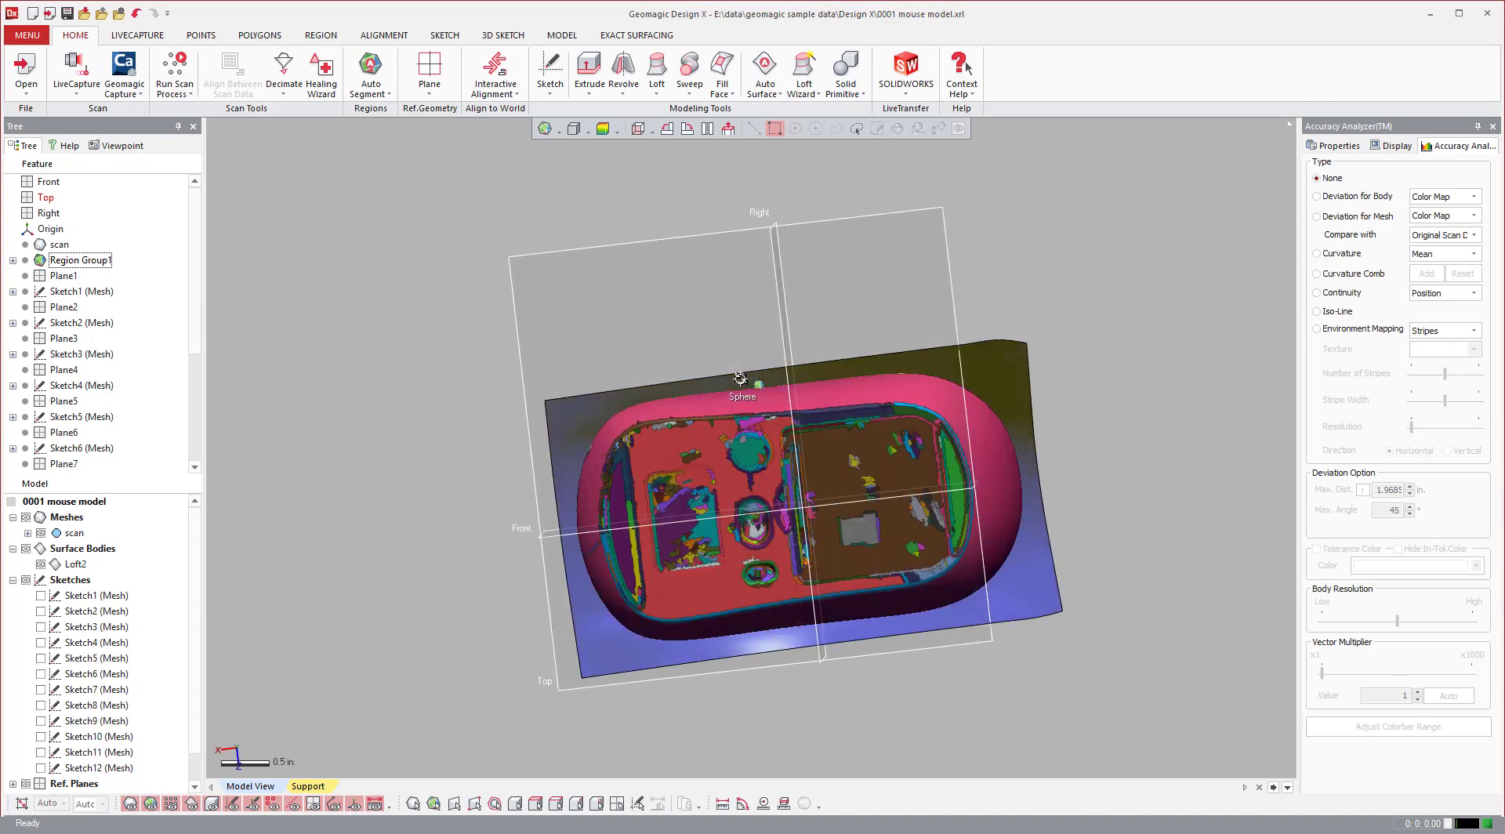
click(655, 457)
scroll(799, 560, down, 2)
right_drag(804, 580, 549, 462)
click(484, 346)
click(576, 325)
right_click(475, 303)
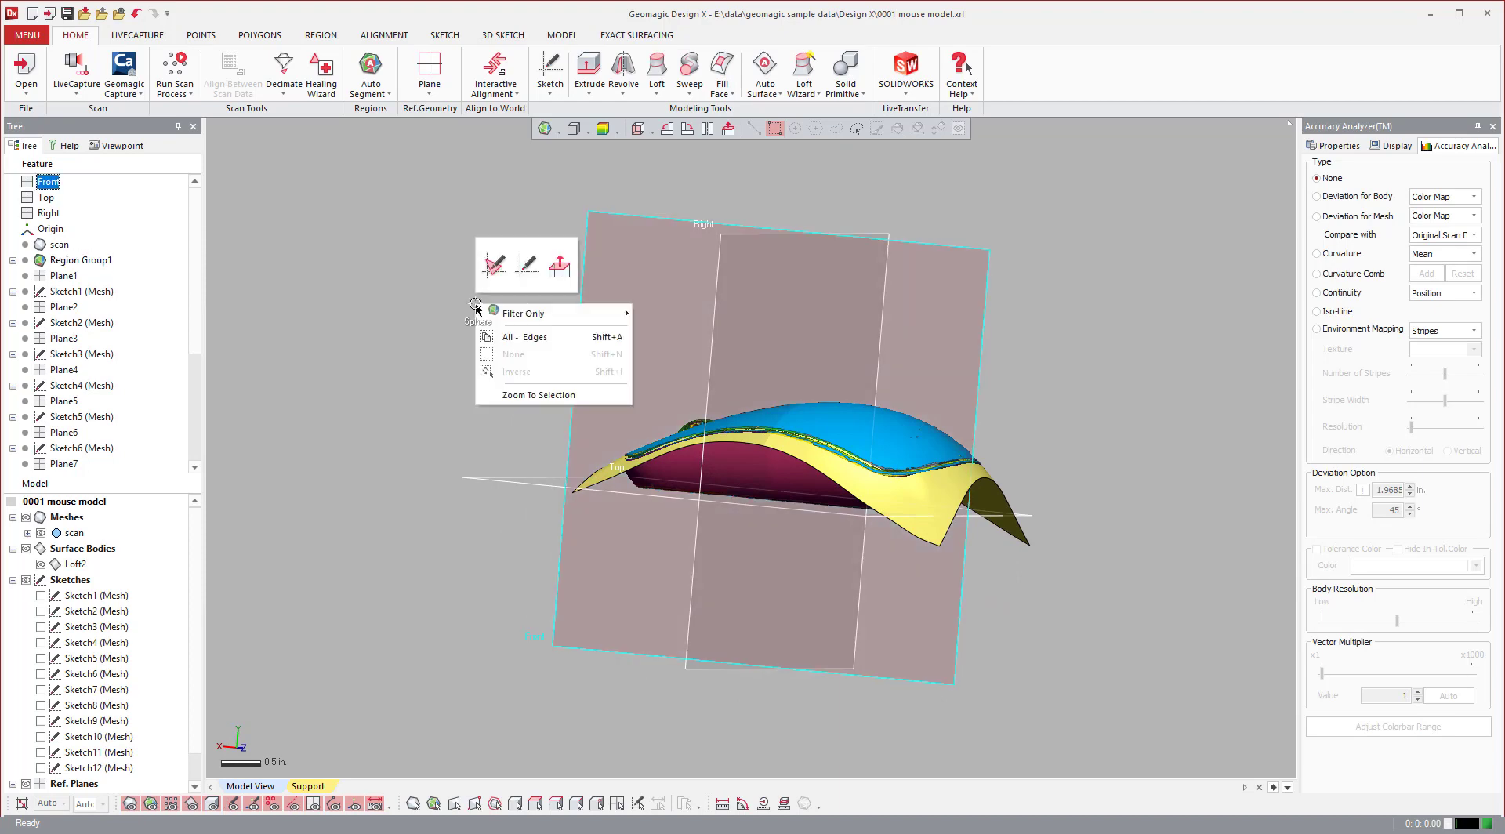
click(493, 265)
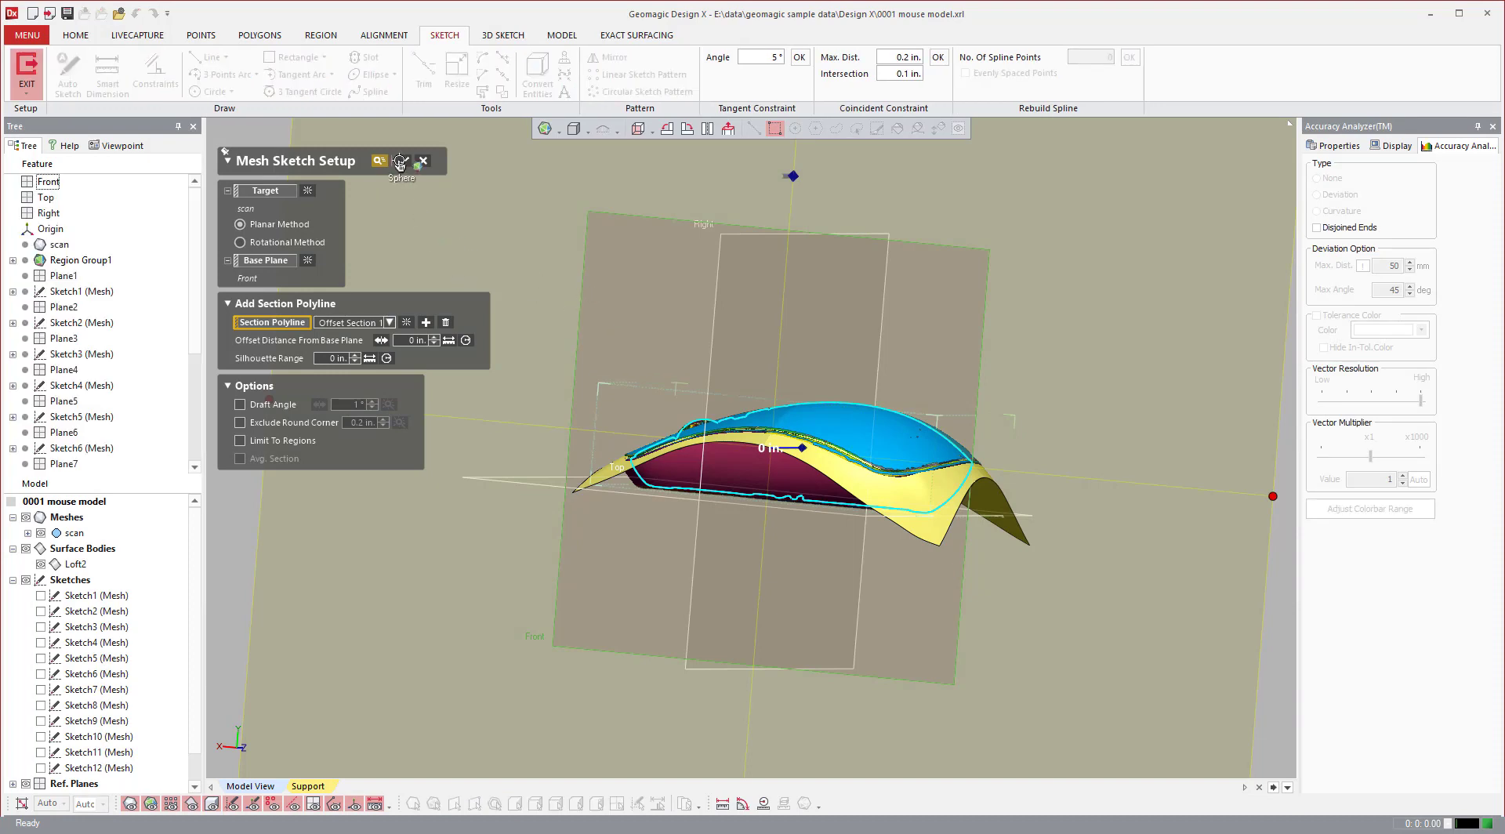
click(399, 163)
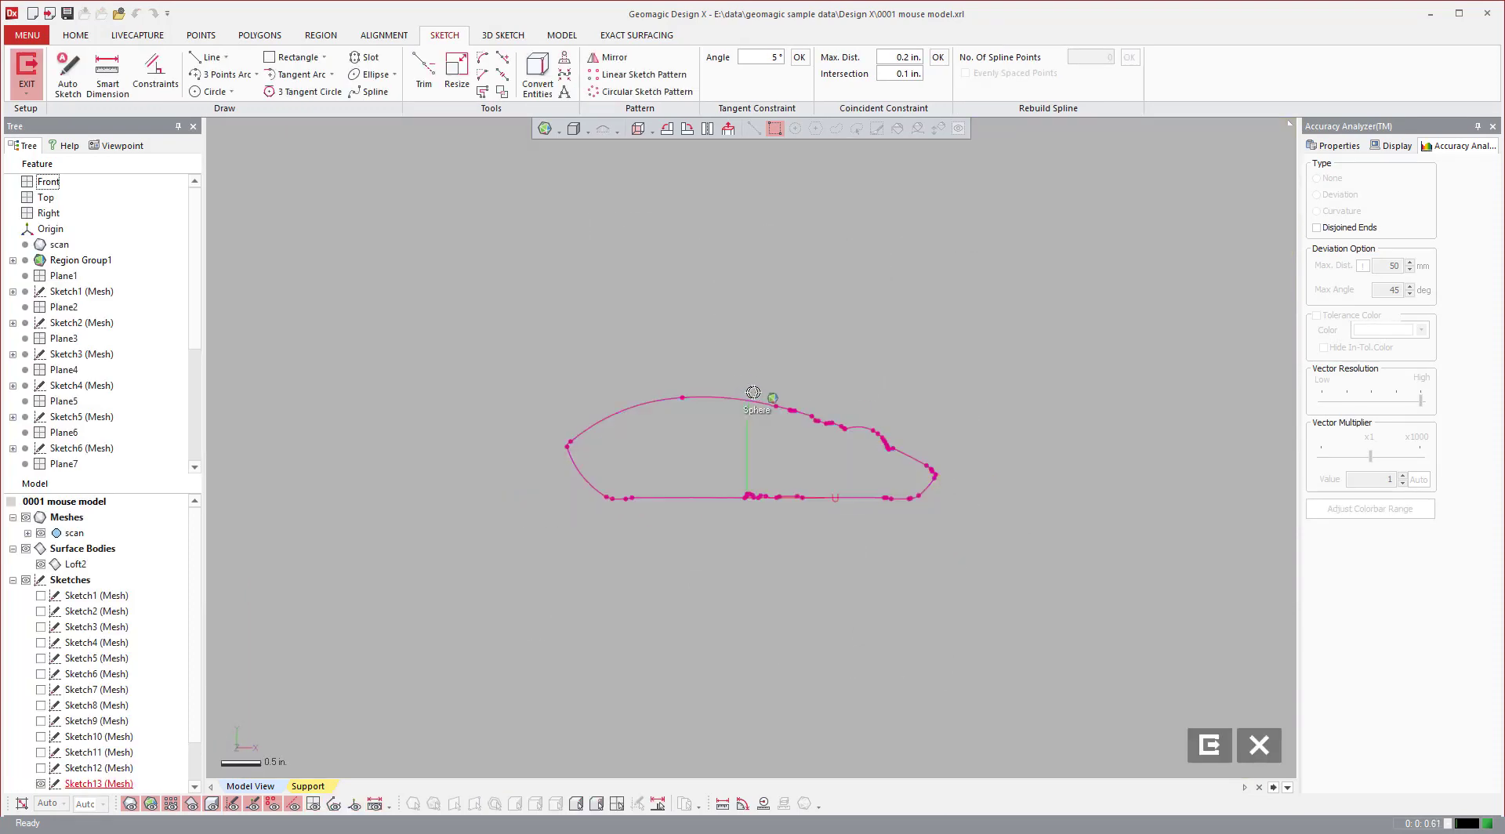
- Sketch a horizontal line beneath the section and move it up onto the mouse's flat bottom edge
click(205, 57)
click(632, 537)
click(982, 536)
key(Escape)
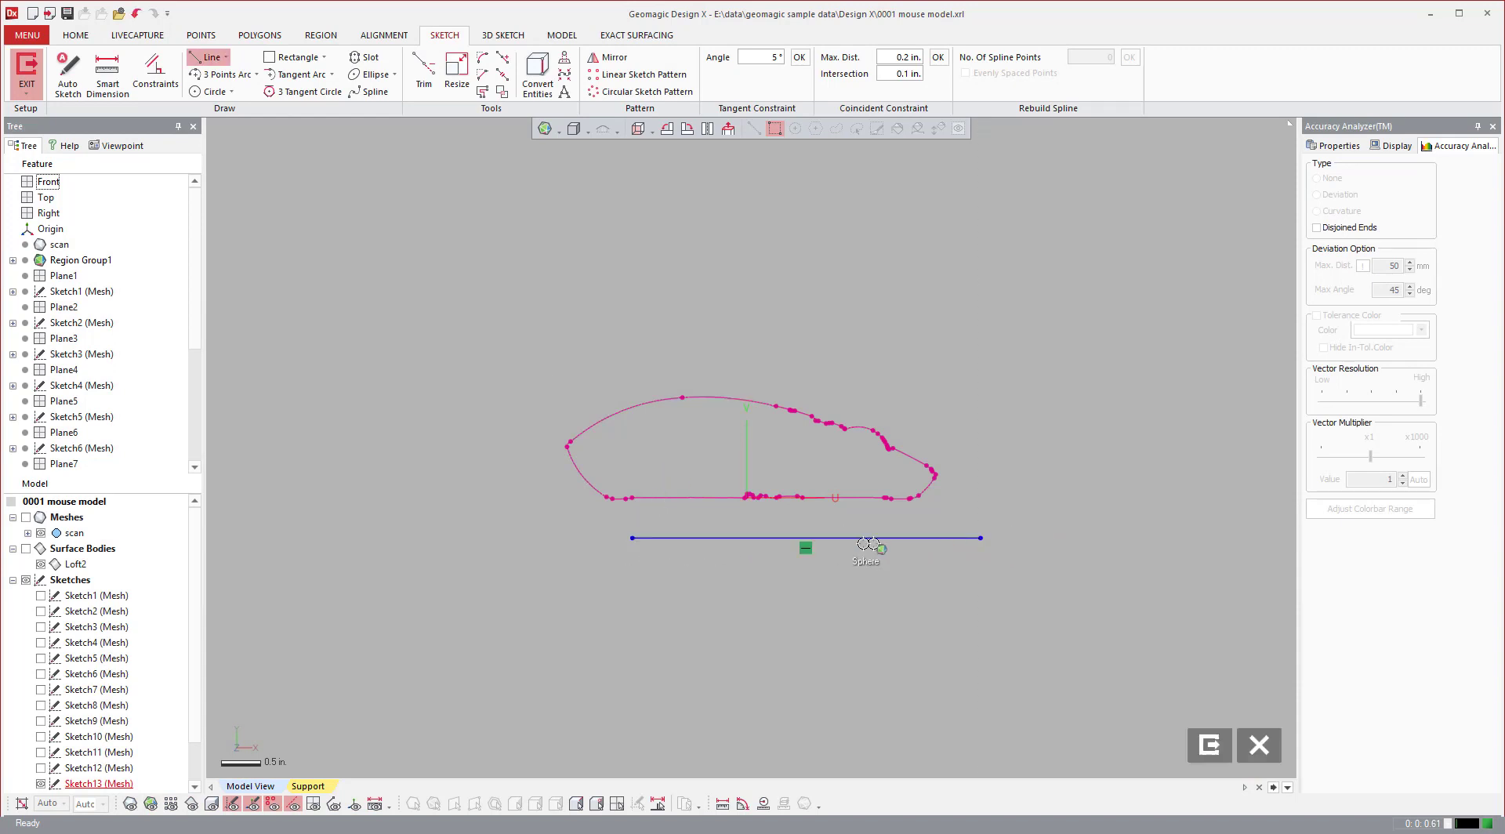
drag(733, 537, 903, 500)
click(987, 568)
- Extend the bottom line well past the mouse's rear end with Resize, and exit the sketch
click(457, 69)
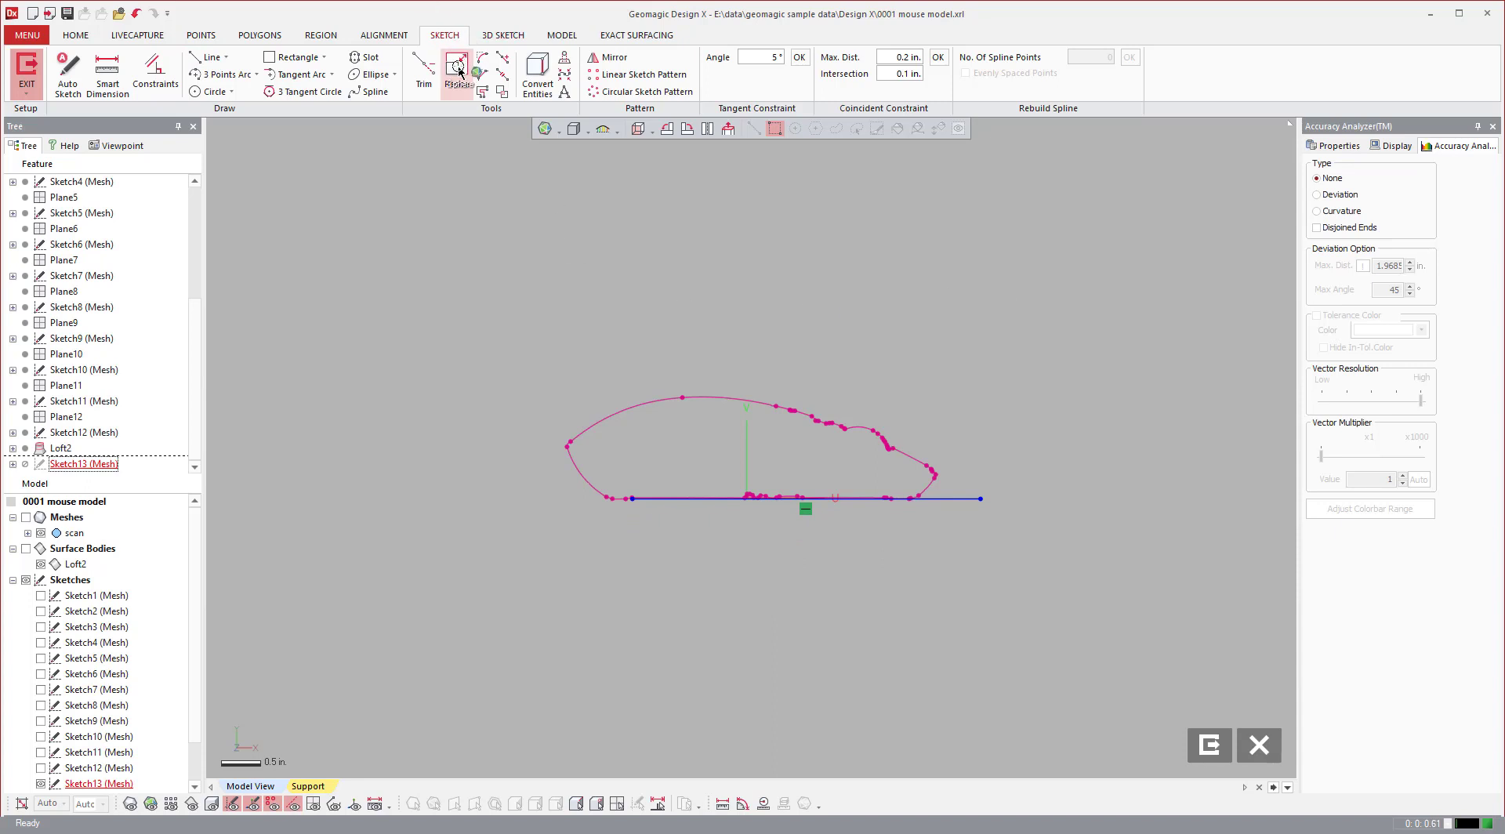
drag(638, 499, 500, 498)
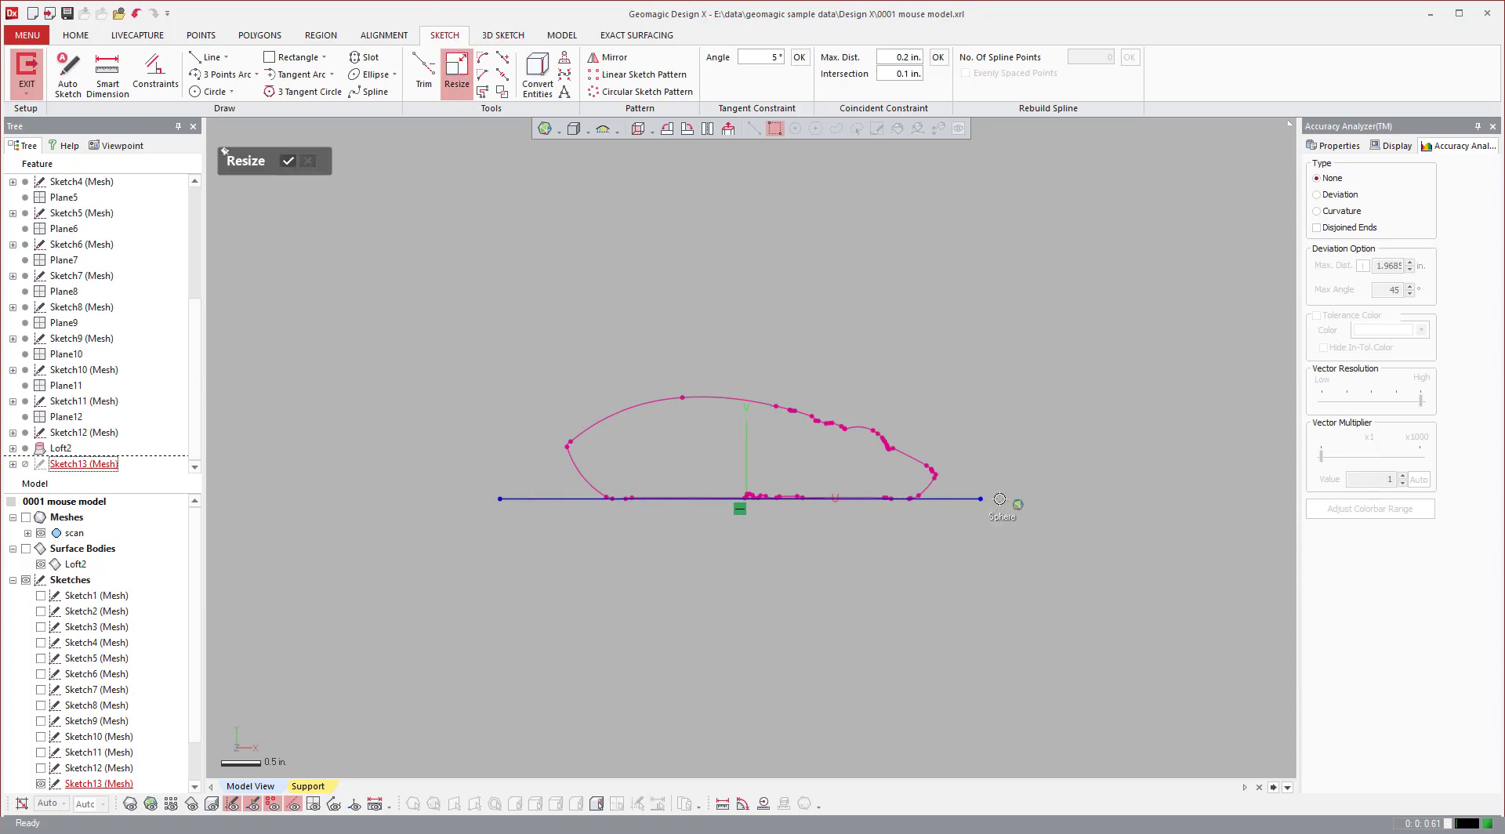
click(285, 158)
click(1209, 744)
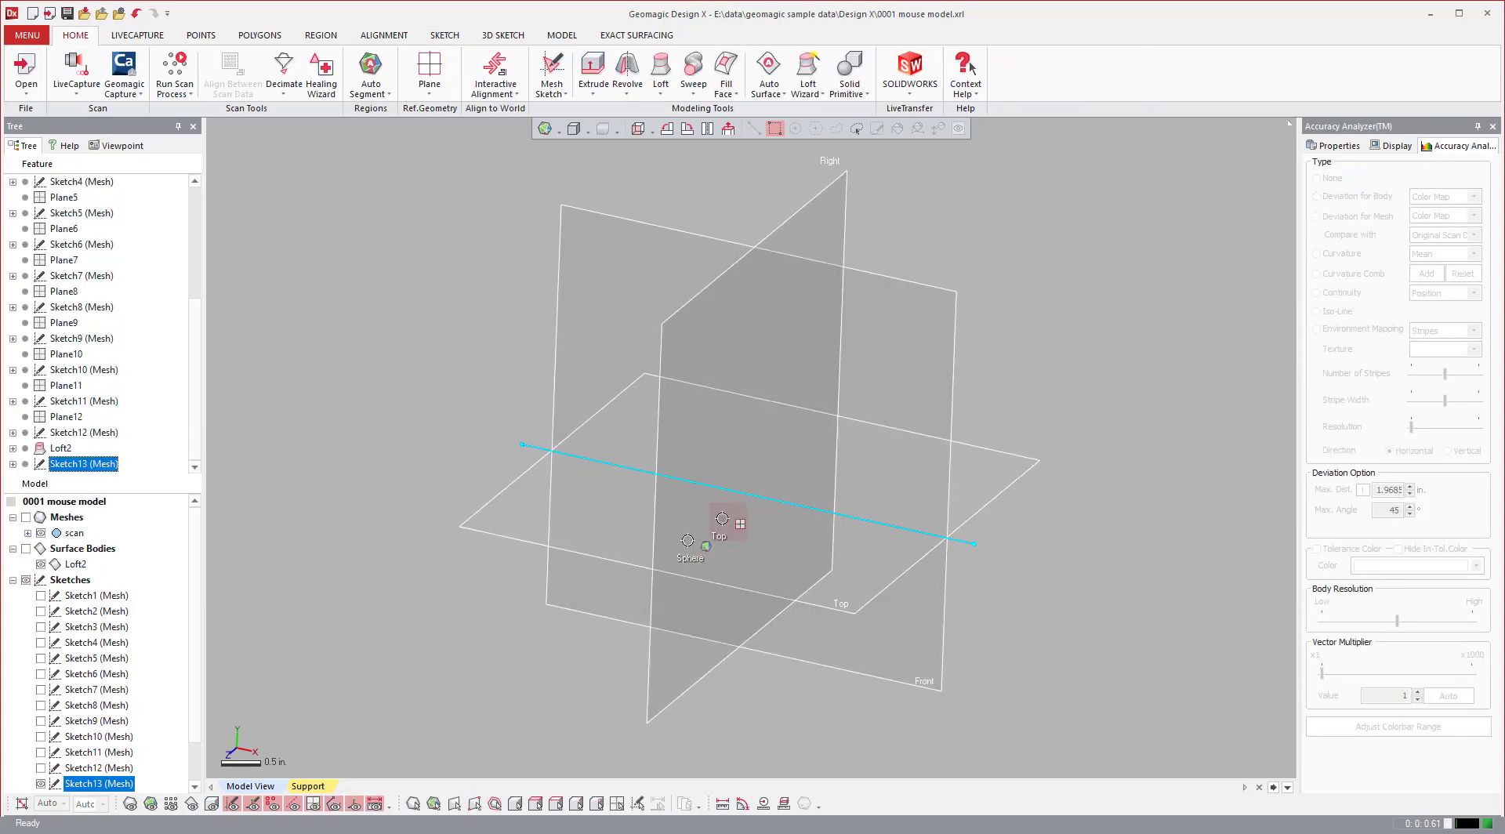
- Show the scan mesh and extrude the bottom line as a Mid Plane surface with a length of 9.35 in
click(26, 517)
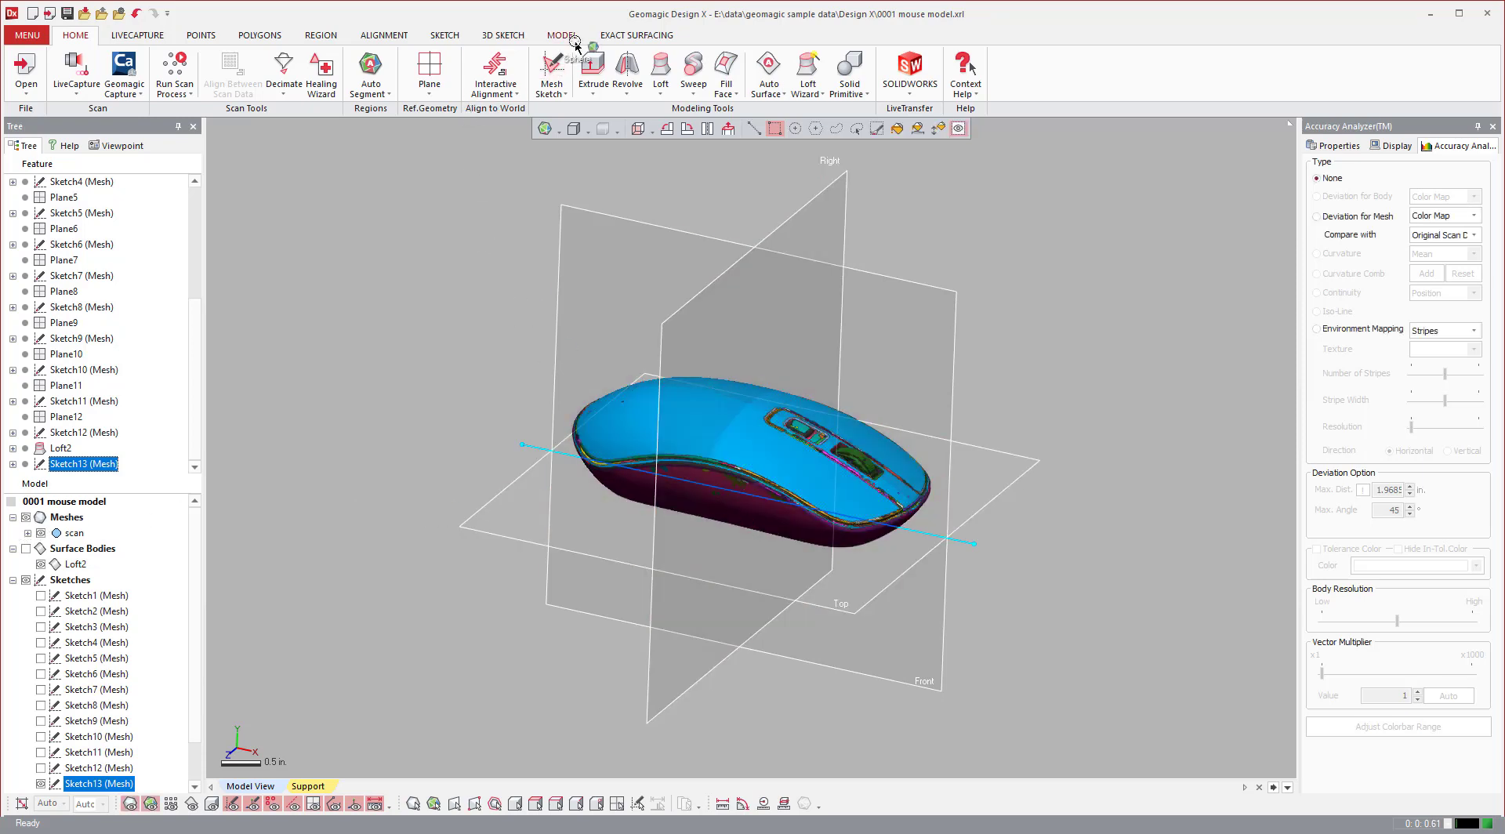
click(594, 92)
click(607, 122)
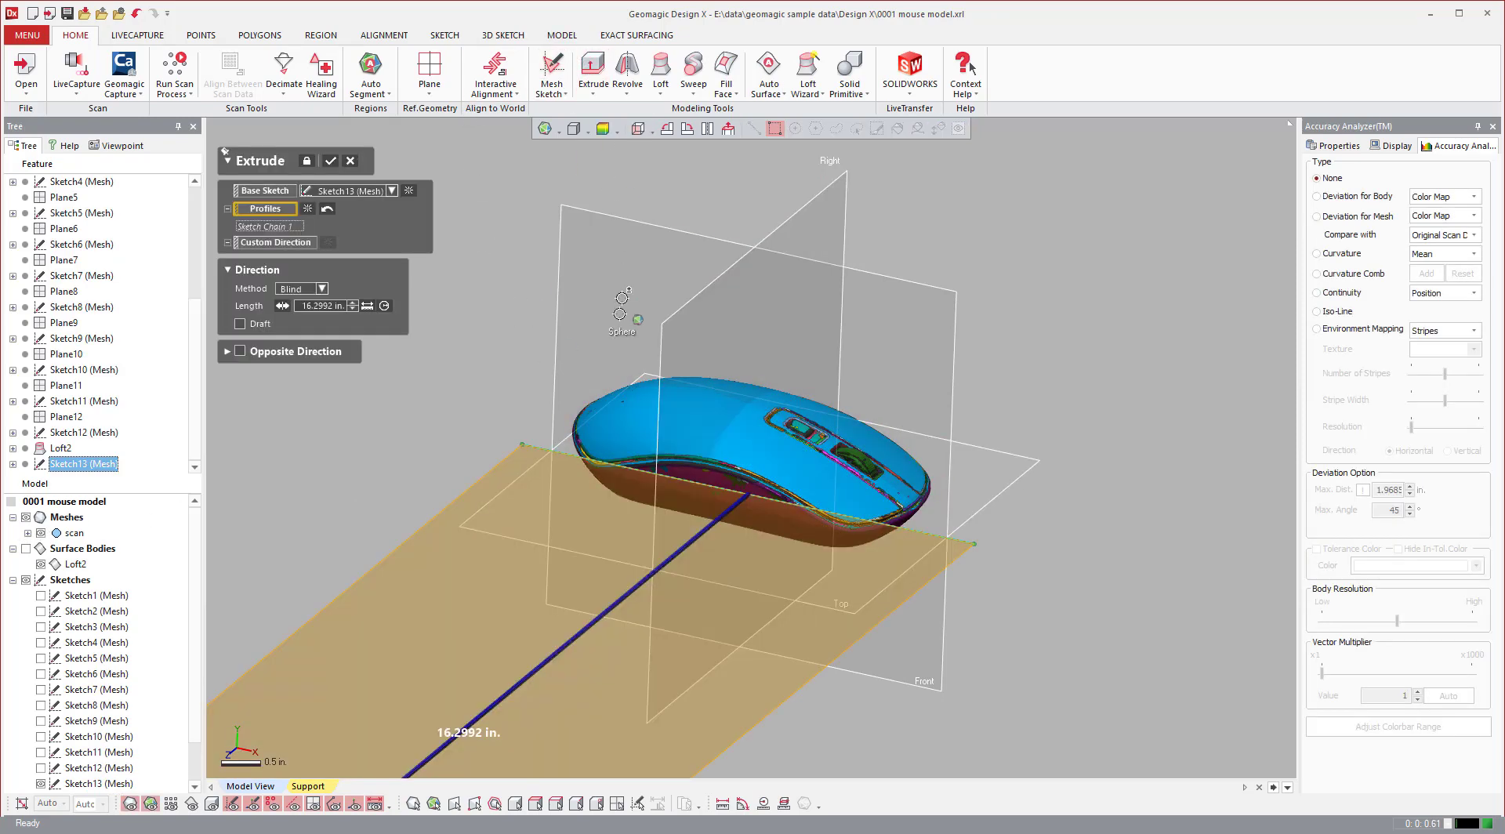
click(322, 289)
click(313, 355)
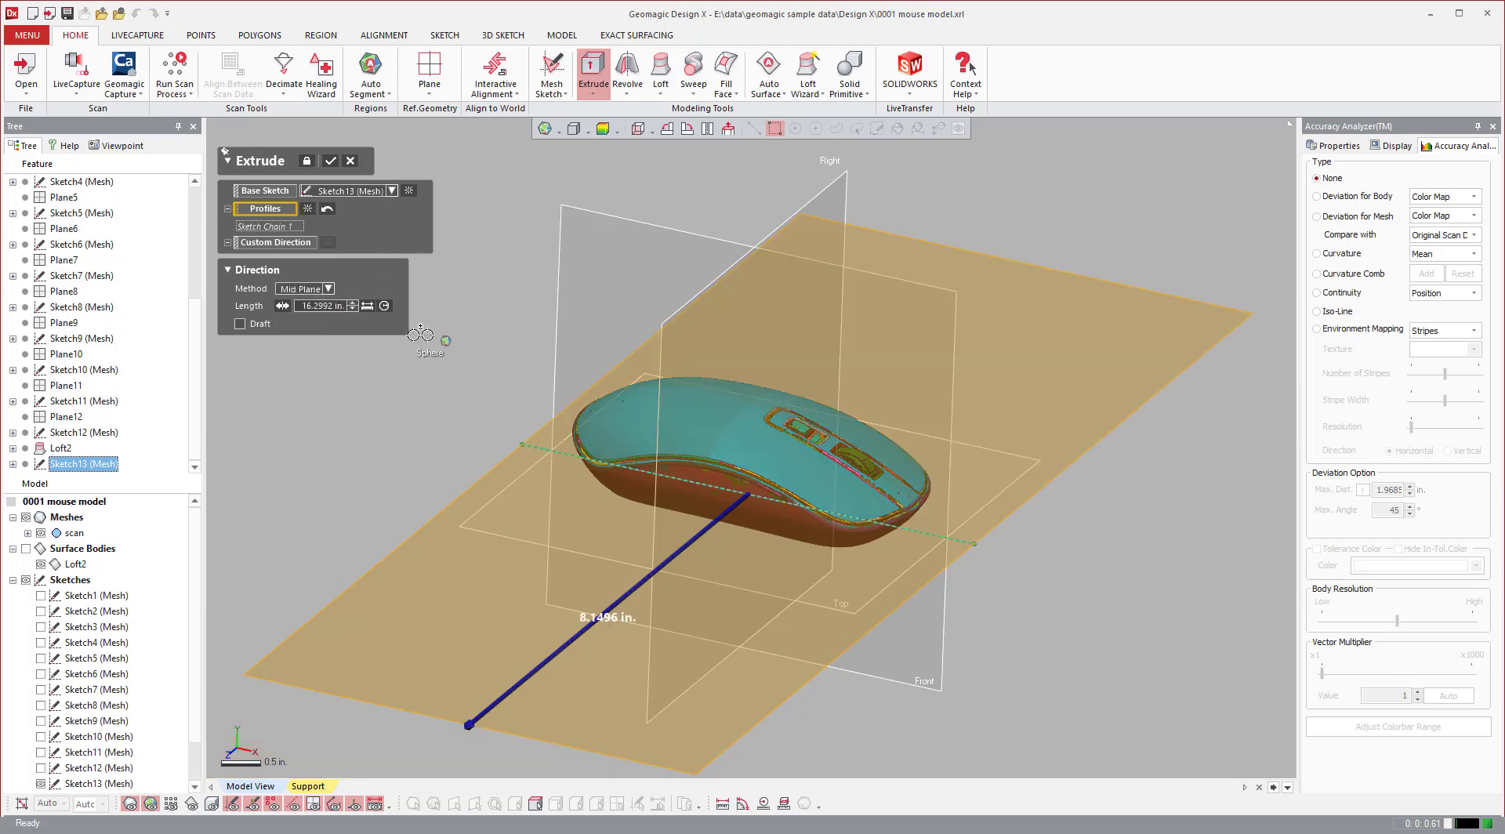
drag(469, 725, 587, 627)
click(340, 153)
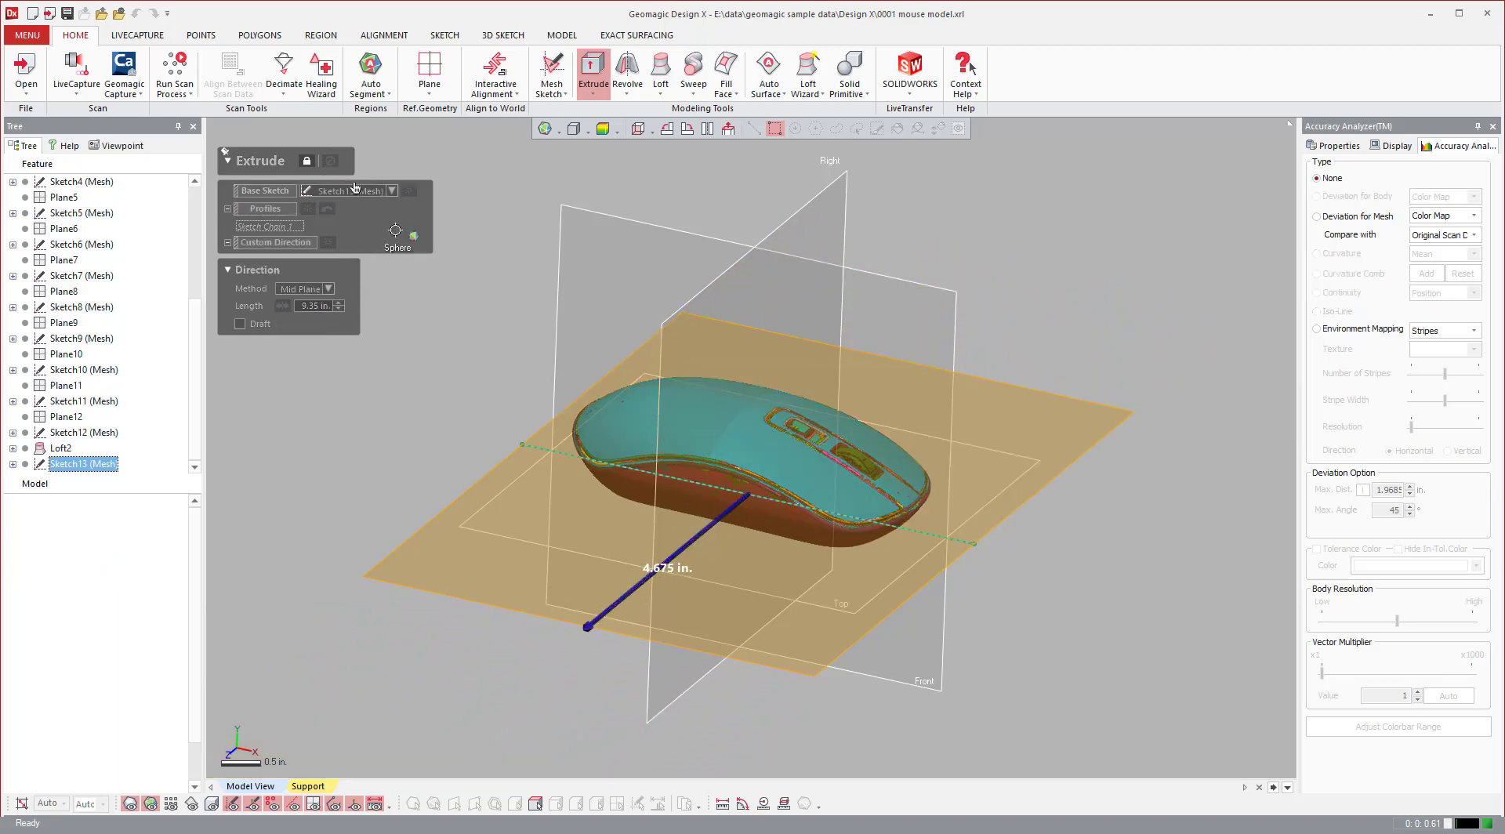
right_drag(700, 750, 828, 479)
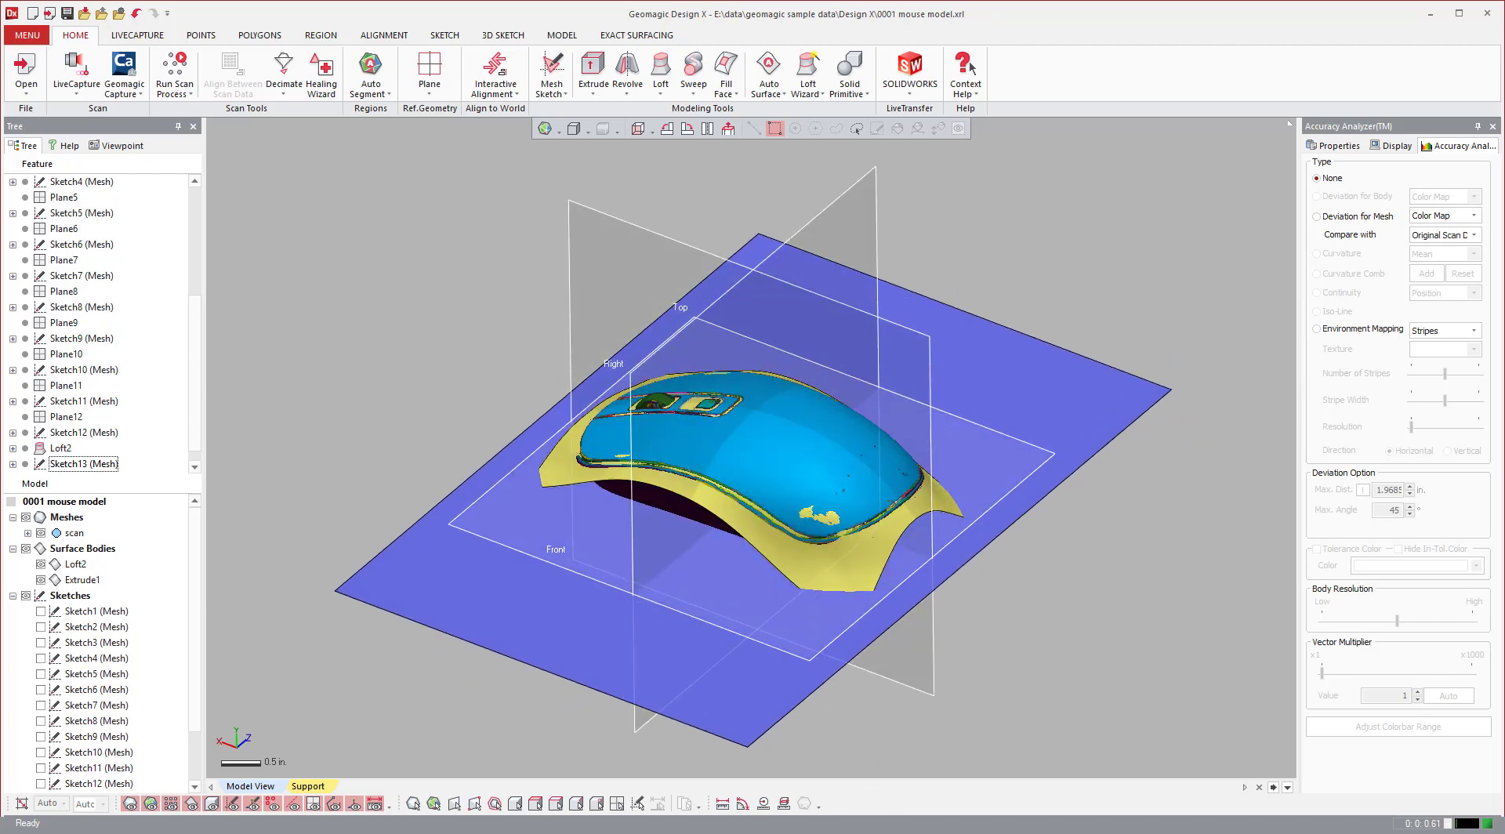
right_drag(1144, 678, 1169, 650)
- Hide the loft and extruded surfaces and switch the mesh from region colours to a plain shaded display, with the mouse's underside in view
scroll(672, 527, down, 1)
mouse_move(671, 528)
right_down()
mouse_move(623, 517)
mouse_move(697, 499)
mouse_move(707, 476)
mouse_move(816, 430)
mouse_move(876, 434)
mouse_move(893, 409)
mouse_move(875, 495)
mouse_move(655, 480)
mouse_move(604, 431)
mouse_move(574, 435)
right_up()
scroll(627, 517, up, 4)
click(40, 564)
click(40, 580)
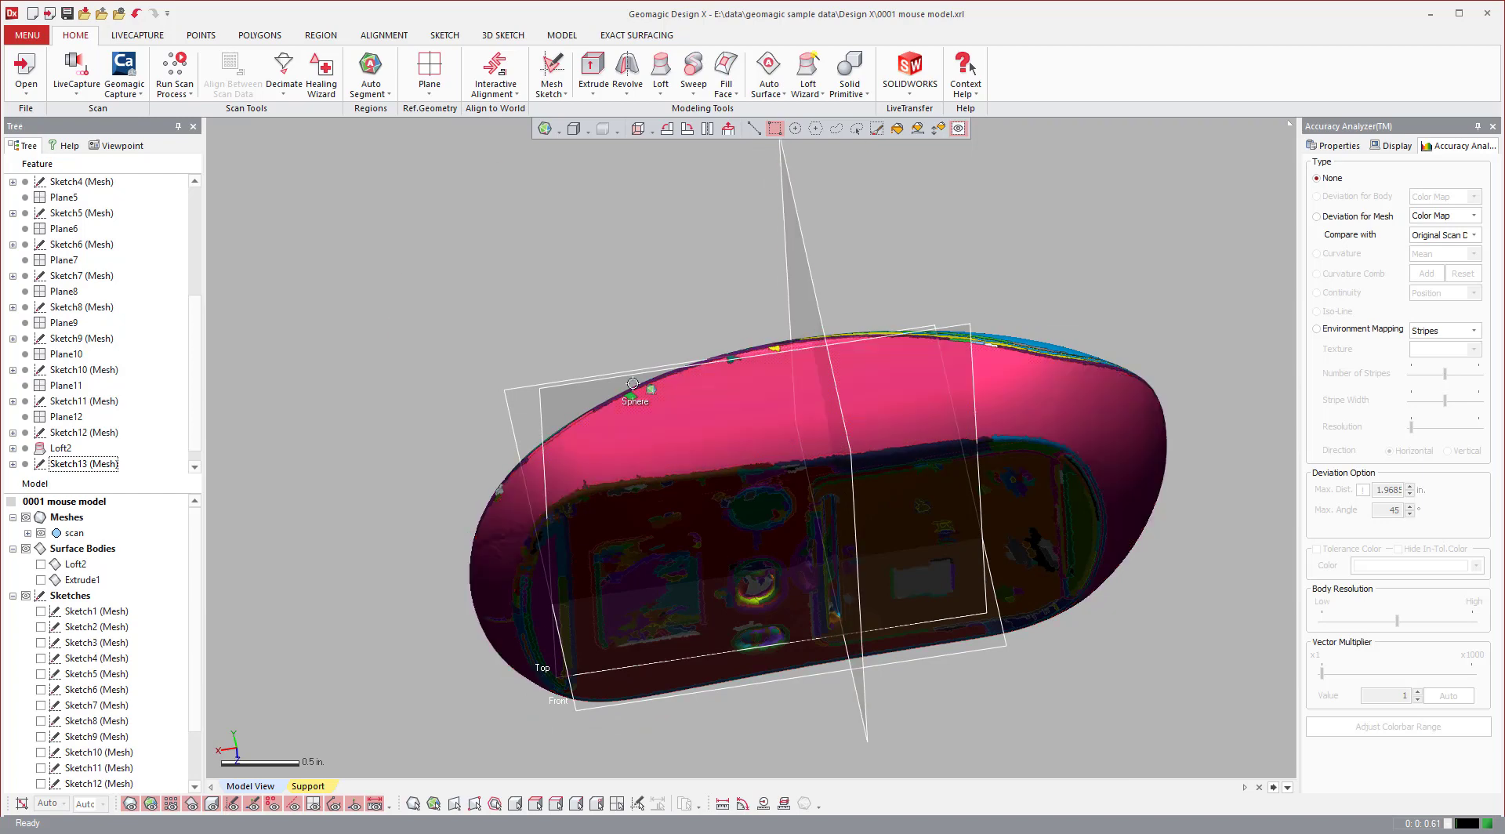
click(561, 133)
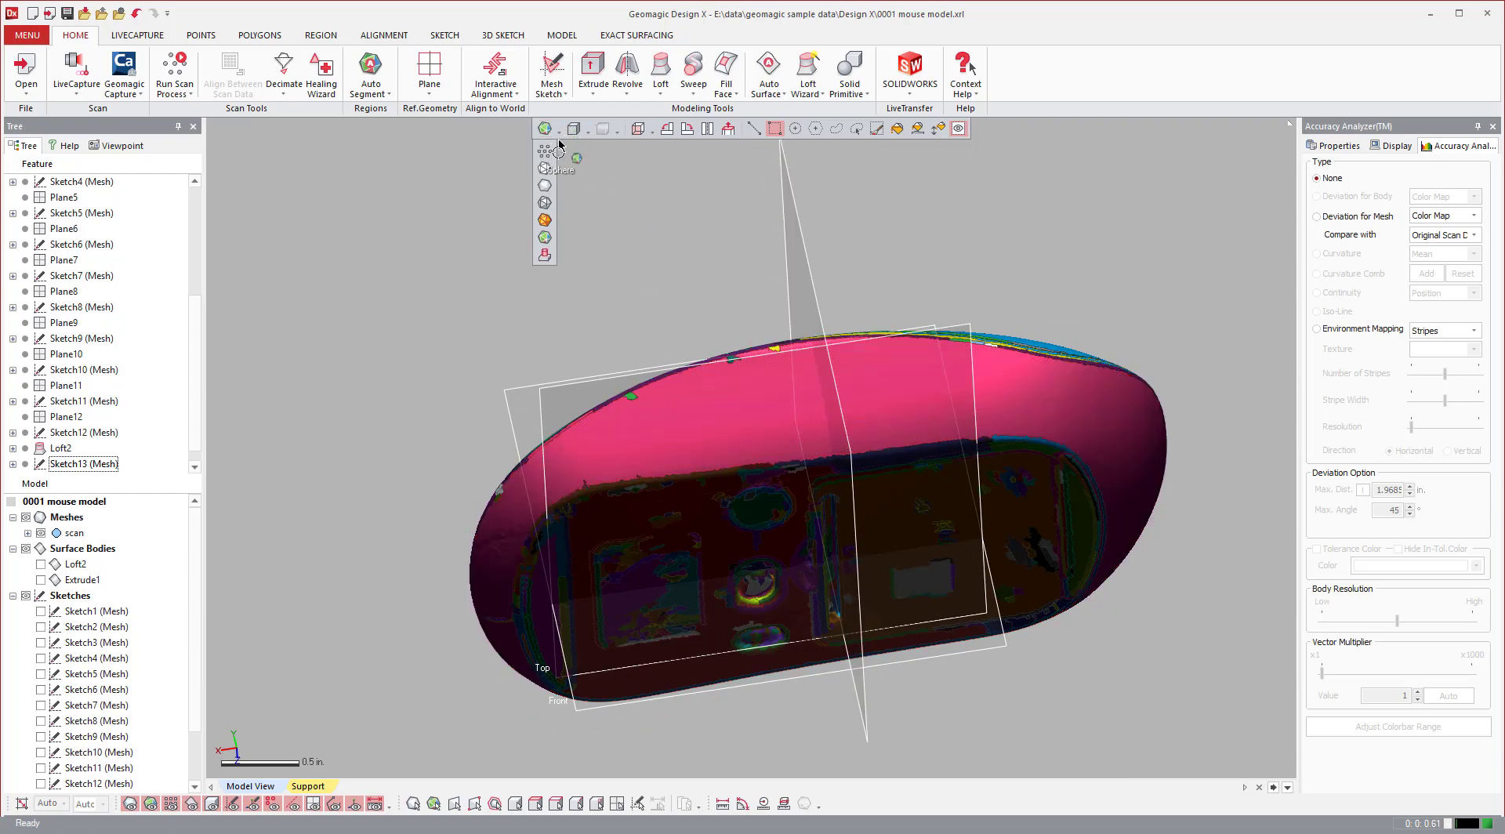
click(547, 236)
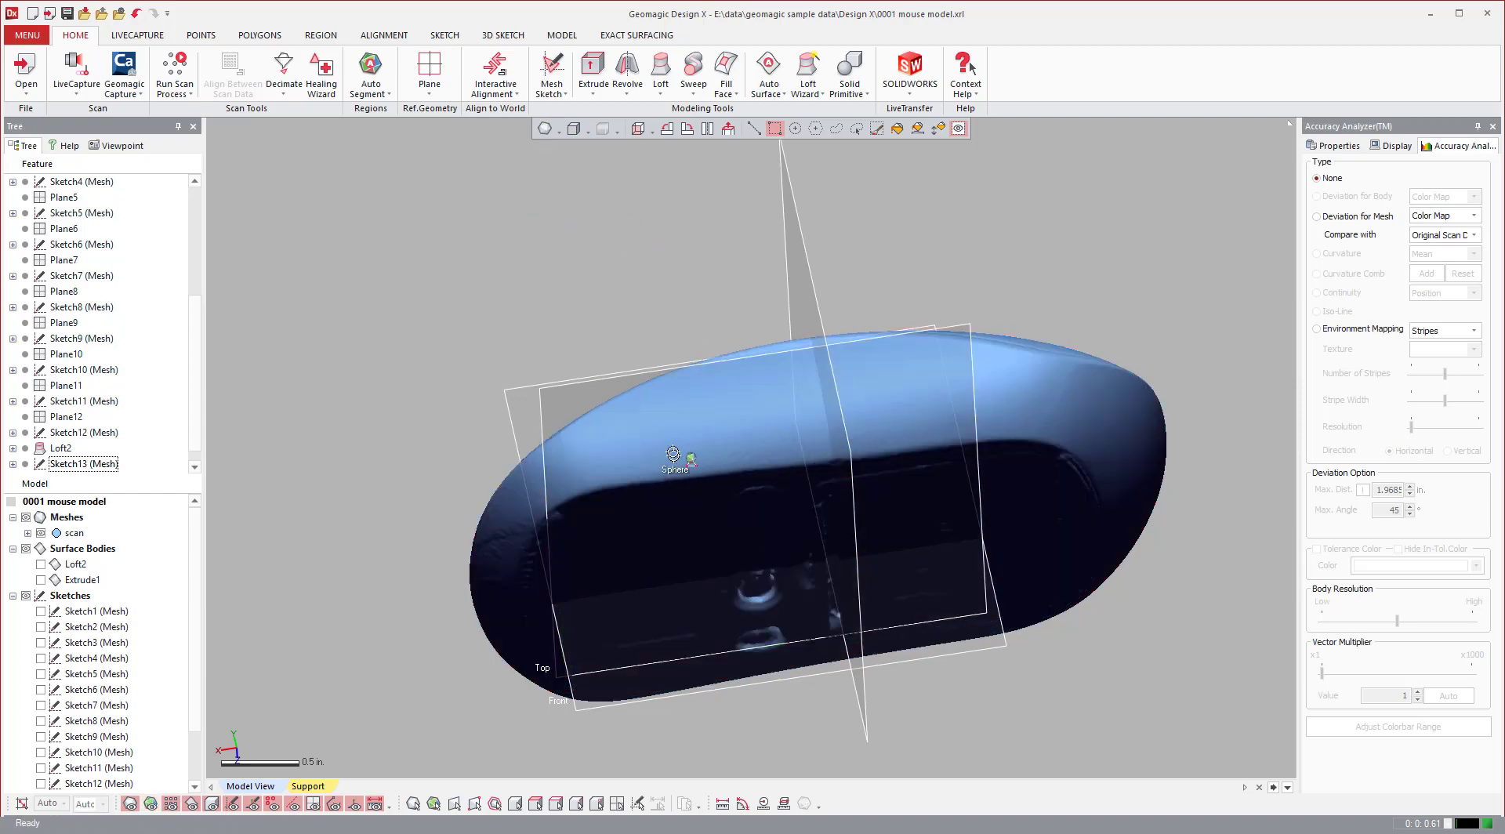
- Start a 3D mesh sketch on the scan
scroll(672, 453, up, 5)
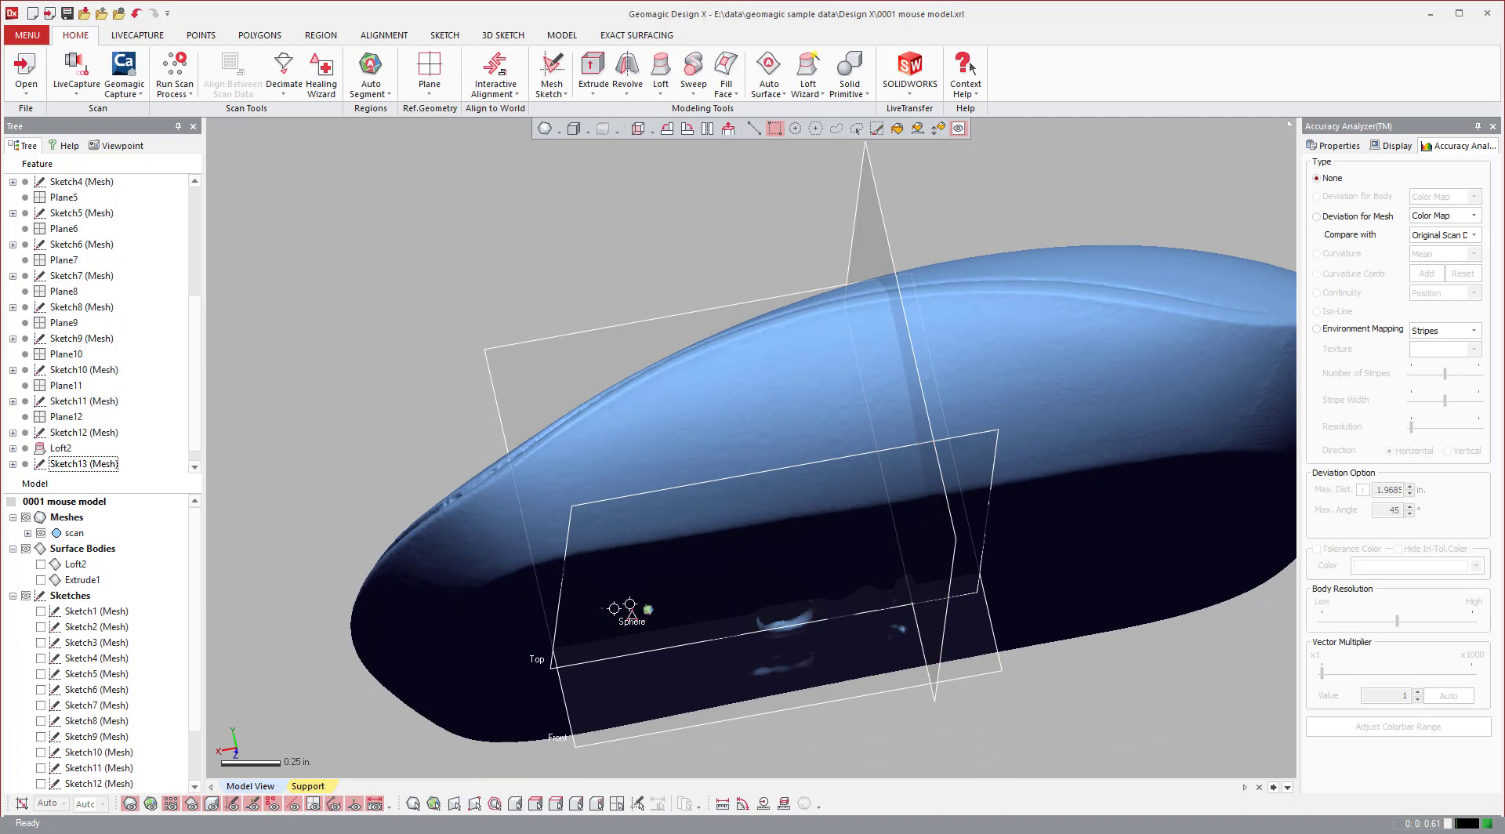
right_drag(751, 468, 860, 416)
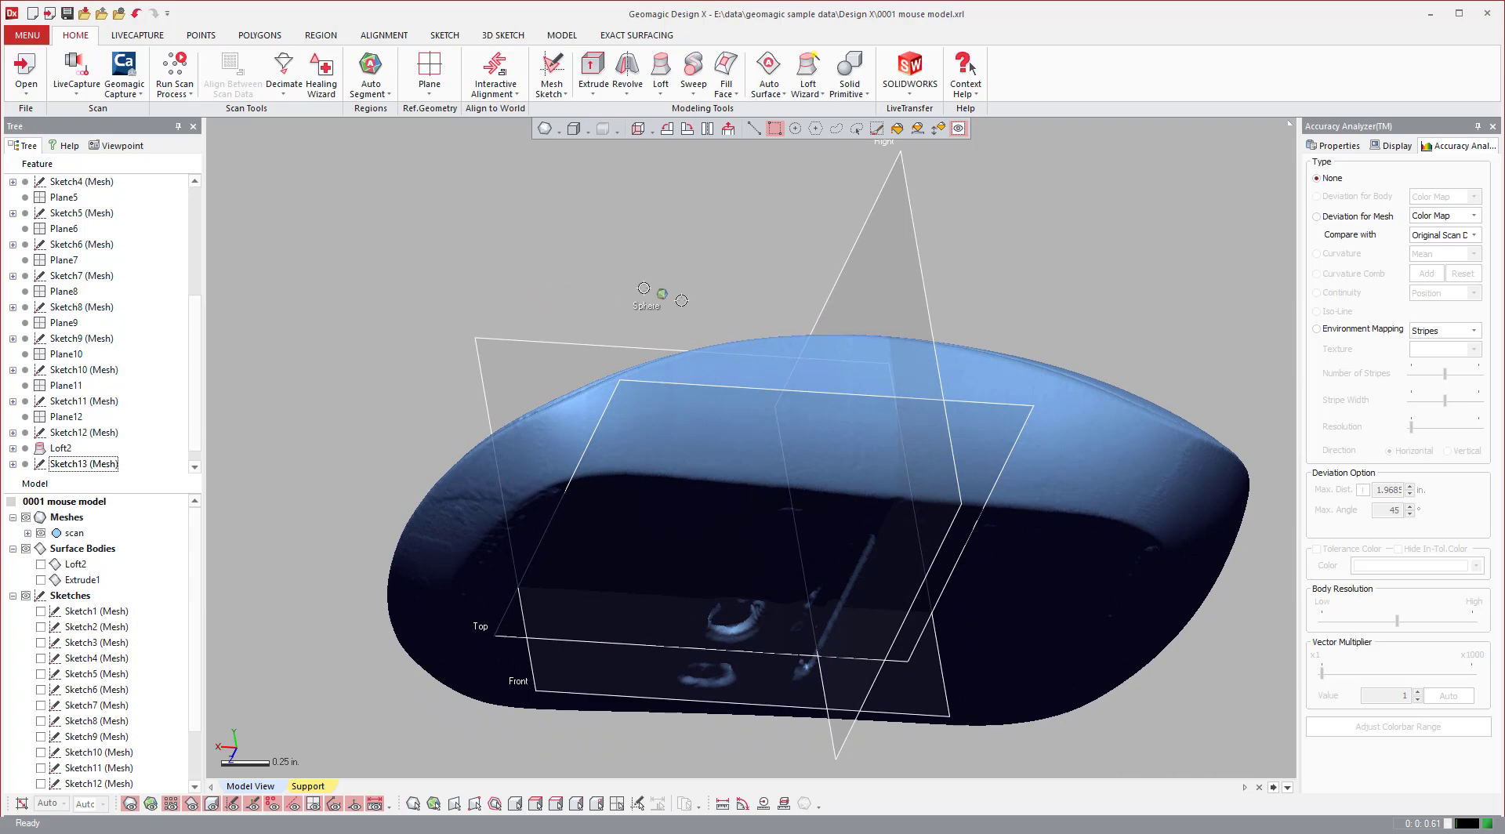
right_click(557, 288)
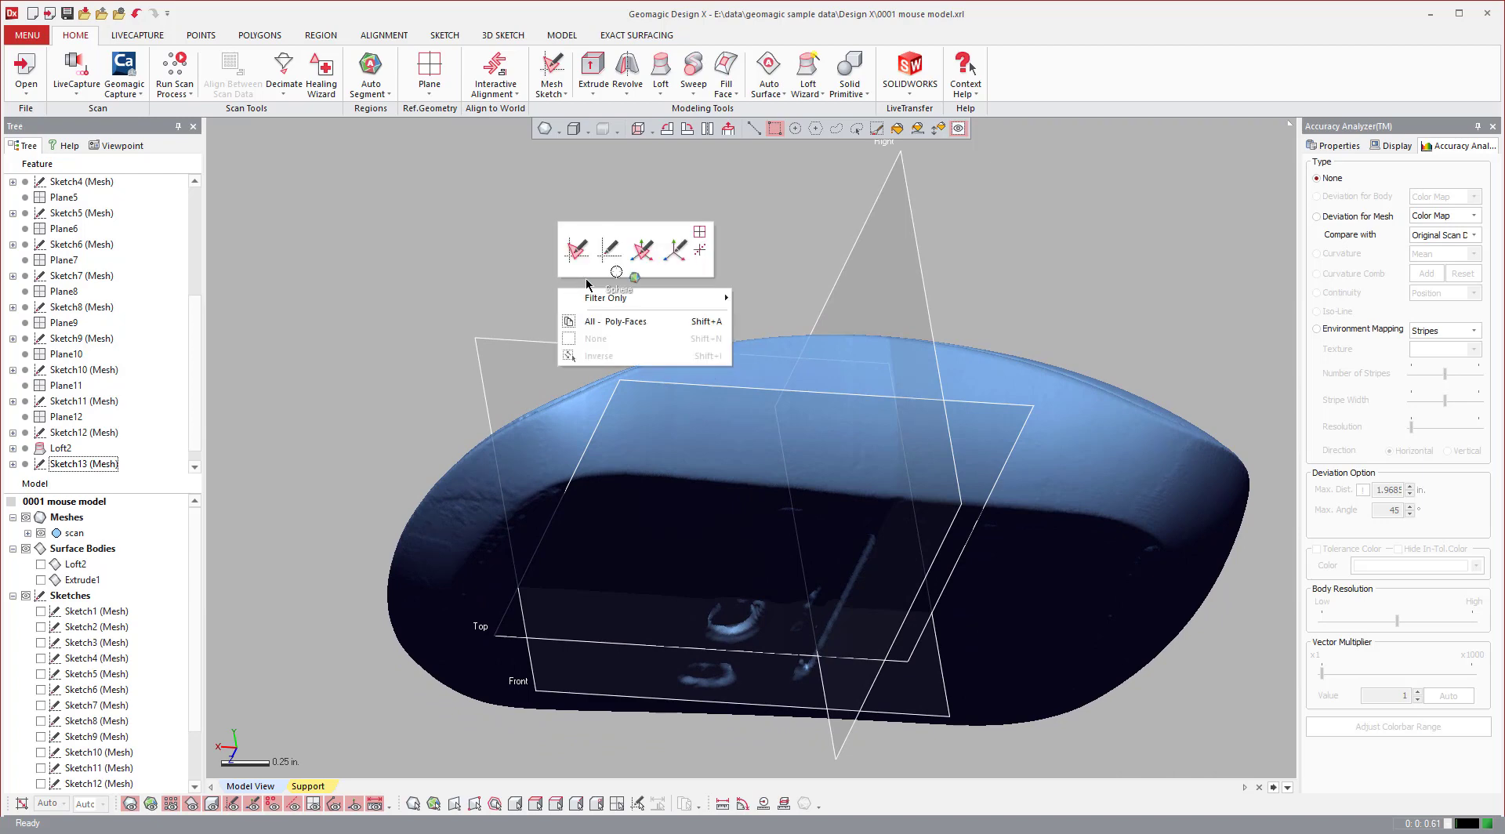
click(644, 252)
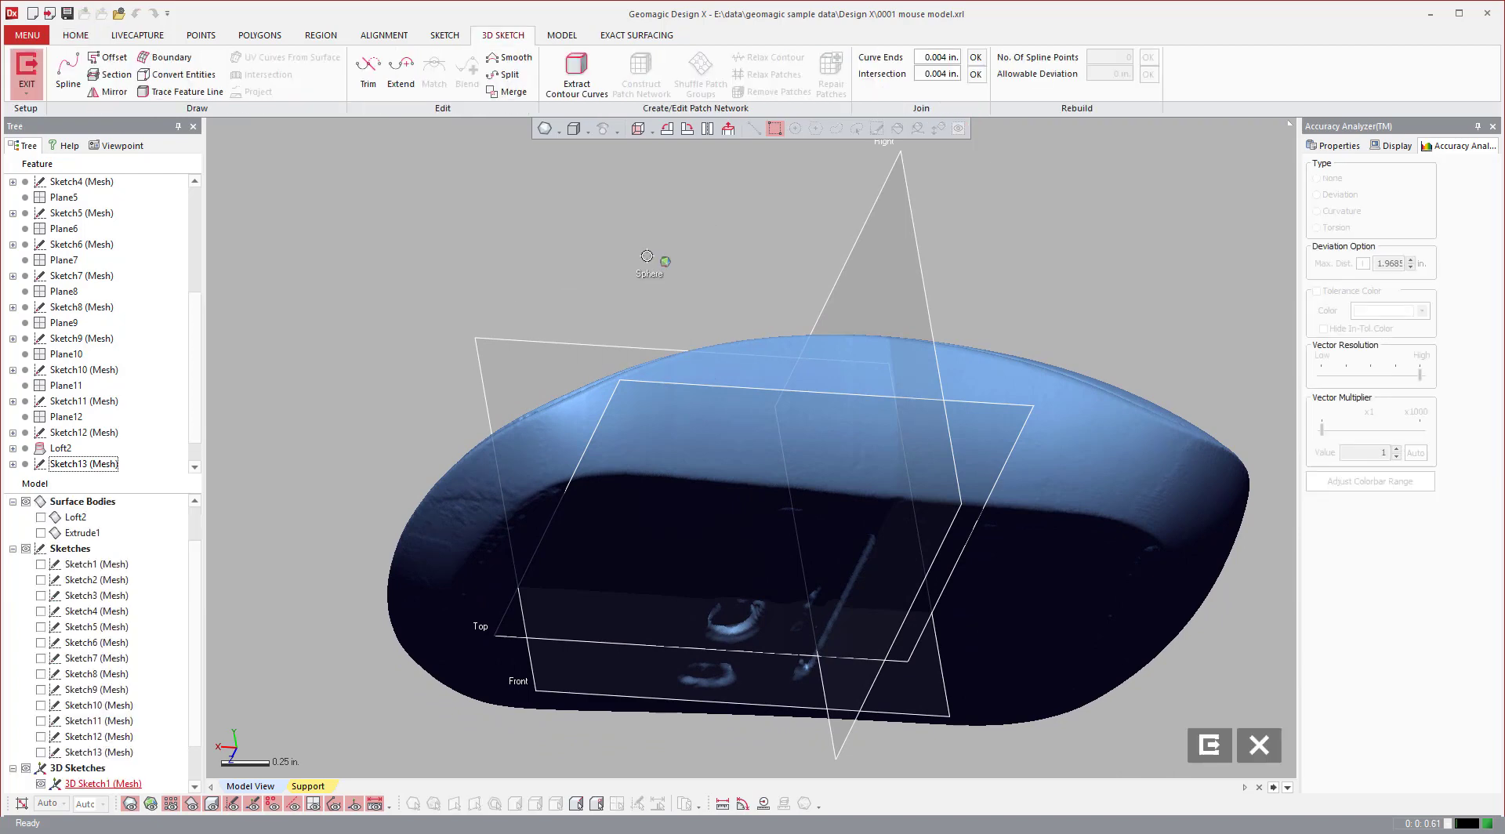
scroll(546, 414, up, 5)
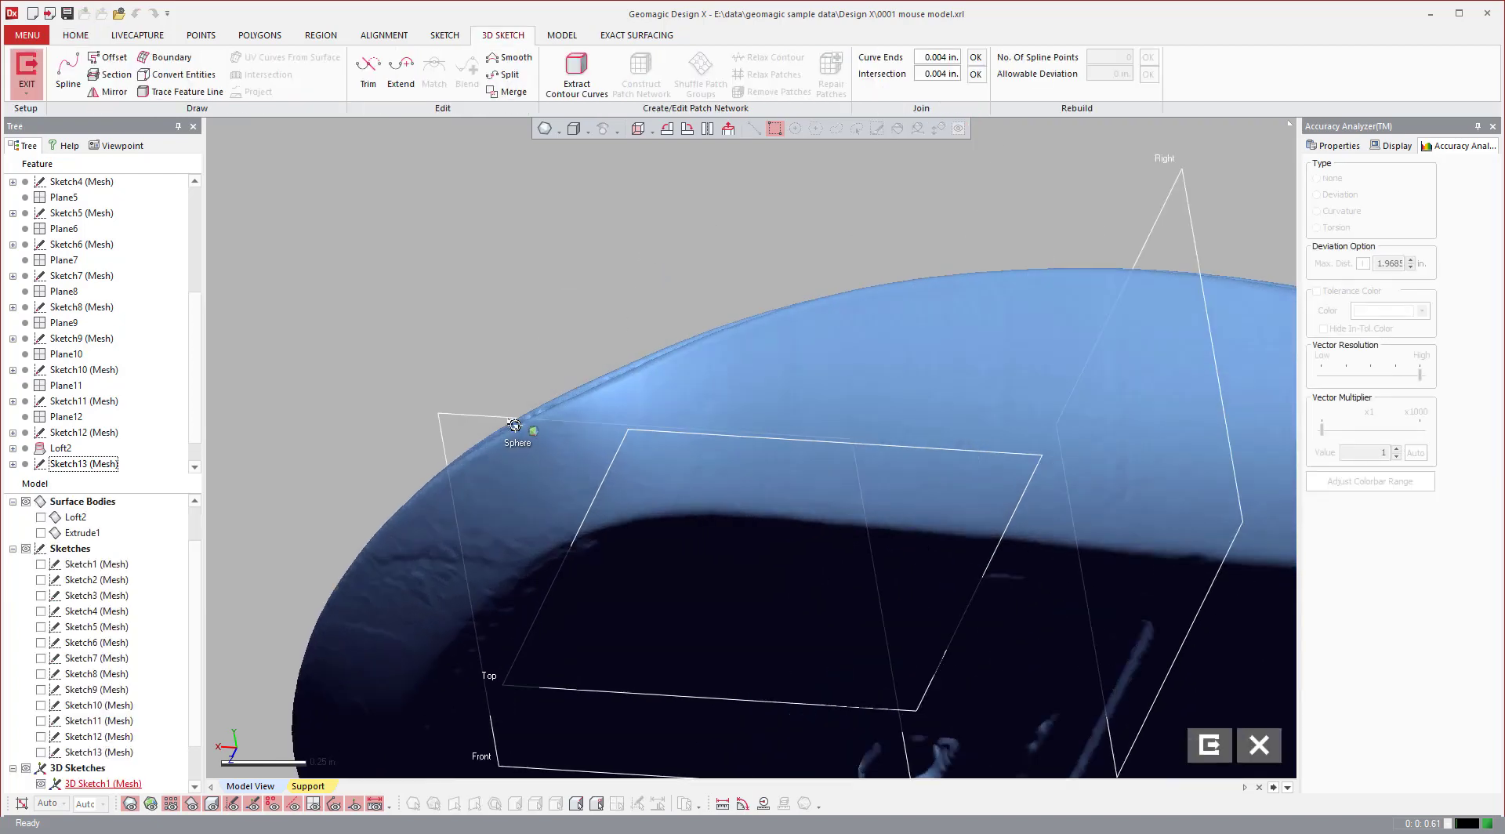
- Try to draw a Spline on Mesh curve along the front and side of the mouse, just below the upper shell's rim
click(66, 85)
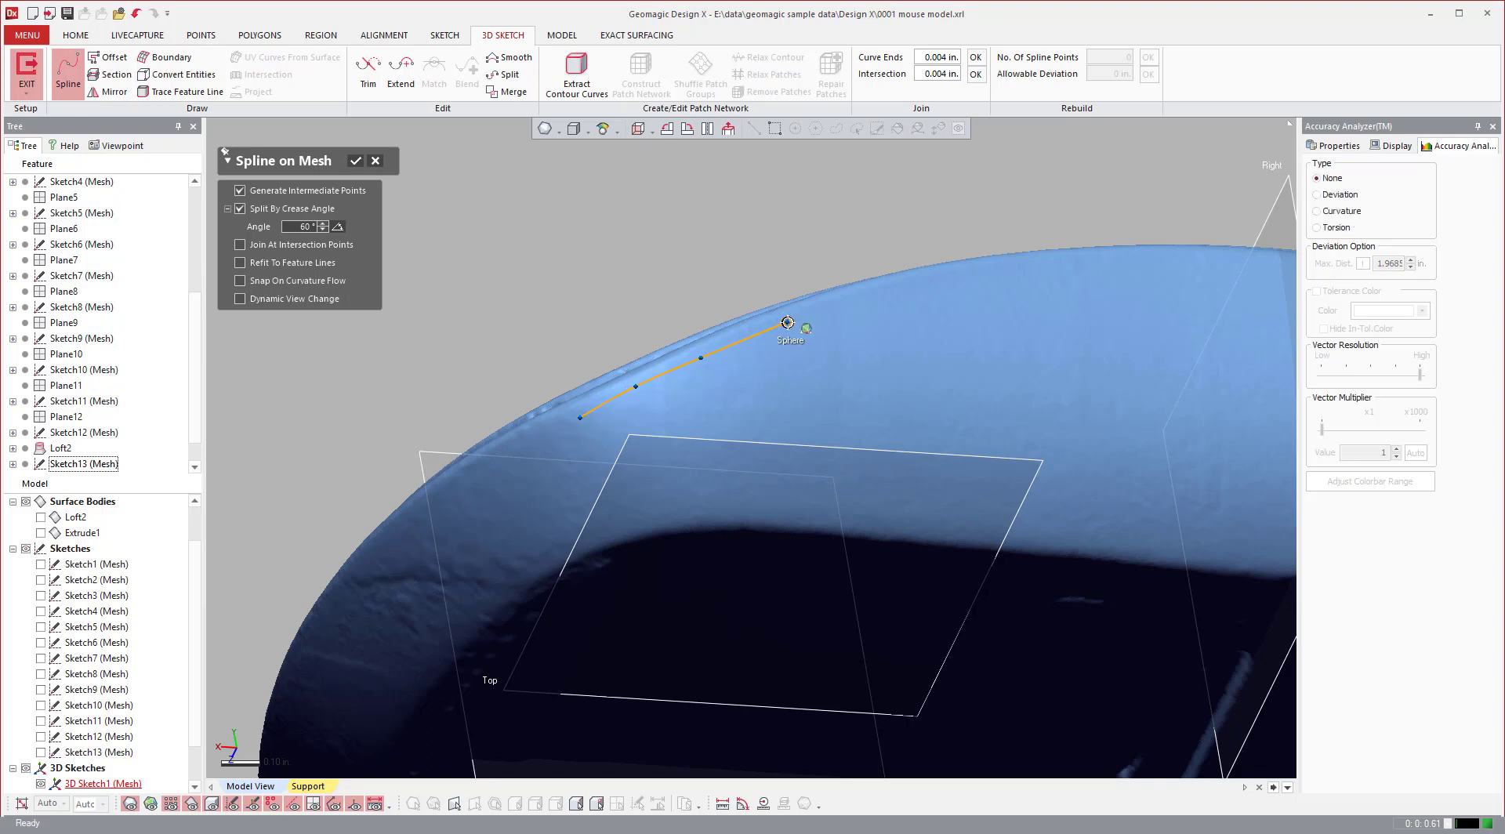
click(900, 288)
right_drag(821, 294, 927, 444)
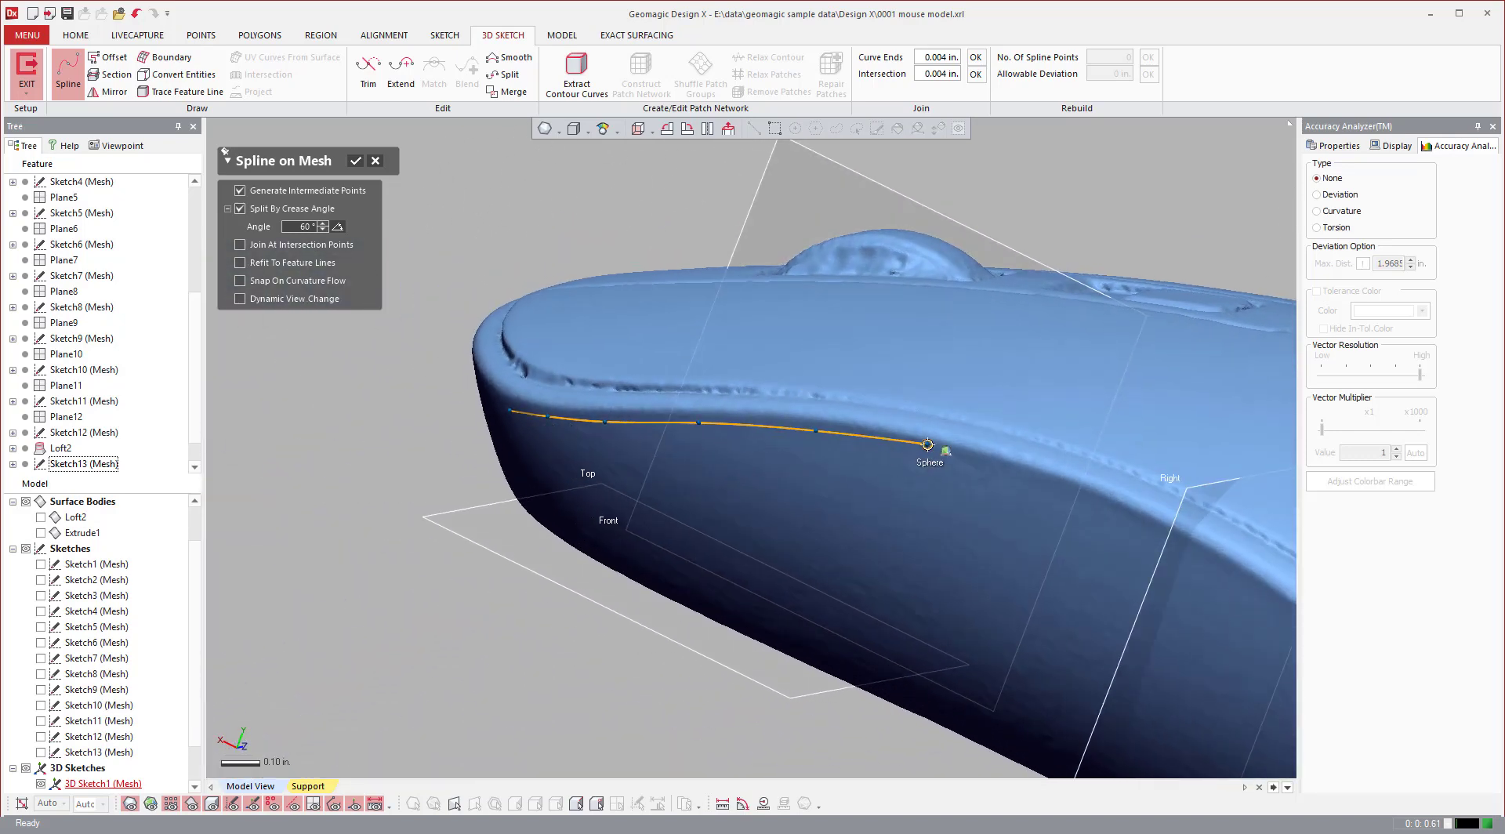
click(930, 451)
click(1084, 498)
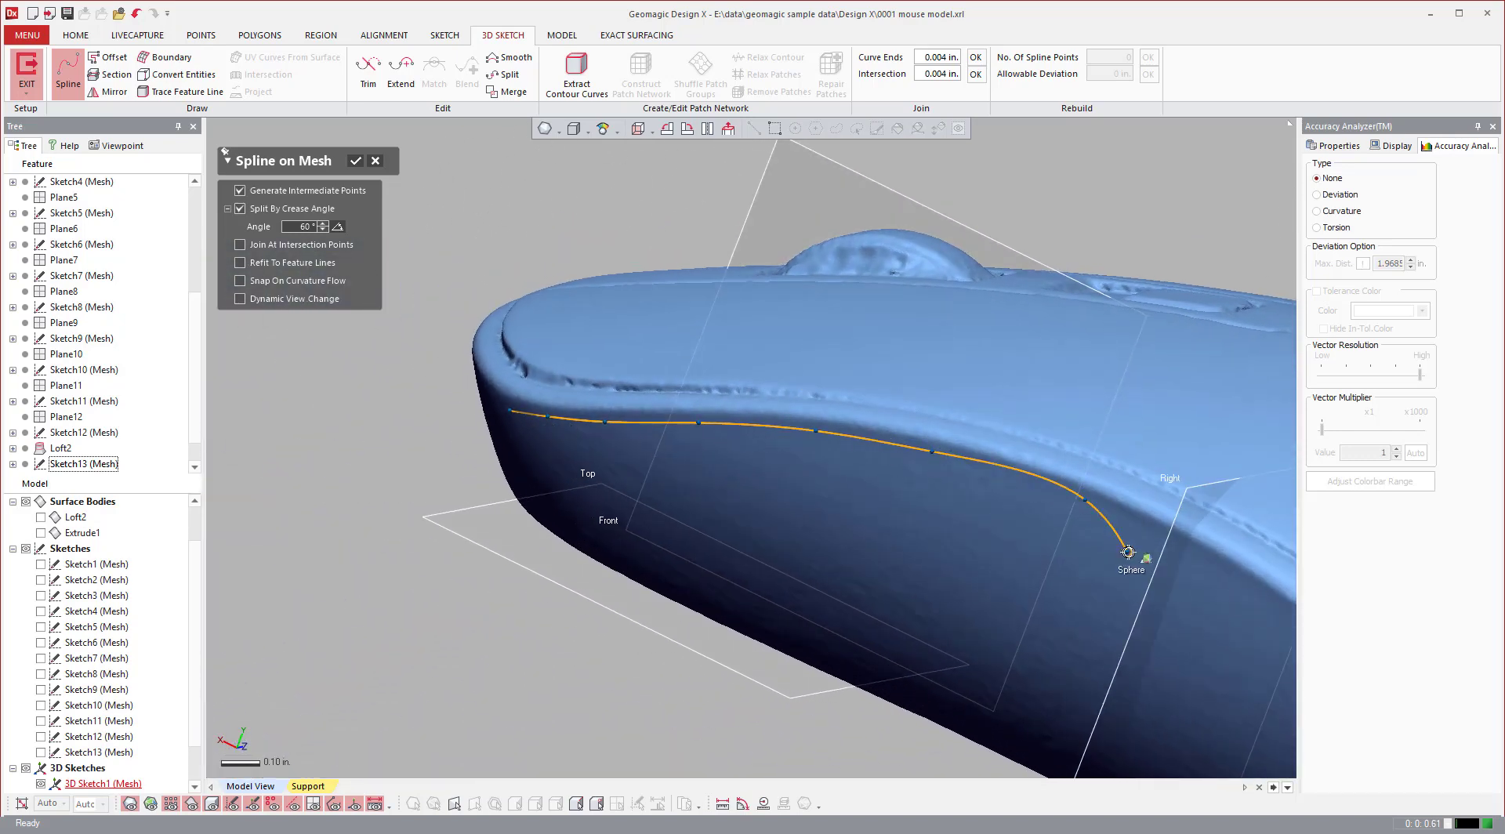
double_click(1212, 559)
right_drag(824, 554, 481, 204)
click(349, 162)
right_drag(736, 376, 829, 393)
scroll(781, 416, down, 3)
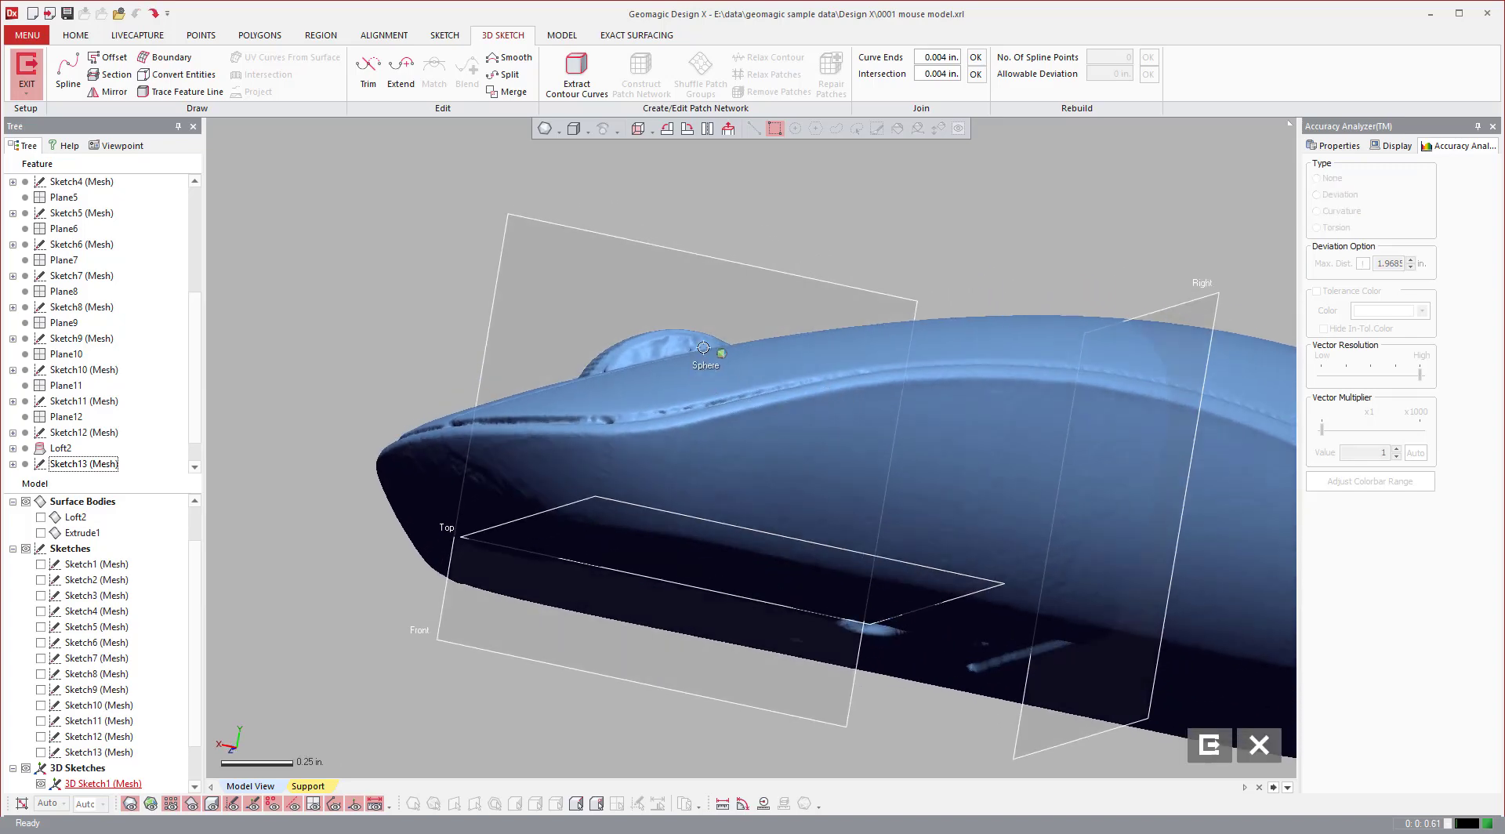
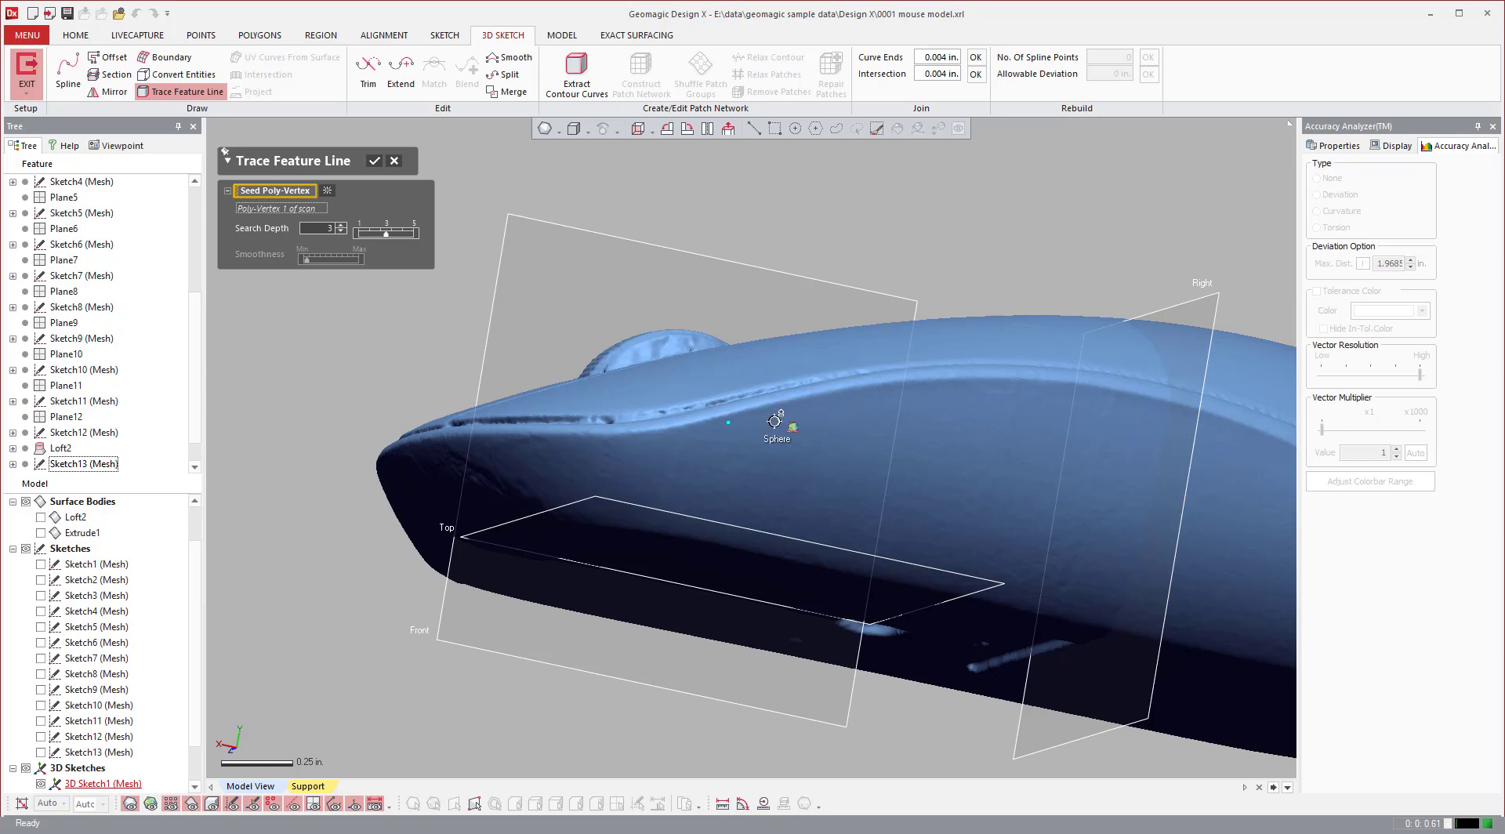
scroll(757, 412, up, 4)
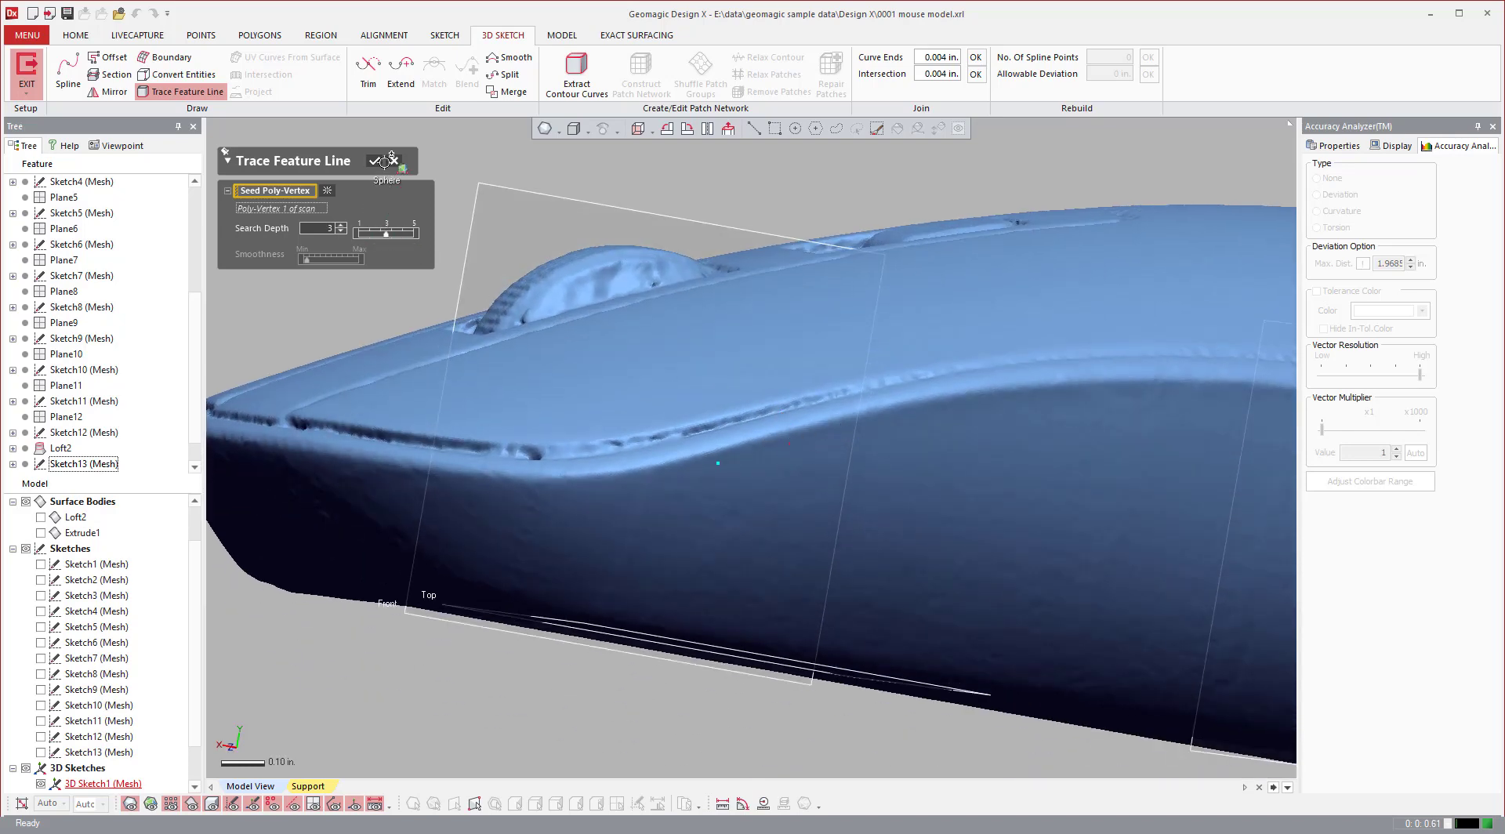
click(567, 269)
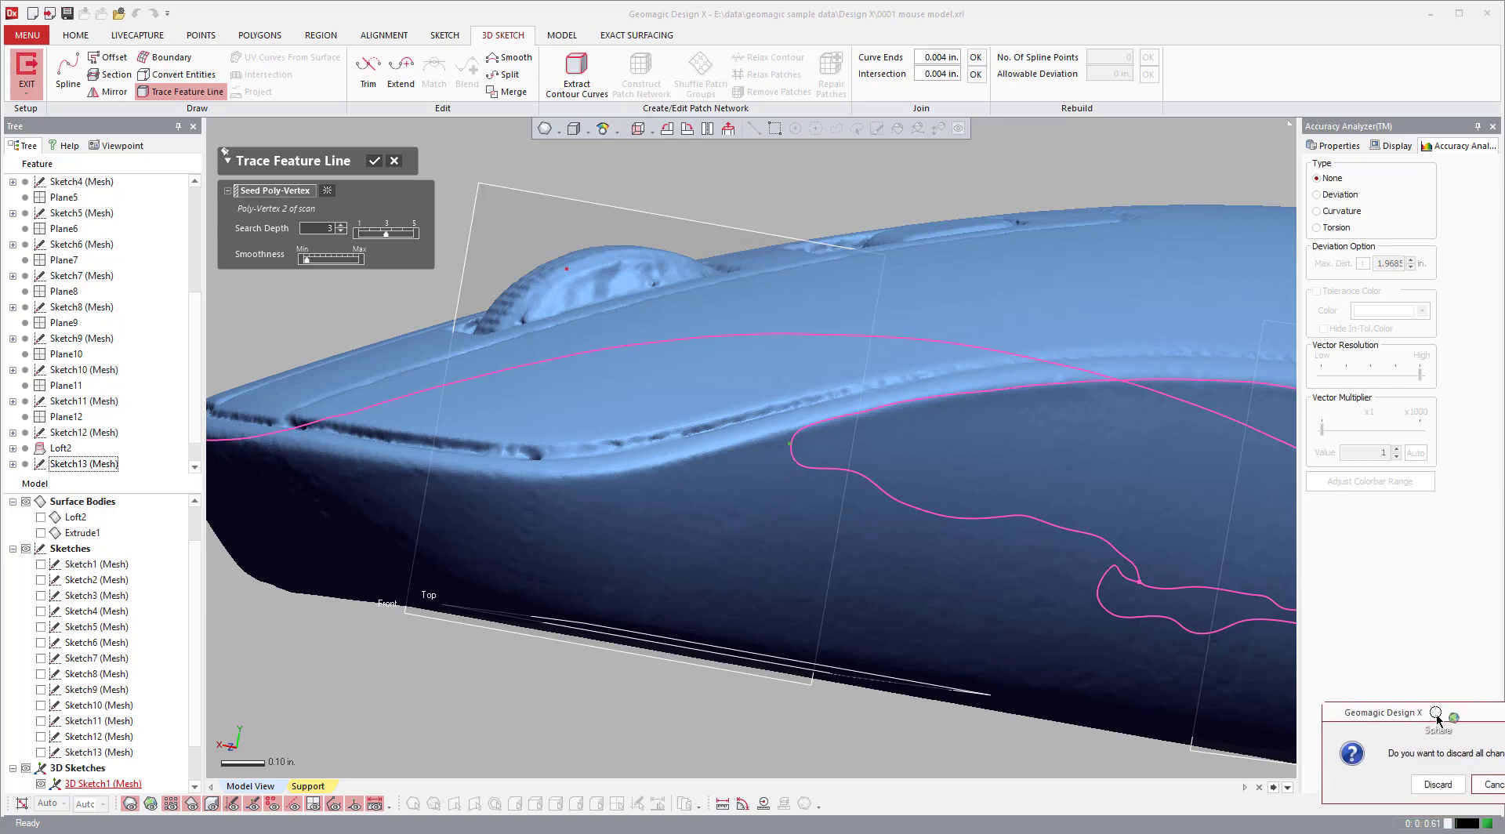
click(1437, 778)
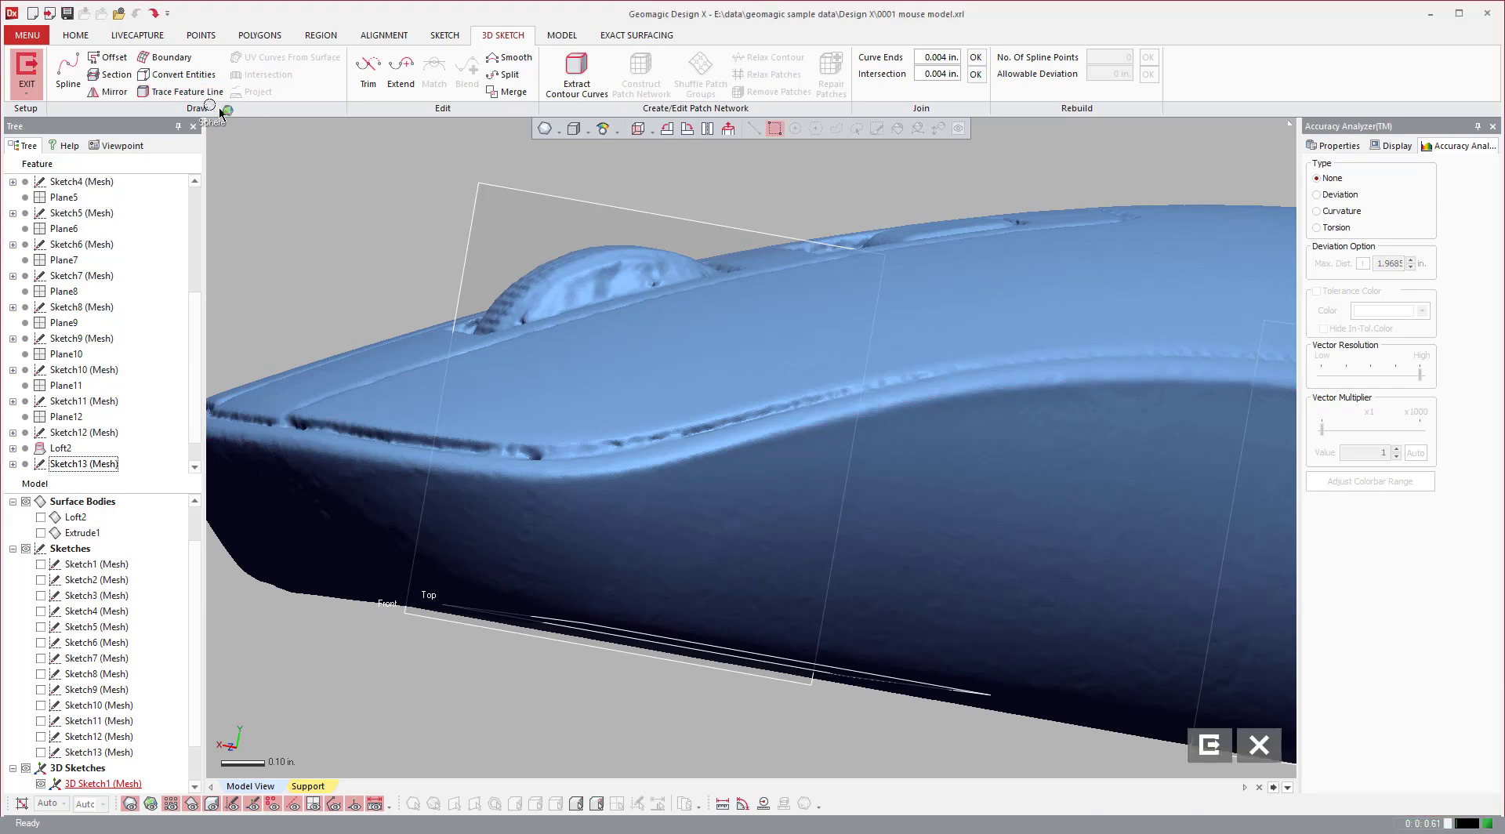
- Trace the feature line around the mouse below the upper shell's rim from one seed point, with a search depth of 3
click(180, 92)
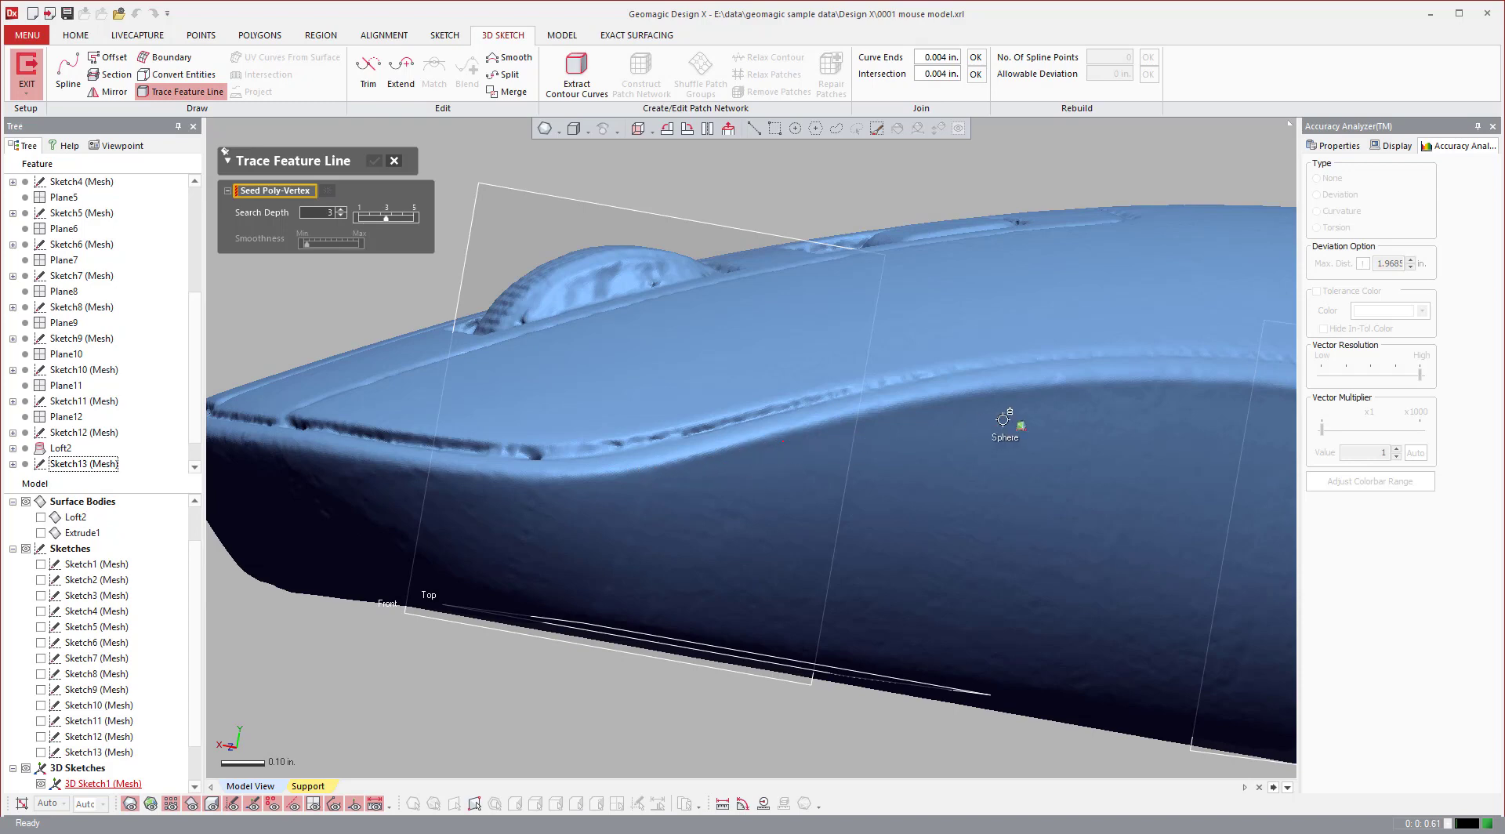
click(1003, 419)
mouse_move(1005, 417)
right_down()
mouse_move(617, 530)
mouse_move(792, 511)
mouse_move(638, 537)
mouse_move(497, 426)
mouse_move(679, 481)
mouse_move(379, 467)
mouse_move(514, 504)
mouse_move(632, 561)
mouse_move(712, 551)
mouse_move(695, 548)
mouse_move(729, 562)
right_up()
mouse_move(608, 450)
right_down()
mouse_move(766, 460)
mouse_move(607, 459)
right_up()
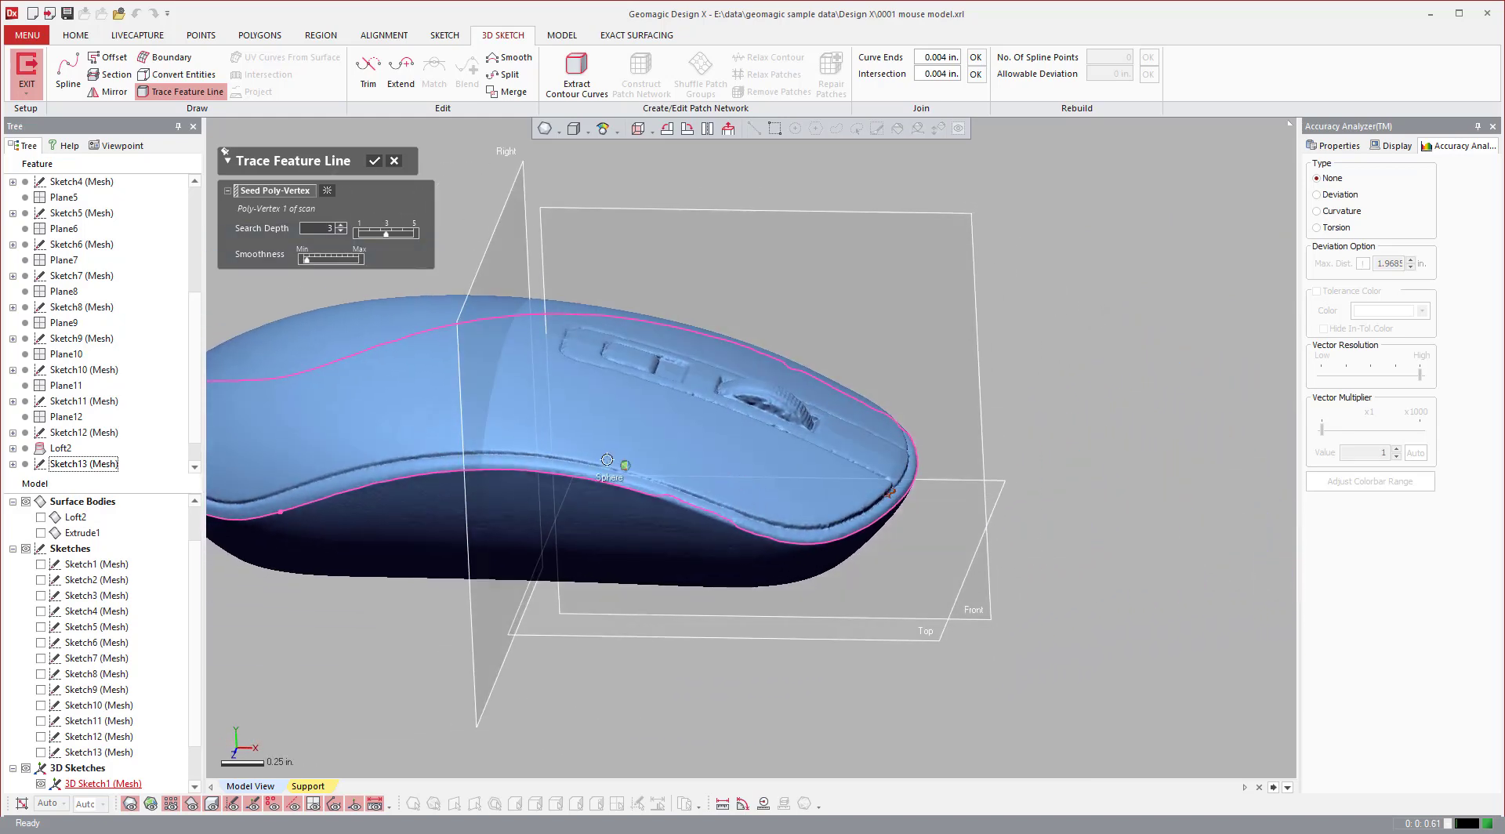
click(371, 162)
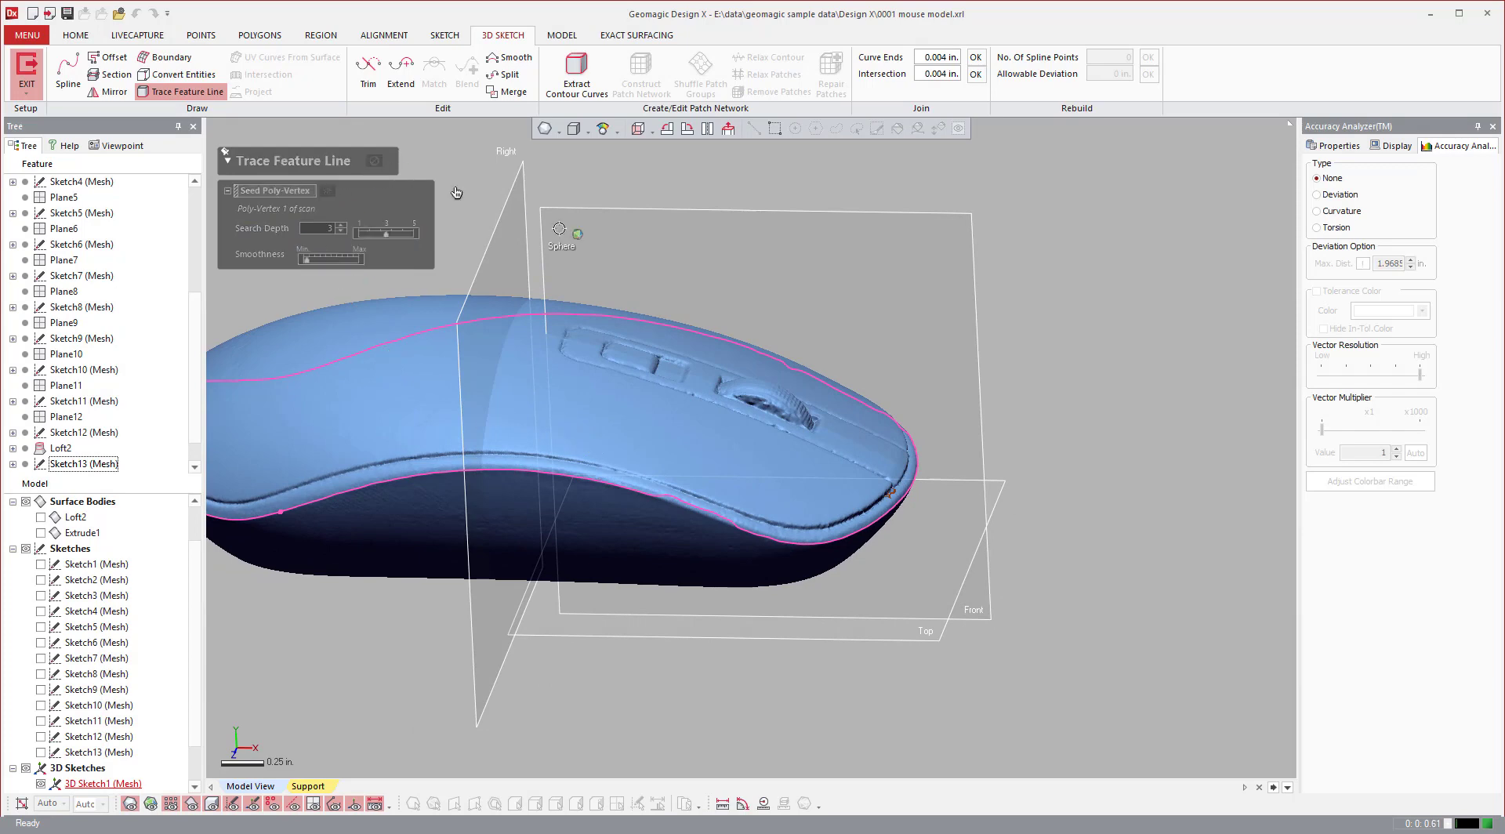
- Pull the traced curve's side stretch down from the rim onto the smooth side wall
scroll(610, 464, up, 4)
scroll(619, 539, up, 3)
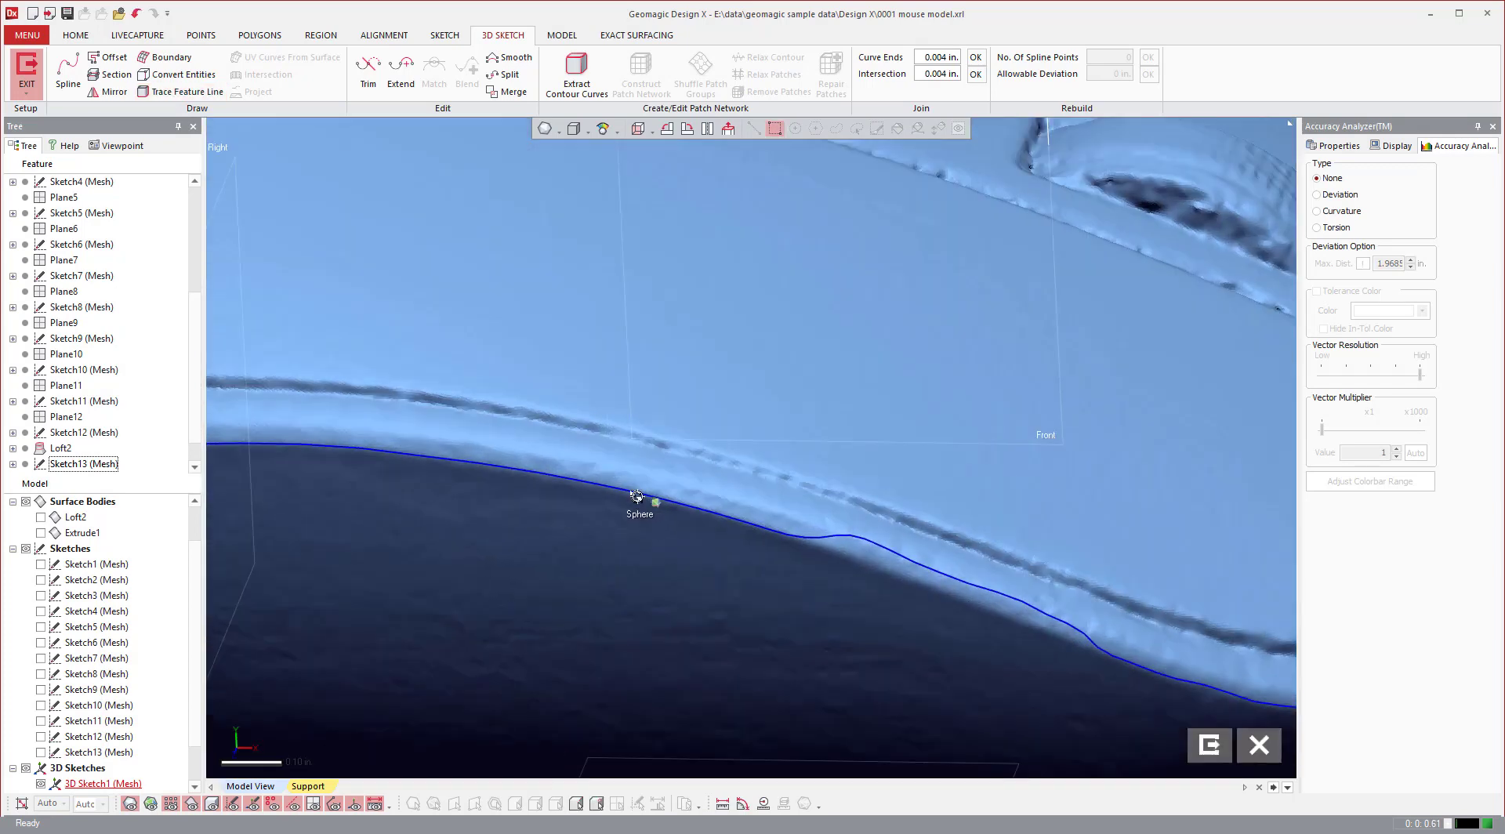
scroll(628, 493, up, 4)
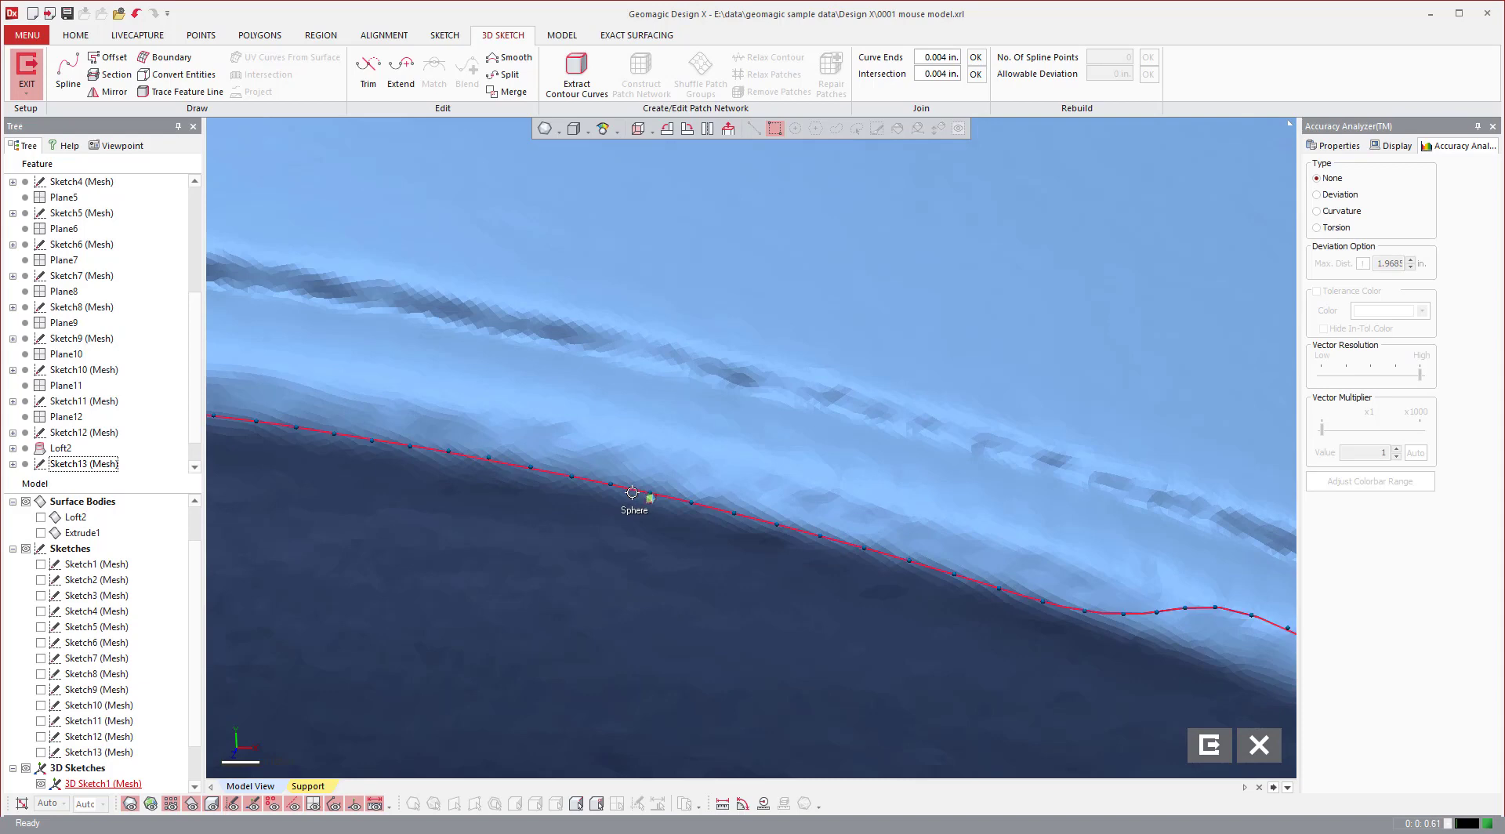
drag(629, 517, 628, 541)
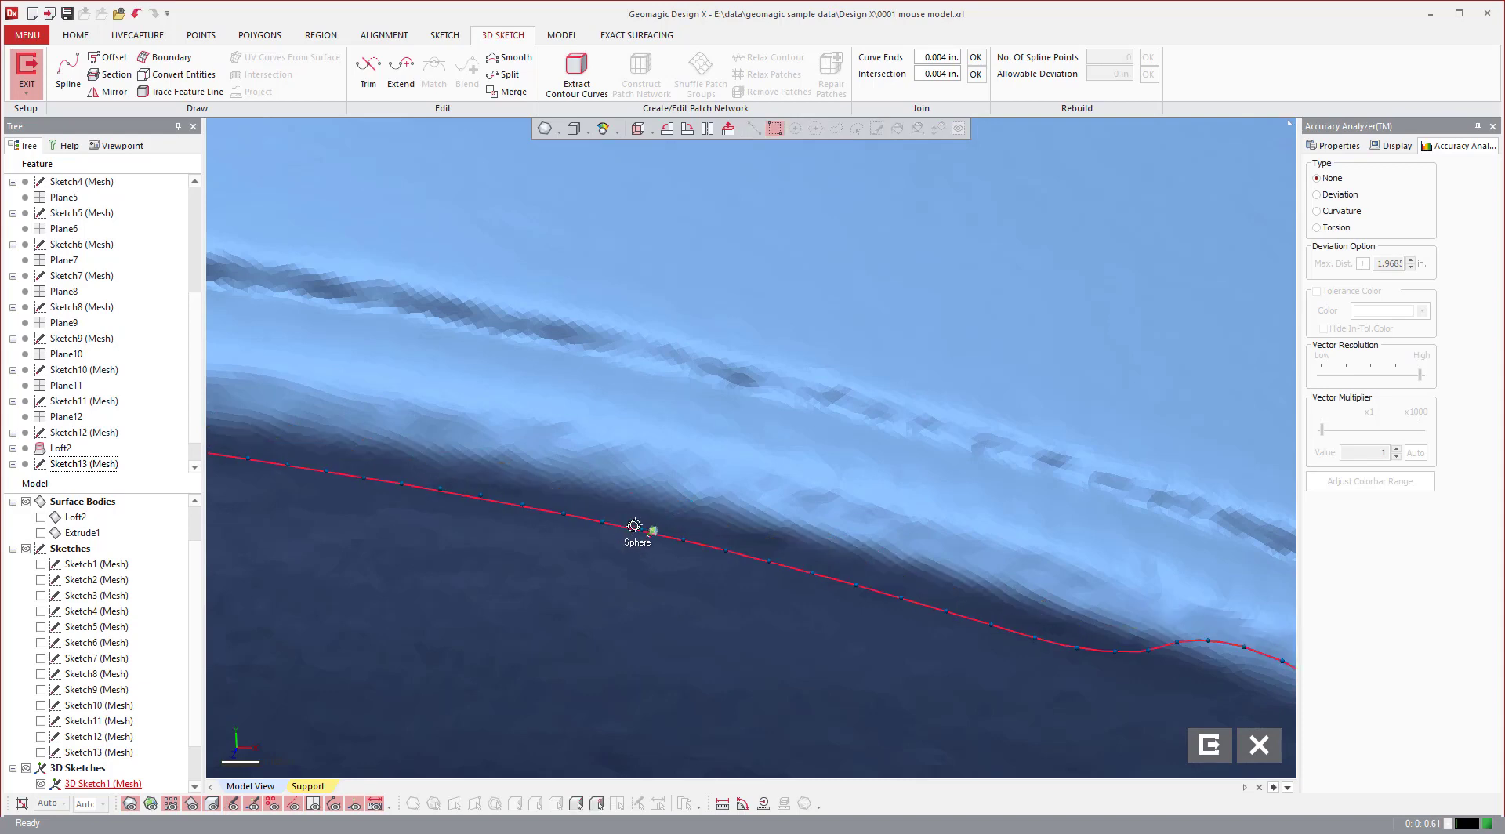
scroll(643, 512, down, 3)
scroll(795, 513, down, 3)
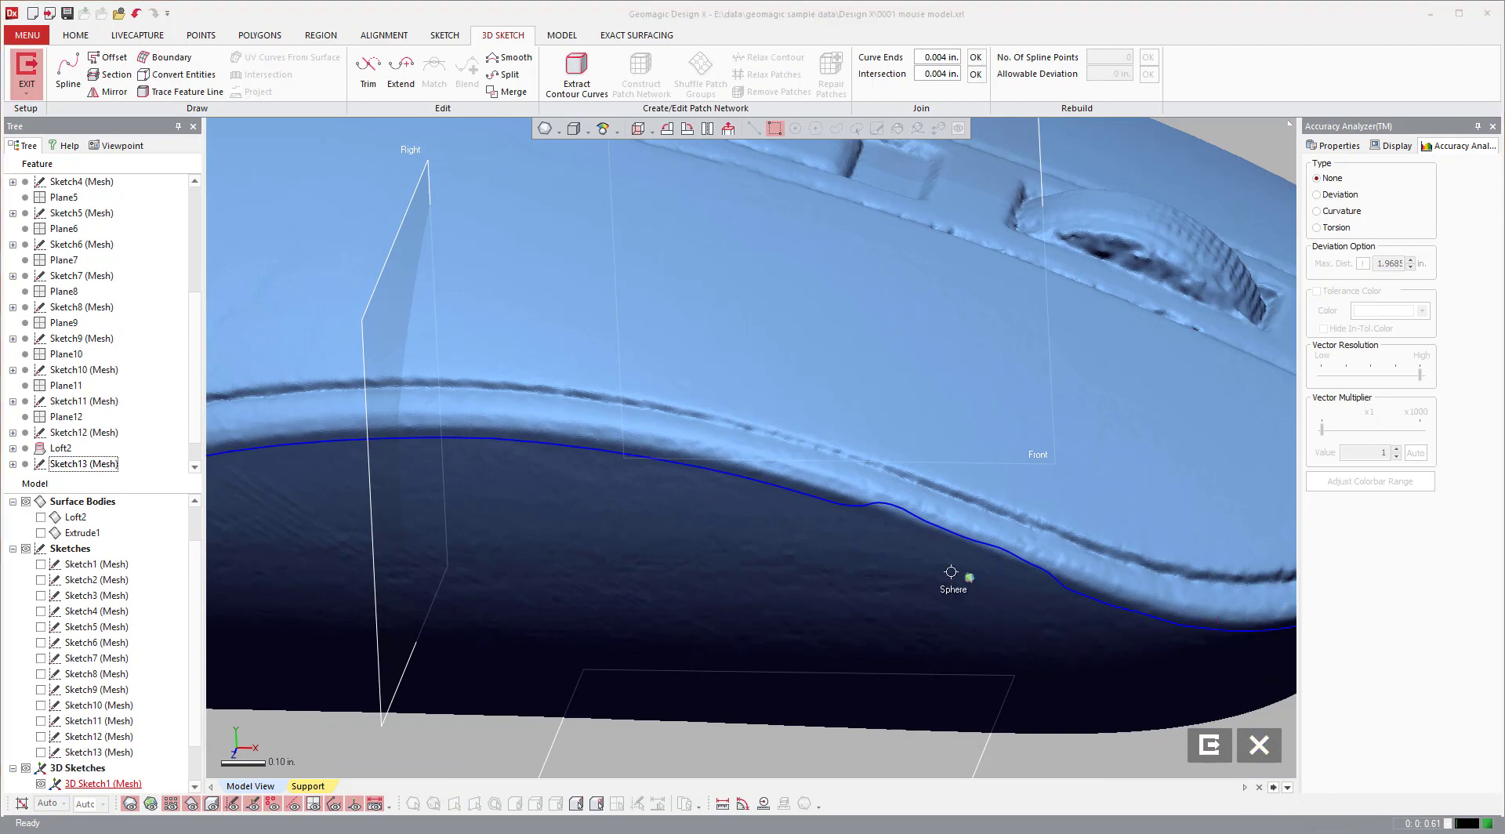
scroll(615, 464, up, 3)
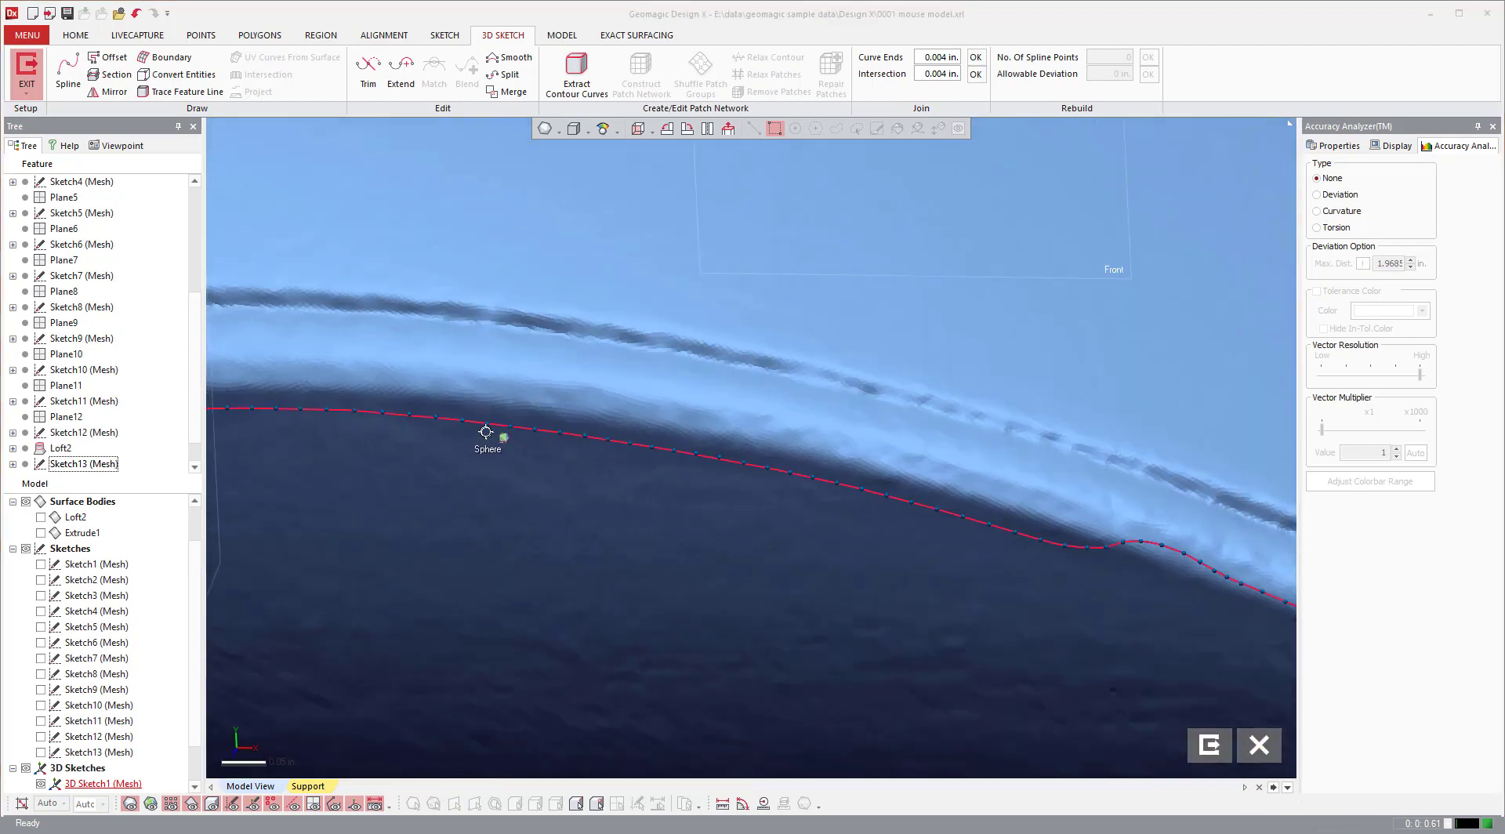
double_click(489, 427)
- Try to shift the kinked part of the traced curve slightly downward, and undo that move
scroll(1111, 530, down, 2)
scroll(1125, 557, up, 3)
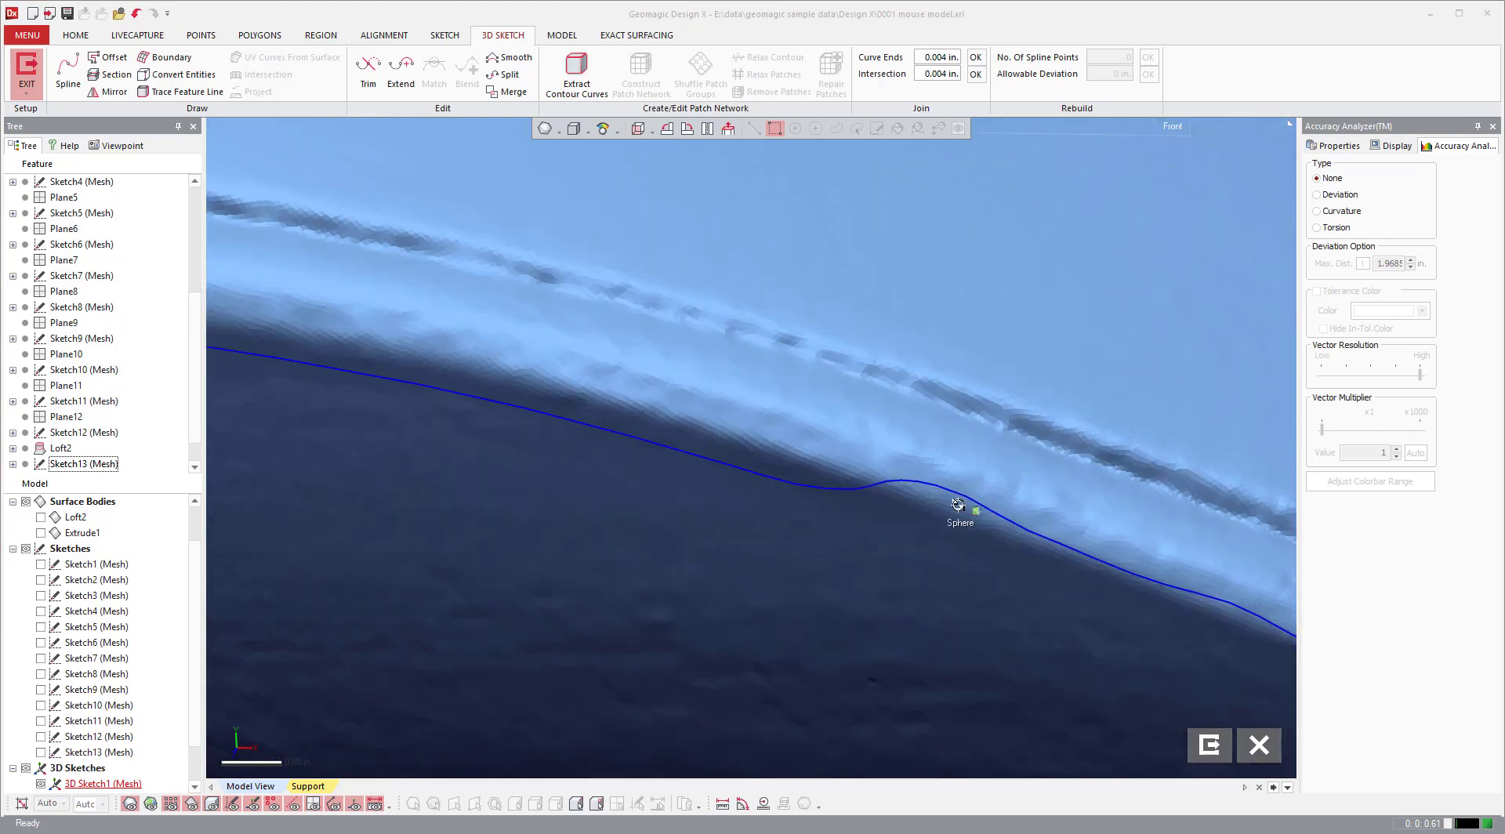
click(959, 495)
mouse_move(959, 496)
mouse_down()
mouse_move(960, 526)
mouse_move(961, 509)
mouse_up()
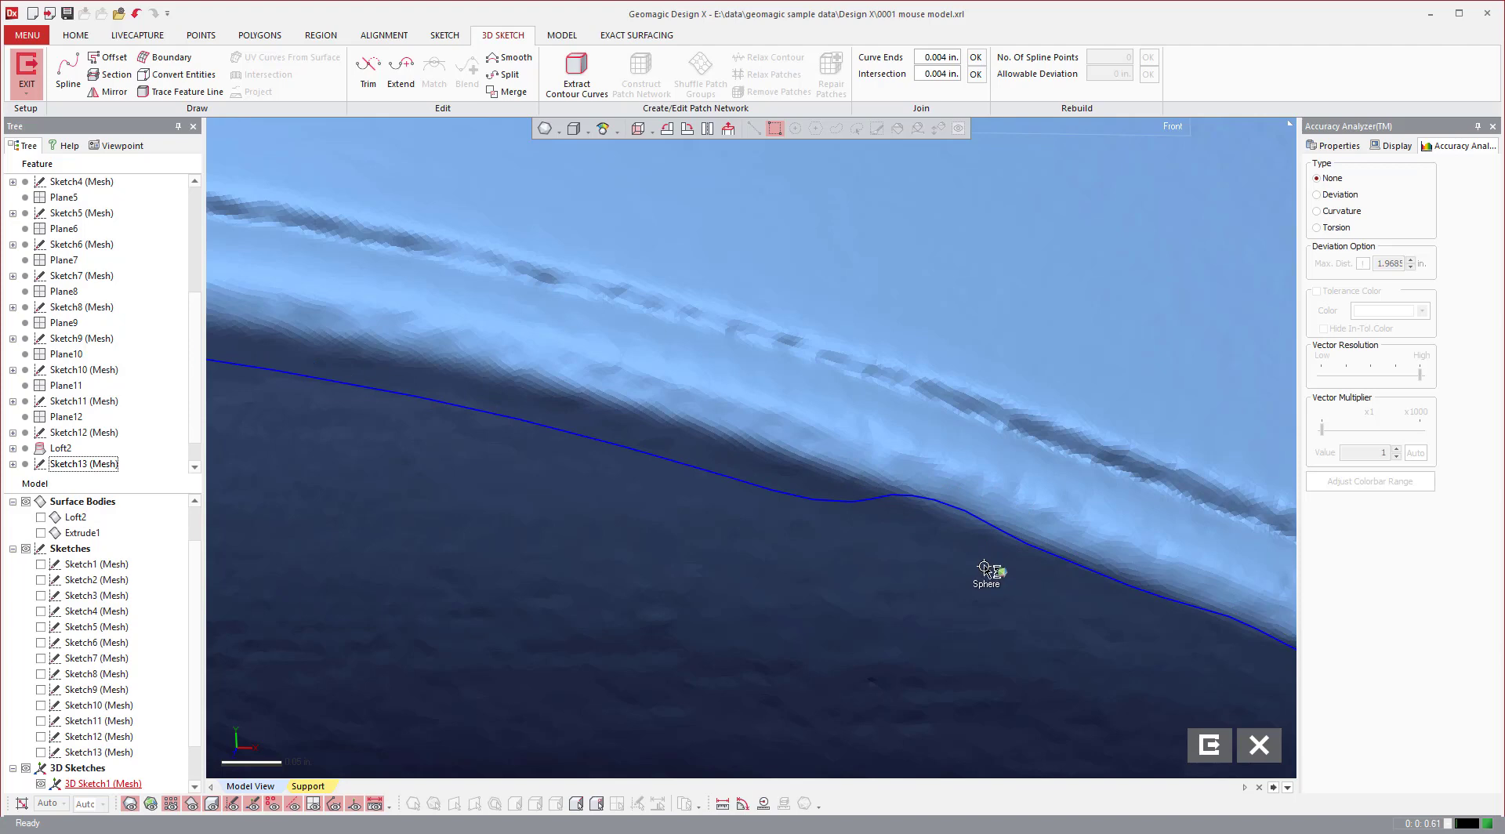
key(ctrl+z)
- Pull the traced curve down at its kink near the mouse's front so it flows smoothly along the side wall
click(1007, 517)
mouse_move(1008, 517)
mouse_down()
mouse_move(1024, 547)
mouse_move(1004, 564)
mouse_up()
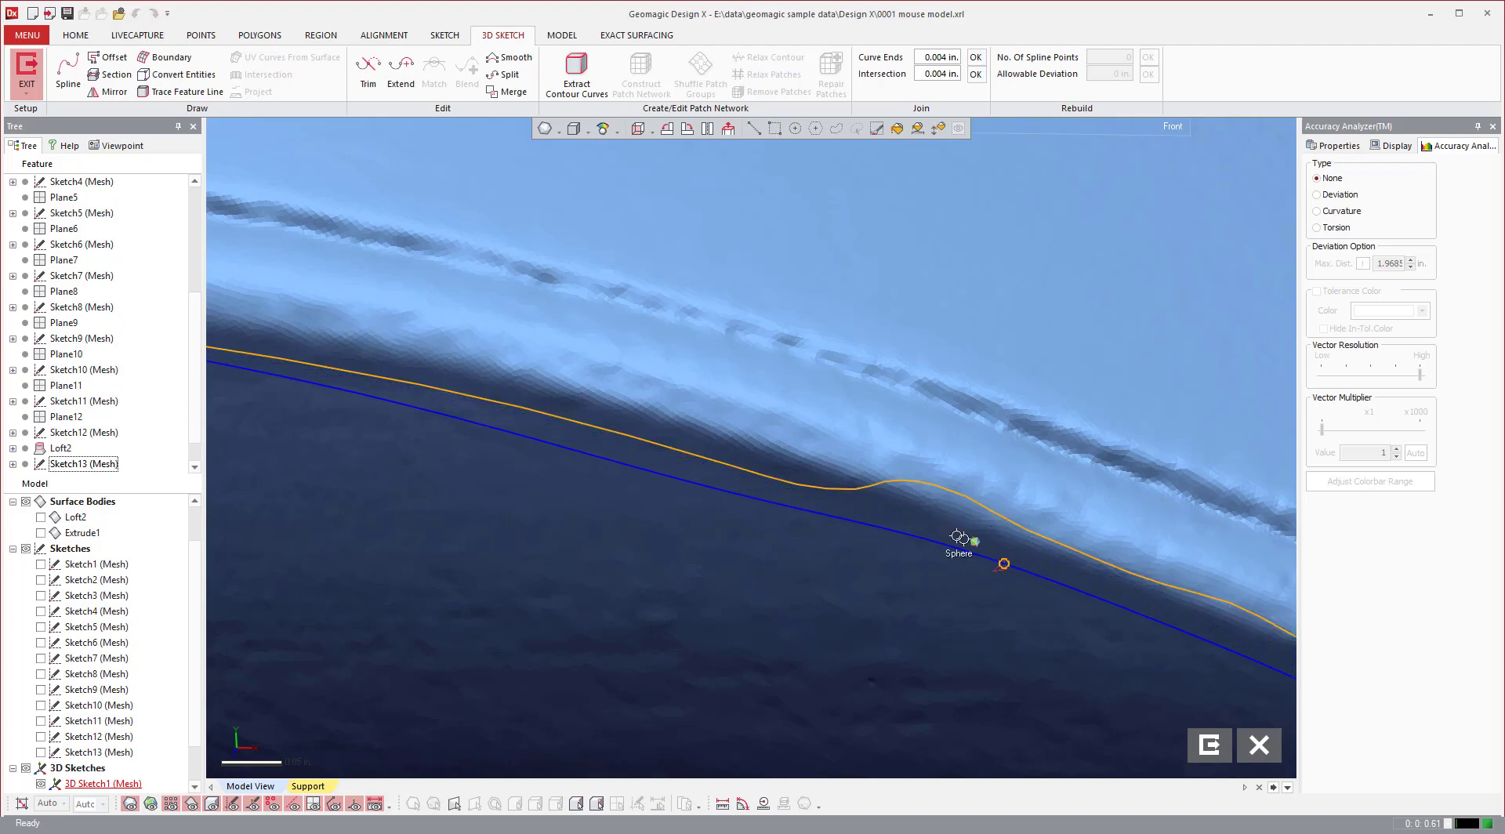
scroll(964, 540, down, 3)
scroll(984, 557, down, 2)
right_drag(982, 556, 882, 511)
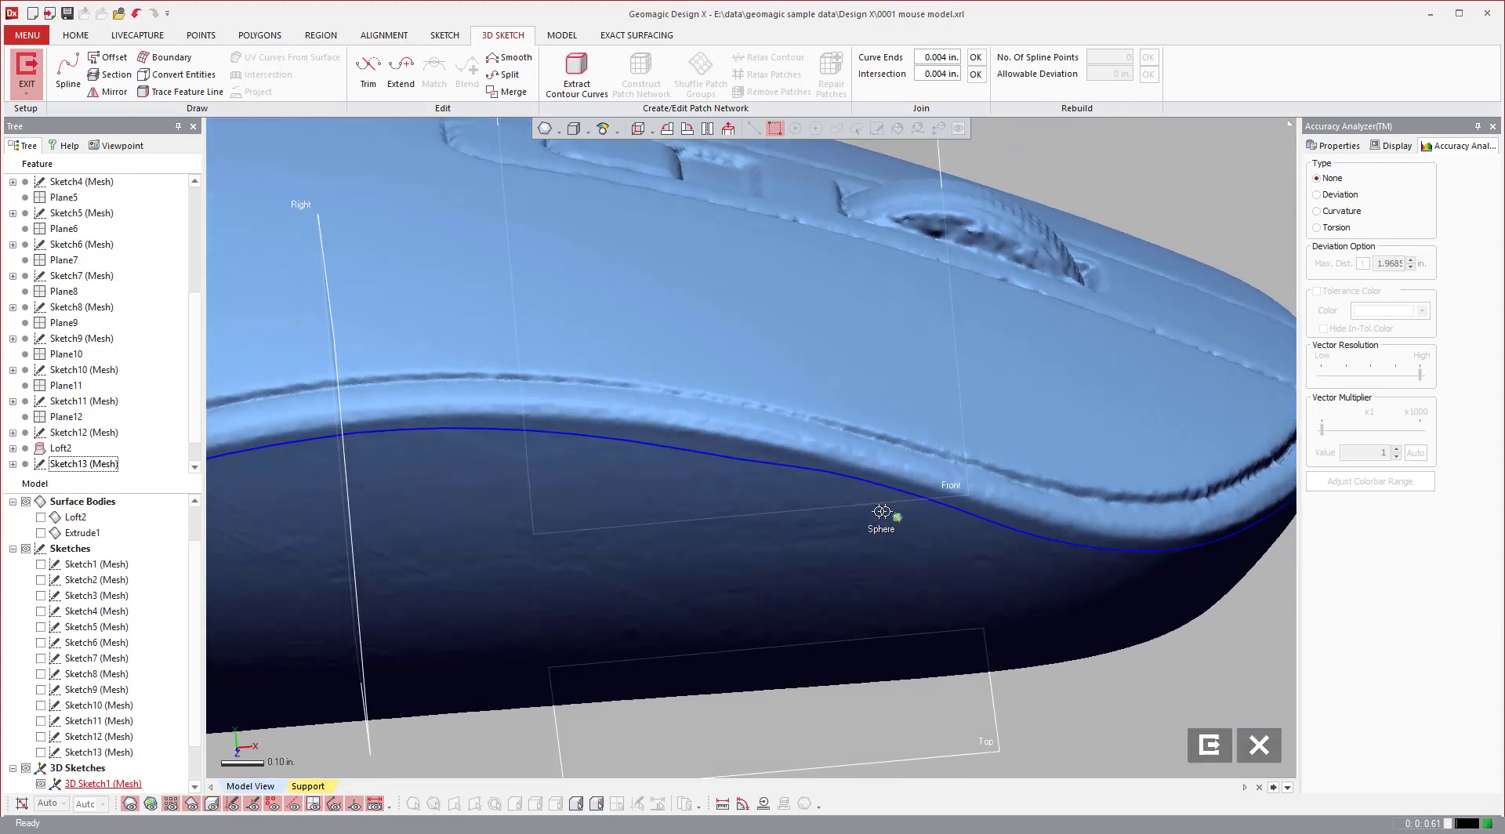
- Rebuild the traced curve with 100 spline points
scroll(881, 511, down, 3)
right_drag(951, 437, 436, 531)
scroll(529, 461, up, 5)
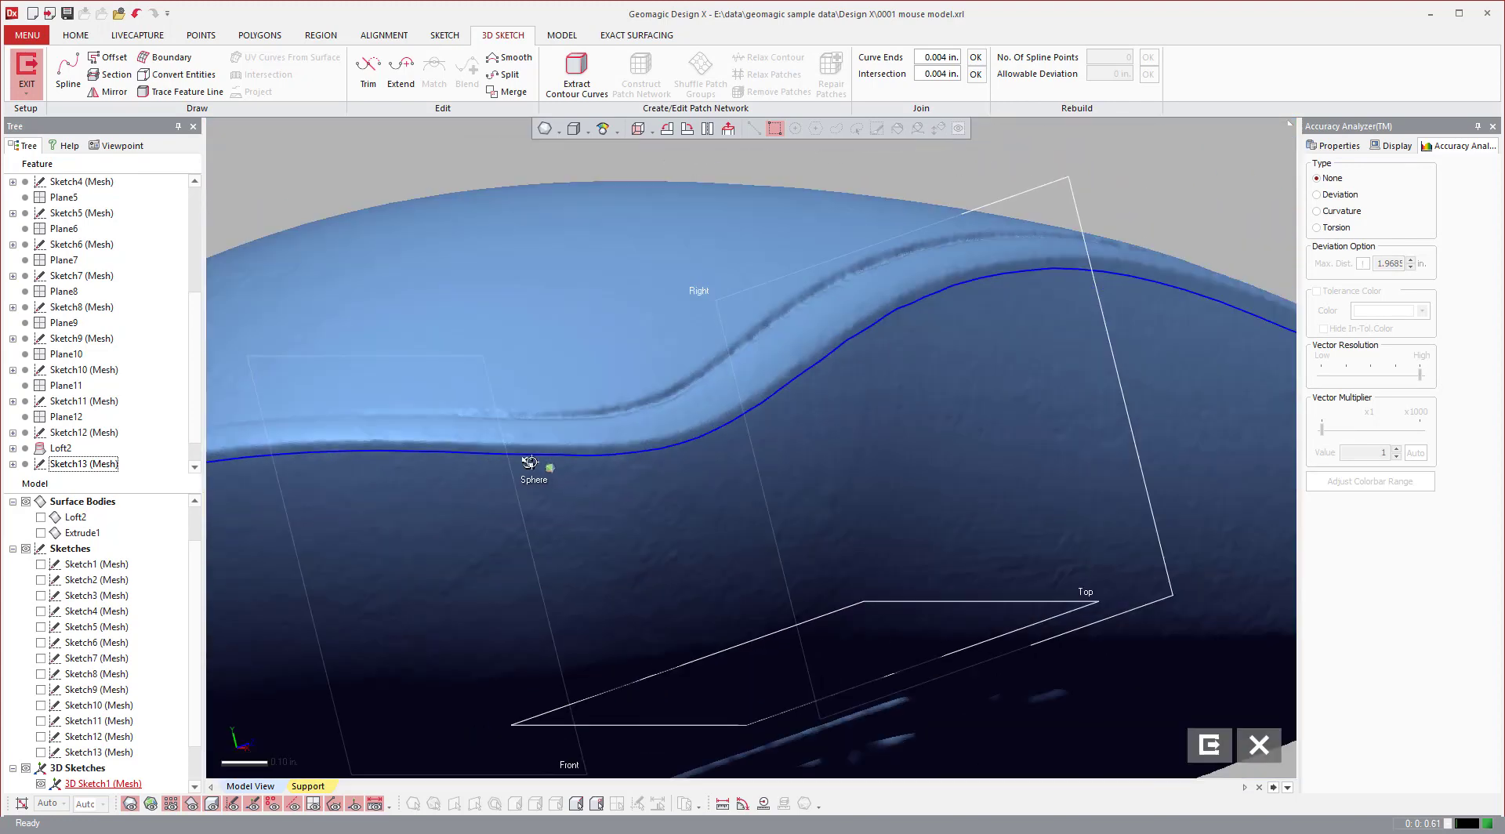
scroll(530, 461, up, 3)
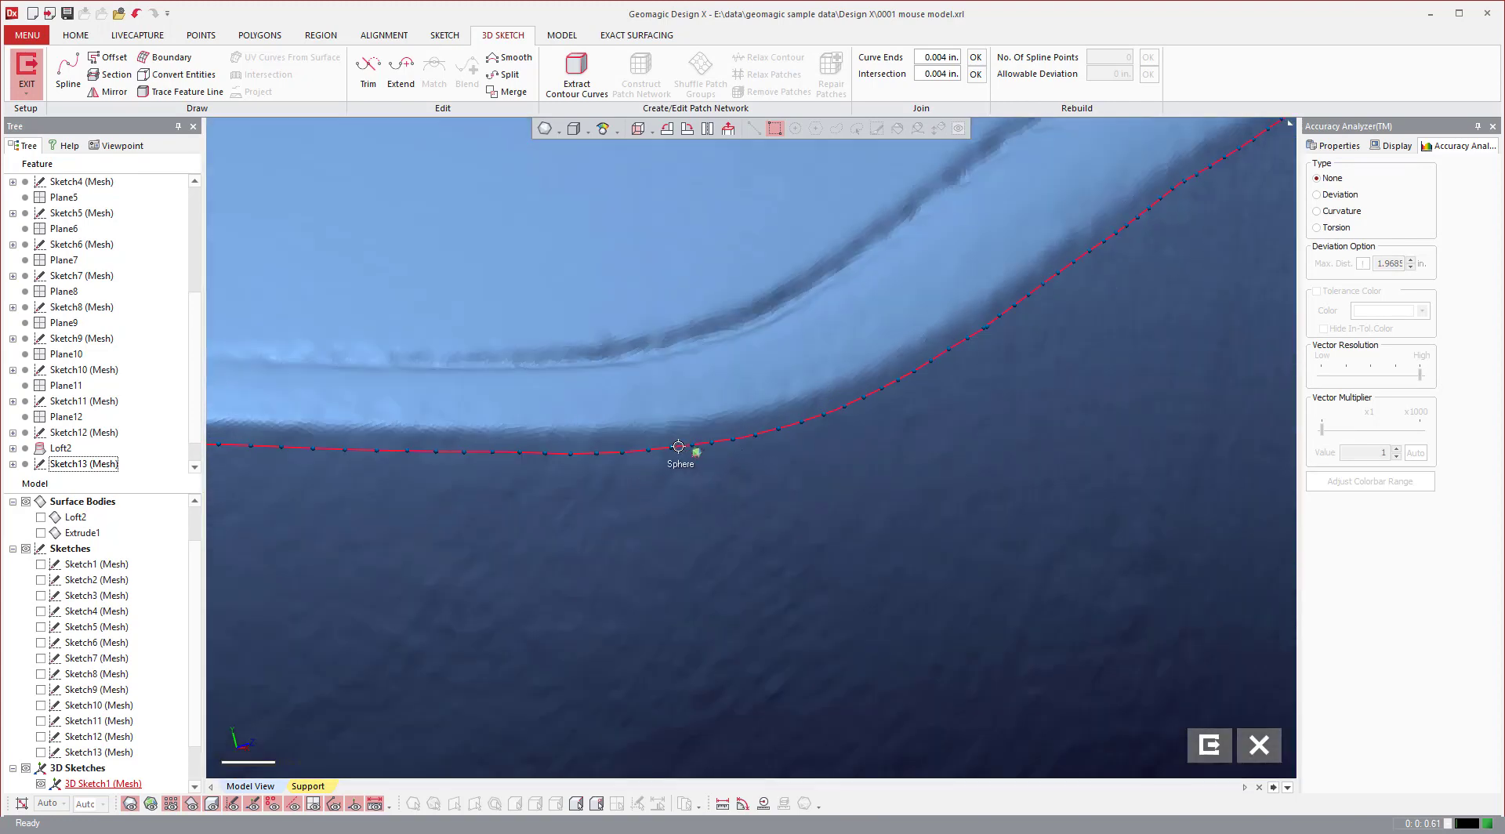
click(678, 446)
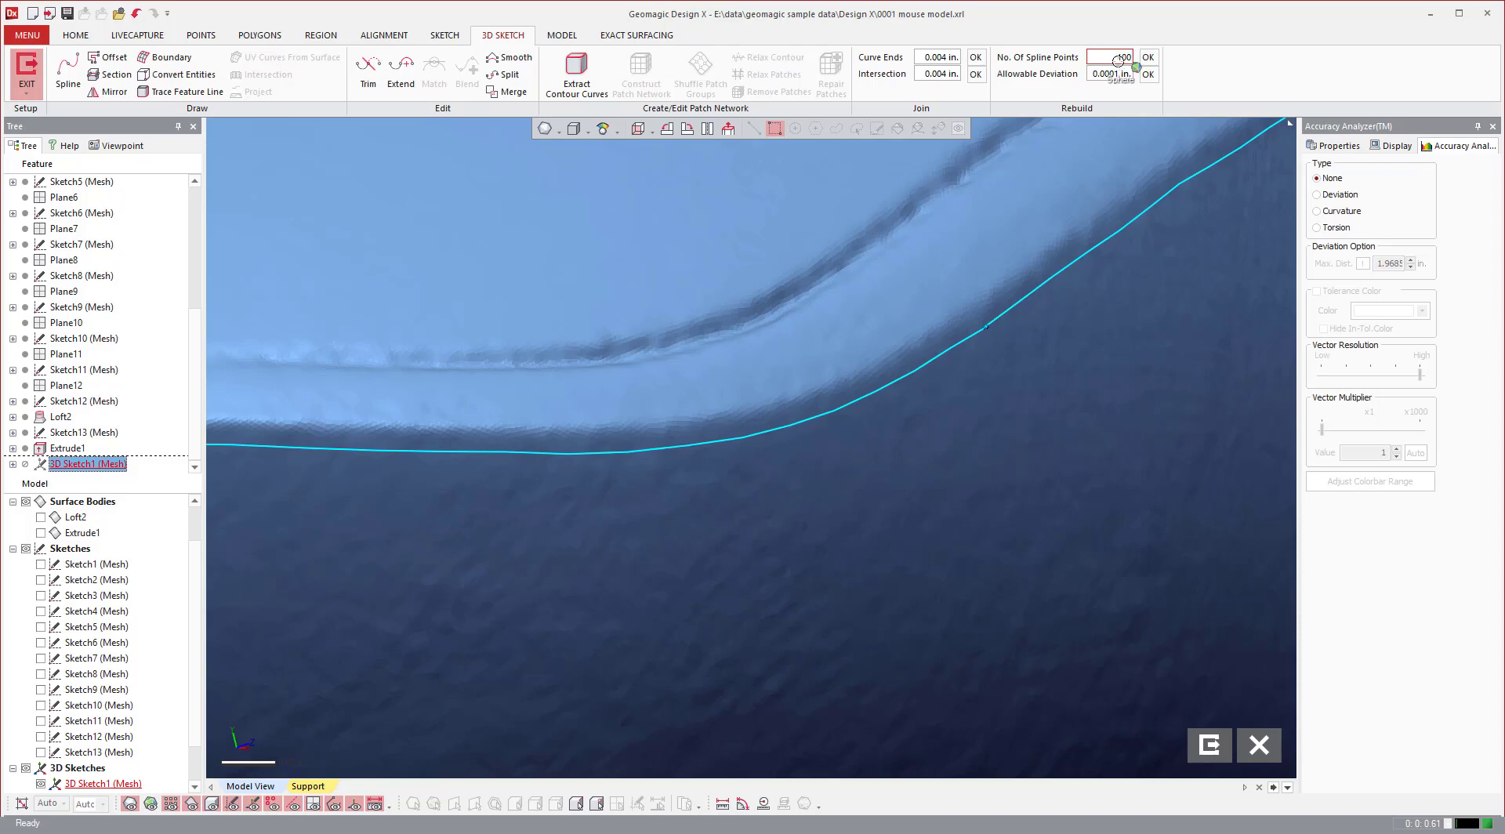
key(Return)
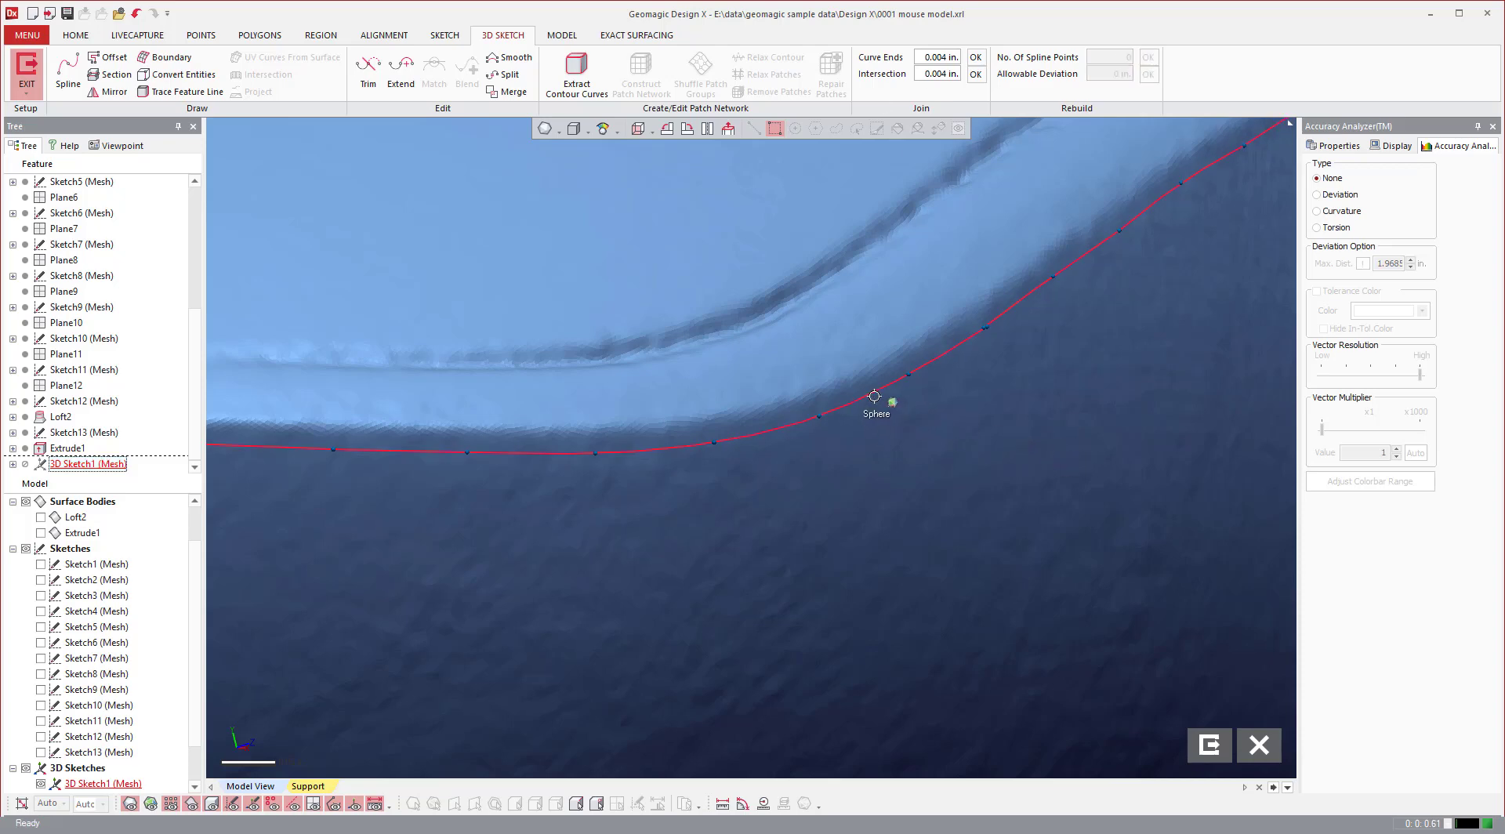
- Smooth the whole traced curve with All Range and the maximum smoothness, and inspect it from both sides of the mouse
scroll(908, 438, down, 5)
mouse_move(907, 439)
right_down()
mouse_move(978, 423)
mouse_move(931, 440)
right_up()
click(976, 360)
scroll(931, 441, down, 3)
right_drag(528, 484, 935, 407)
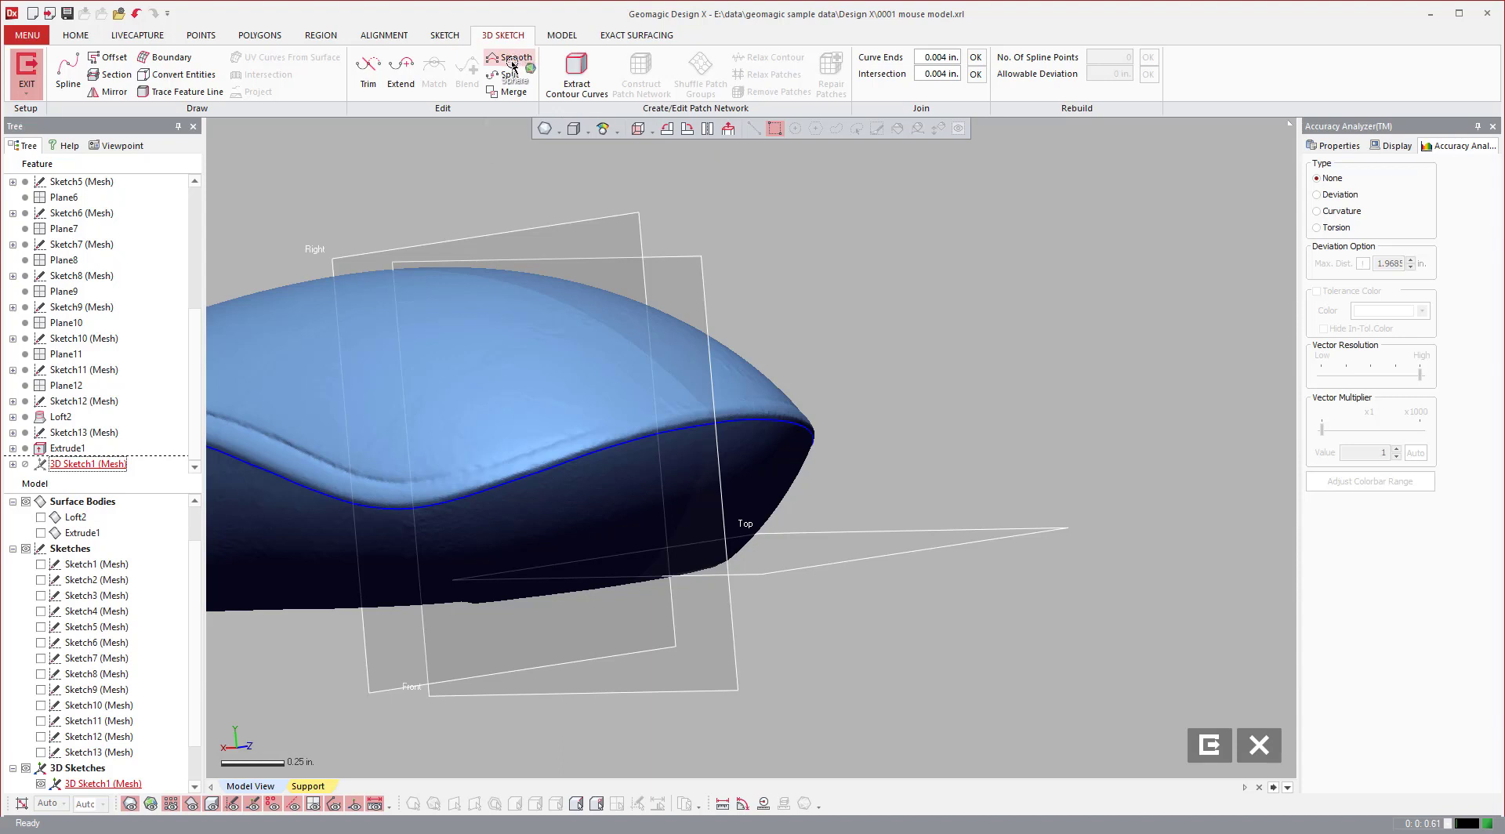
click(609, 464)
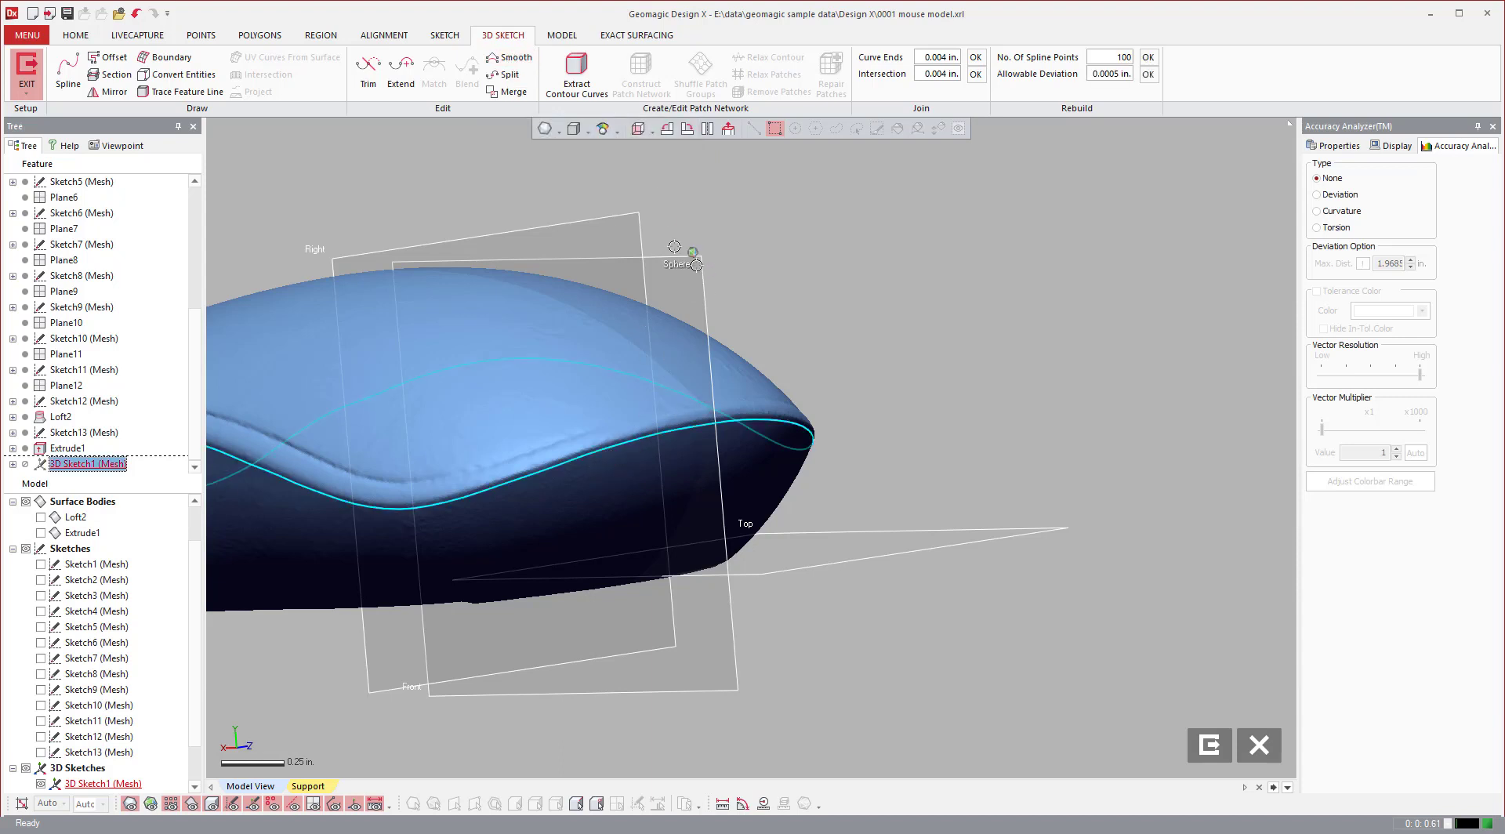
click(506, 58)
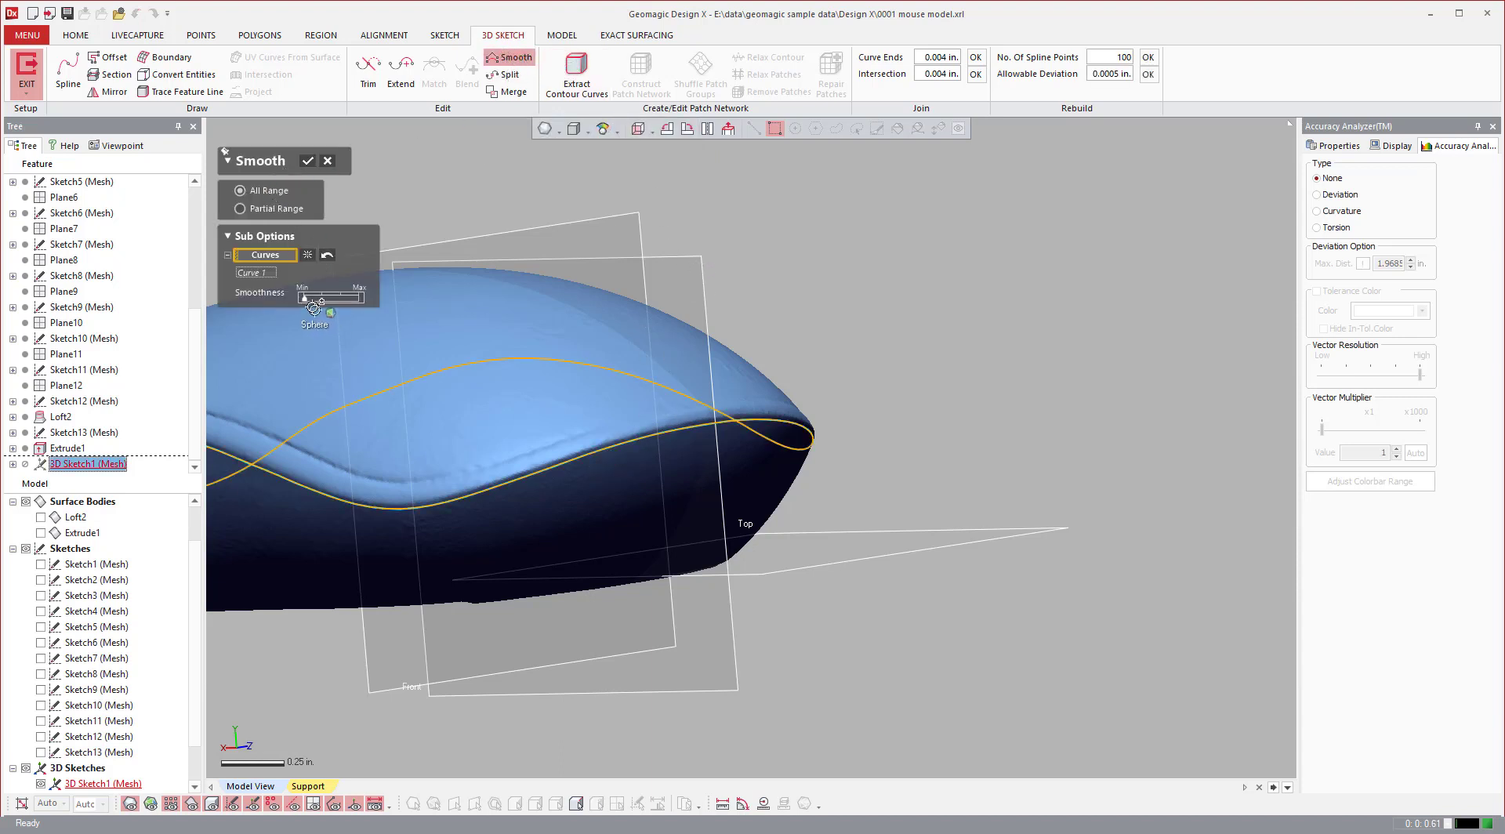
drag(307, 301, 388, 299)
click(308, 162)
mouse_move(823, 426)
right_down()
mouse_move(470, 454)
mouse_move(680, 394)
mouse_move(685, 439)
mouse_move(715, 473)
mouse_move(759, 491)
mouse_move(732, 430)
mouse_move(846, 470)
mouse_move(866, 510)
mouse_move(719, 495)
mouse_move(733, 620)
mouse_move(157, 97)
right_up()
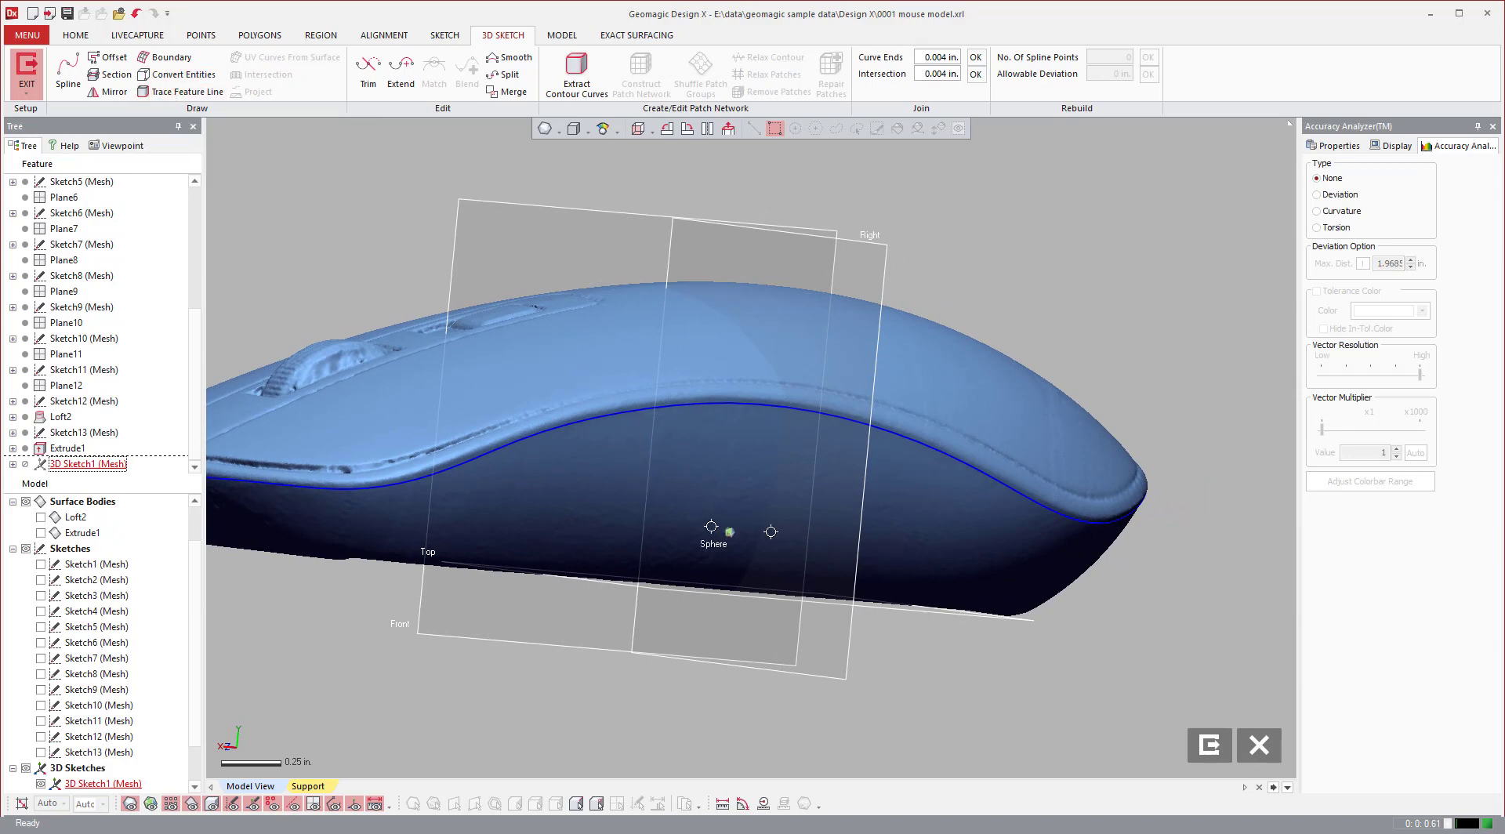
right_drag(713, 524, 627, 414)
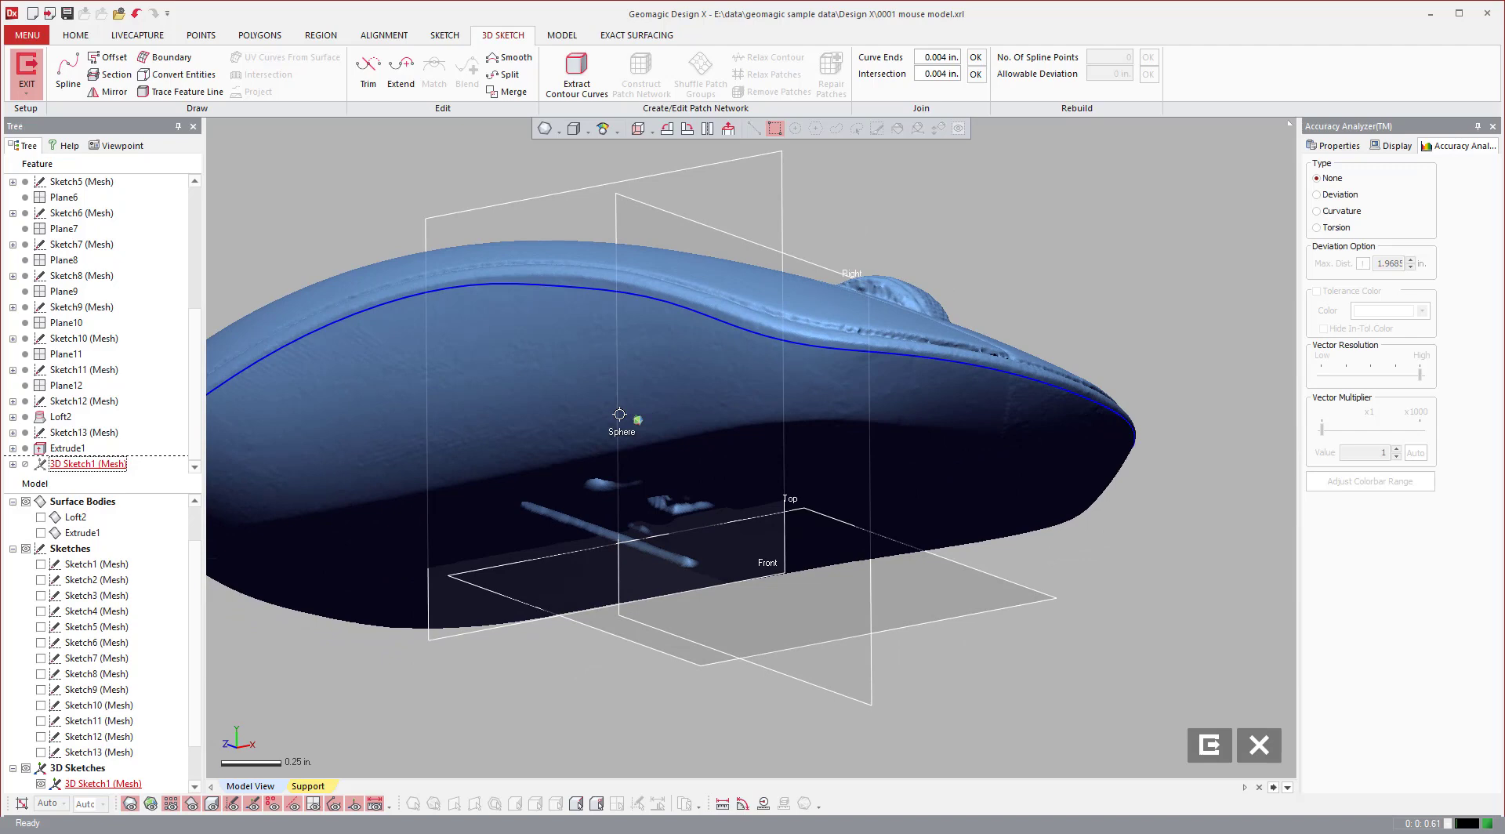
right_drag(619, 414, 627, 415)
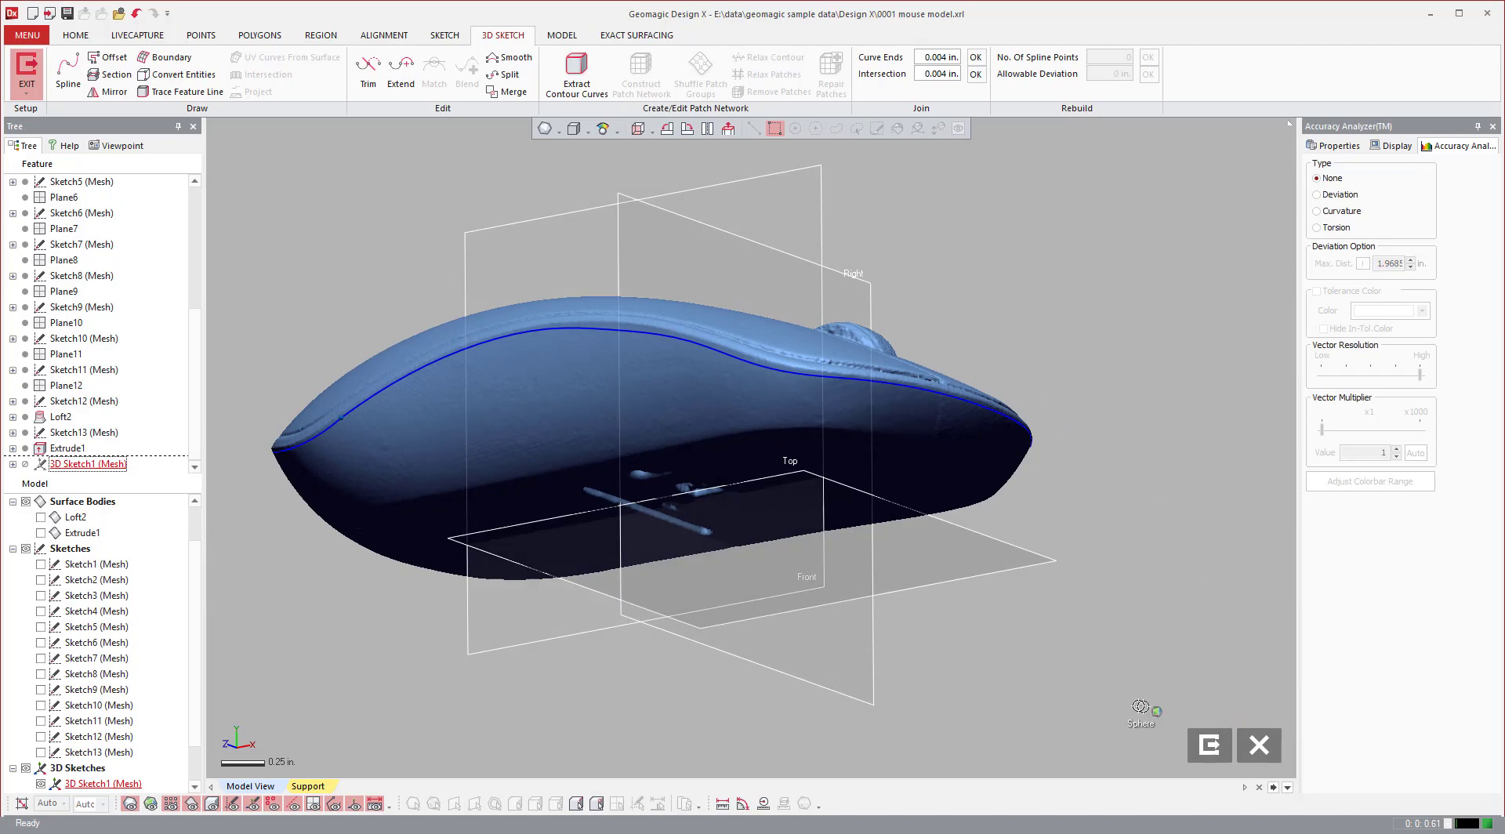
- Try sectioning the mesh with a slanted line drawn across the mouse's side
right_drag(361, 463, 611, 455)
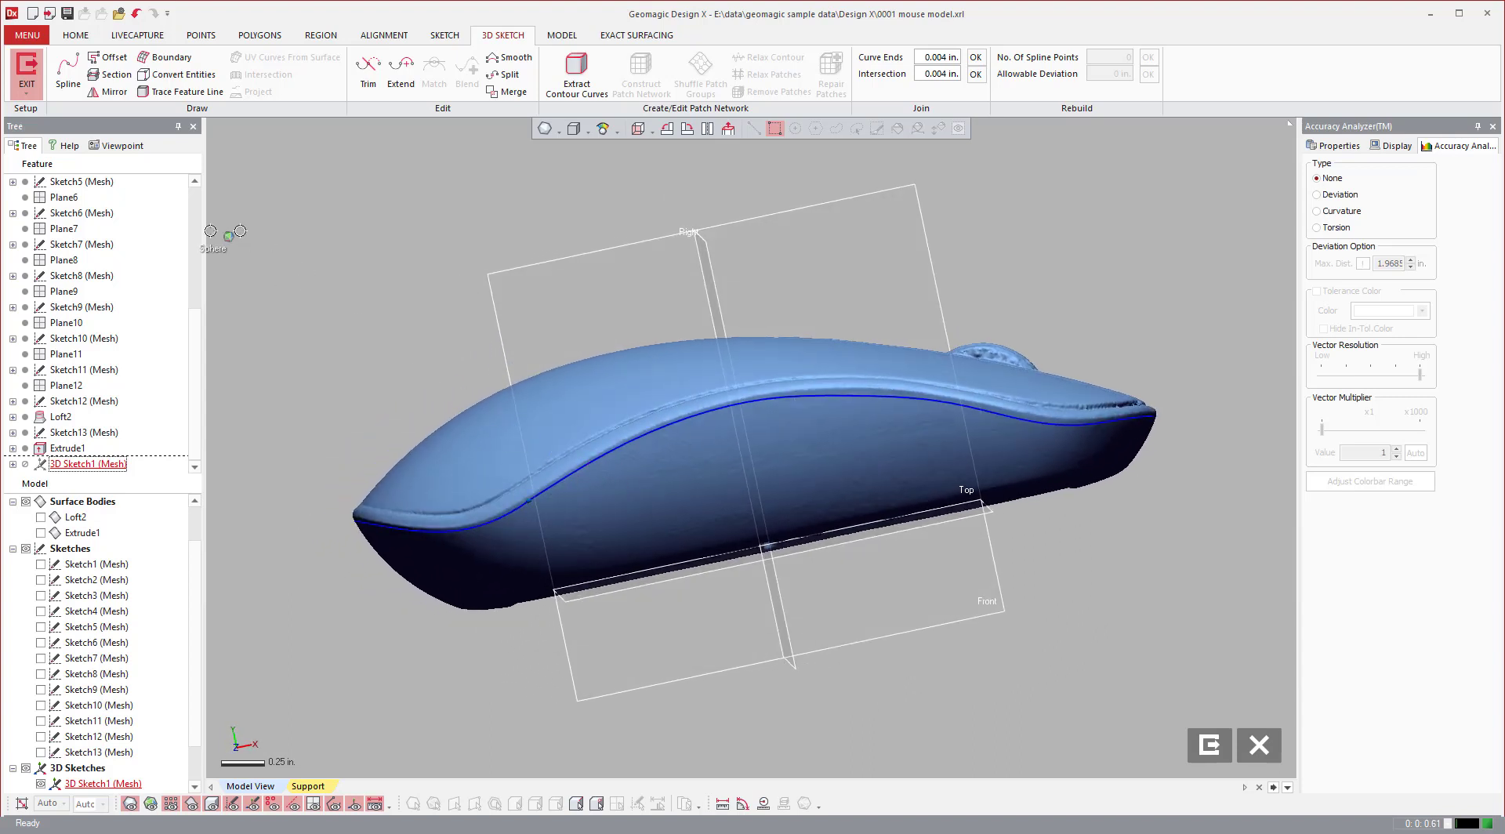
click(104, 76)
right_drag(802, 629, 589, 593)
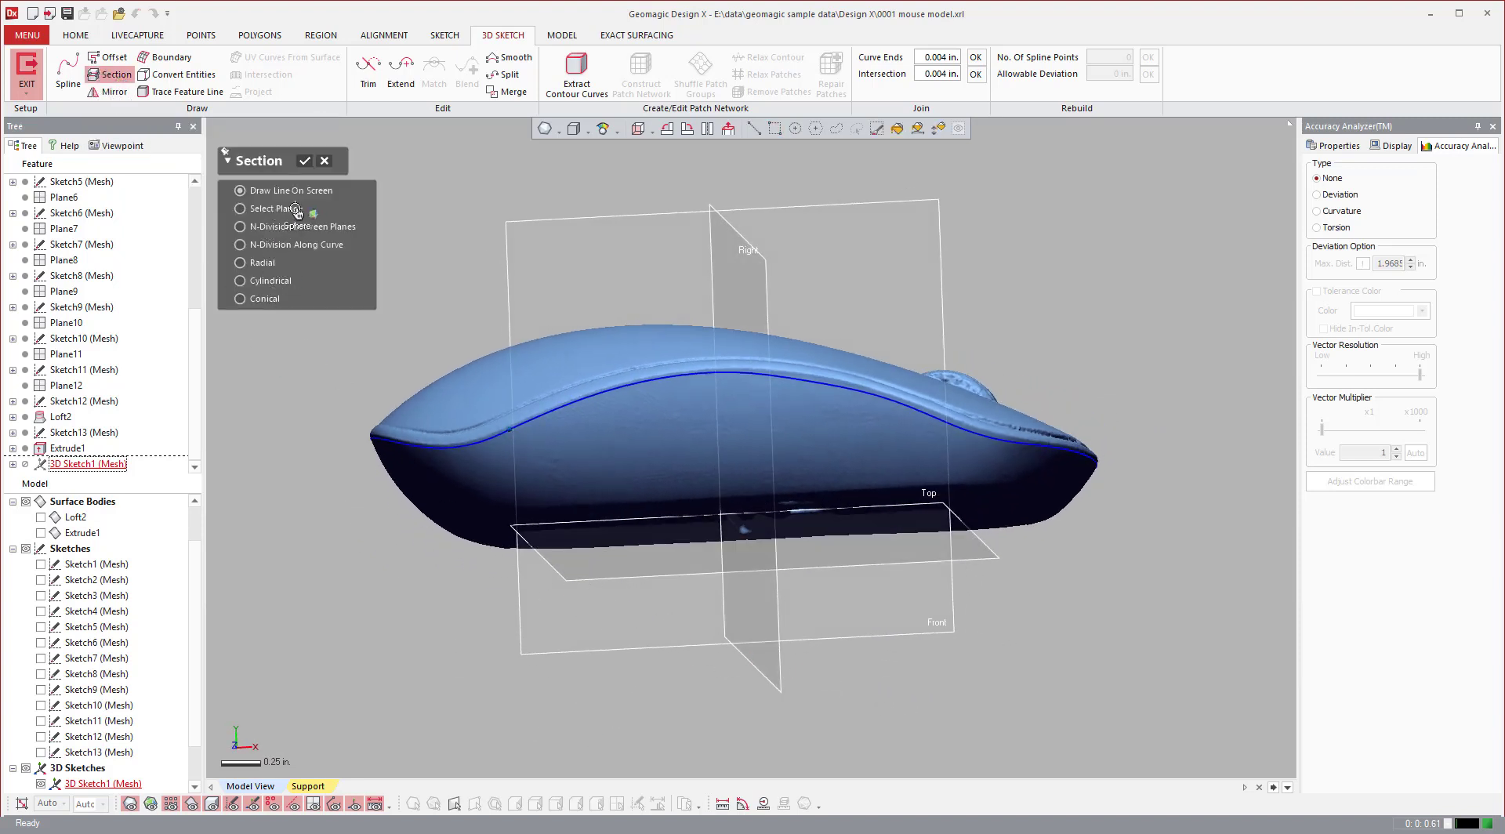
drag(586, 298, 698, 652)
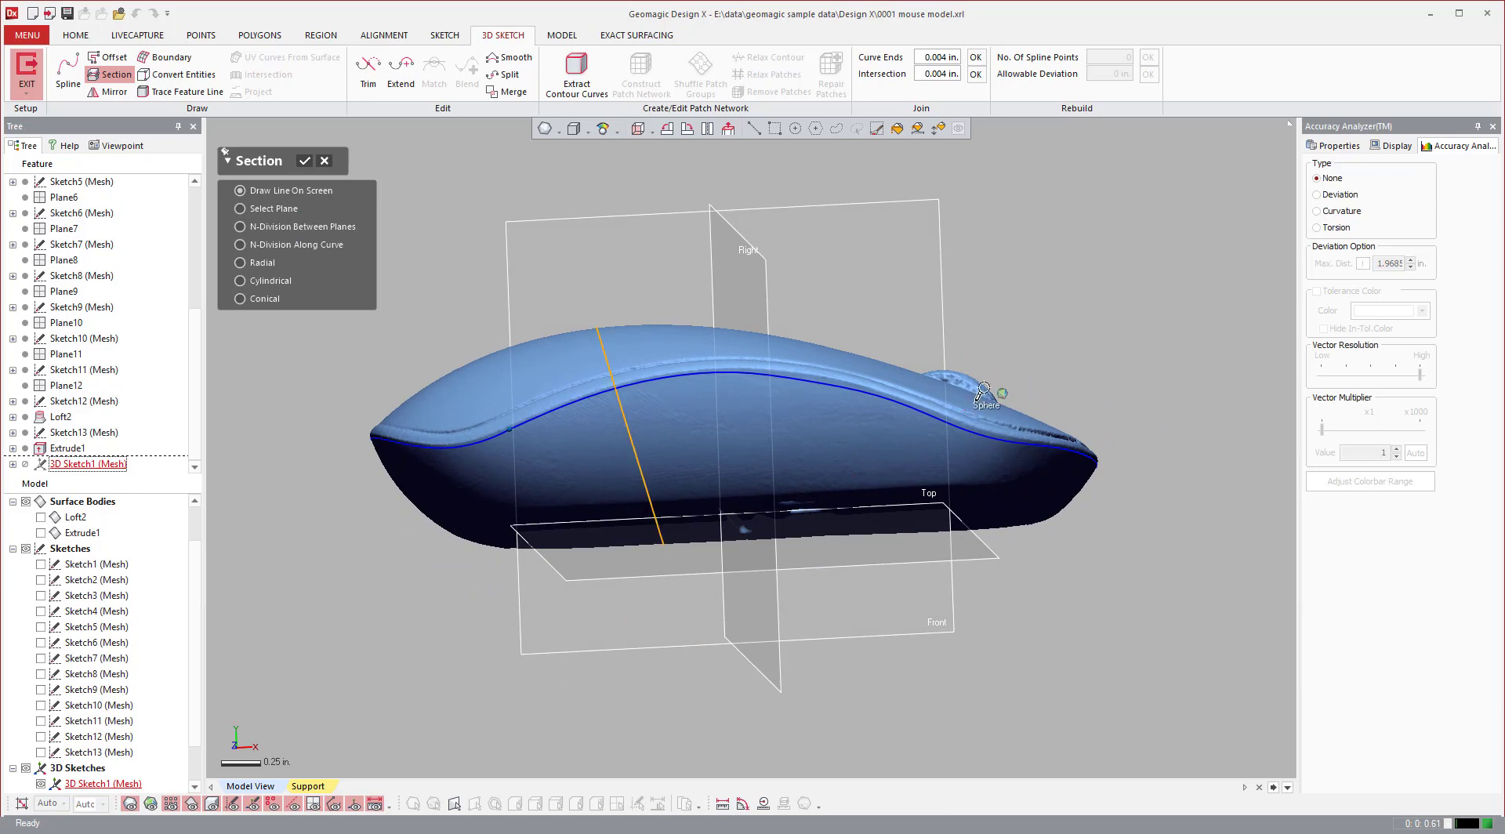
mouse_move(899, 389)
right_down()
mouse_move(533, 510)
mouse_move(589, 395)
right_up()
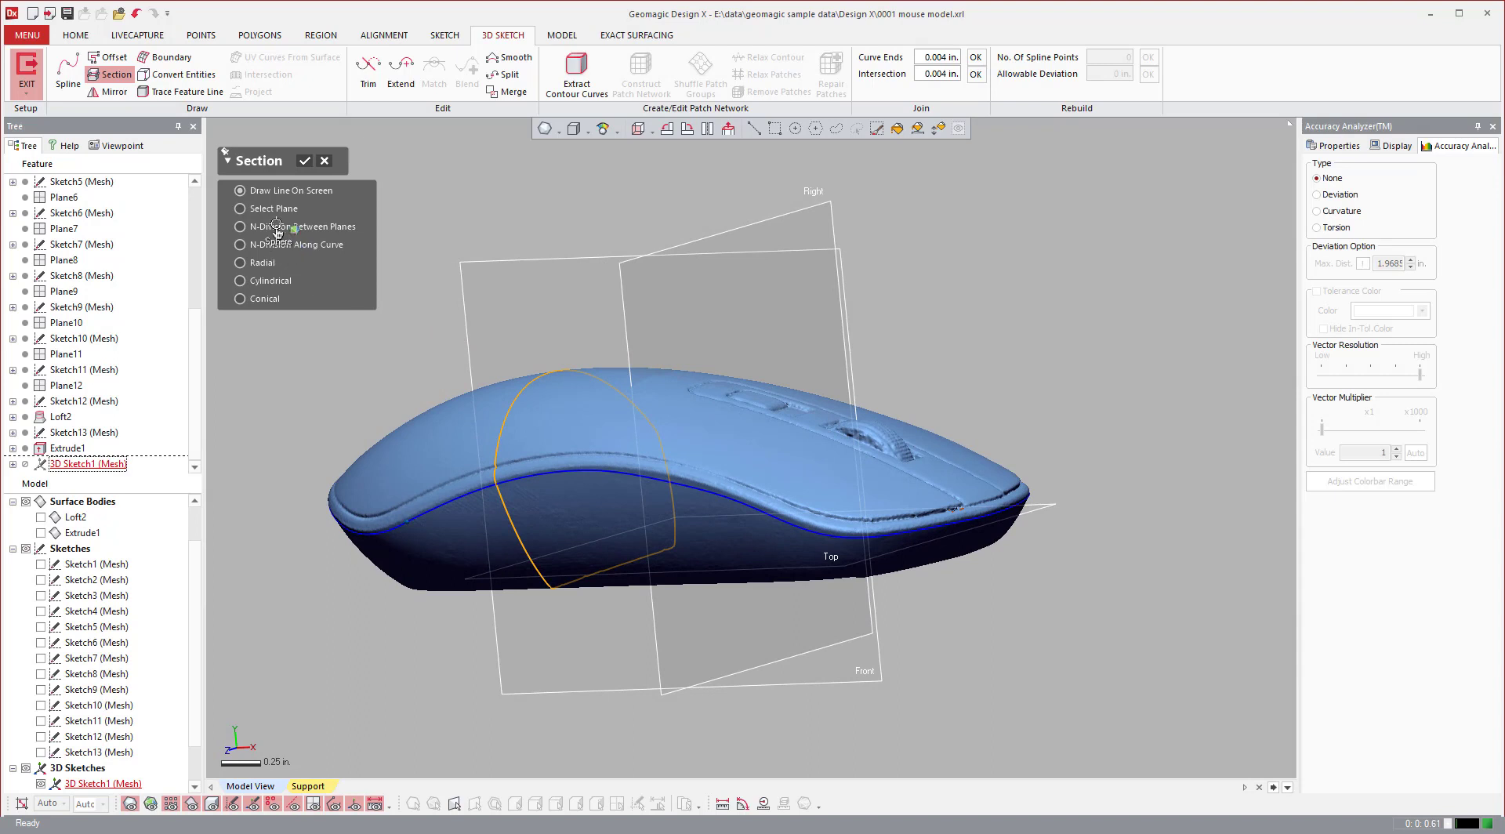
- Section the mesh with the Top plane shifted slightly upward, creating outline curves around the mouse's underside
click(271, 210)
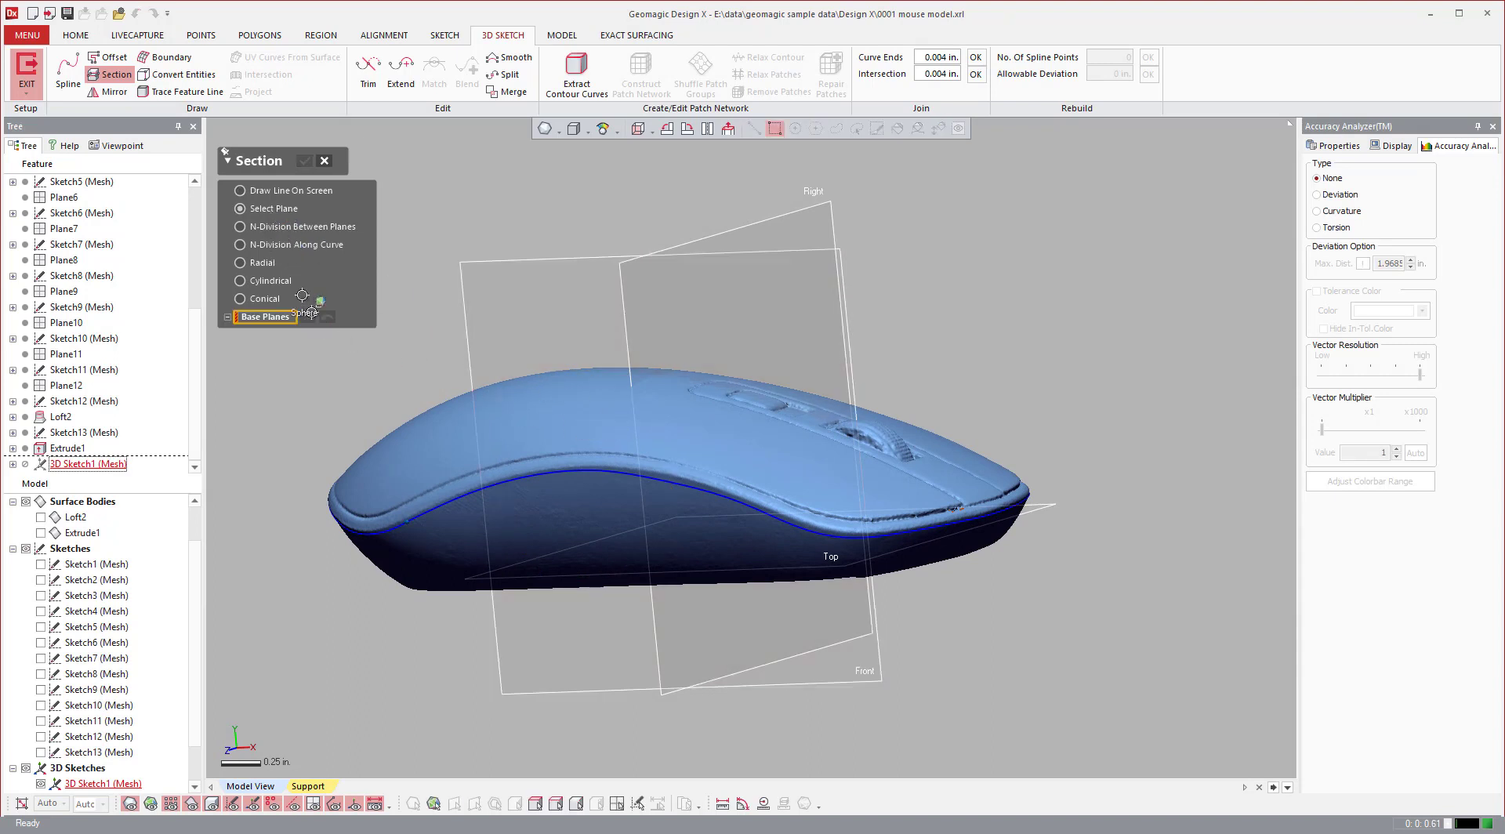
click(1043, 508)
right_drag(738, 679, 742, 579)
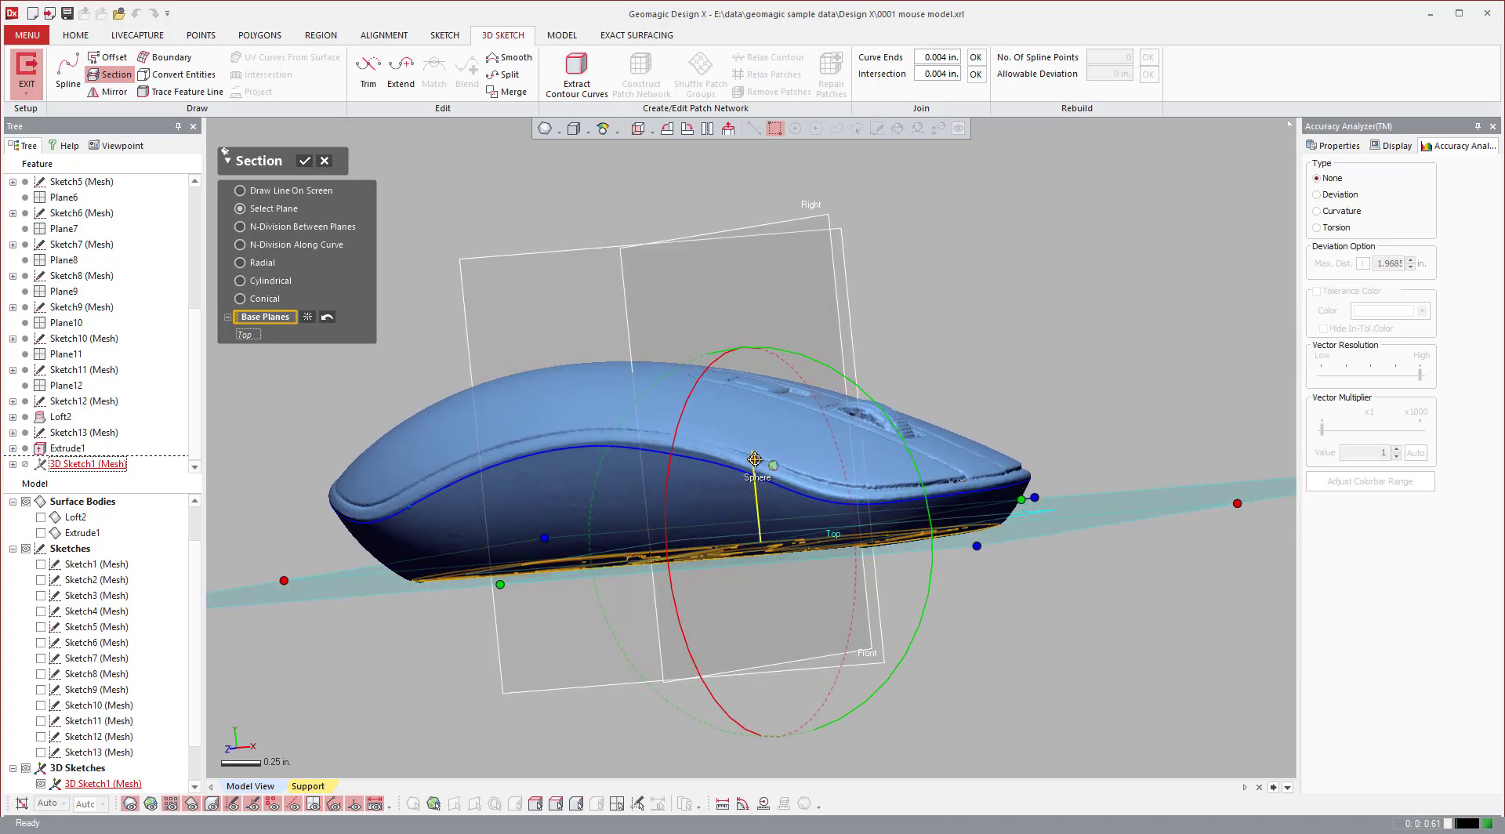
drag(755, 460, 755, 456)
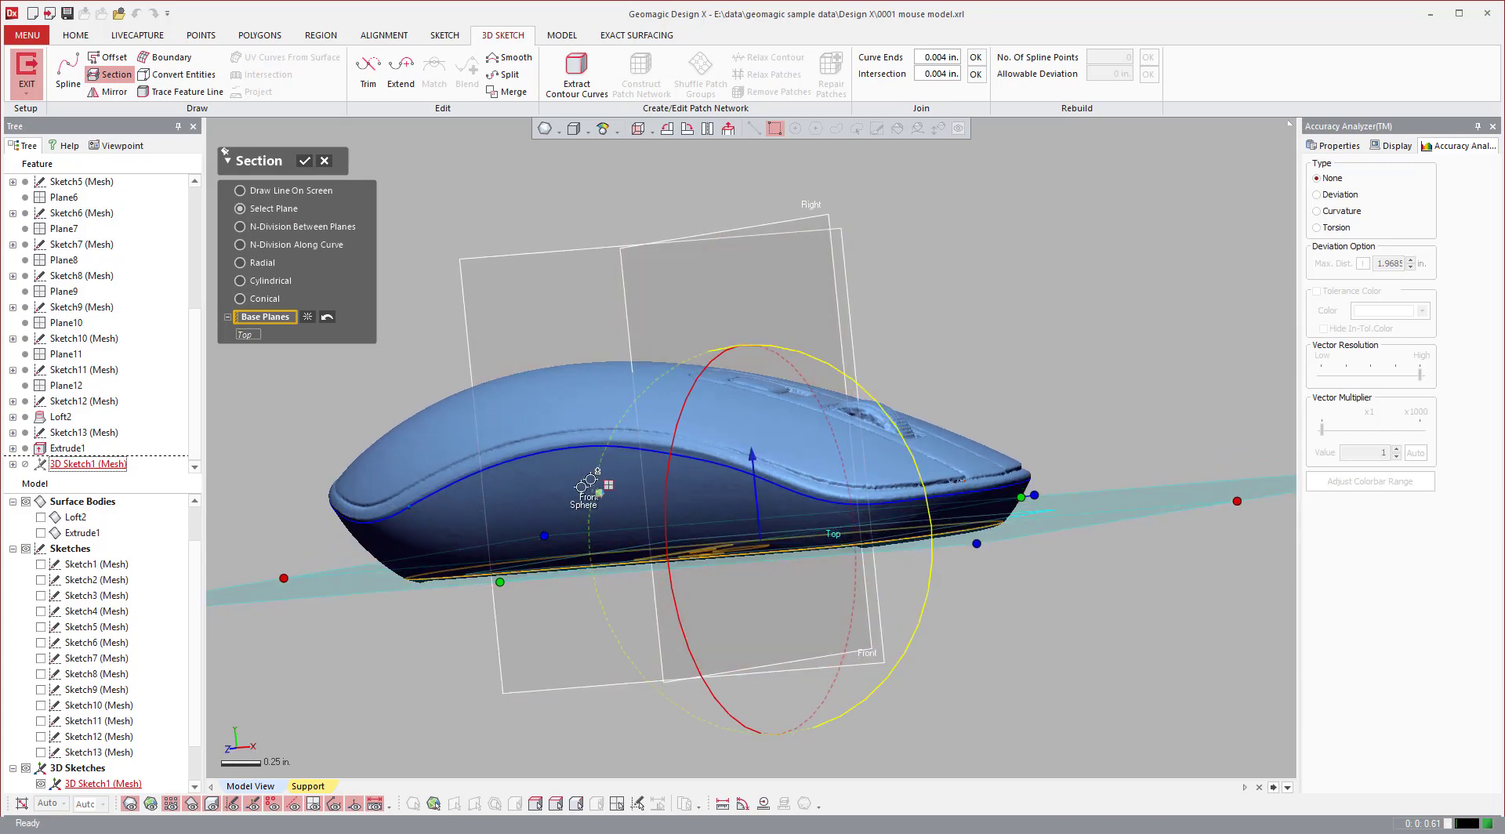
right_drag(588, 488, 528, 401)
scroll(621, 399, up, 3)
mouse_move(622, 399)
right_down()
mouse_move(686, 343)
mouse_move(336, 571)
mouse_move(481, 639)
mouse_move(497, 389)
mouse_move(755, 313)
mouse_move(668, 285)
mouse_move(588, 336)
mouse_move(582, 467)
mouse_move(603, 504)
right_up()
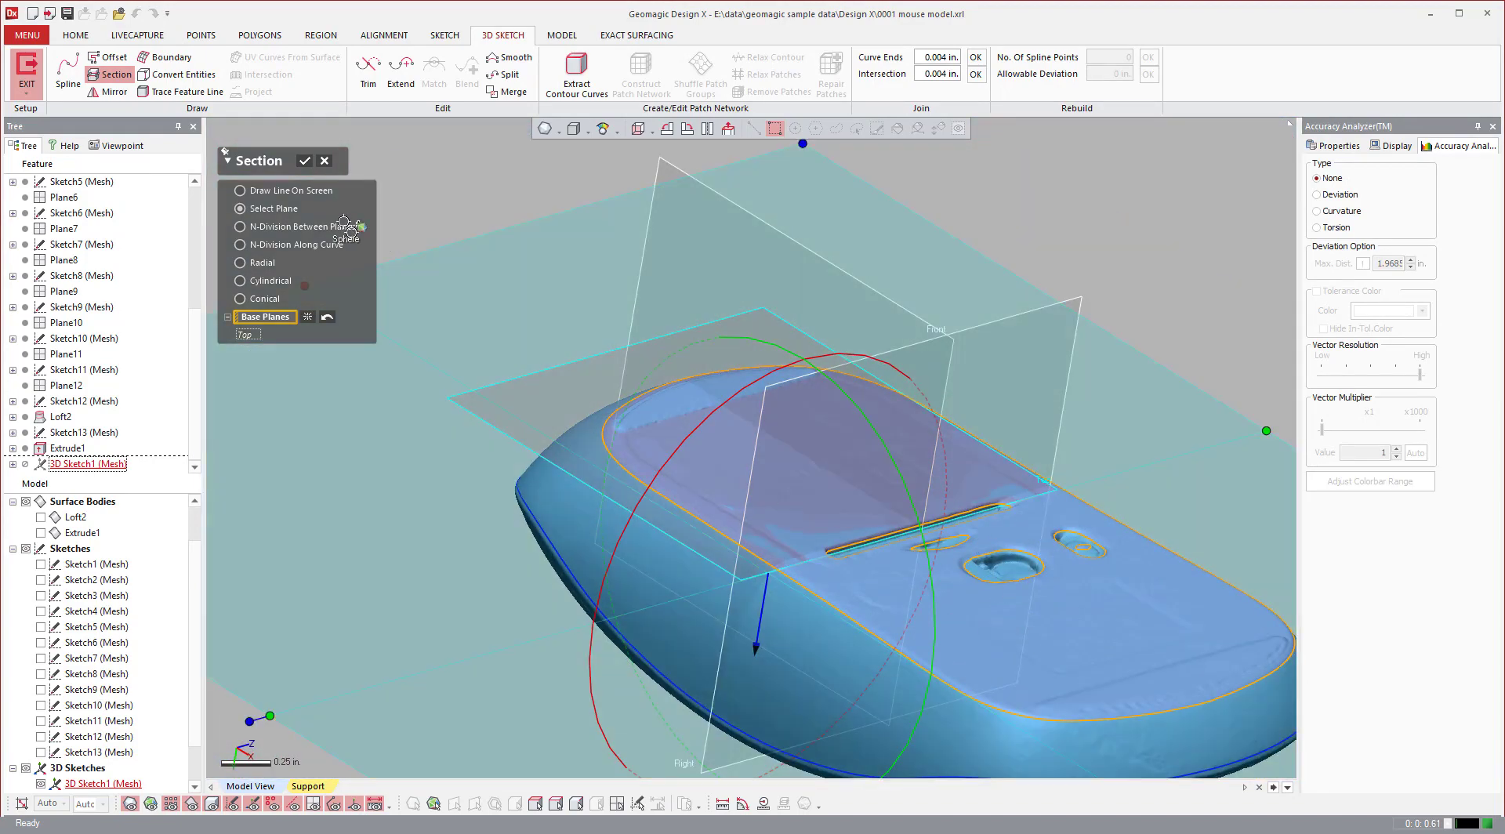
click(301, 162)
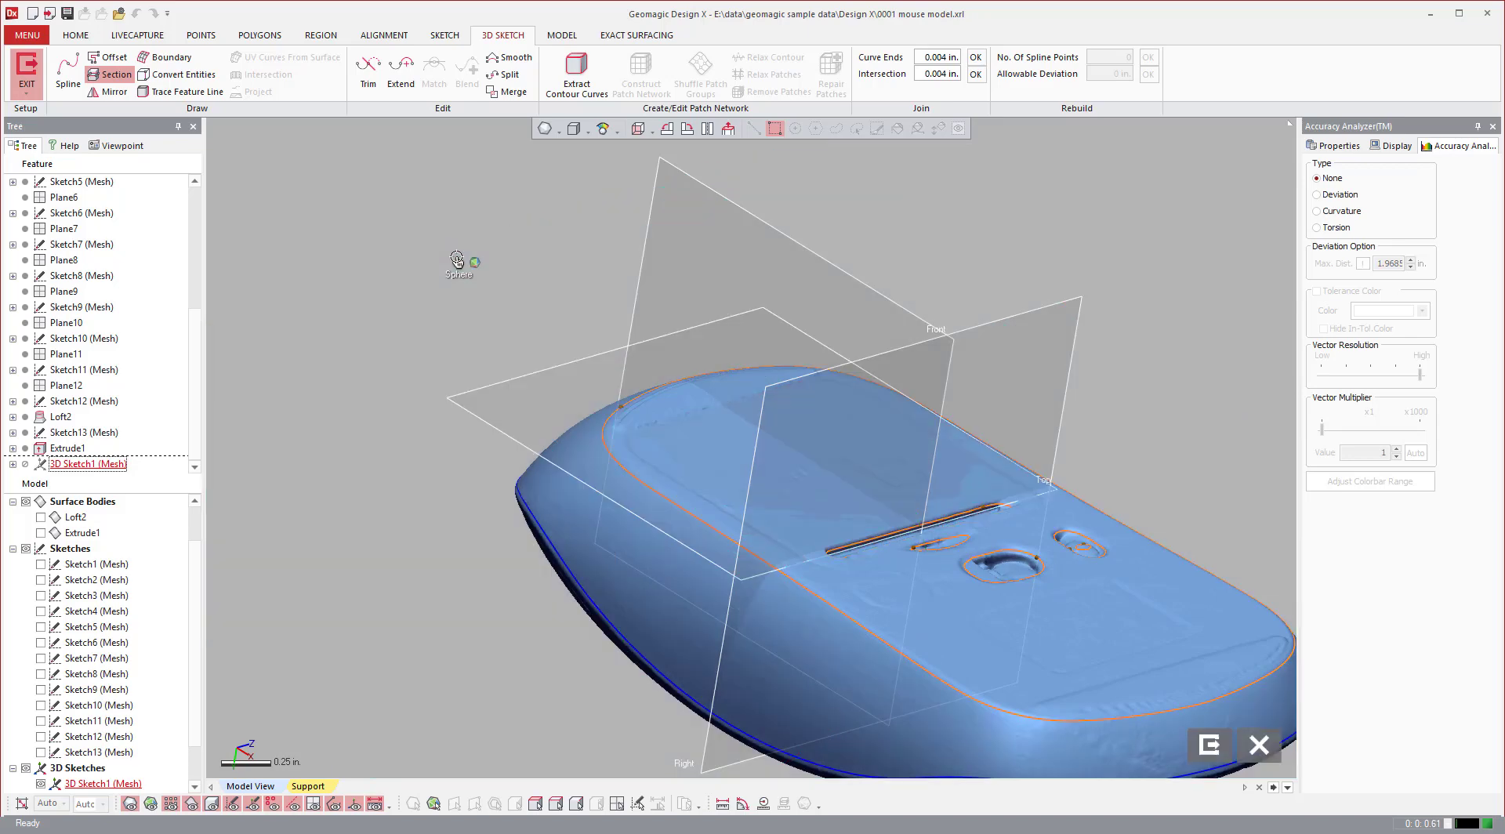
- Hide the scan mesh so that only the sketch curves around the underside and rim remain
right_drag(608, 449, 215, 547)
scroll(943, 628, up, 5)
scroll(843, 486, up, 5)
scroll(709, 504, down, 7)
scroll(48, 536, up, 1)
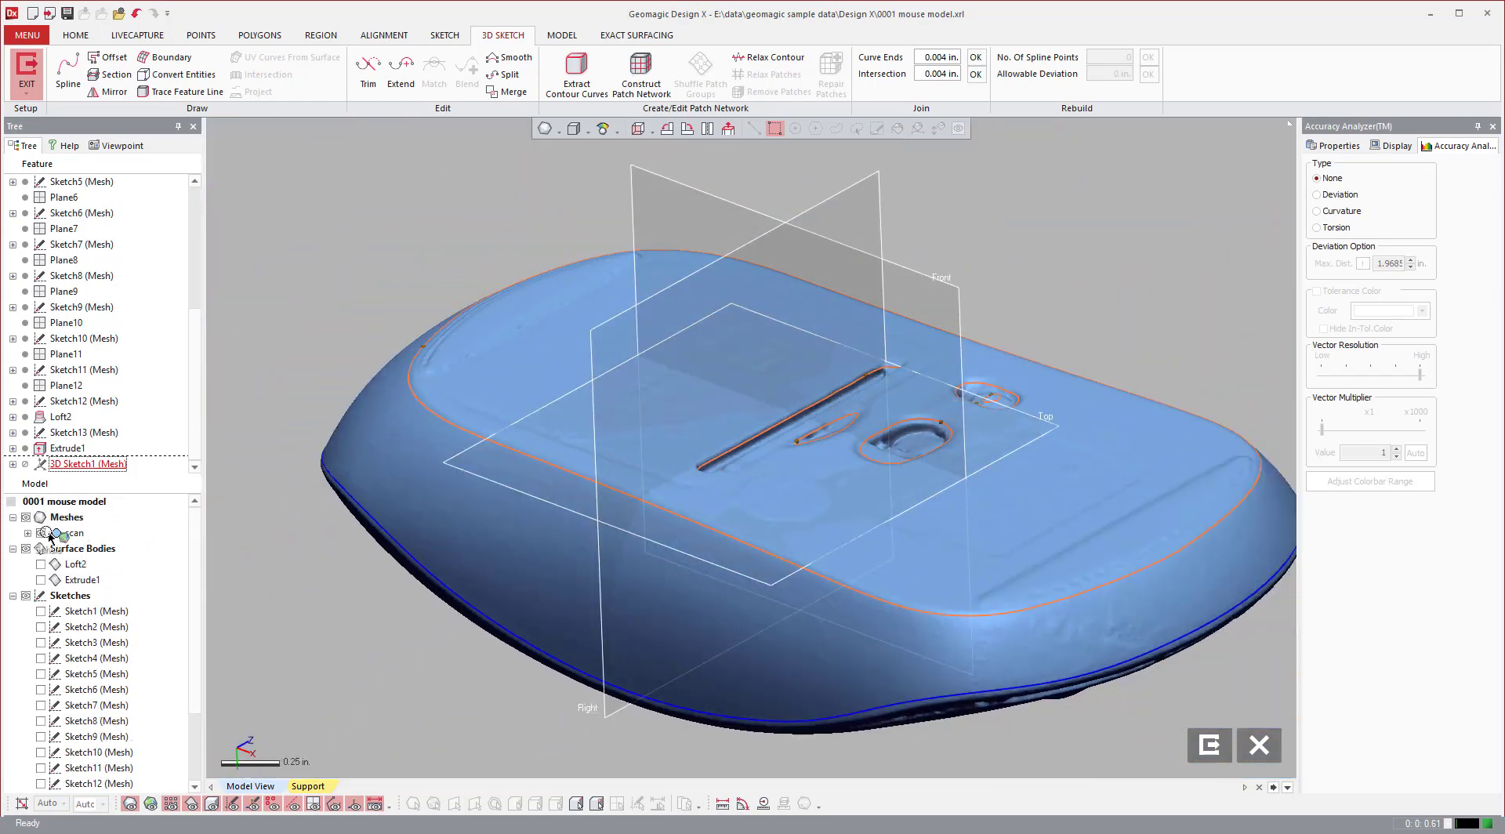
click(41, 534)
mouse_move(762, 480)
right_down()
mouse_move(751, 513)
mouse_move(759, 495)
mouse_move(951, 470)
mouse_move(877, 424)
right_up()
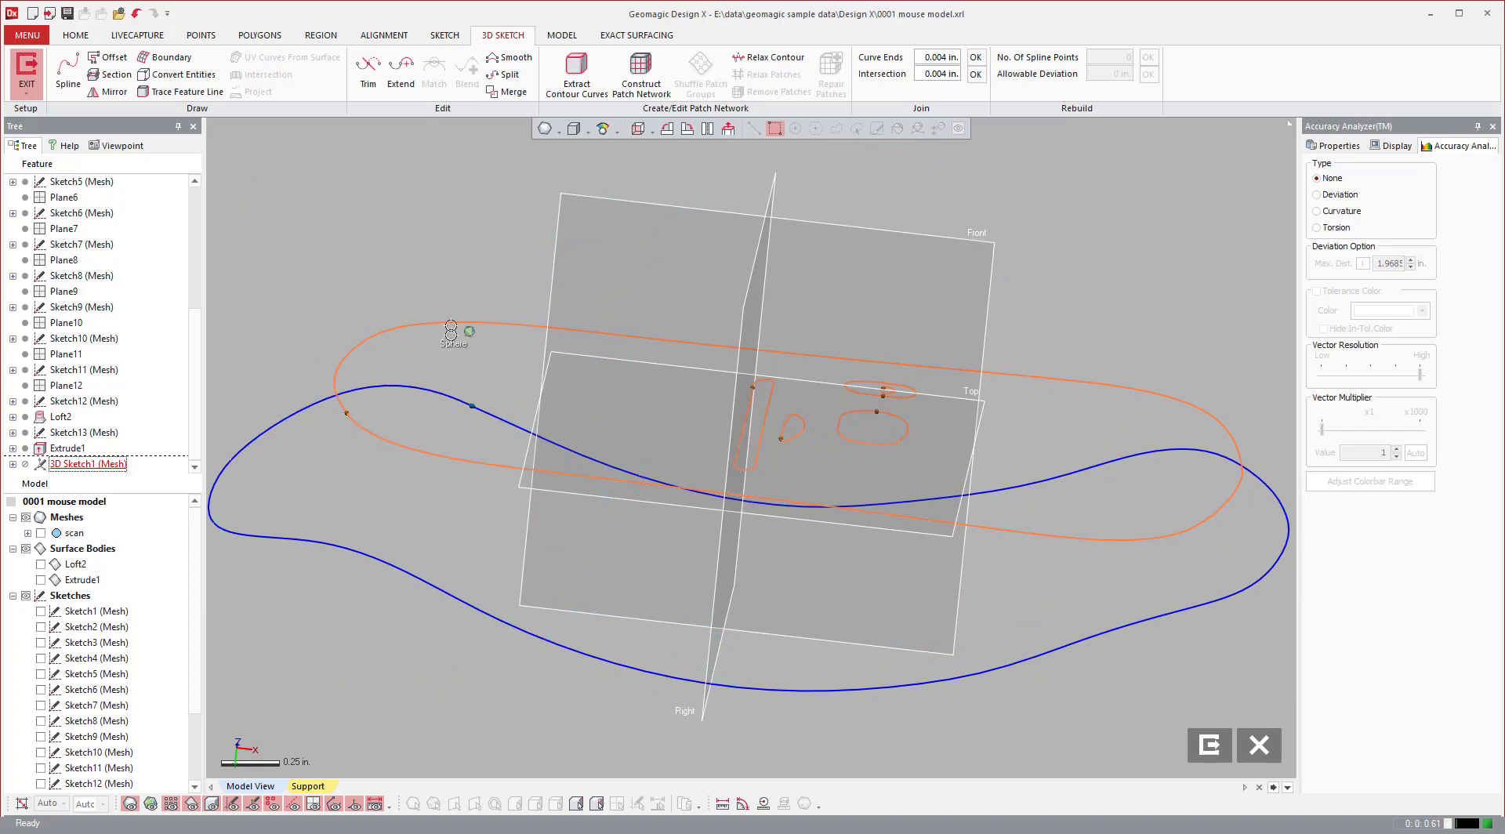
scroll(748, 453, up, 4)
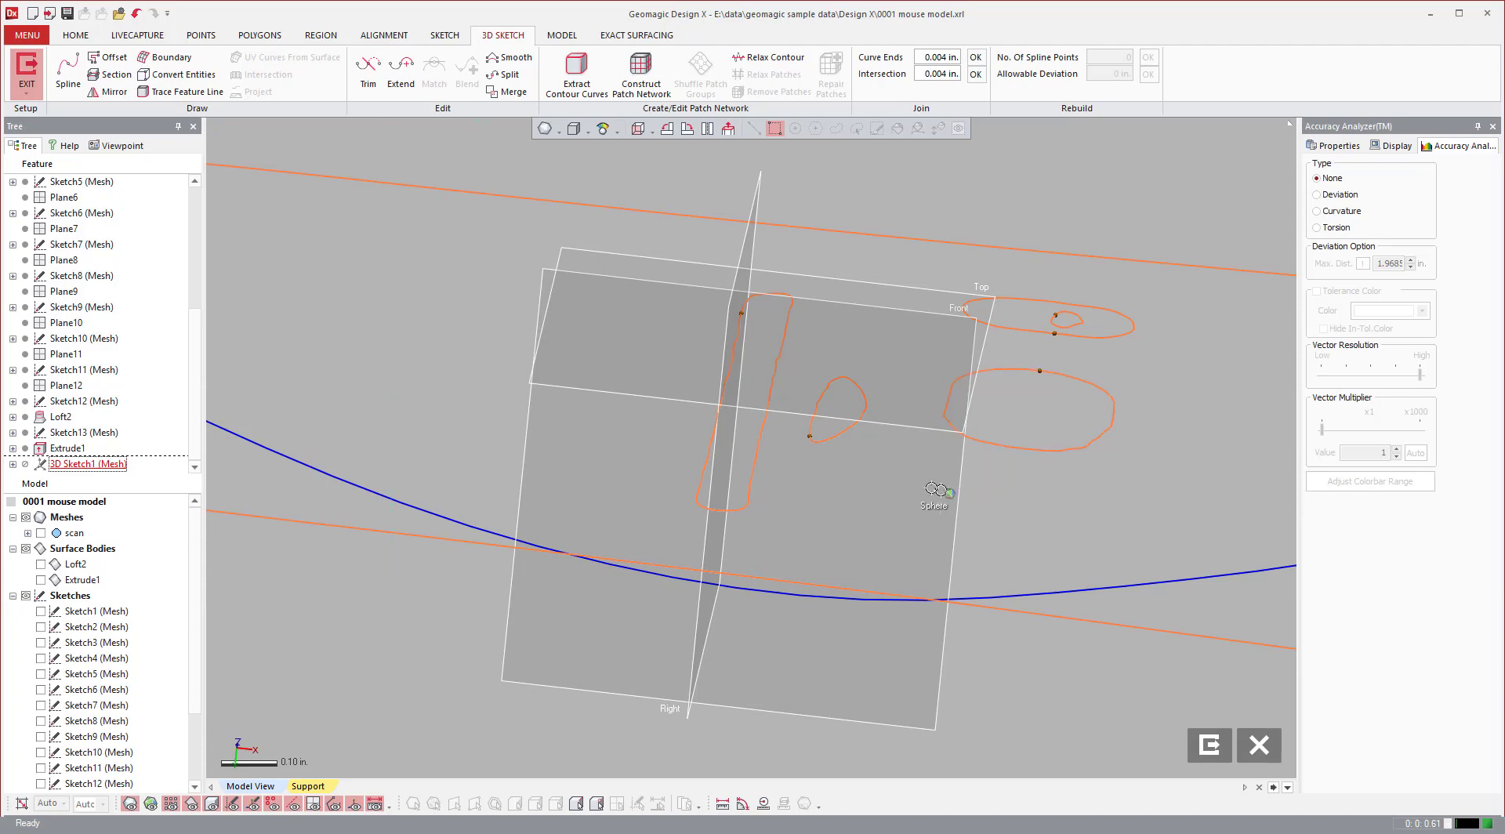
scroll(845, 429, down, 3)
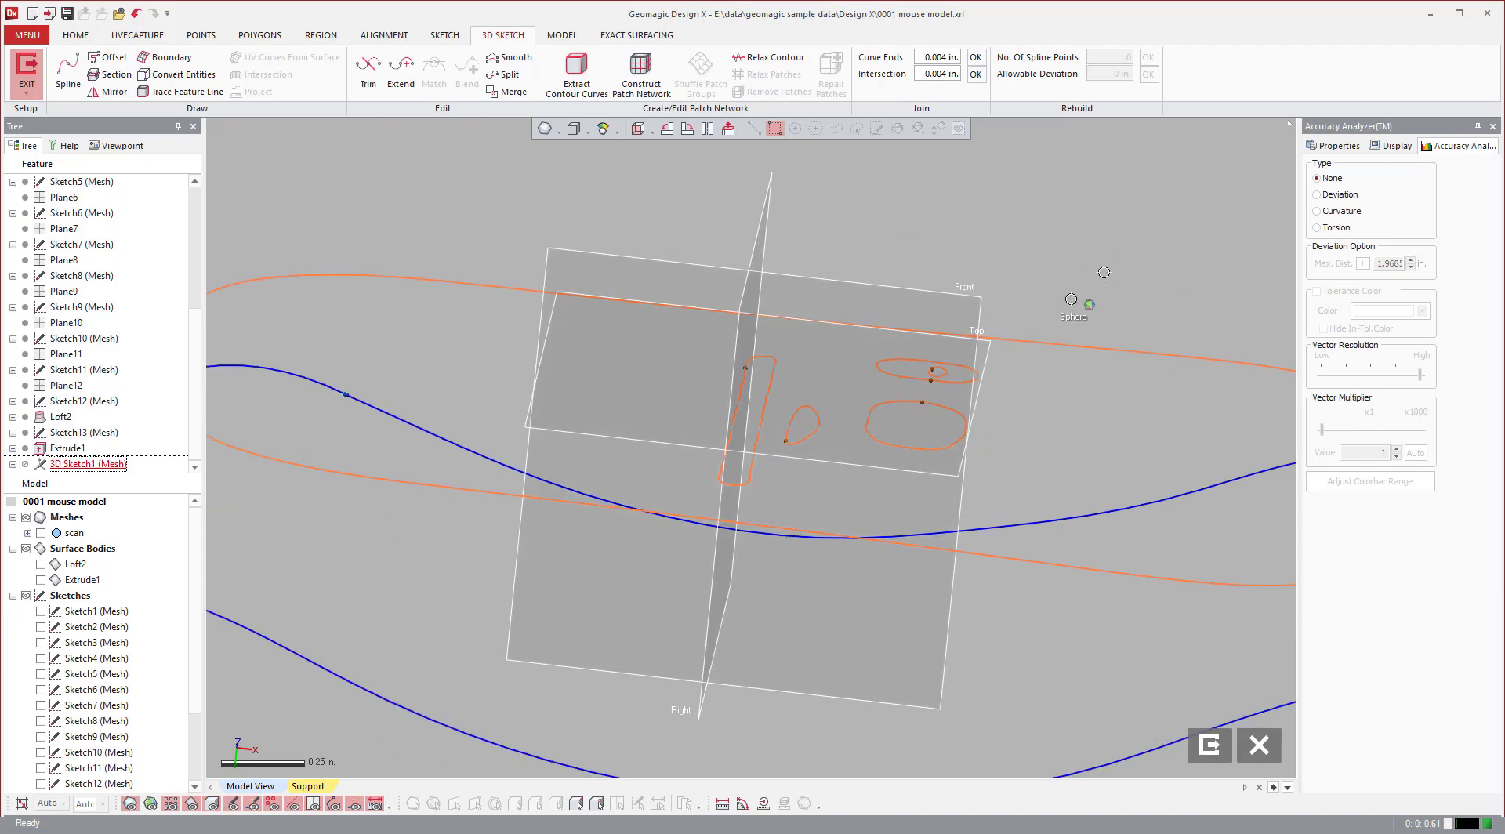
- Delete all the small inner section curves, keeping only the rim curve and the large bottom outline
drag(1183, 337, 1121, 470)
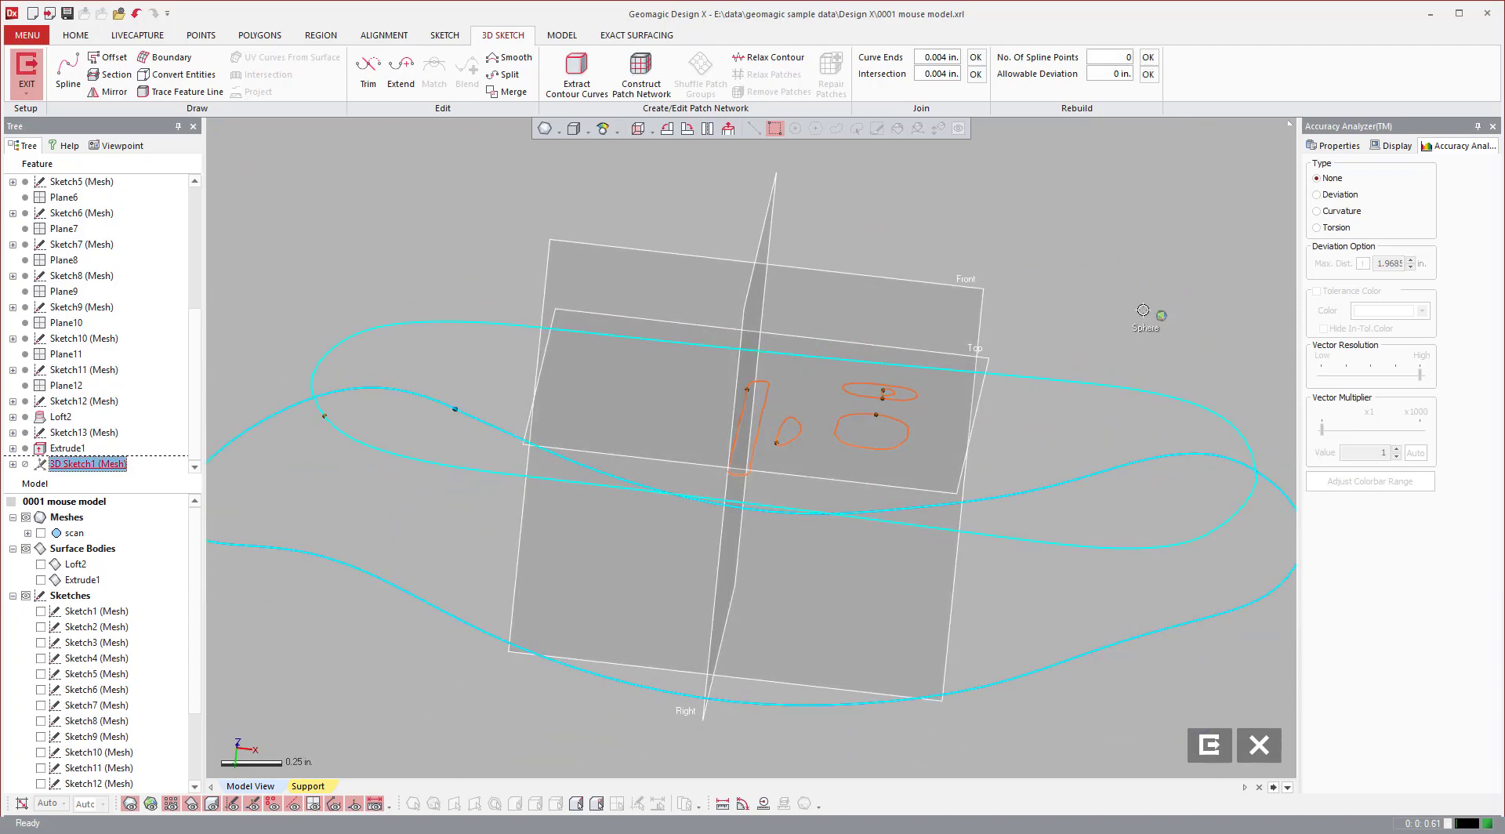
right_click(1142, 310)
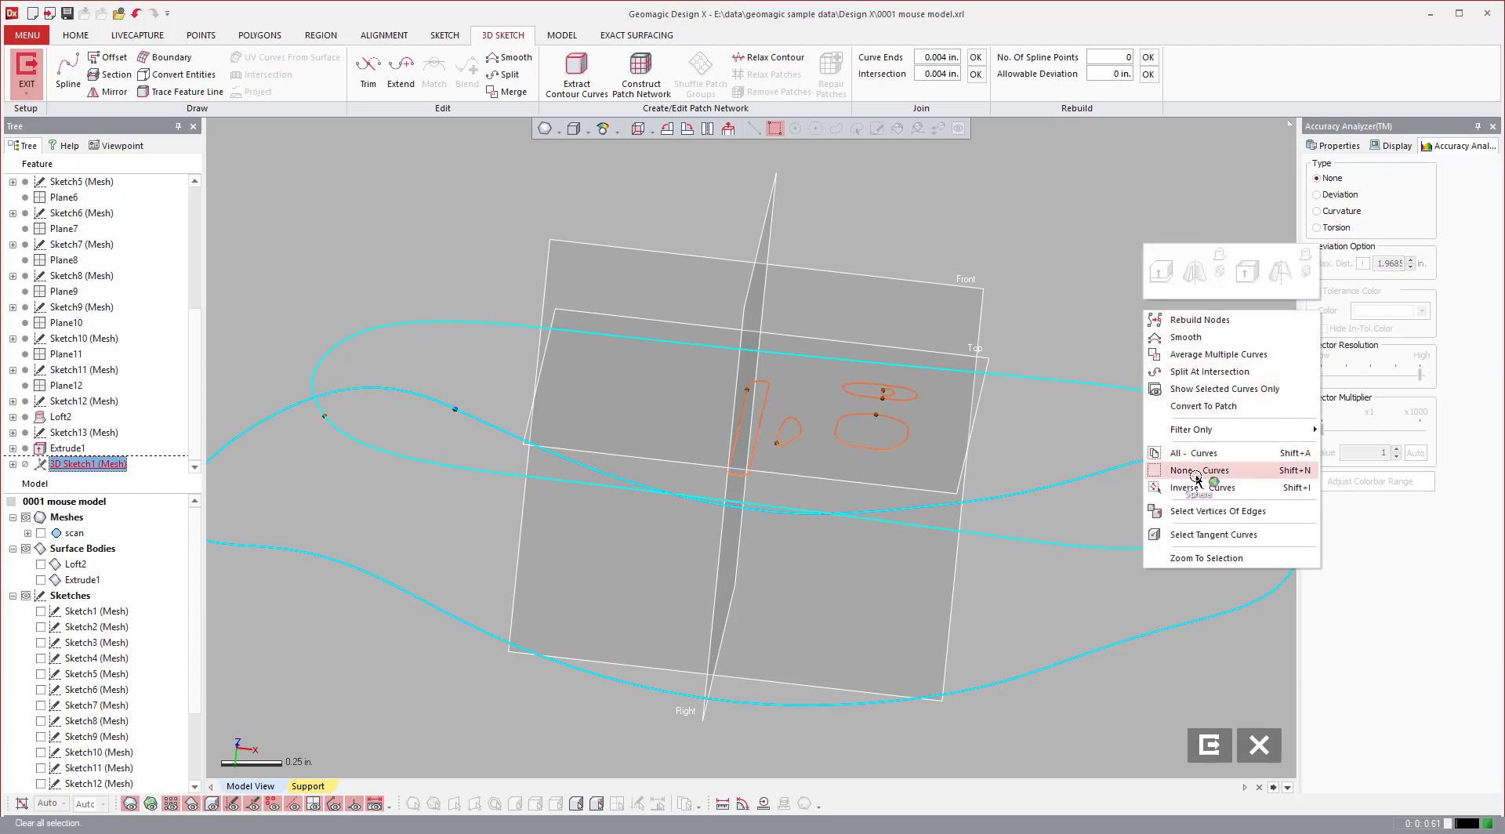
click(1193, 487)
key(Delete)
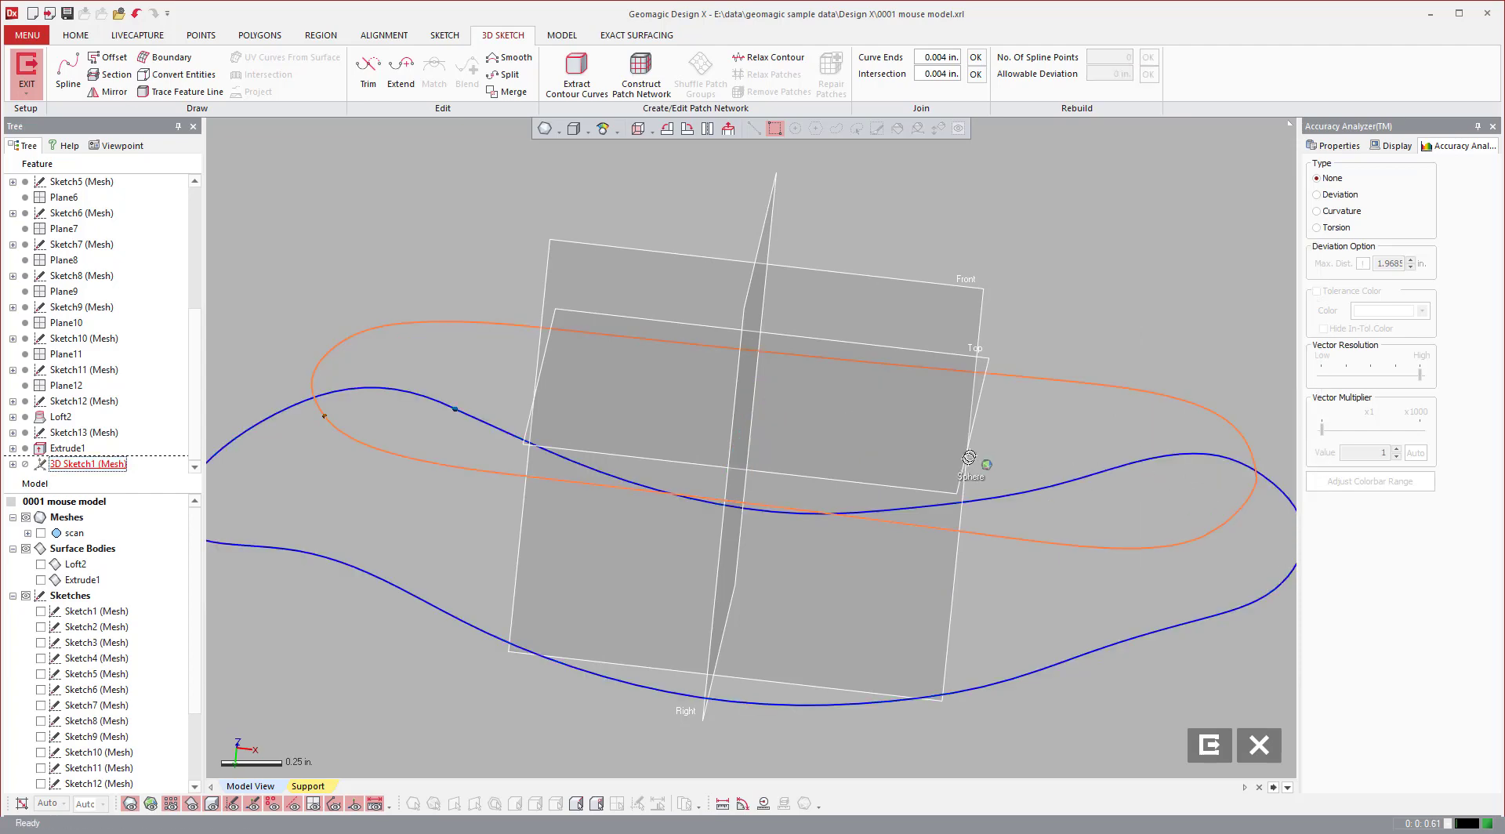
- Finish the 3D sketch and show the scan mesh again to check both curves against it
scroll(883, 406, down, 3)
right_drag(878, 405, 842, 426)
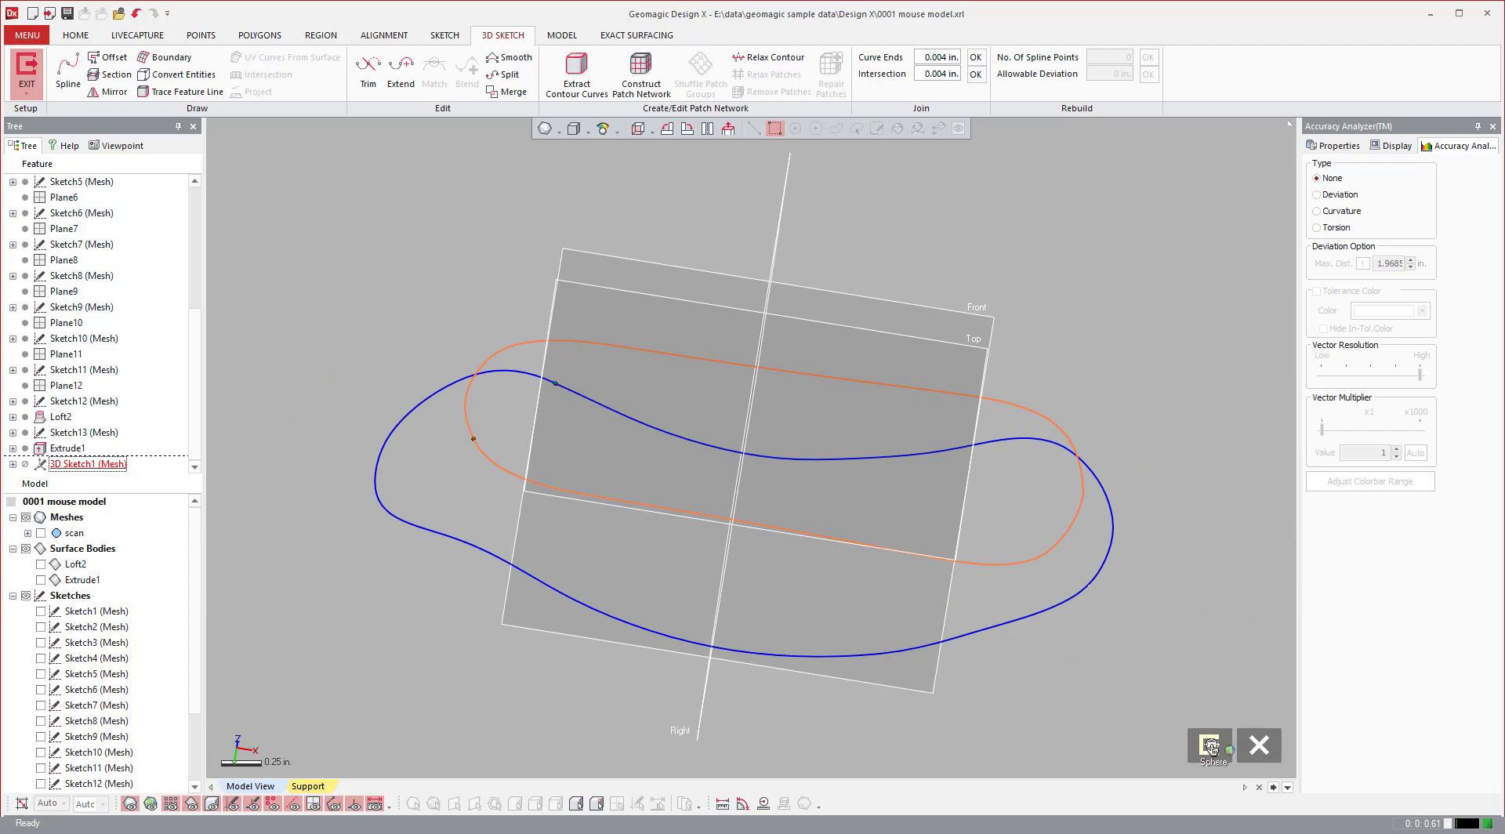
click(1210, 744)
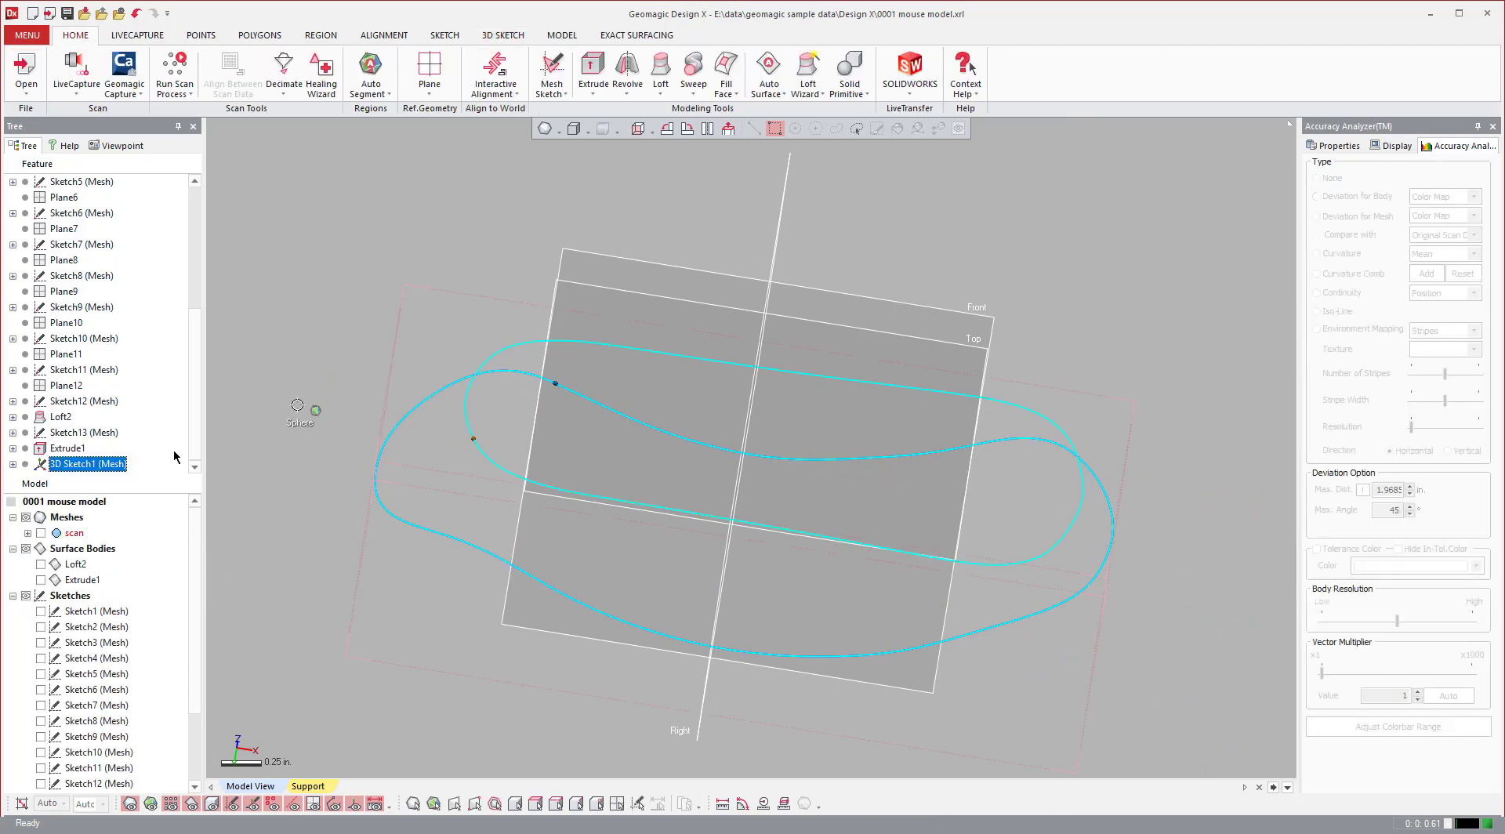
click(41, 532)
right_drag(429, 326, 809, 427)
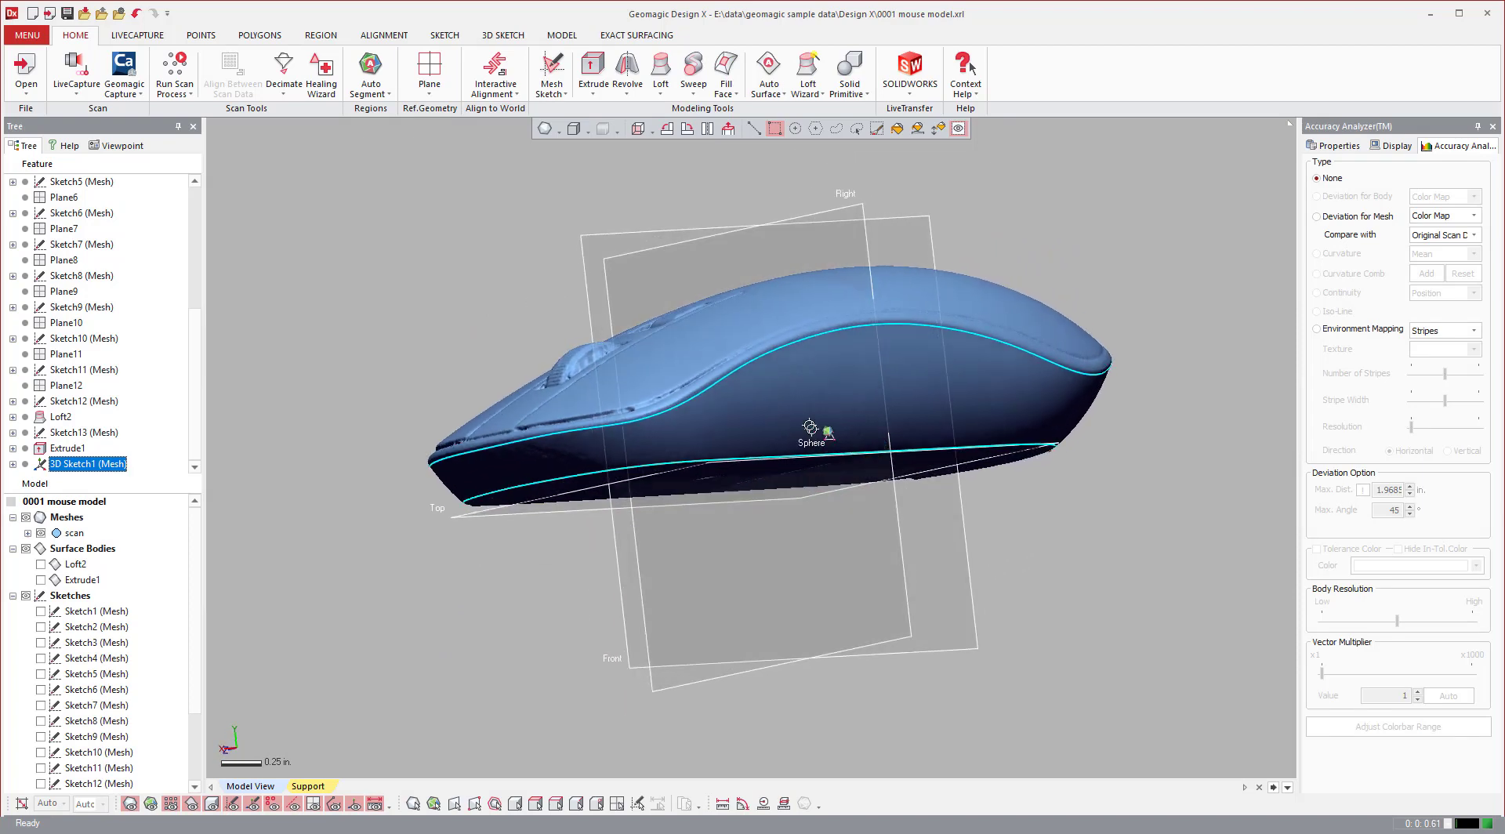
scroll(713, 414, up, 4)
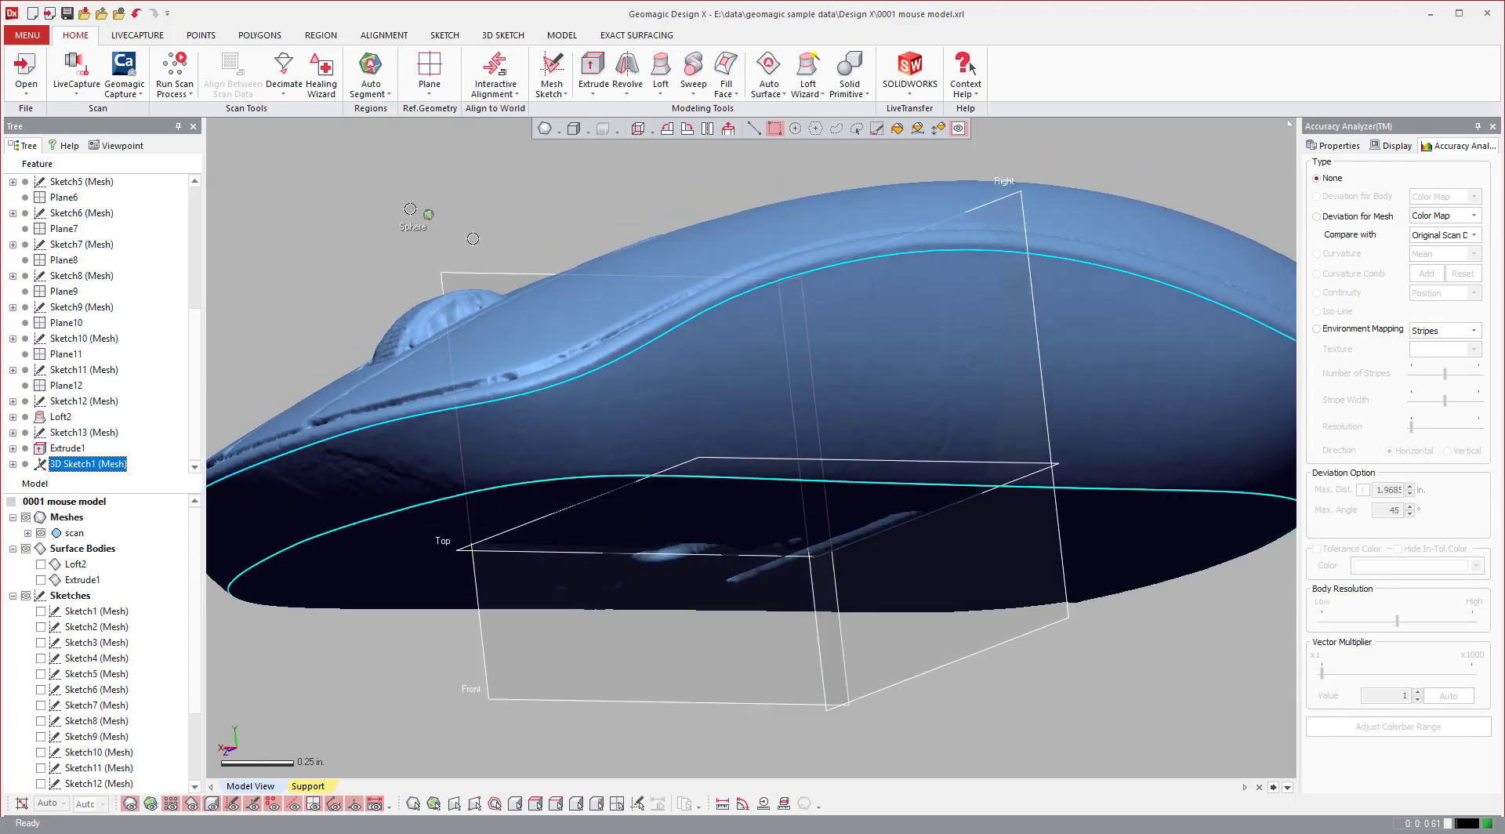
- Reopen the 3D sketch and draw two separate mesh splines from the rim curve down to the bottom outline near the mouse's front
double_click(96, 465)
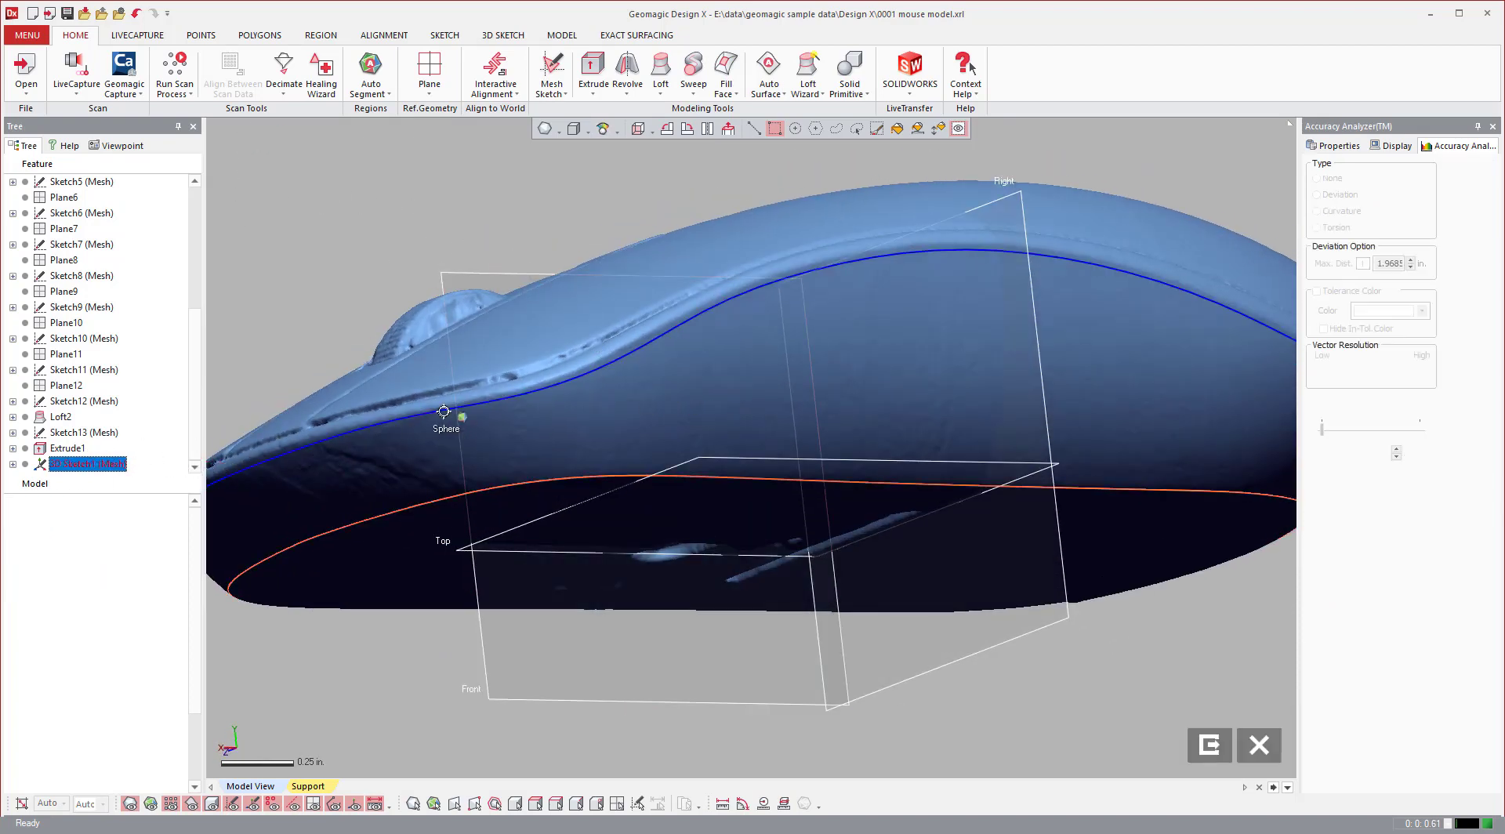
click(69, 69)
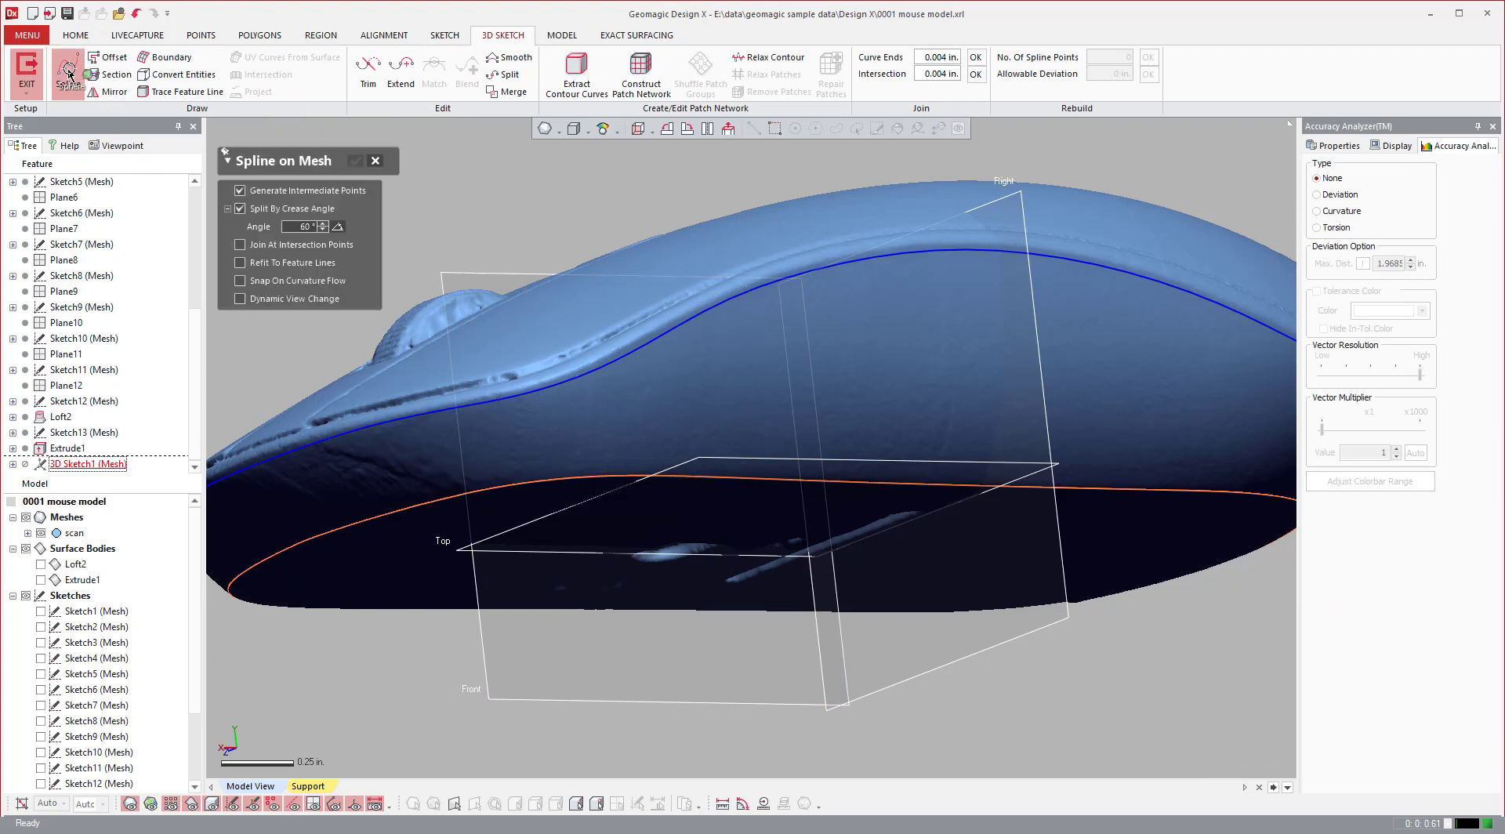
click(472, 405)
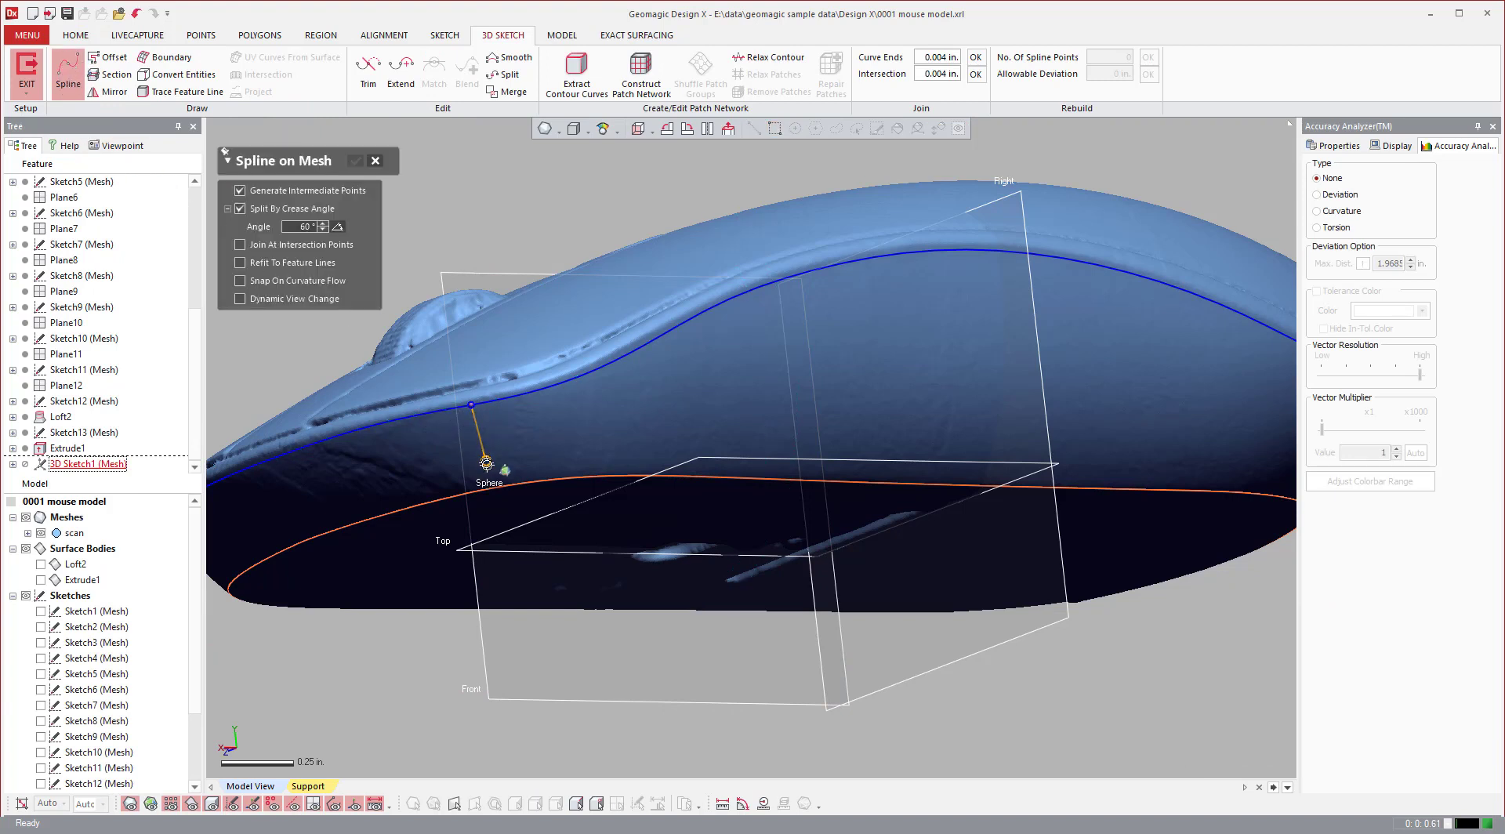
click(490, 487)
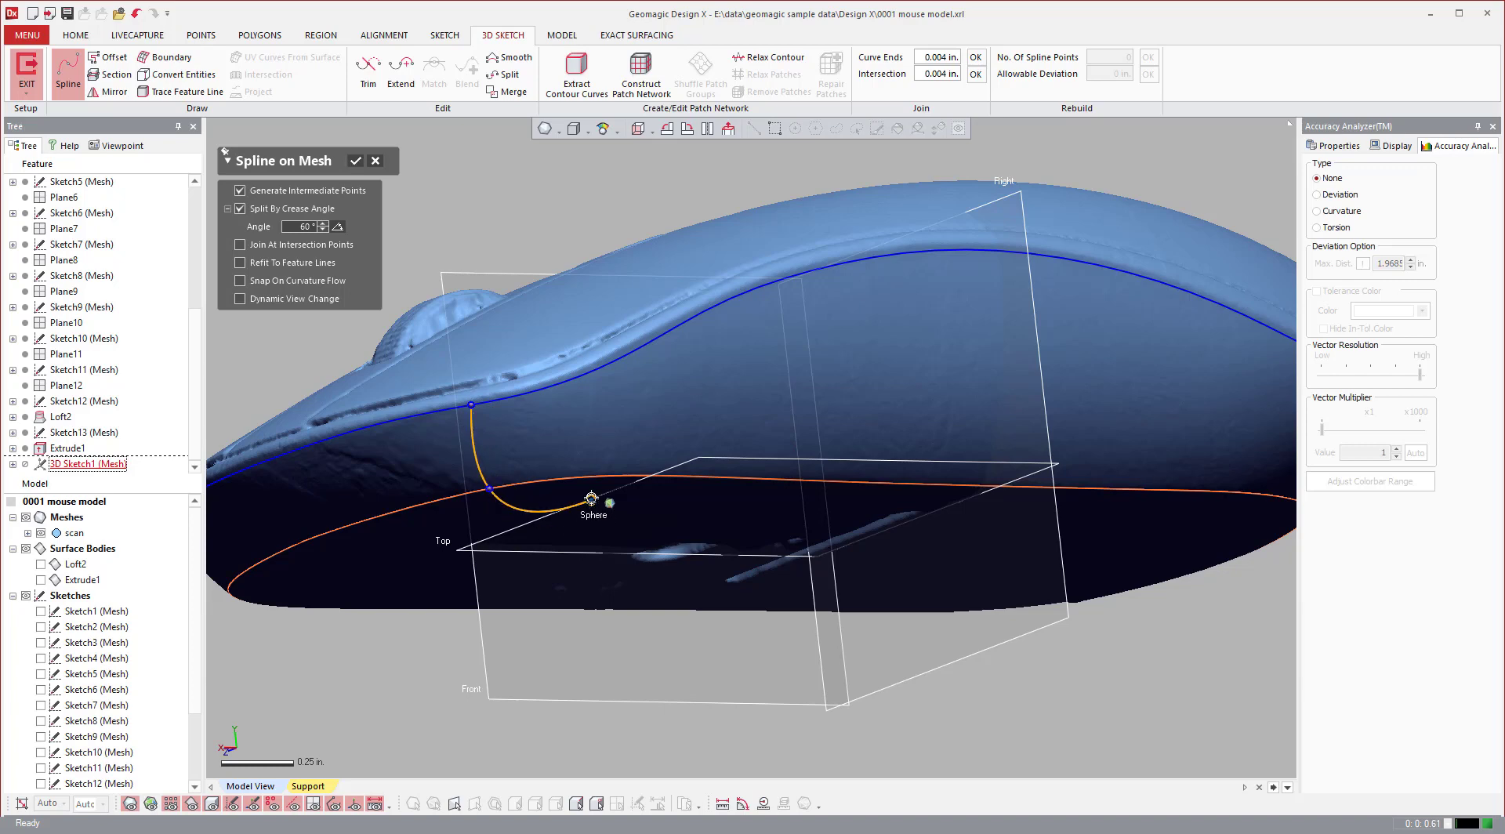
key(Escape)
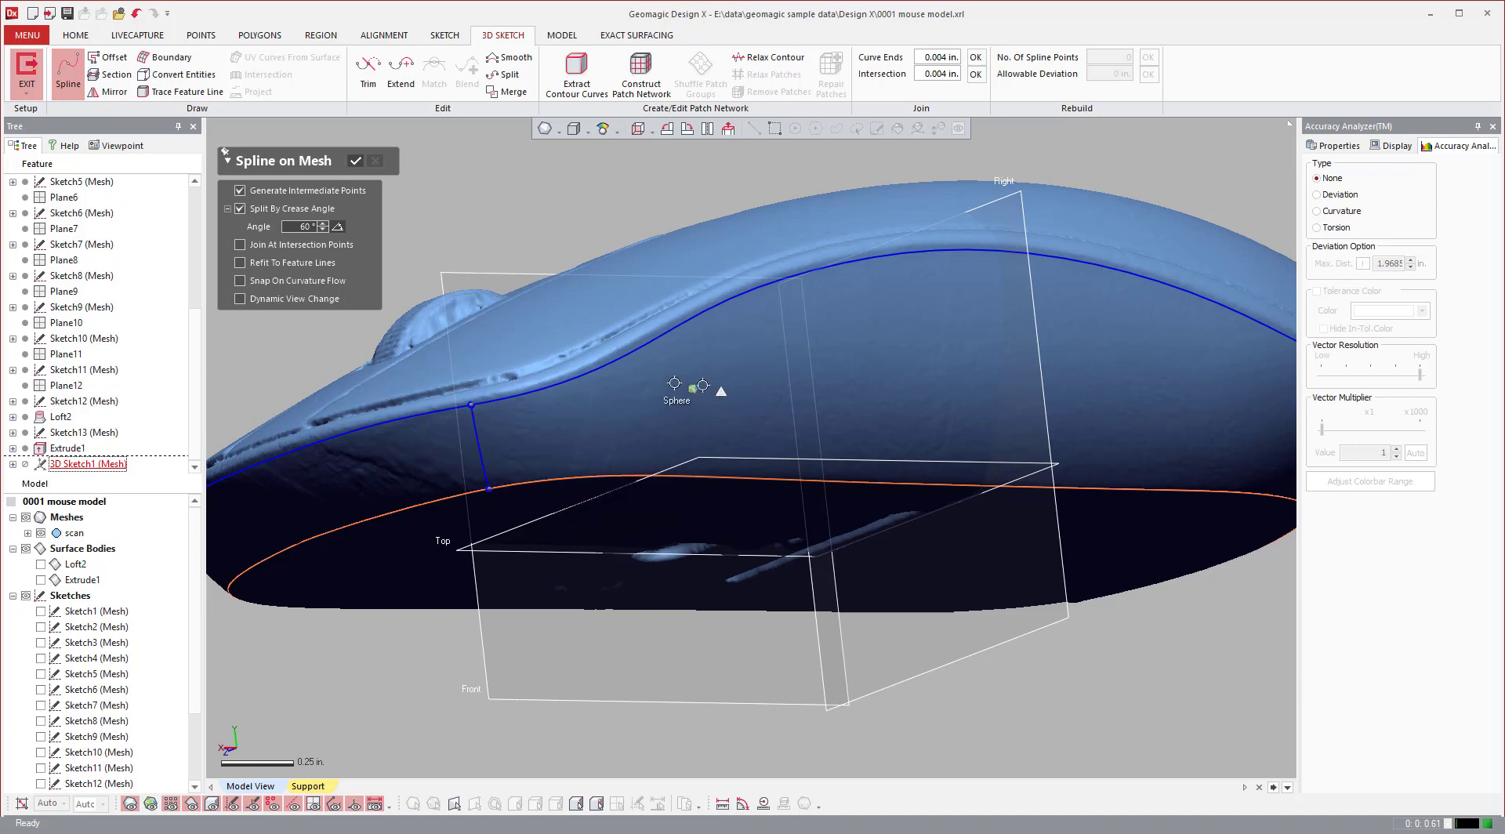
click(616, 361)
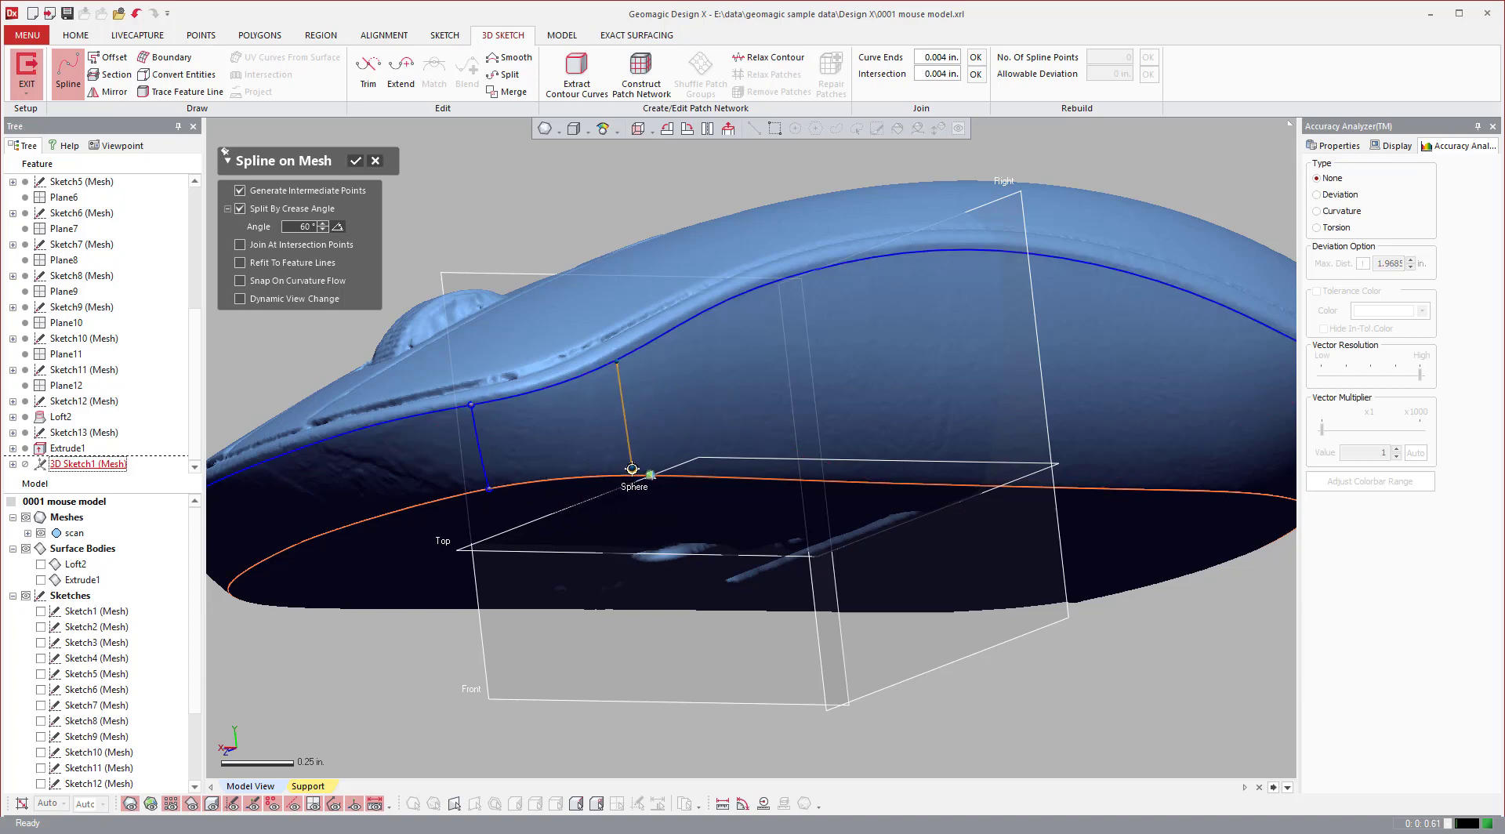
click(633, 476)
key(Escape)
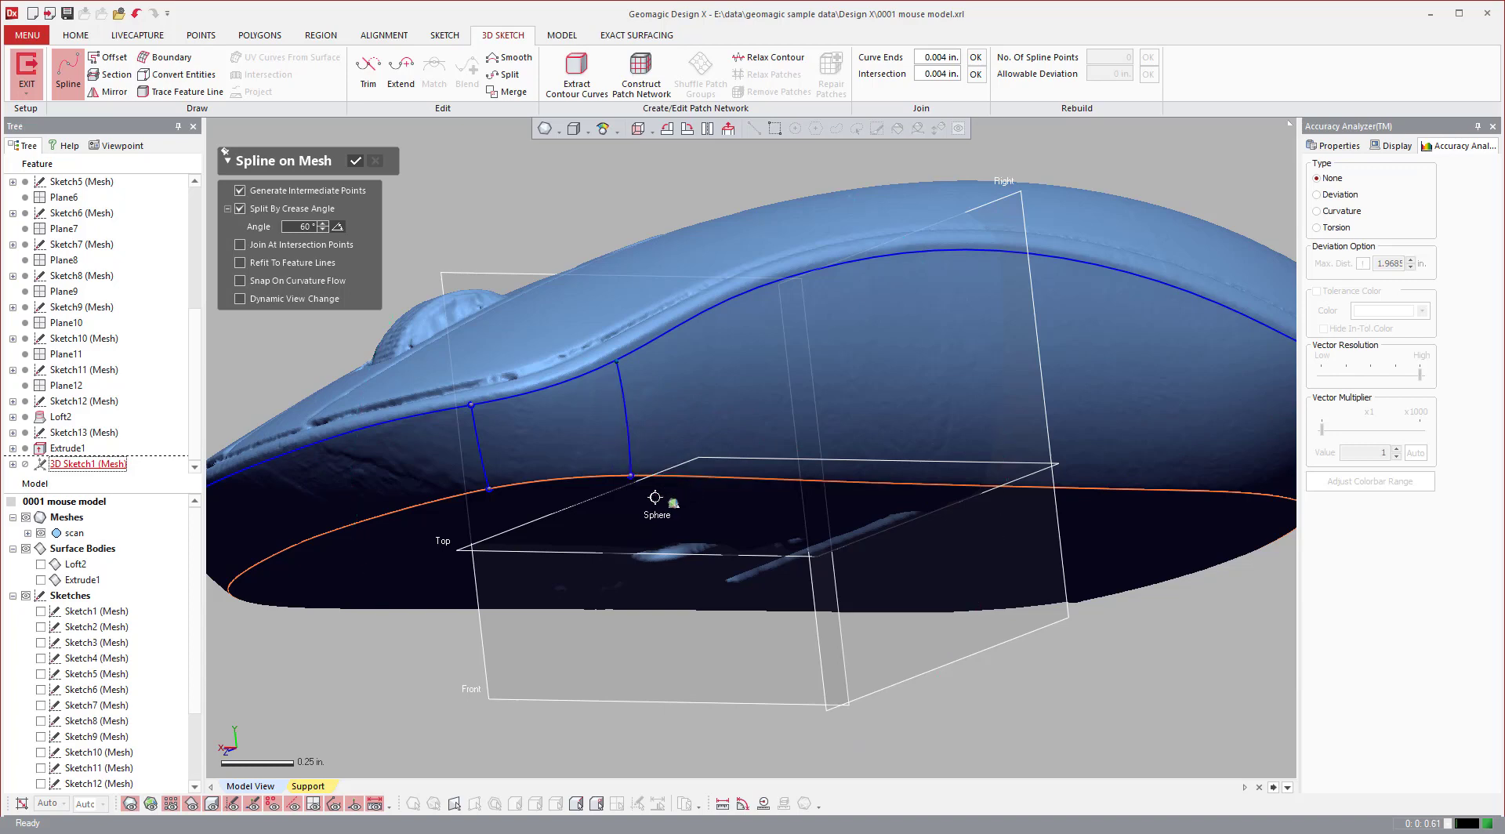
- Draw three more spaced mesh splines from the rim curve to the bottom outline along the middle of the same side wall
right_drag(697, 458, 654, 287)
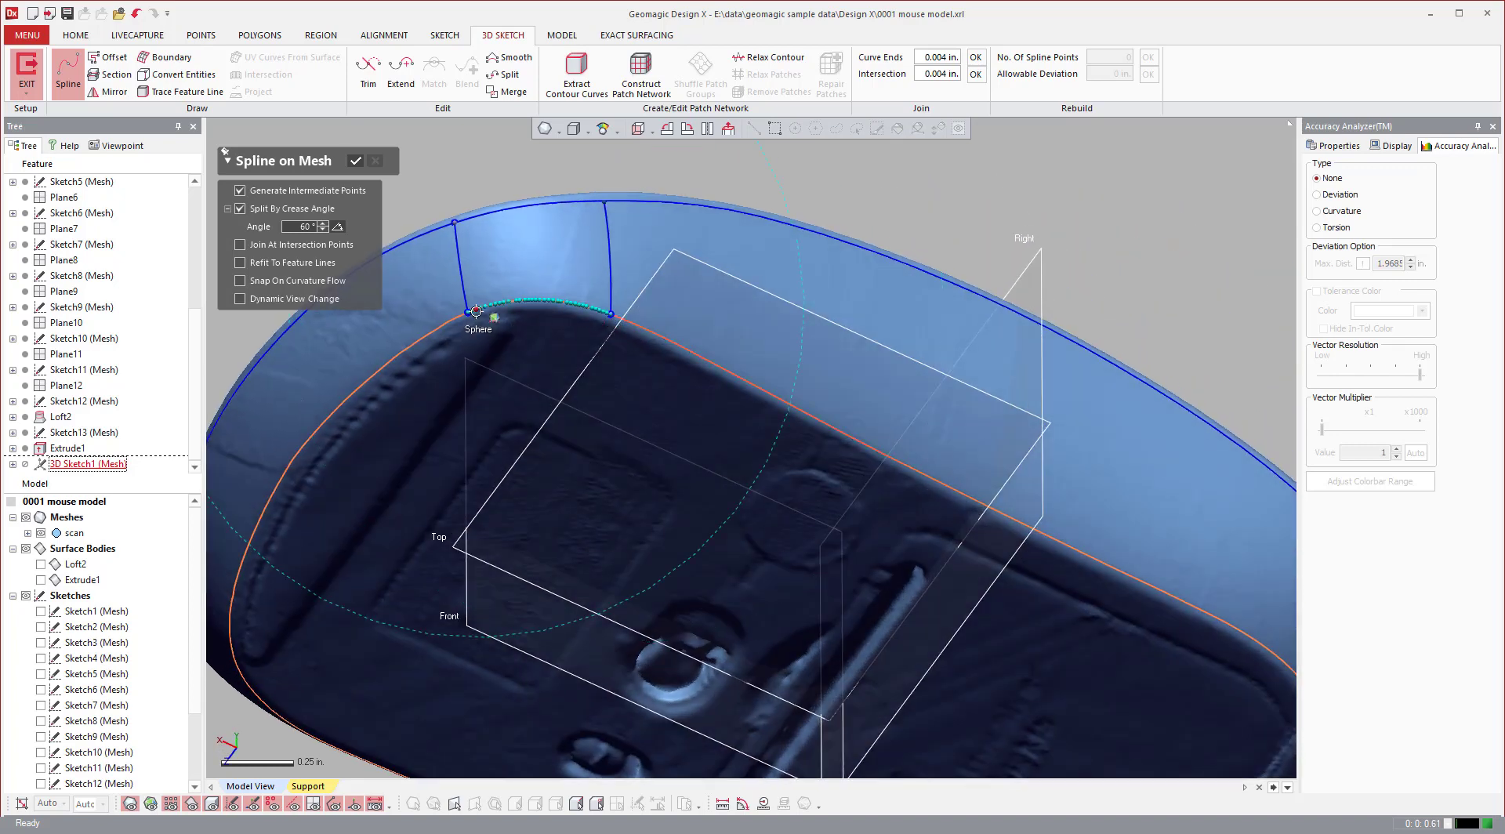
right_drag(840, 241, 655, 268)
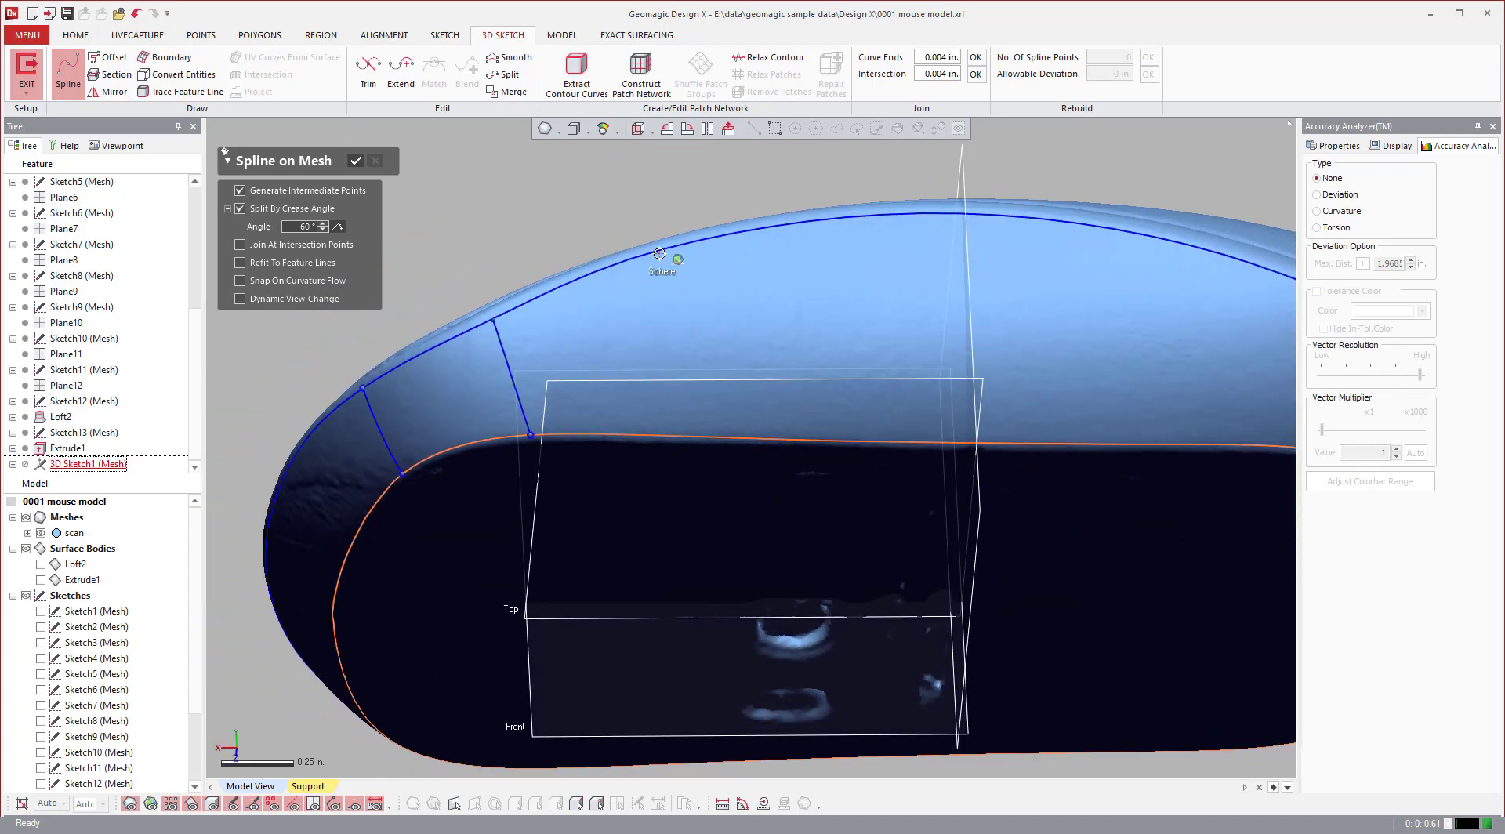
click(660, 249)
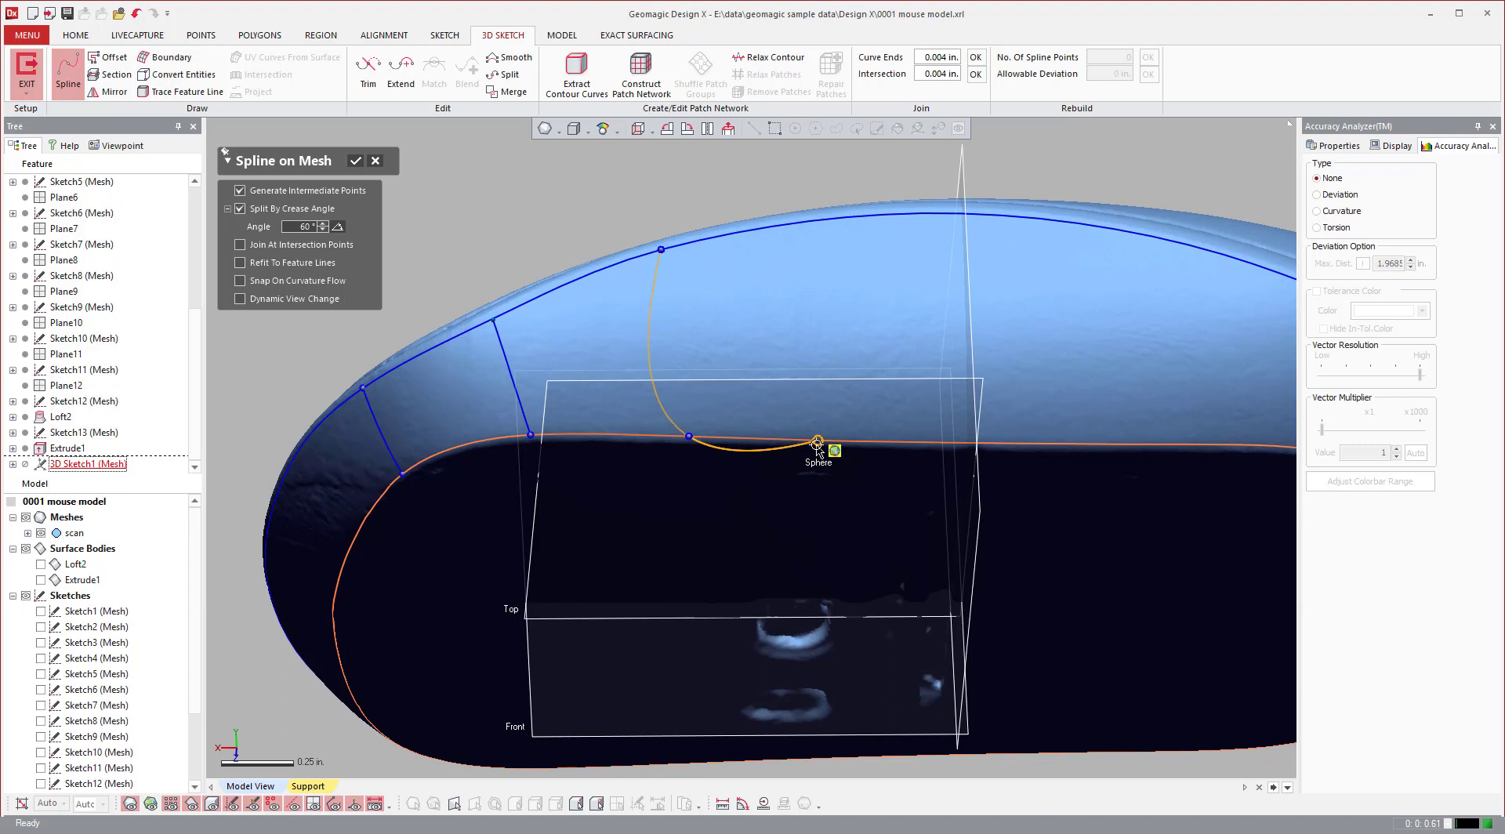
click(689, 435)
click(869, 215)
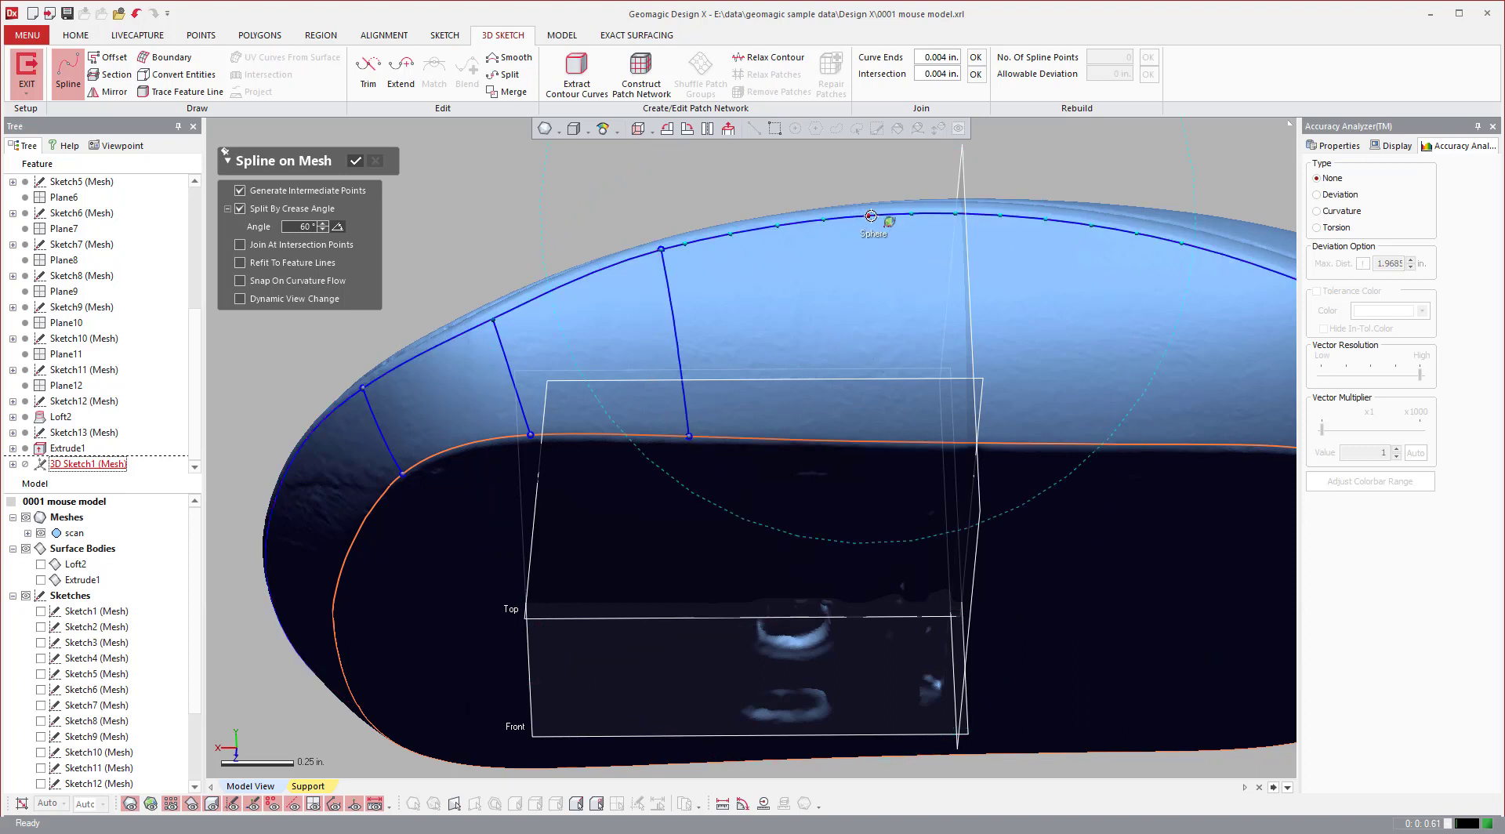
click(885, 439)
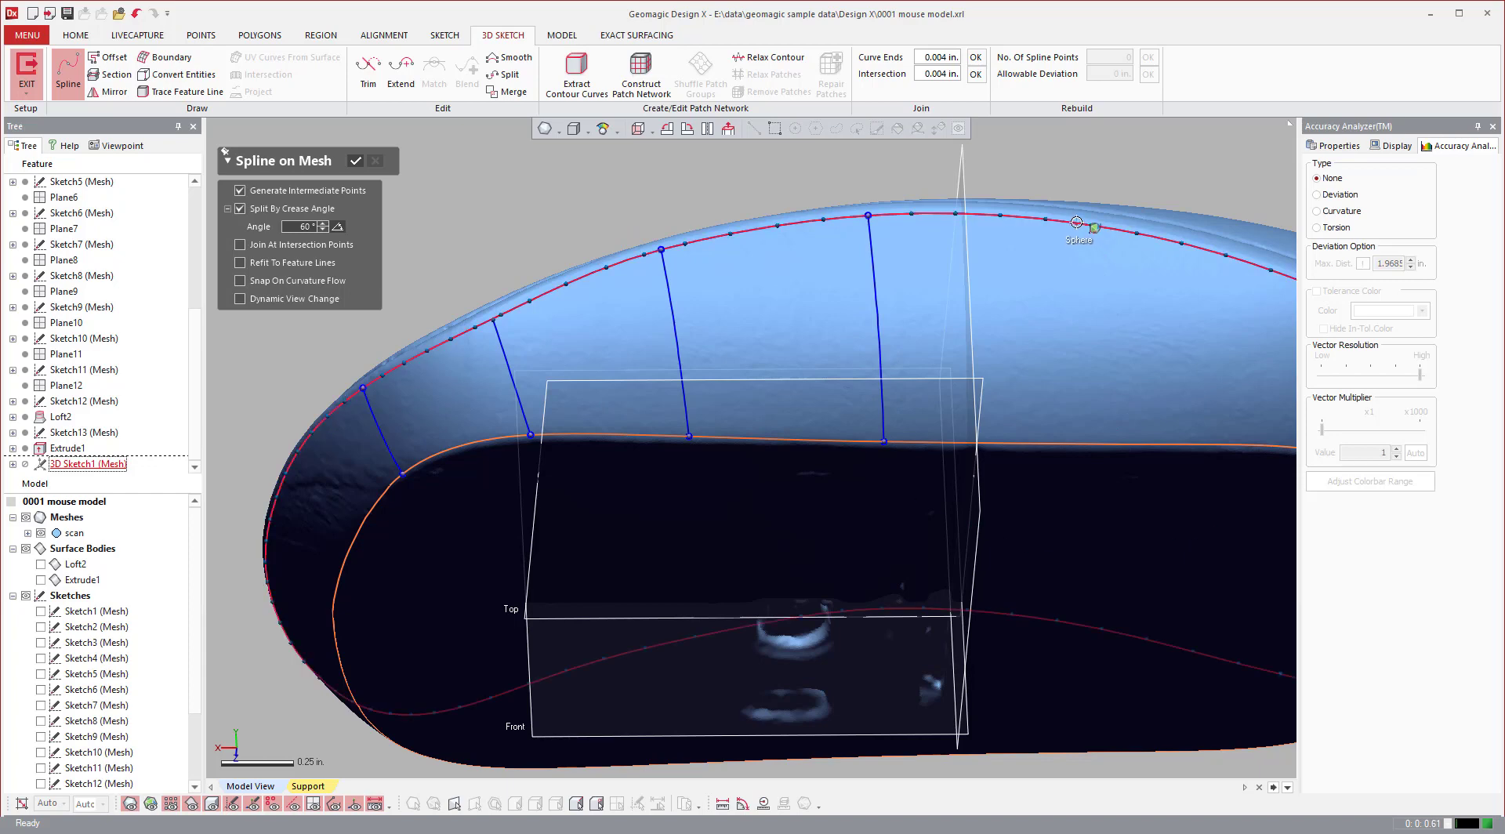
click(1076, 222)
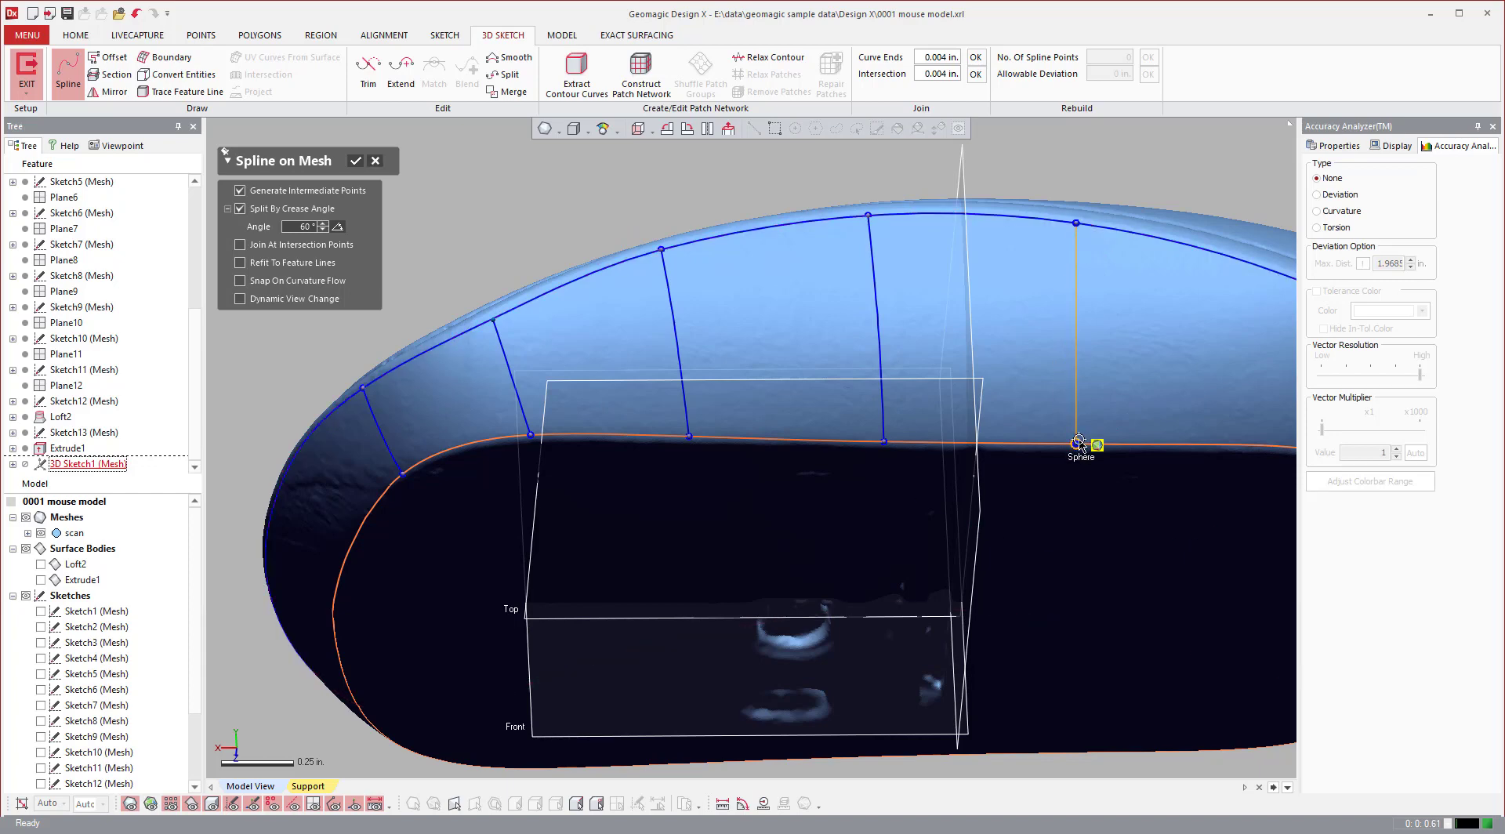
click(1078, 441)
- Draw one more mesh spline from the rim curve down to the bottom outline near the rear of the same side wall
right_drag(985, 427, 1099, 286)
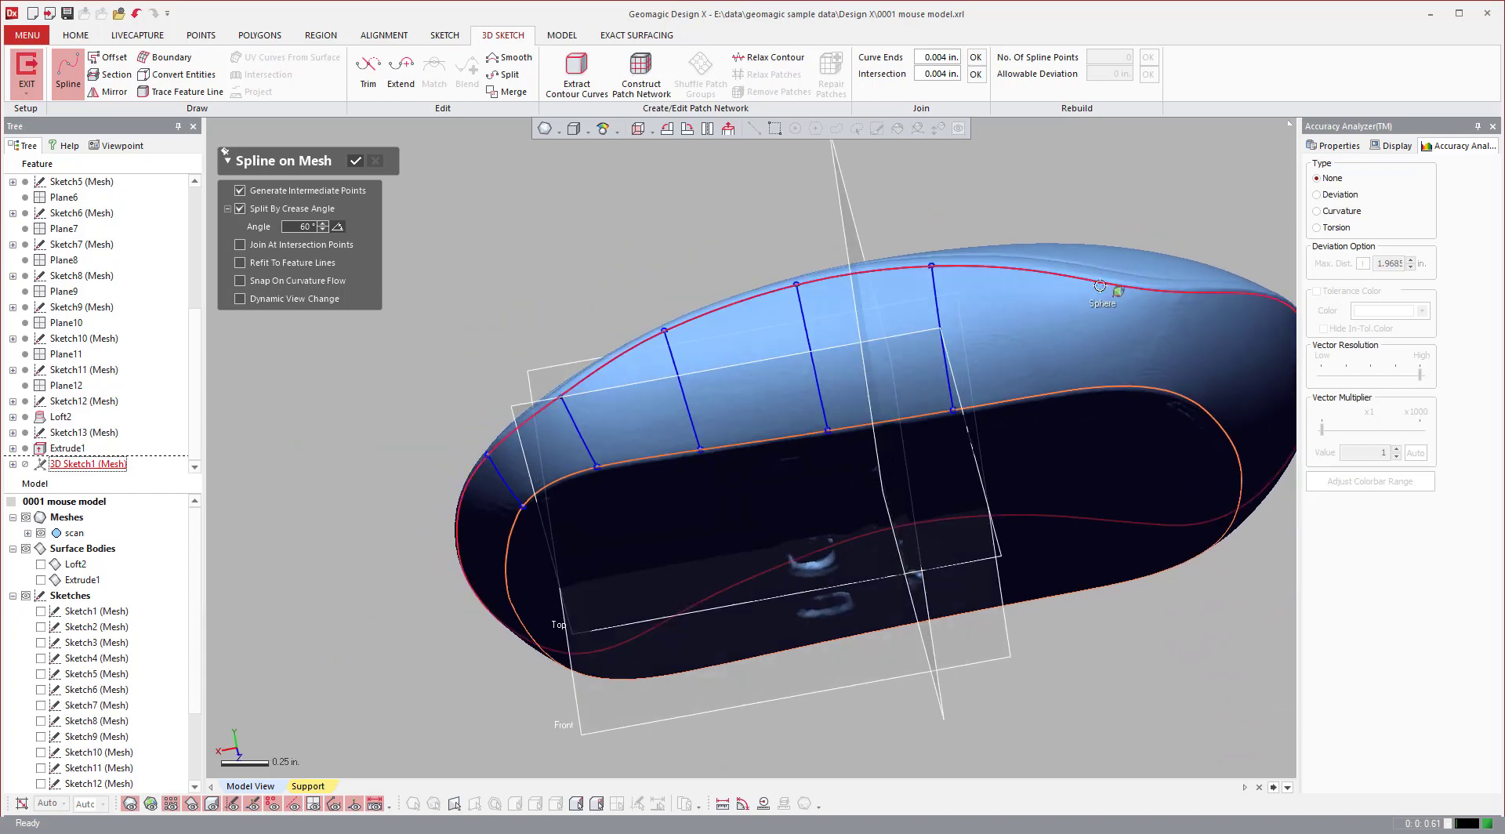
click(1095, 279)
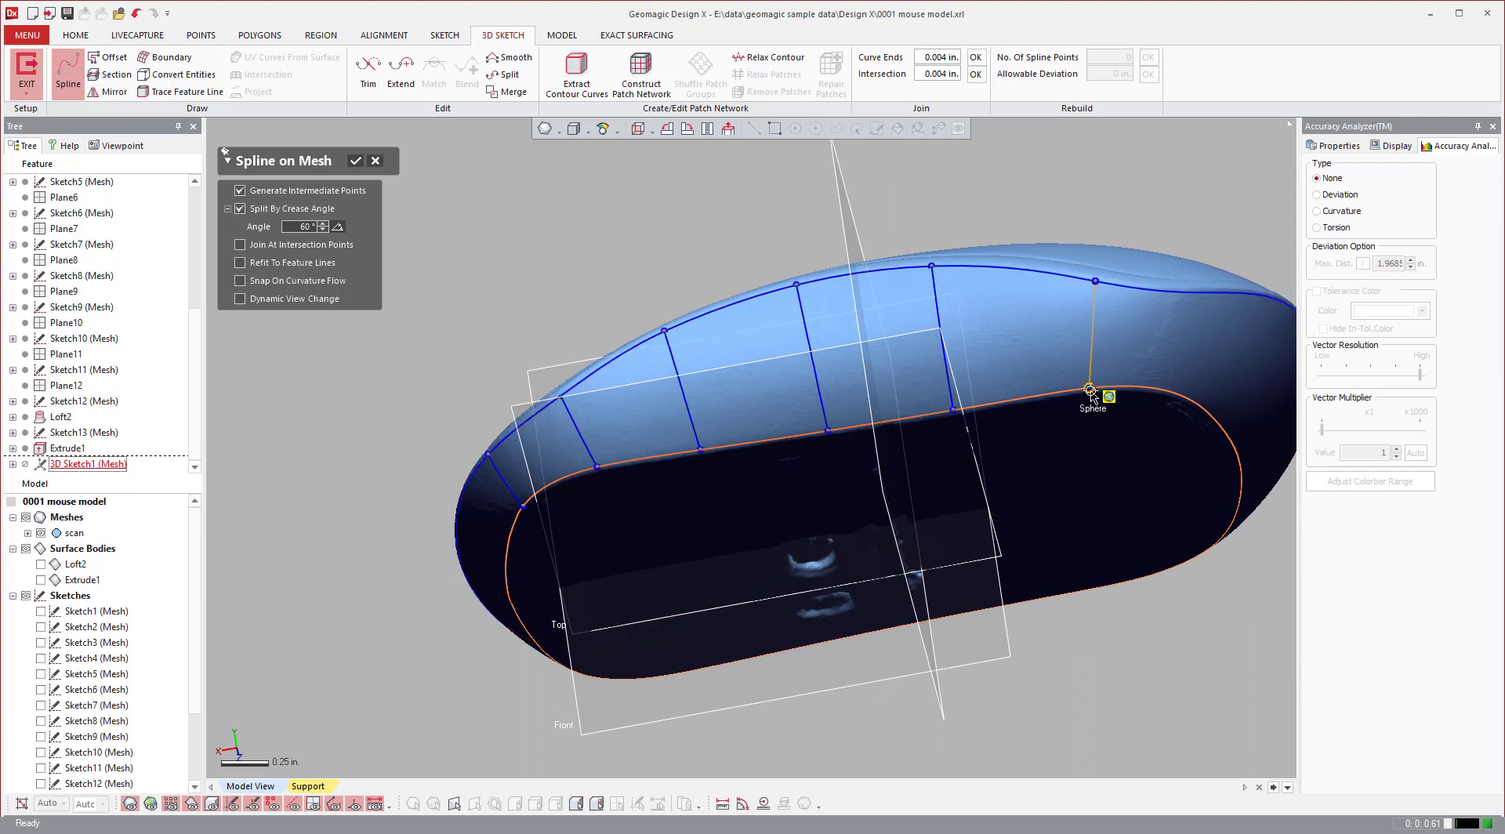
click(1089, 388)
key(Escape)
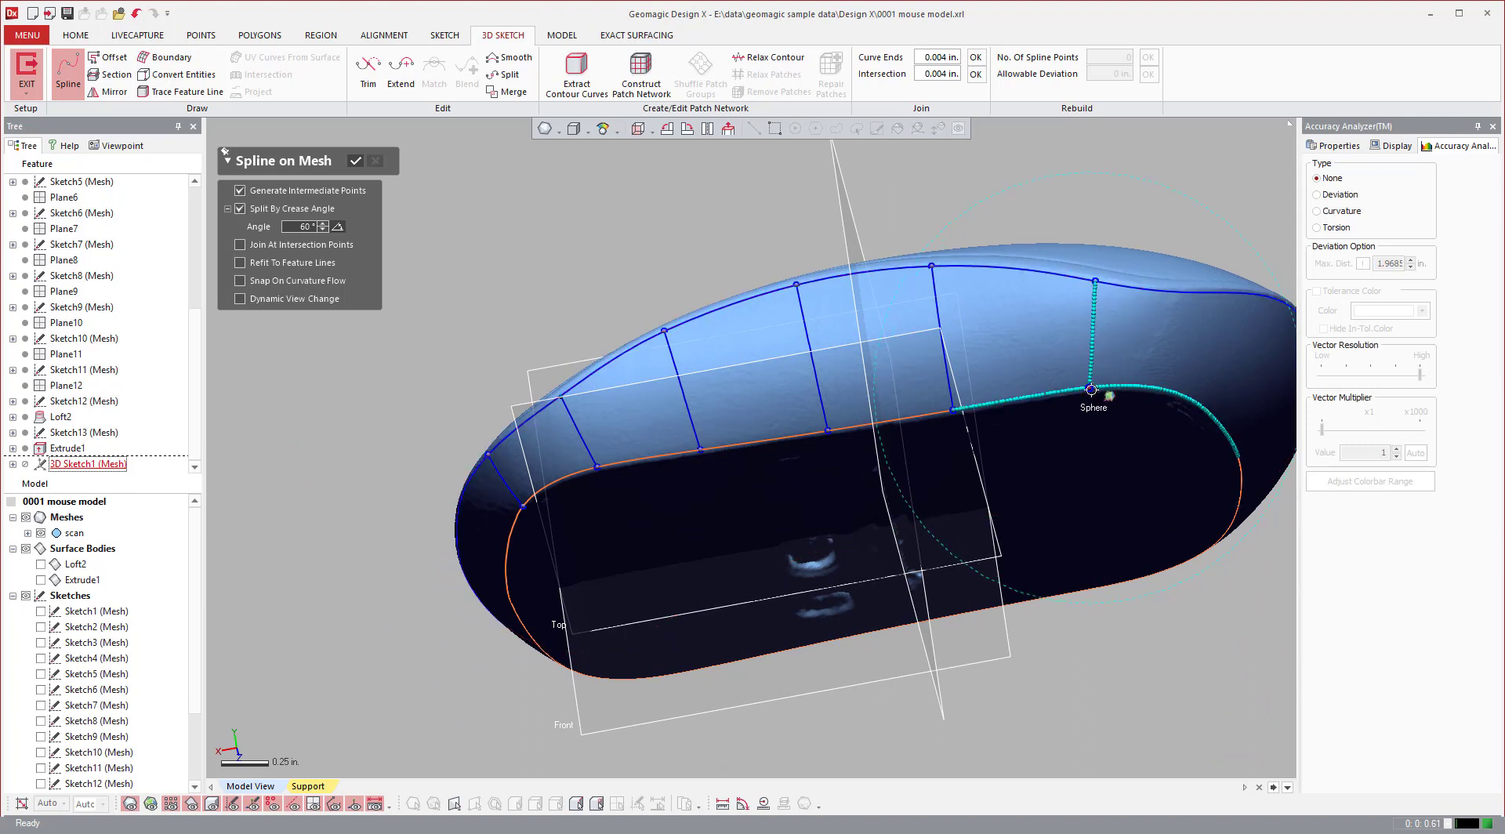
- Draw a mesh spline from just off the rim curve down to the bottom outline at the mouse's rear corner
click(1211, 291)
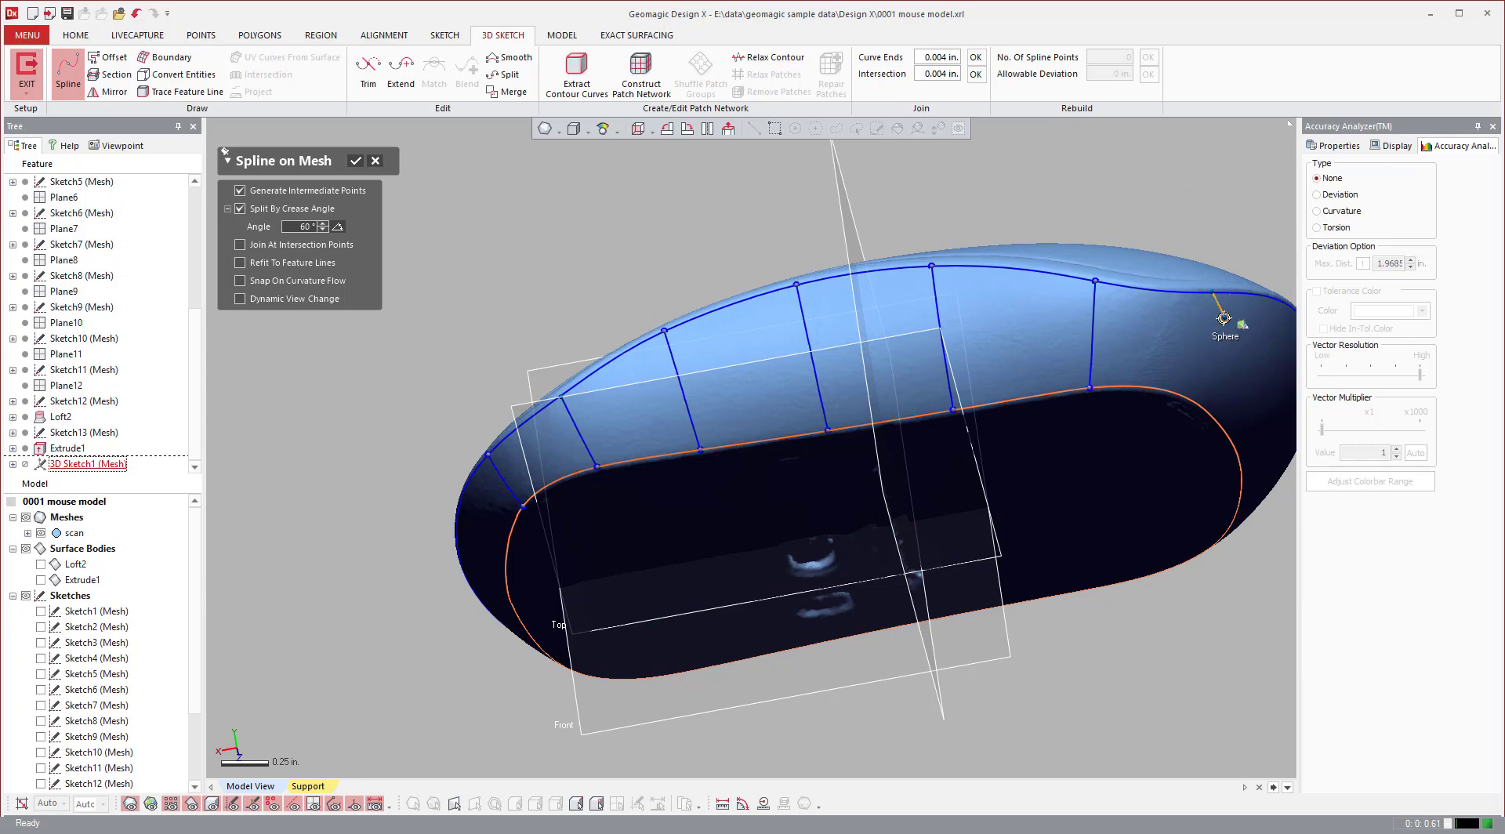
scroll(1222, 318, up, 10)
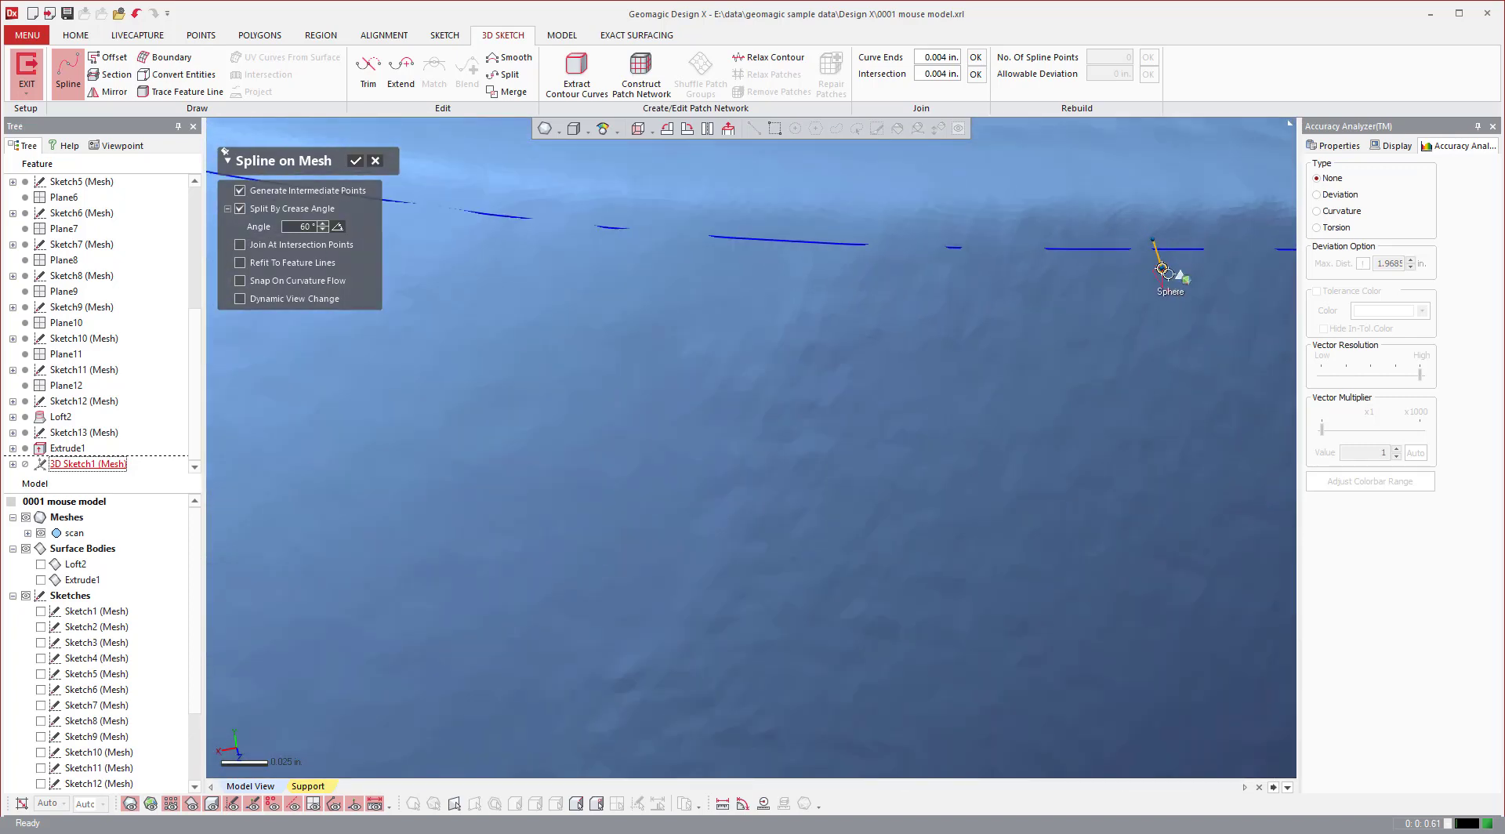
scroll(1112, 428, down, 6)
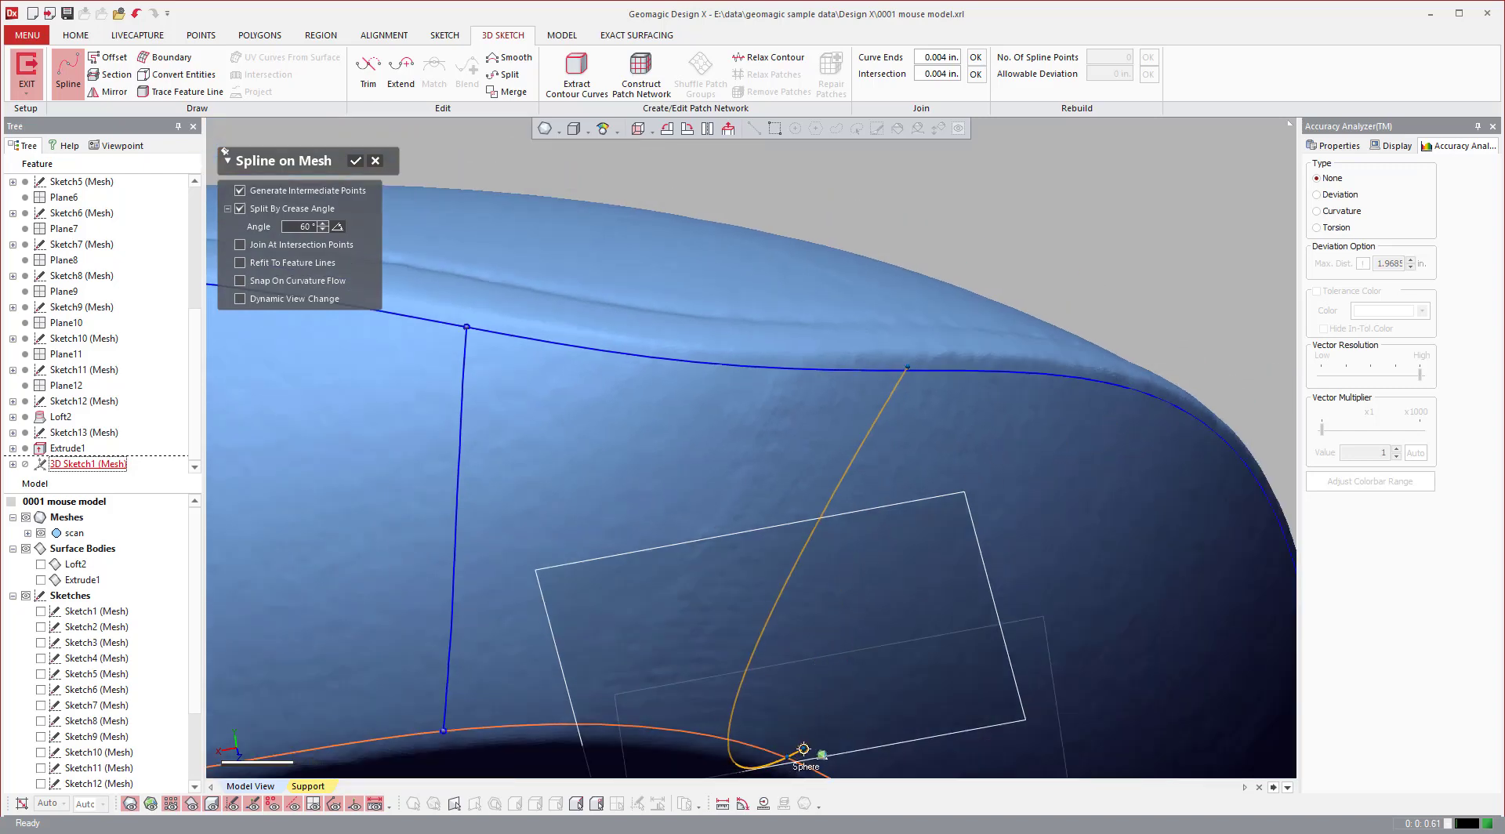
double_click(804, 752)
- Move the loose upper endpoint of the rear corner spline onto the rim curve so both curves connect
scroll(929, 388, up, 8)
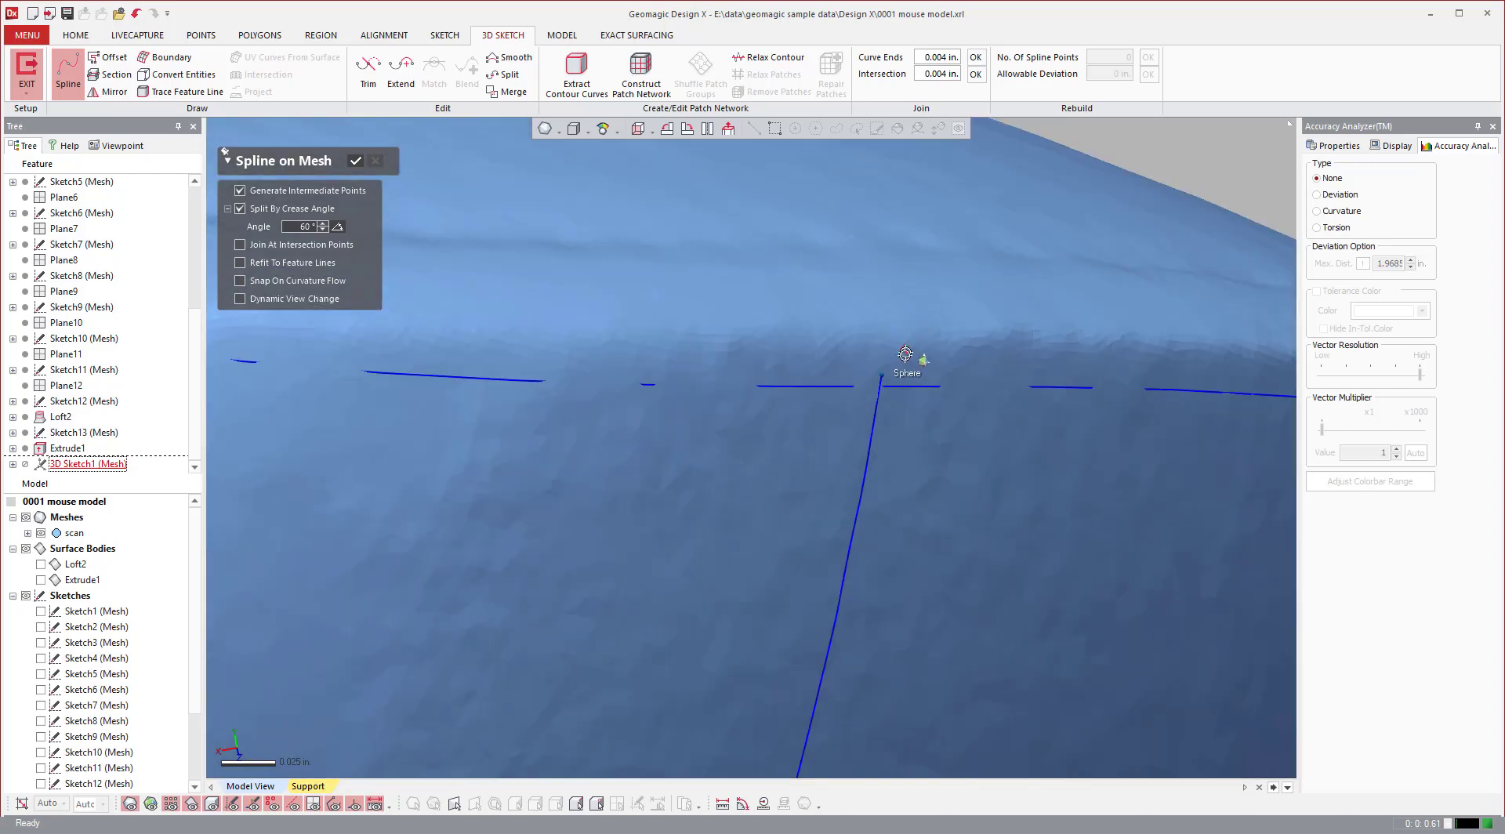
key(Escape)
drag(883, 376, 892, 392)
scroll(919, 359, down, 1)
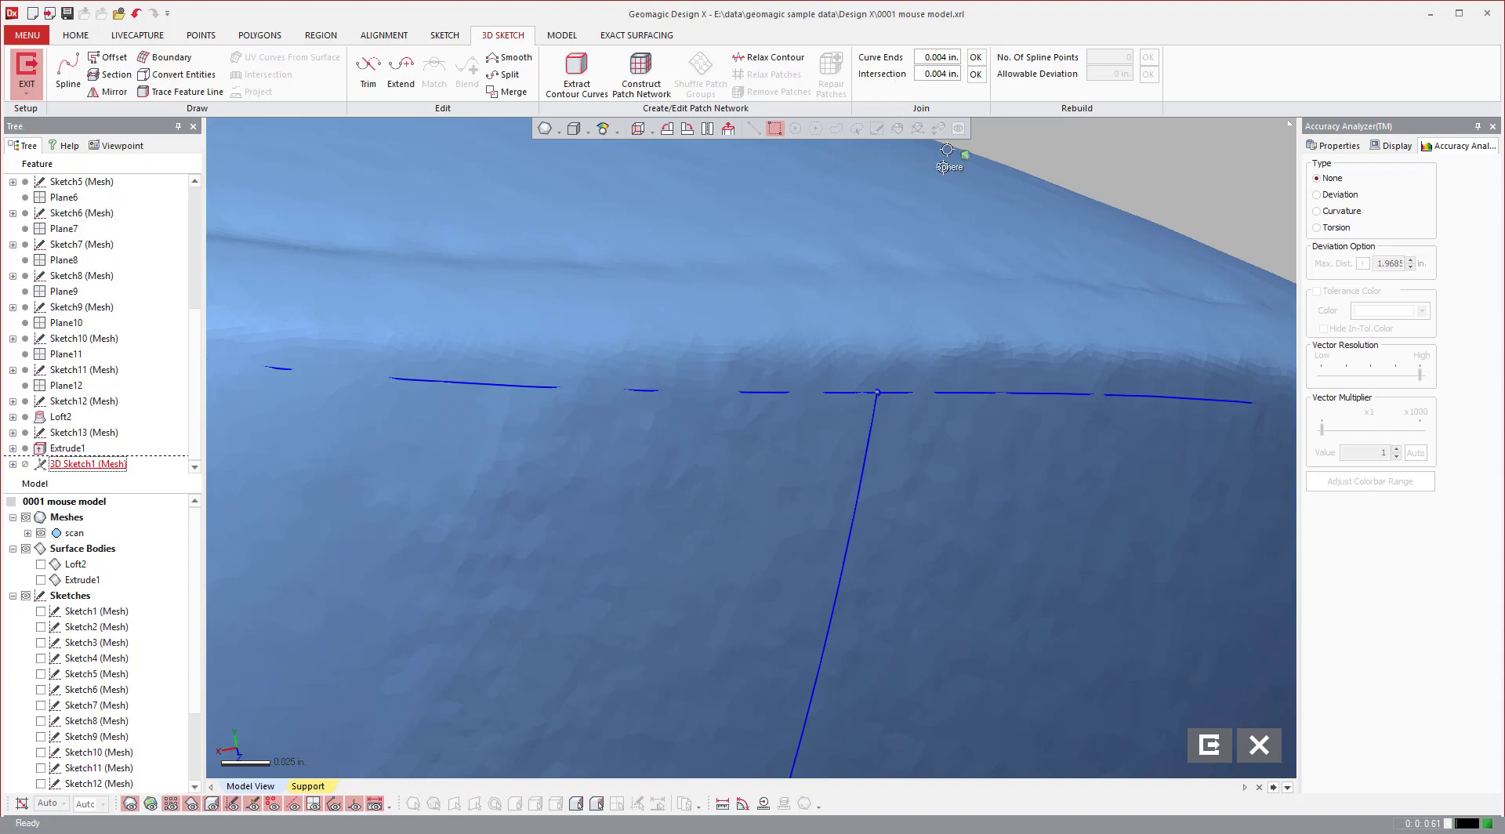
click(939, 75)
scroll(953, 287, down, 1)
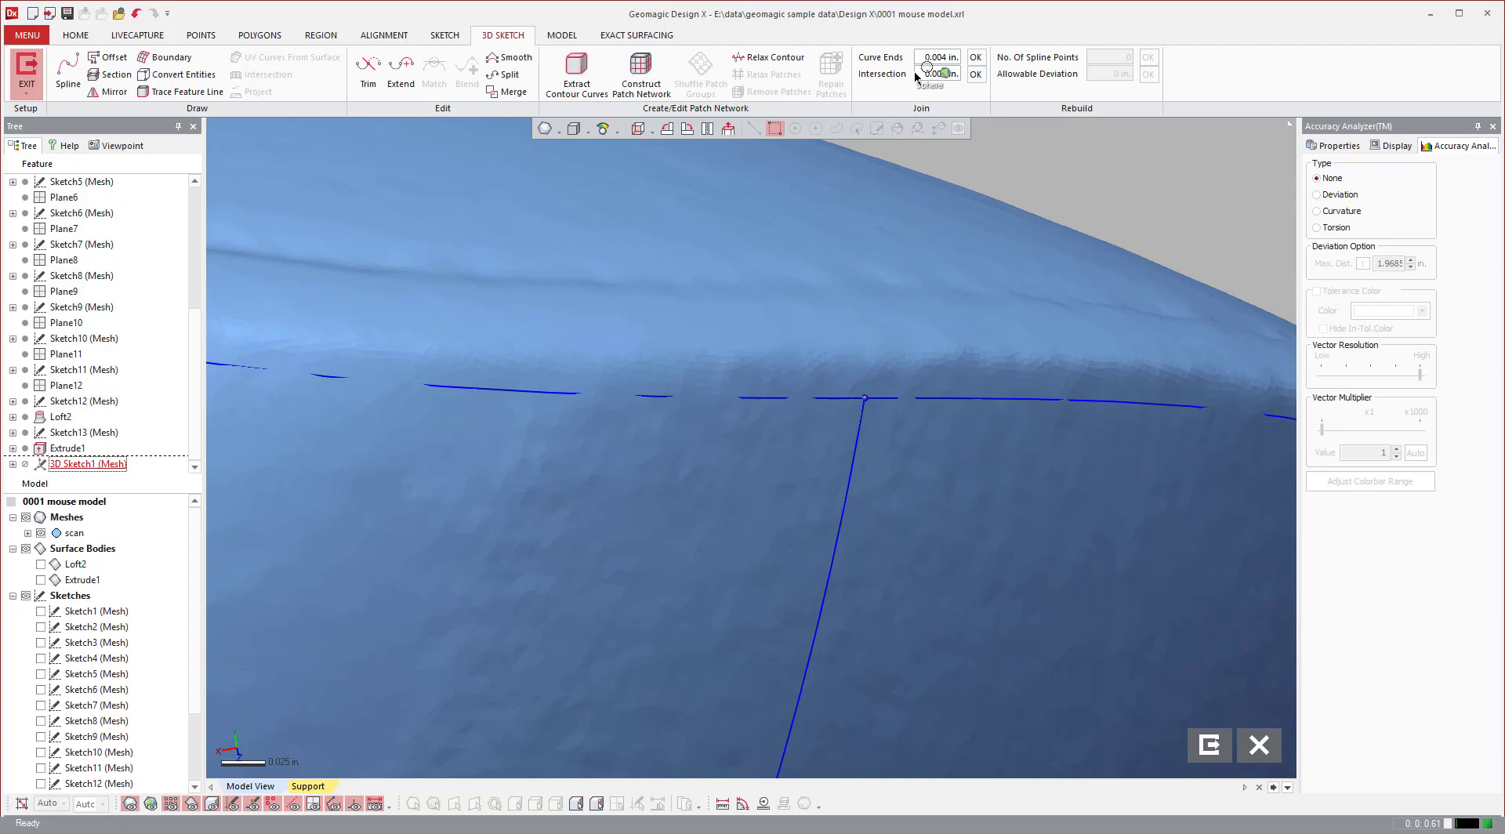
scroll(983, 321, down, 6)
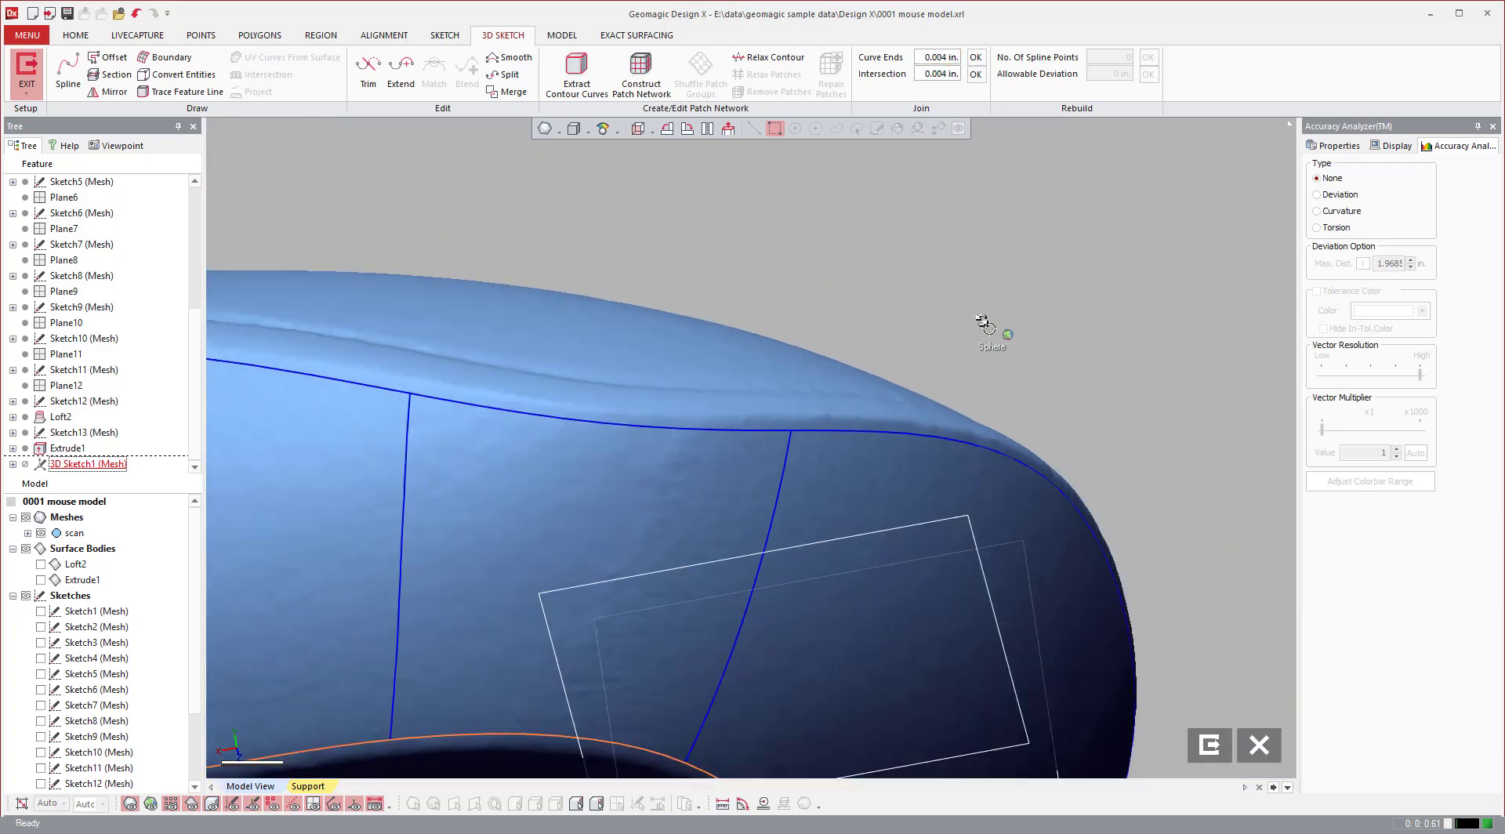
- Draw two spaced mesh splines from the rim curve to the bottom outline across the rounded rear end
right_drag(1098, 390, 698, 346)
right_drag(1285, 315, 1097, 287)
click(68, 69)
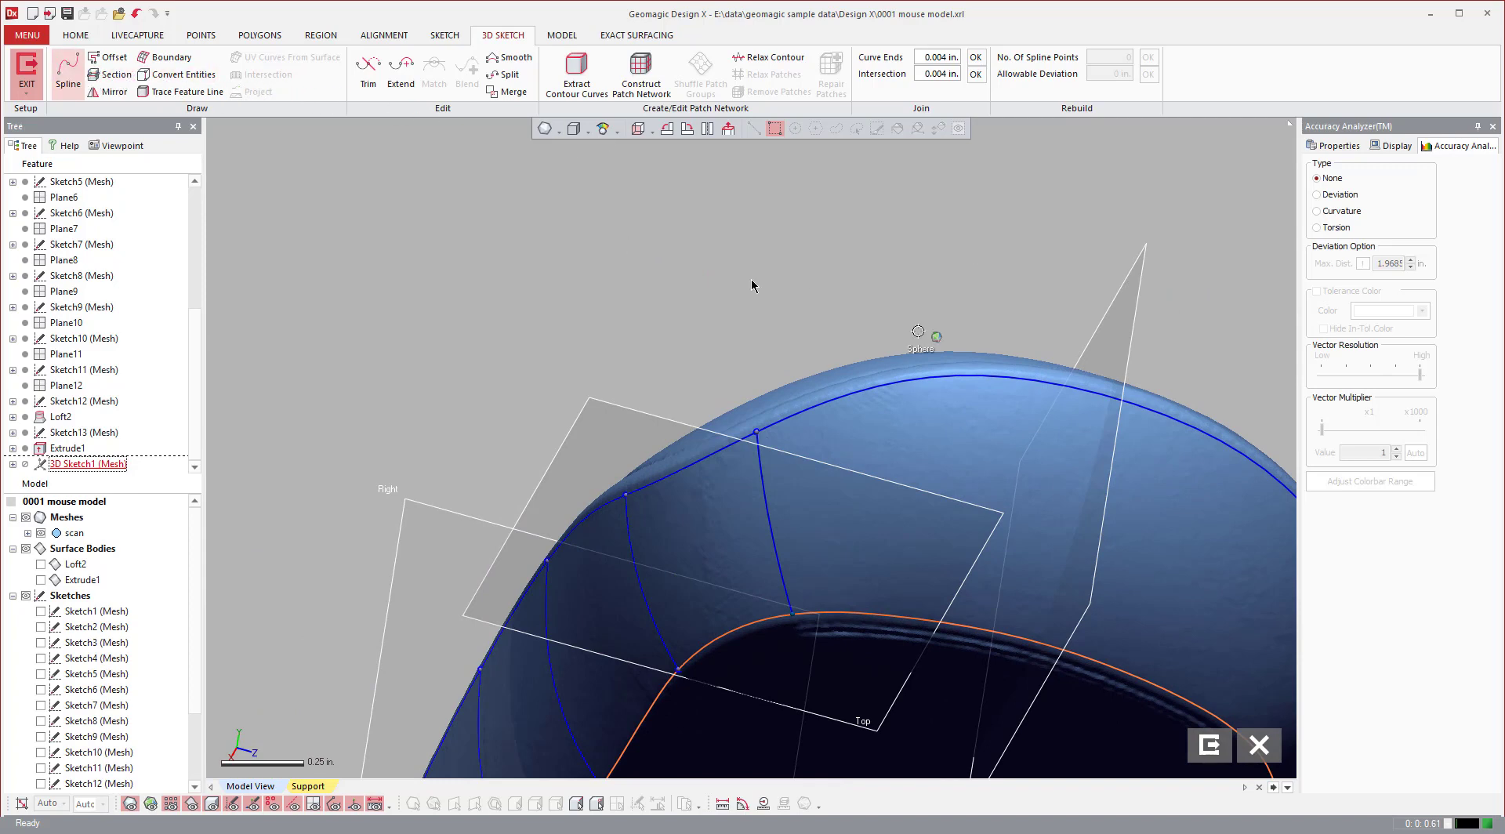
click(961, 383)
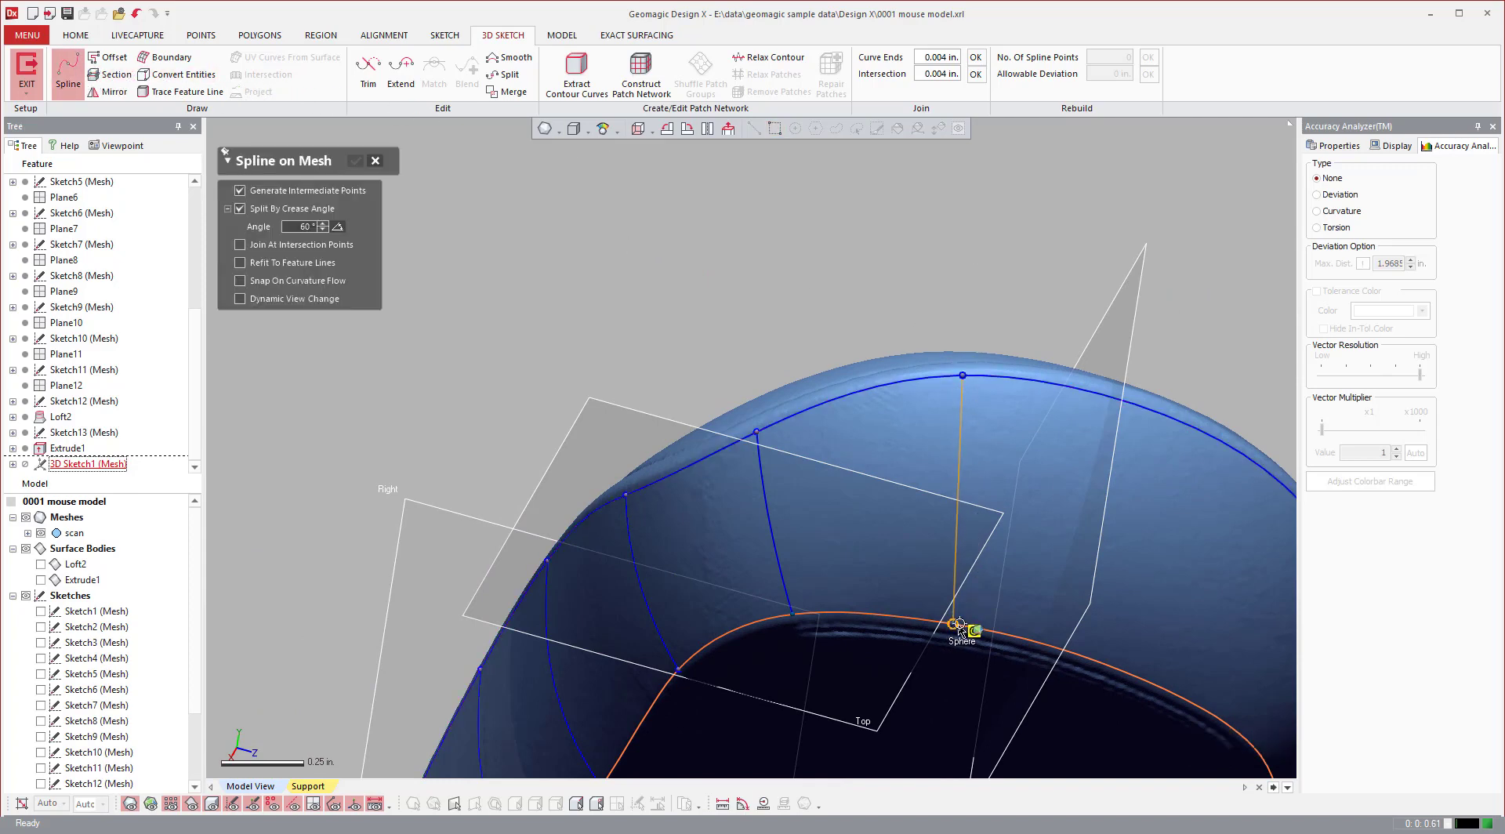
double_click(957, 625)
right_drag(1136, 356, 1002, 343)
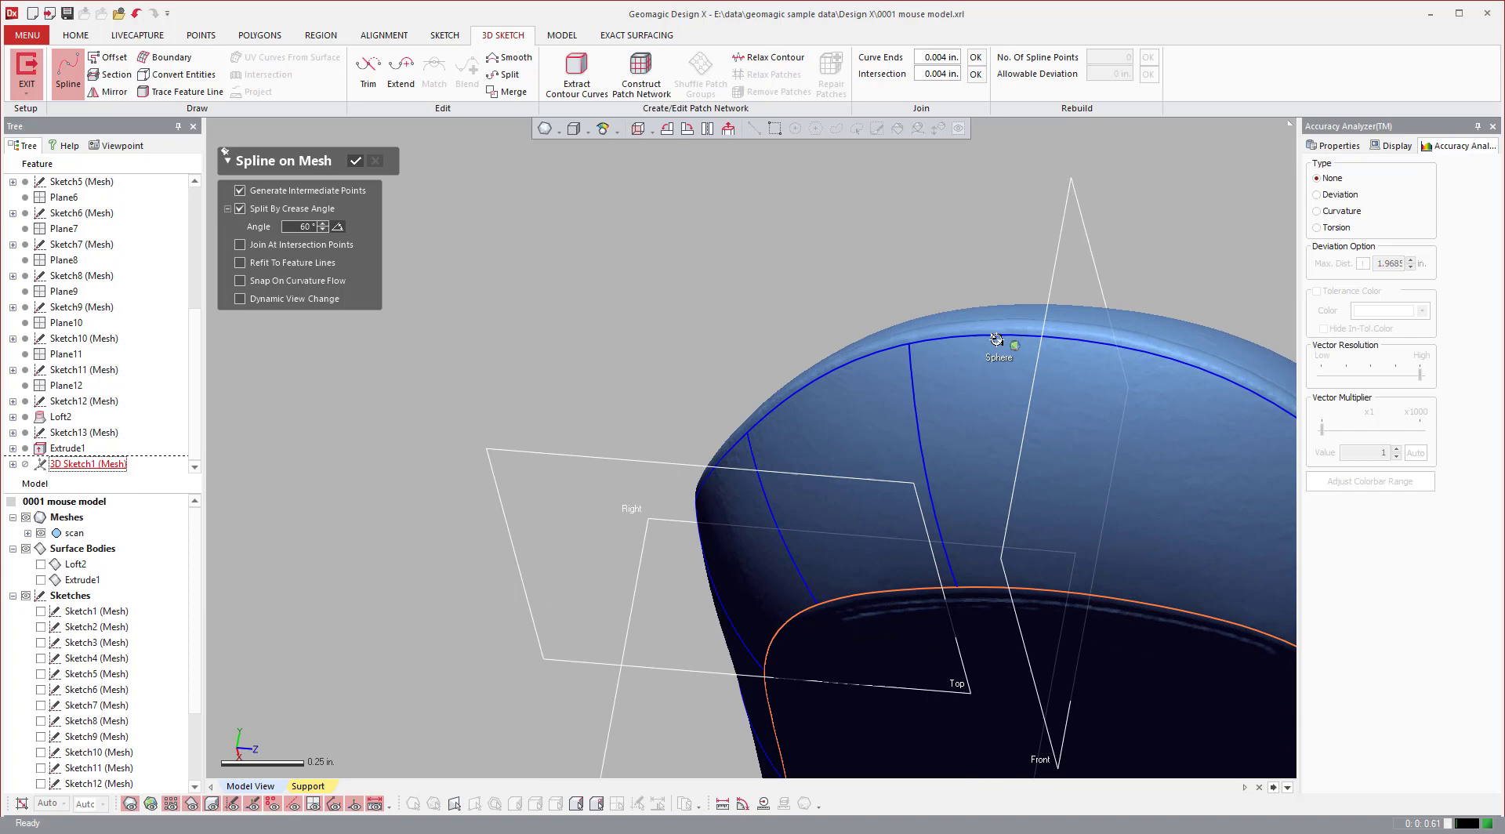
click(1078, 339)
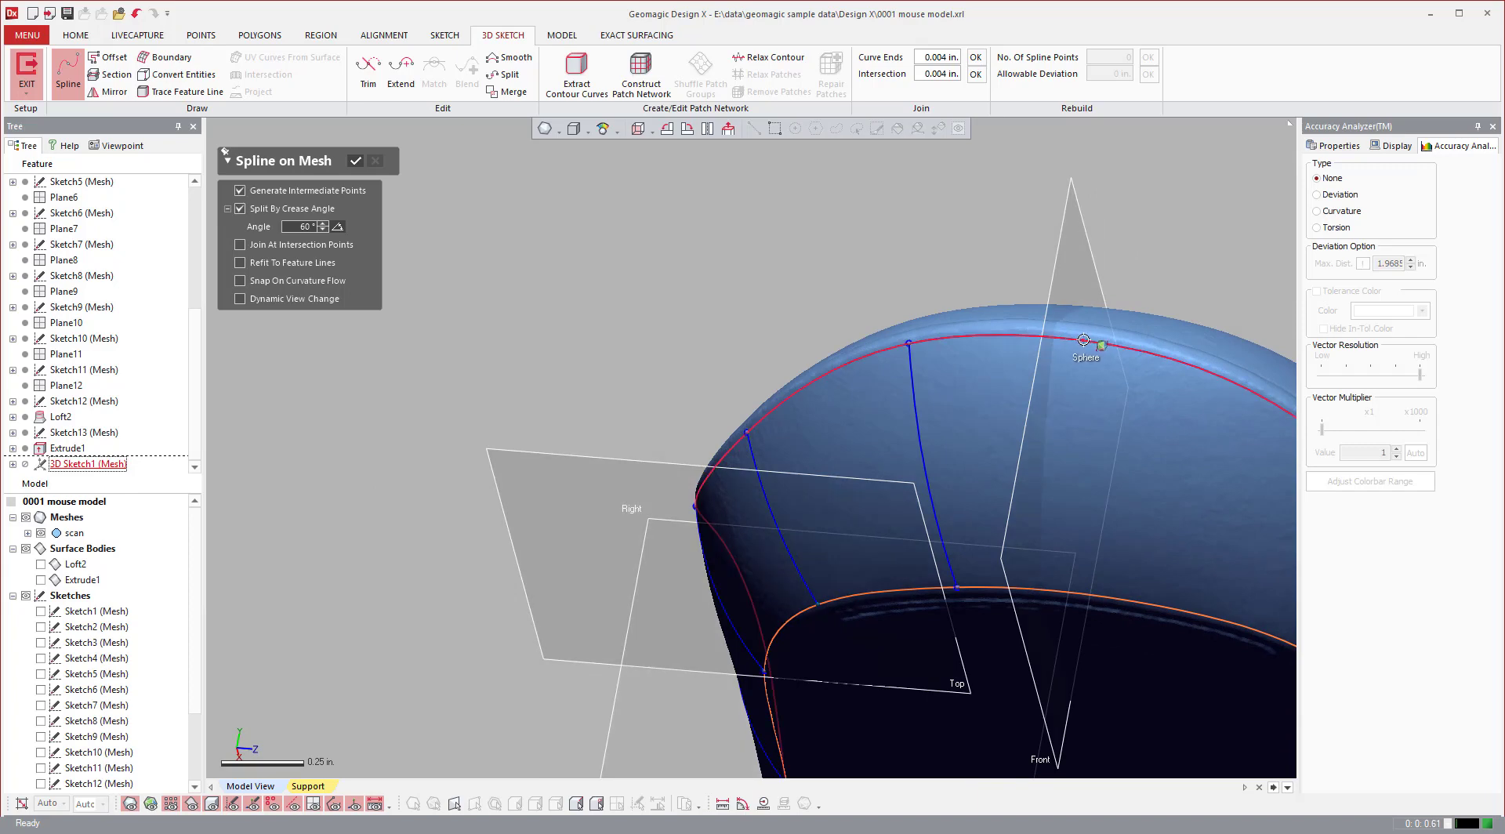
double_click(1064, 591)
- Continue around the far rear corner with two more rim-to-outline mesh splines, undoing the accidental displacement of the rim curve
right_drag(999, 513, 983, 363)
scroll(1027, 502, down, 5)
scroll(857, 346, up, 5)
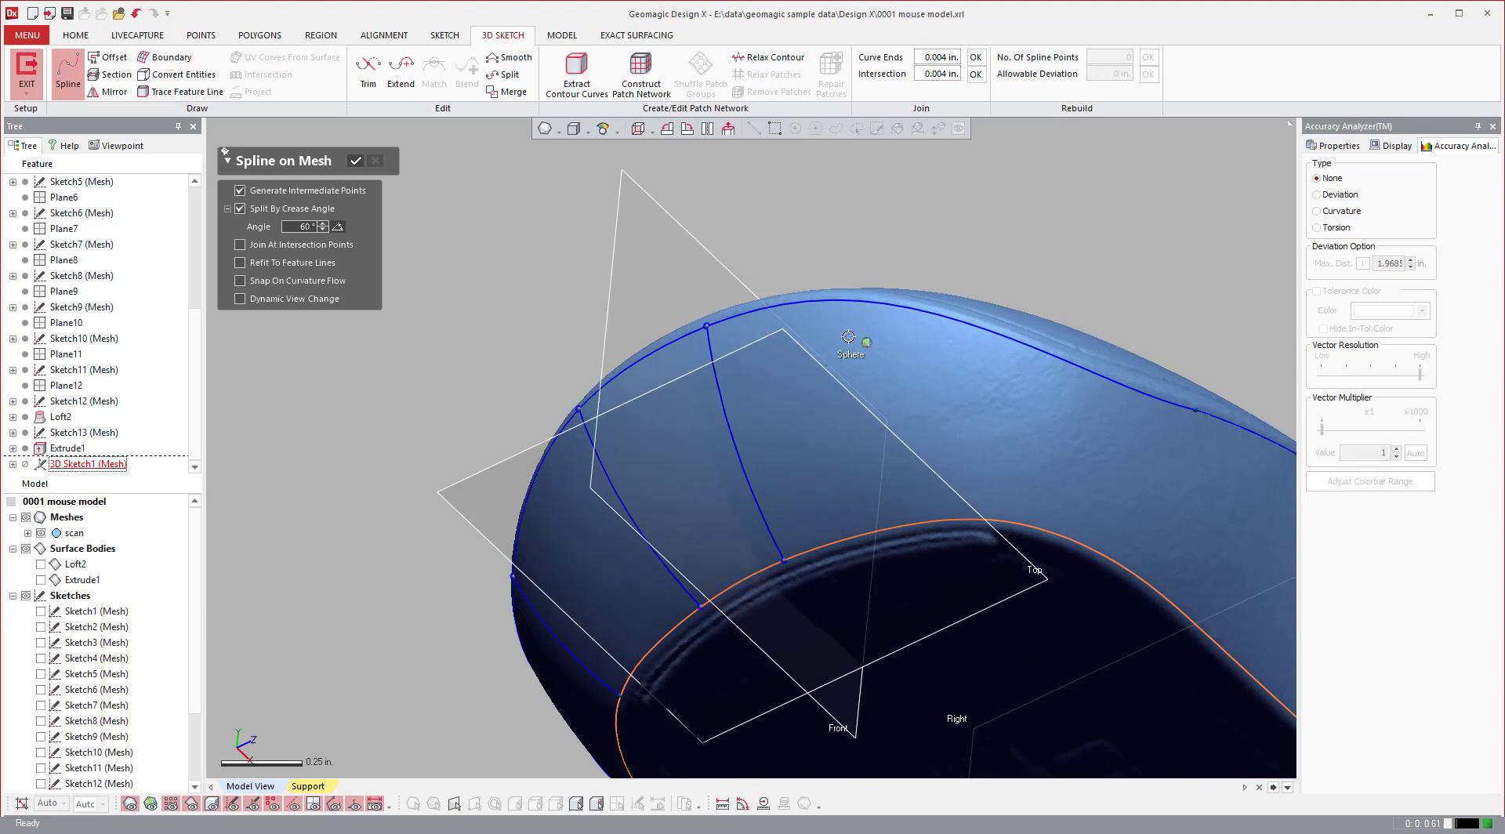
drag(948, 319, 945, 383)
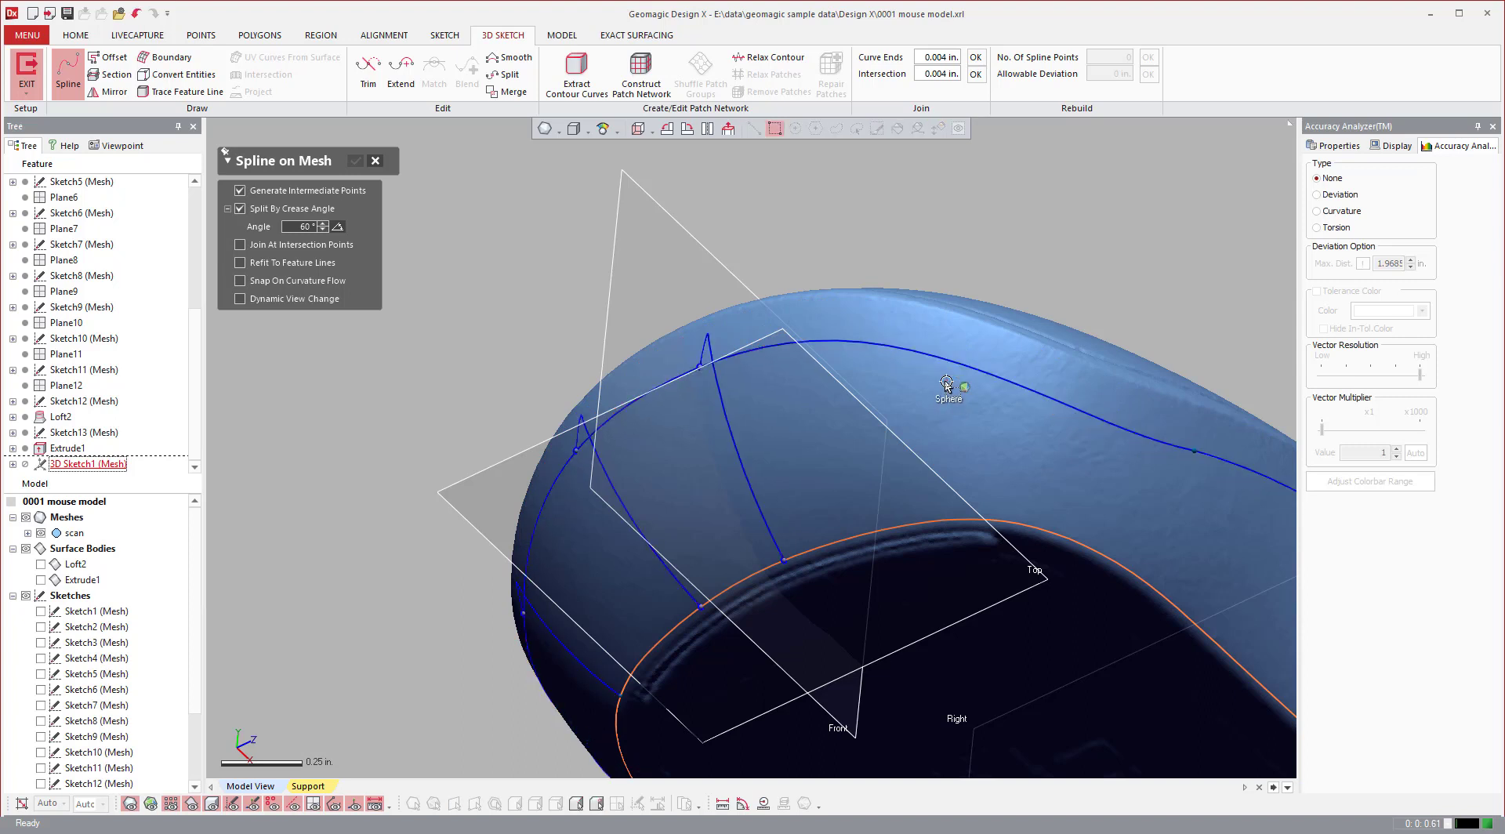
key(ctrl+z)
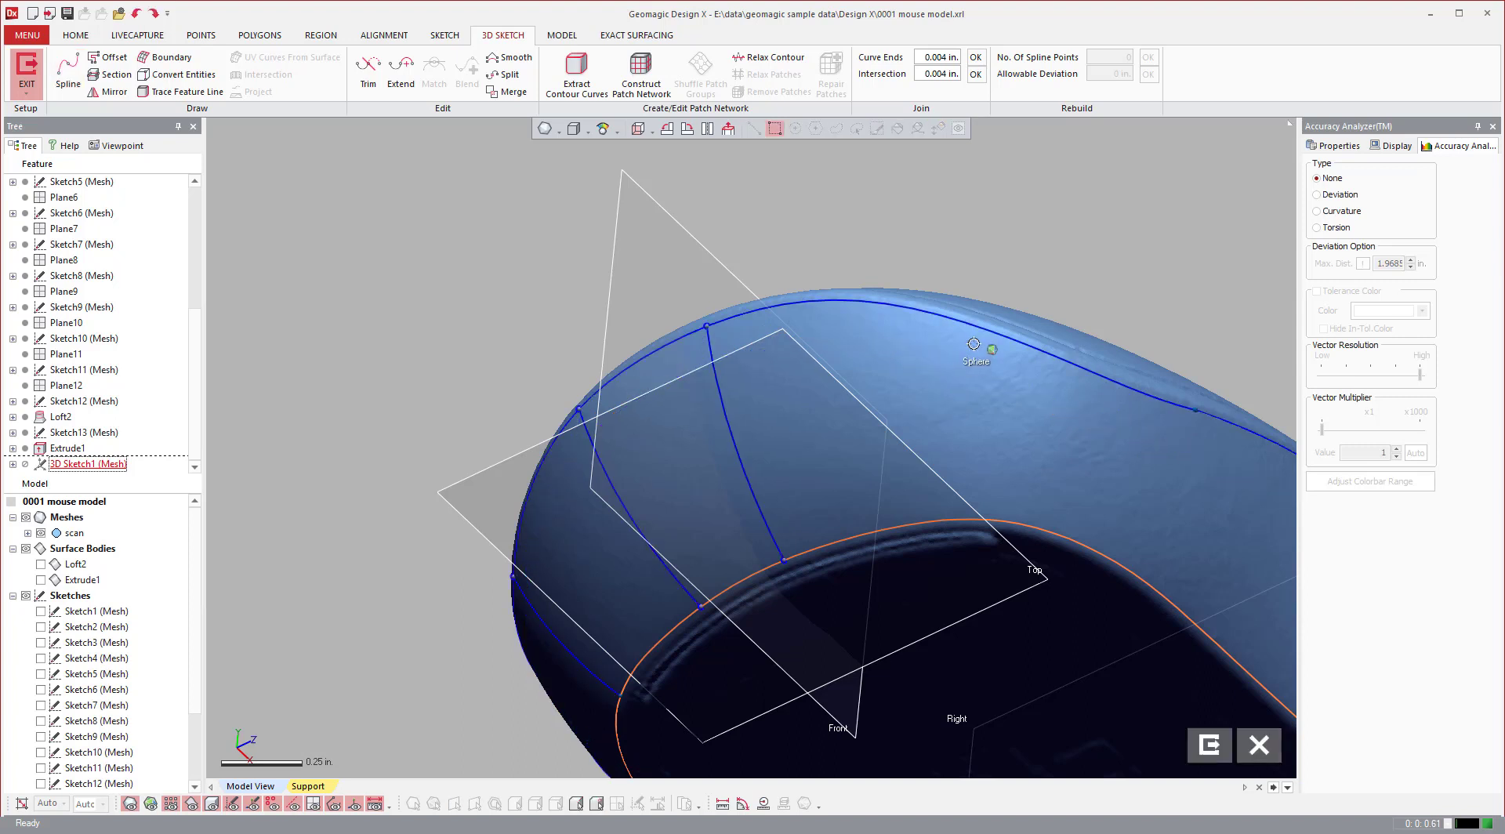
click(68, 69)
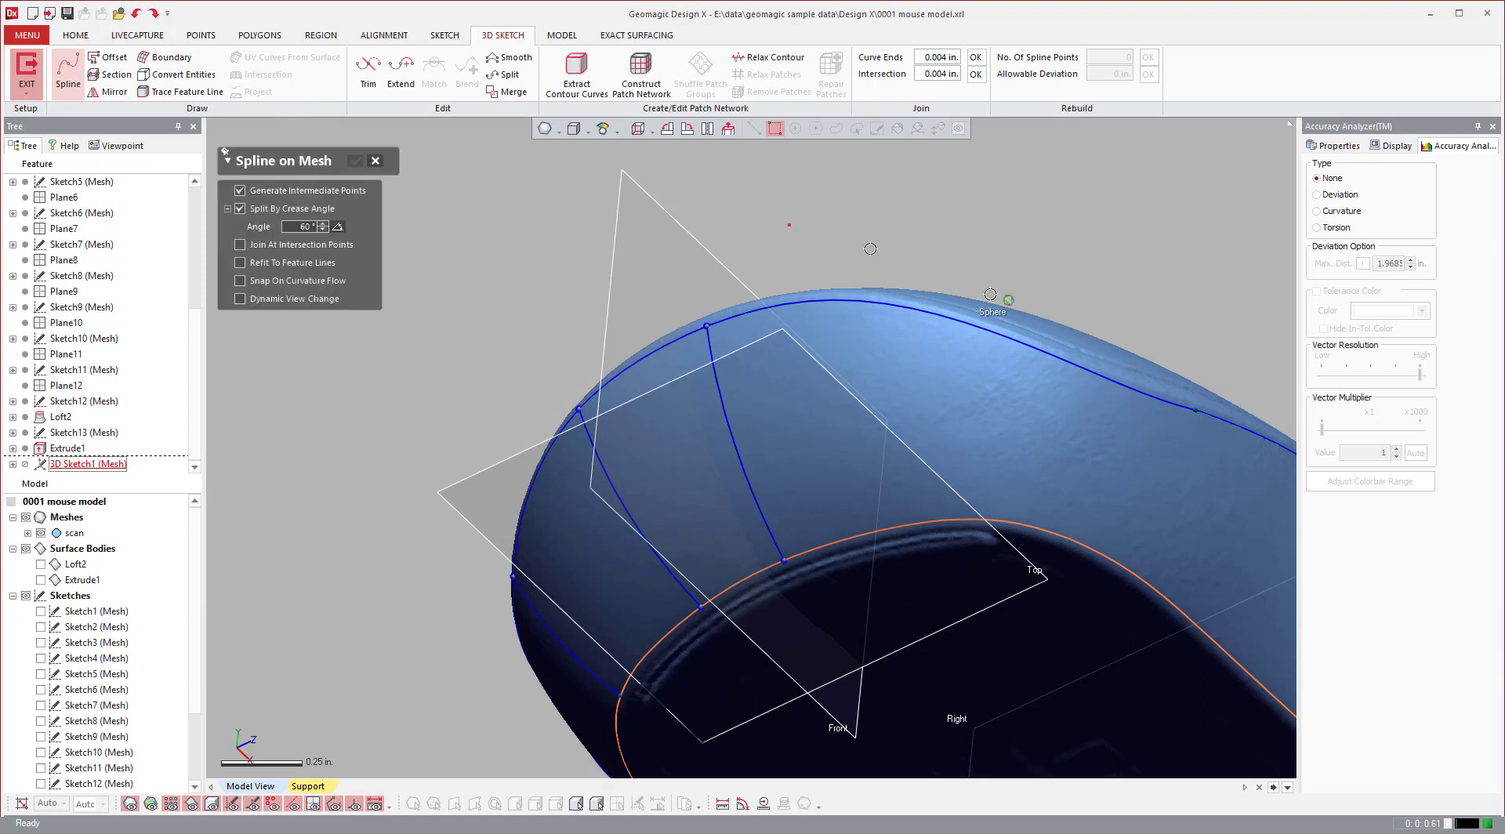
click(915, 311)
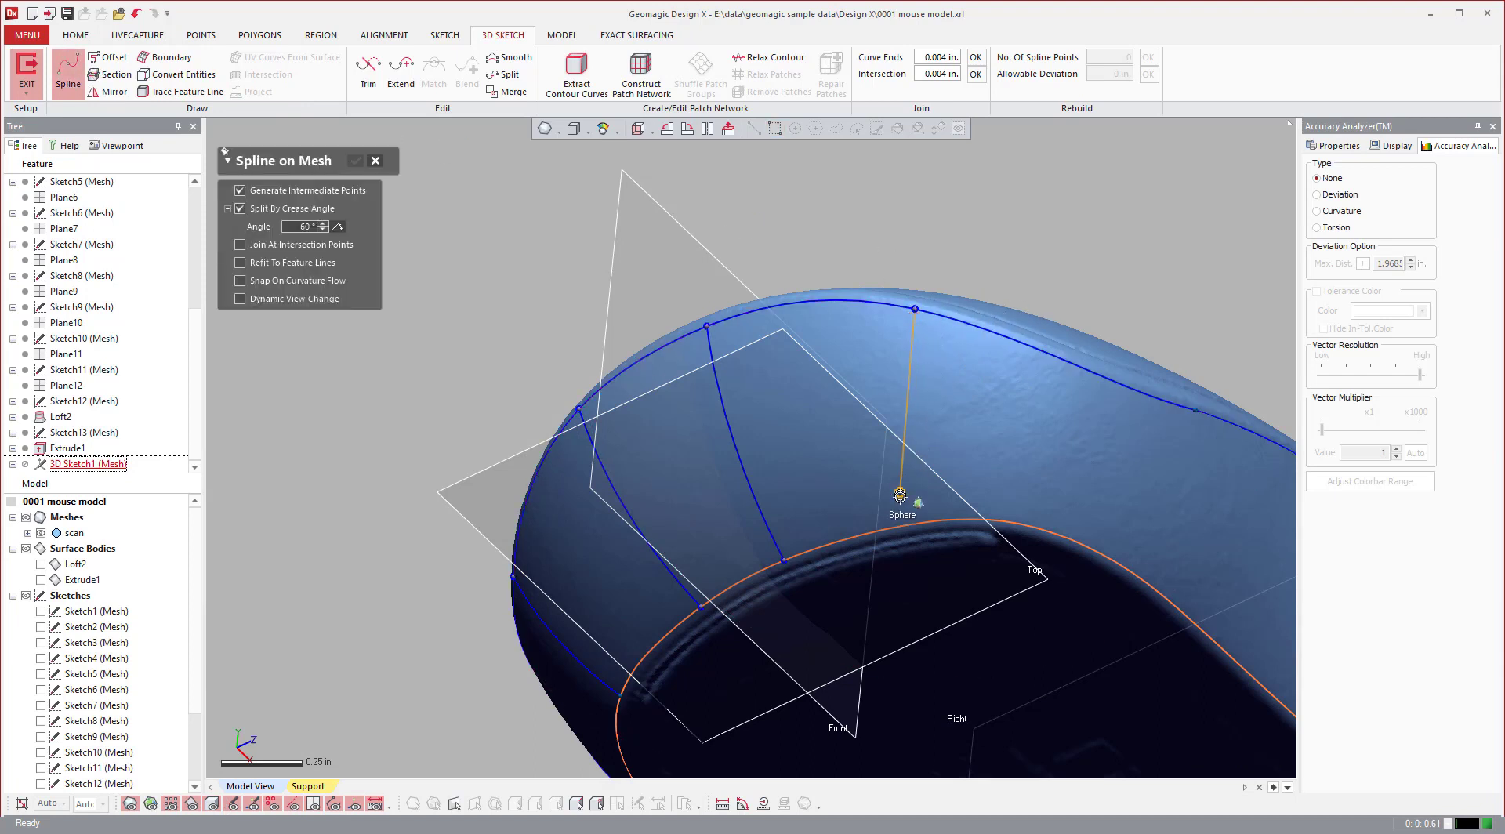
click(914, 520)
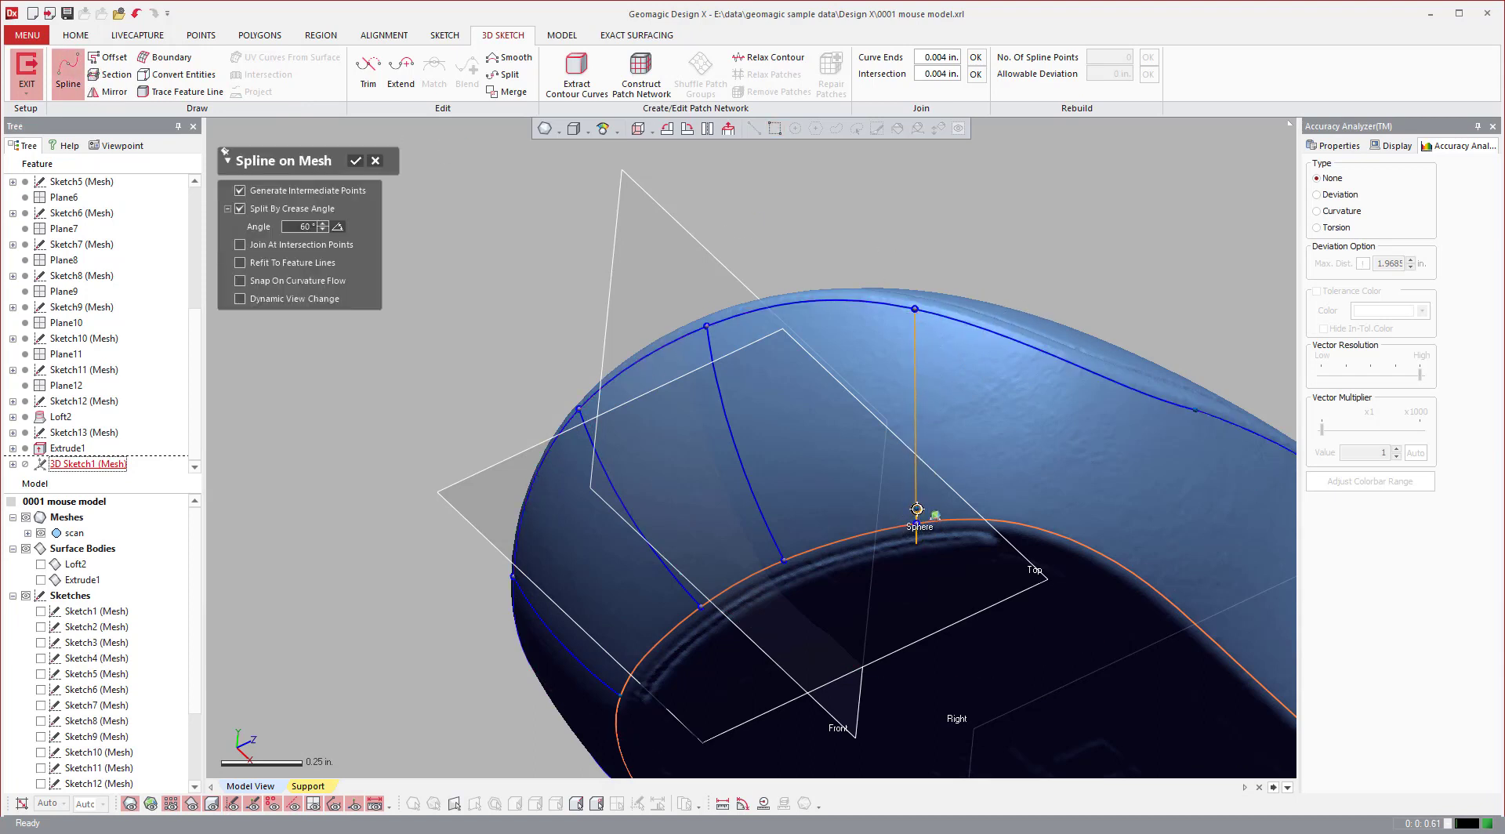
key(Return)
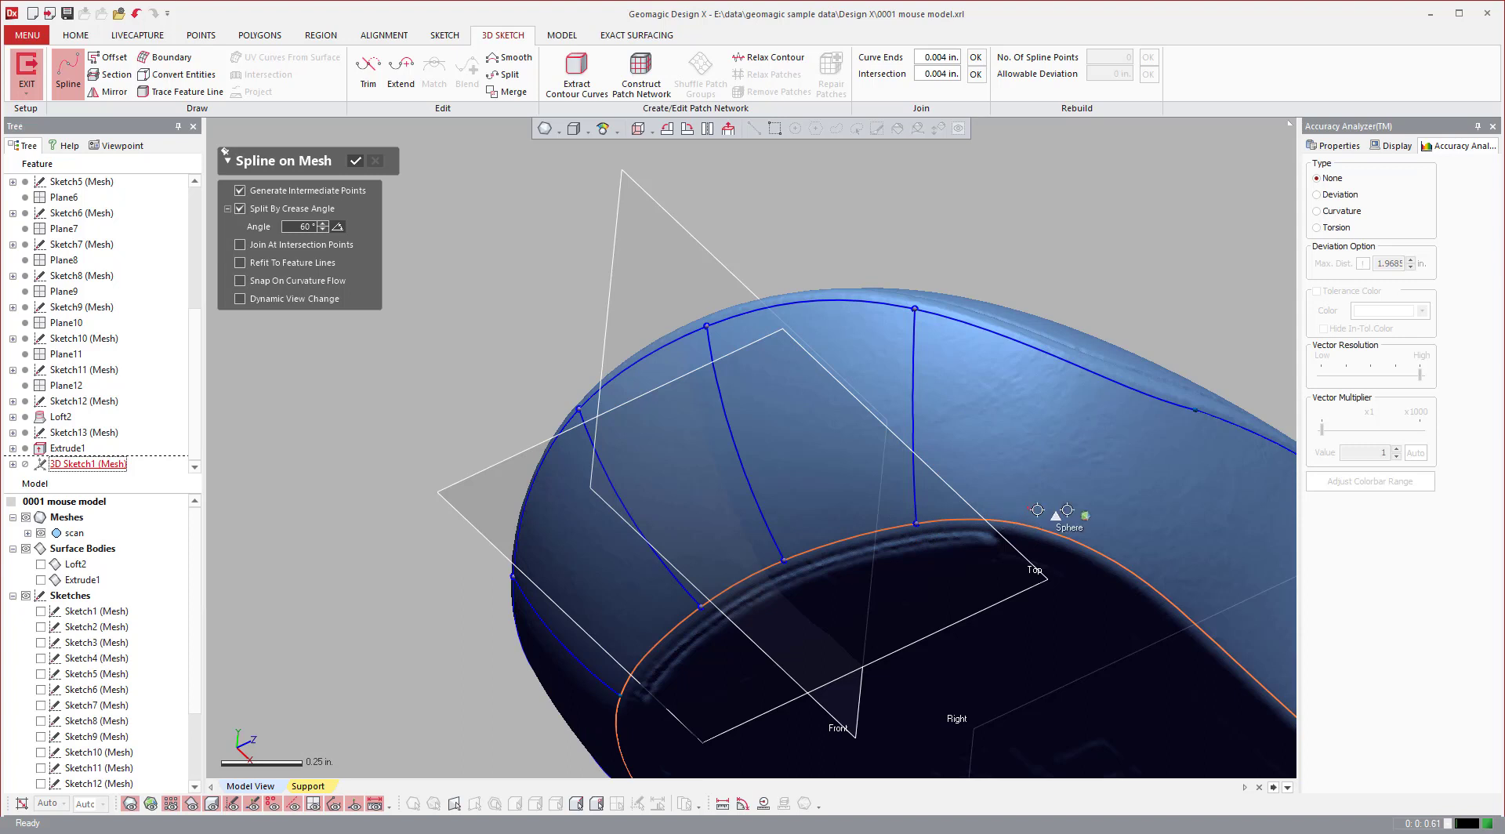
click(1136, 391)
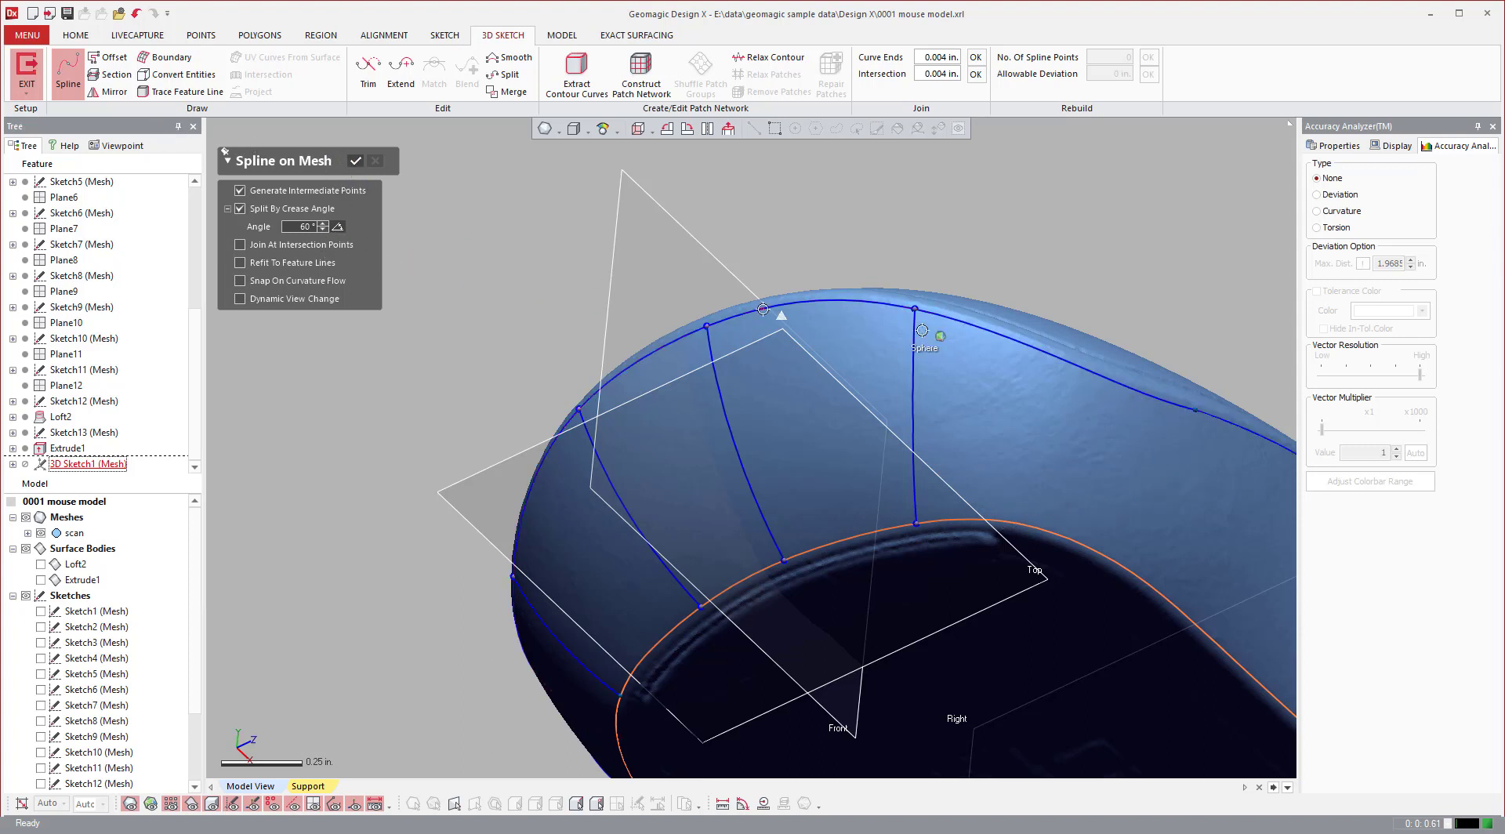
click(1122, 386)
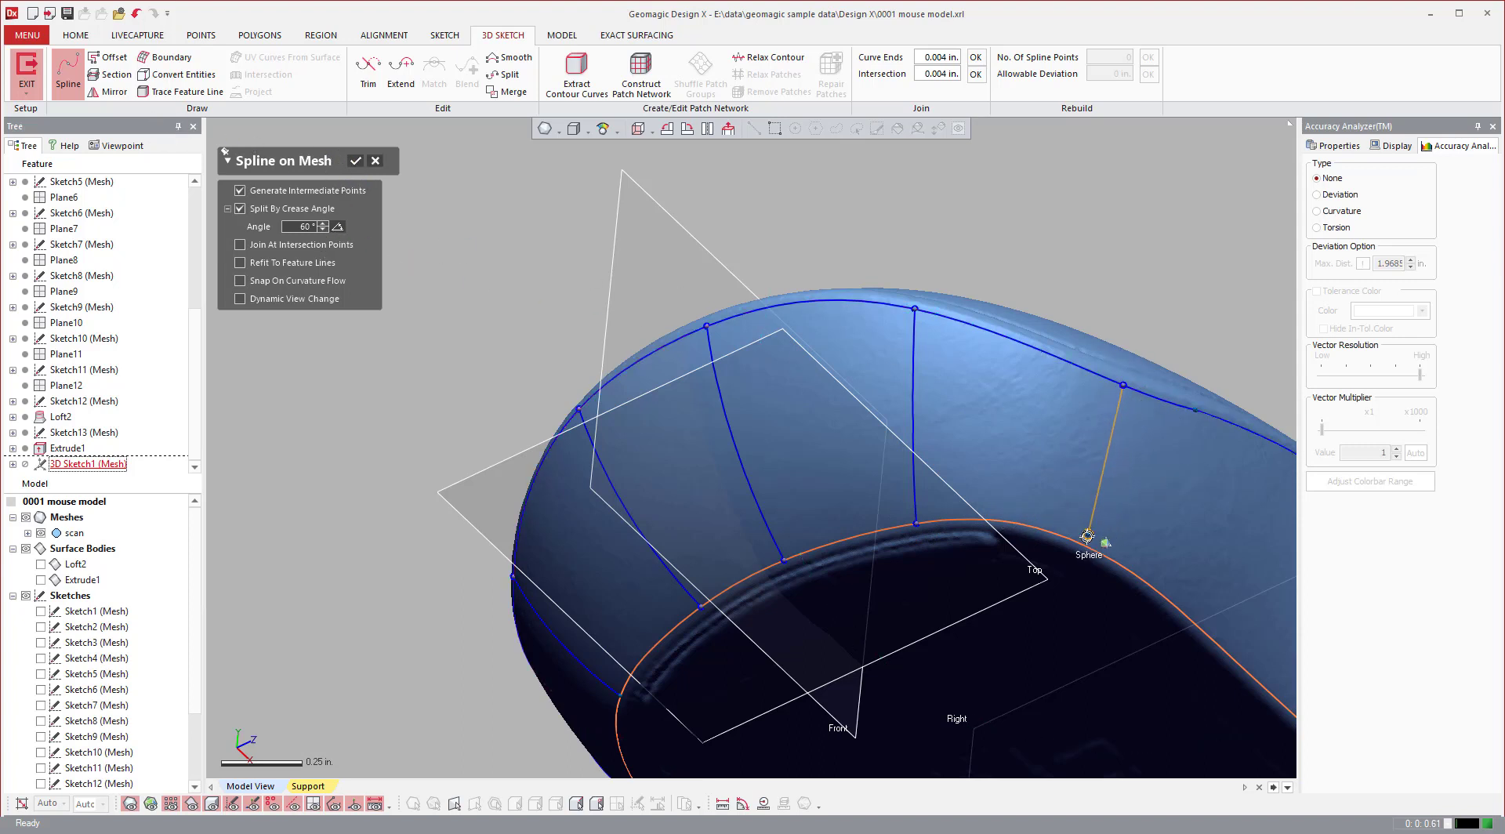
click(1085, 542)
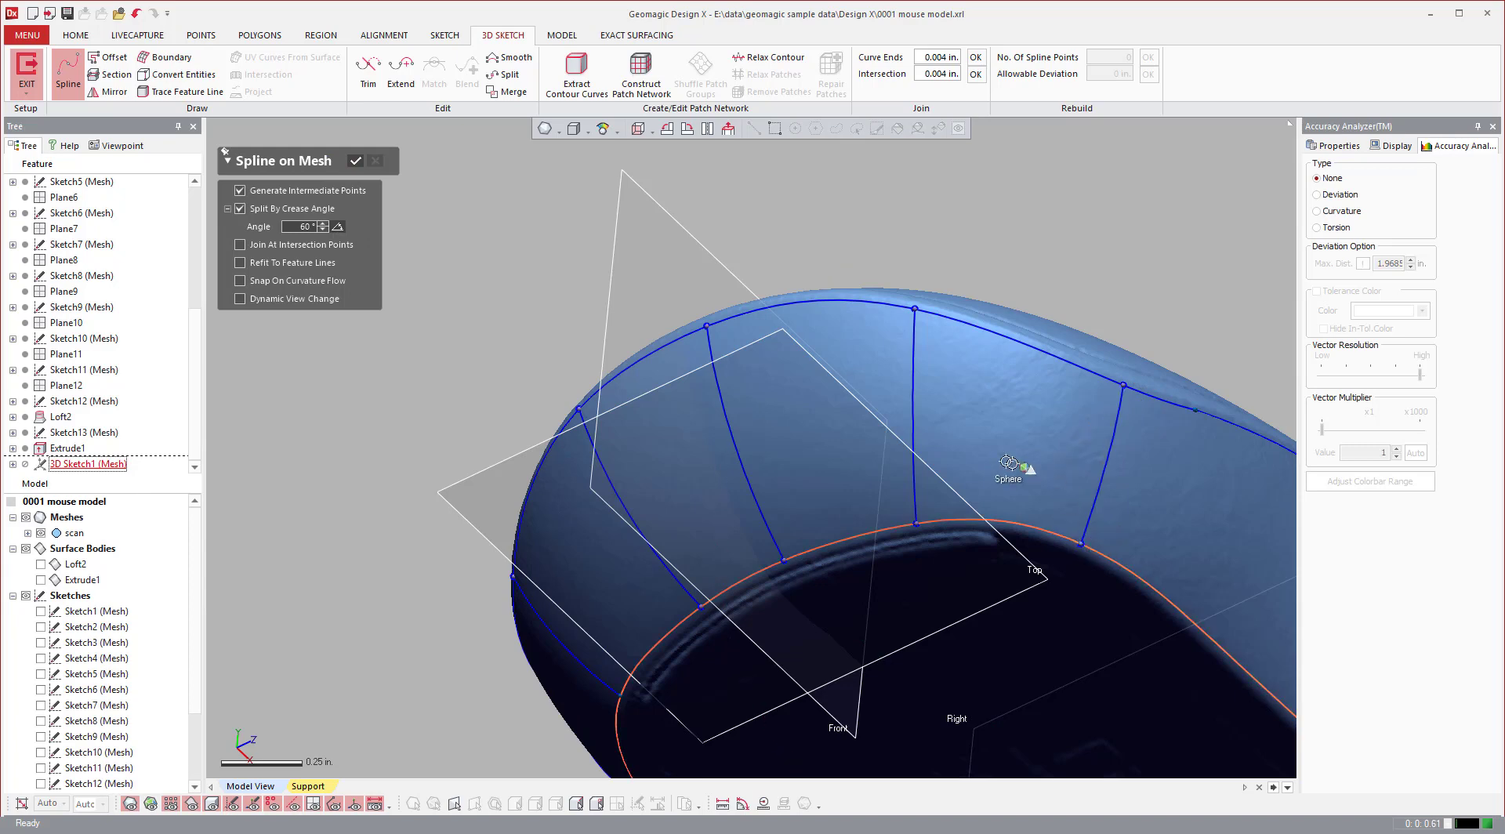
- Add two spaced mesh splines from the rim curve to the bottom outline along the middle of the opposite side wall
scroll(1008, 462, down, 4)
mouse_move(1148, 423)
right_down()
mouse_move(1085, 337)
mouse_move(917, 300)
right_up()
scroll(1089, 403, up, 5)
scroll(996, 354, down, 3)
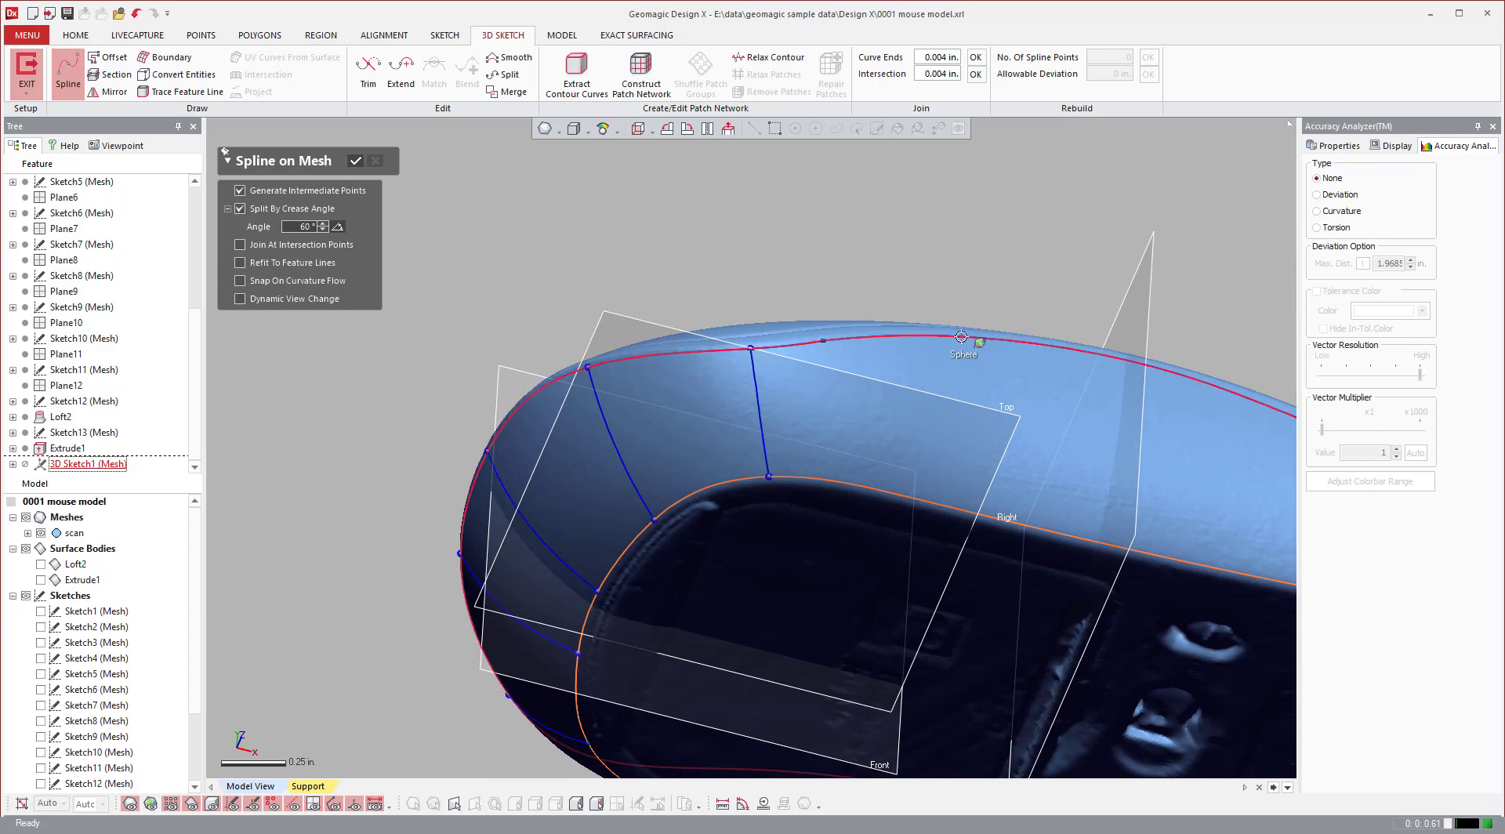
click(961, 336)
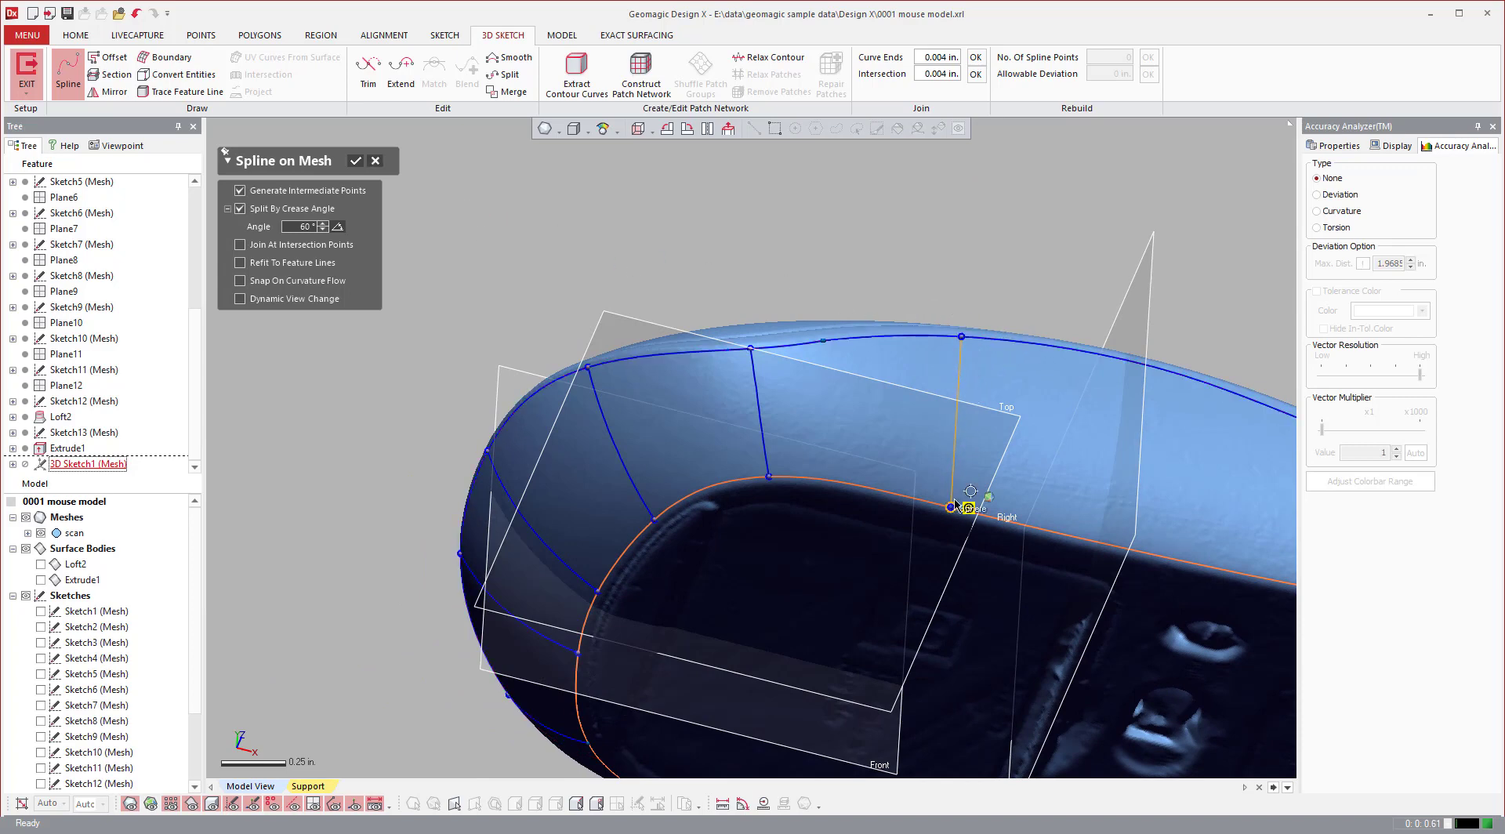
click(952, 504)
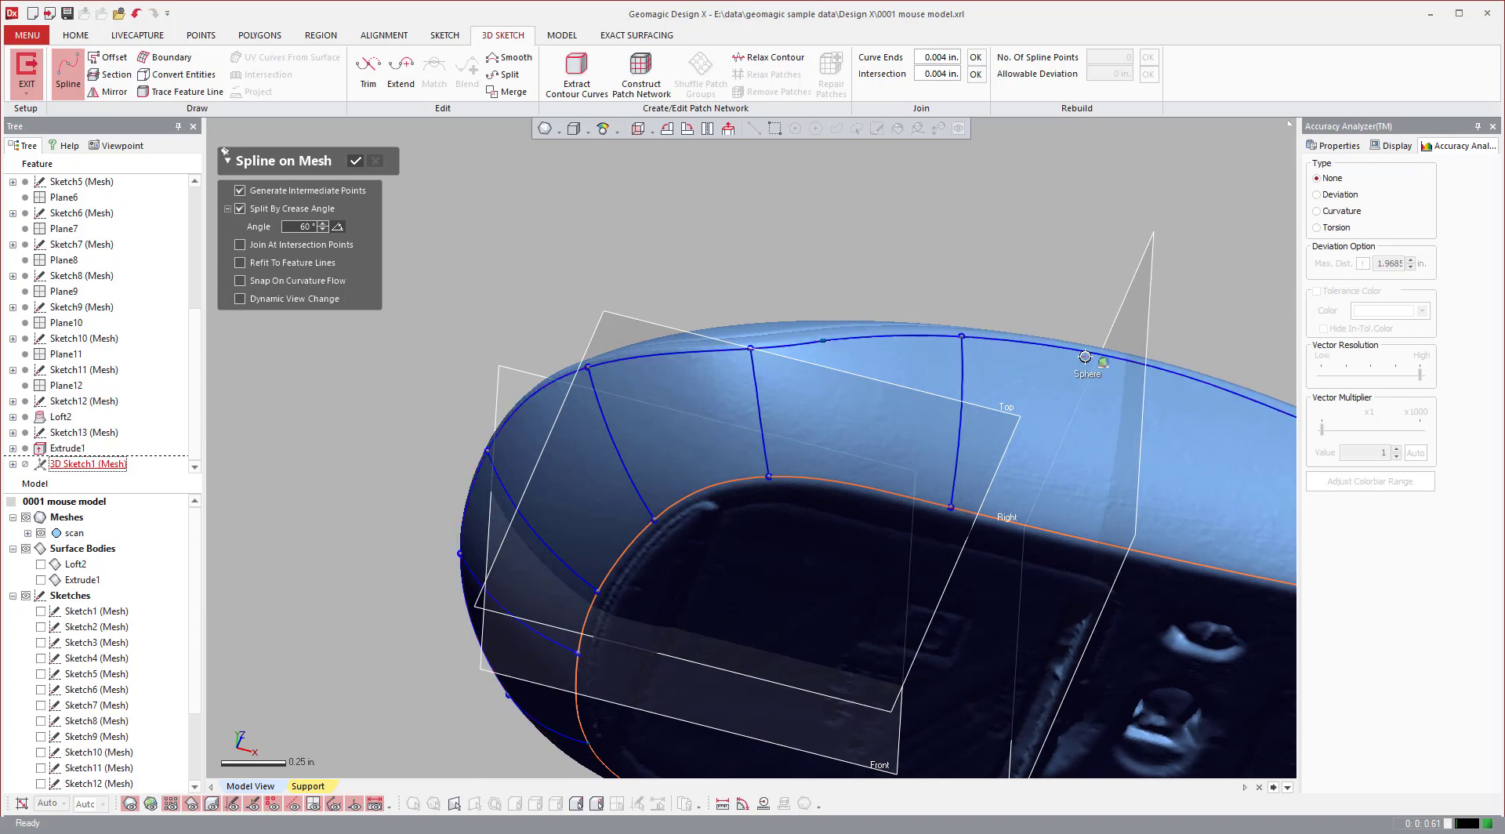
click(1140, 362)
click(1120, 543)
- Draw two further mesh splines between the rim curve and bottom outline, continuing along the opposite wall toward the front corner
scroll(1050, 381, down, 3)
right_drag(1148, 368, 1043, 361)
scroll(1098, 397, up, 2)
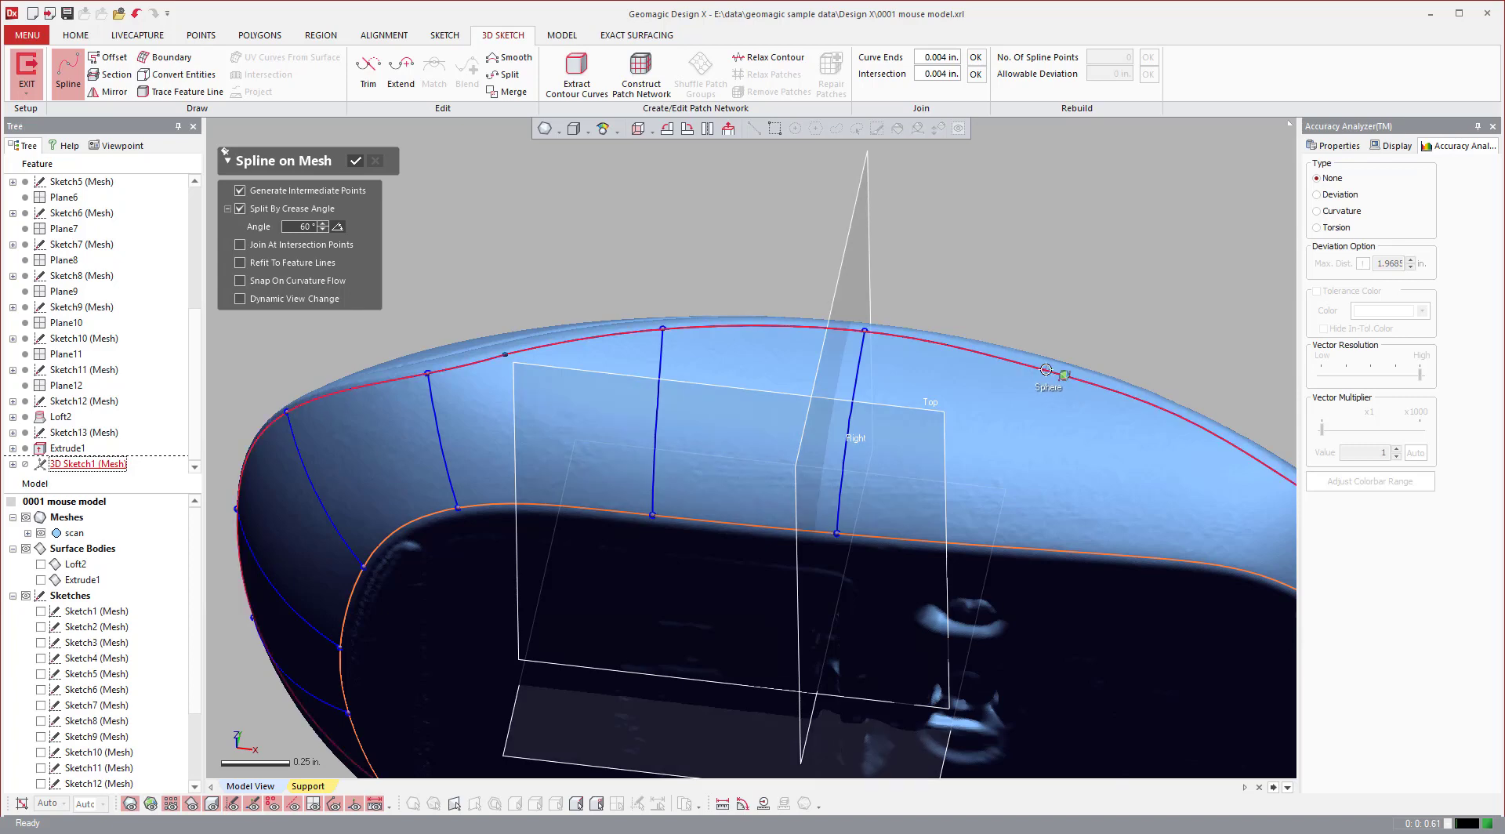
click(1046, 369)
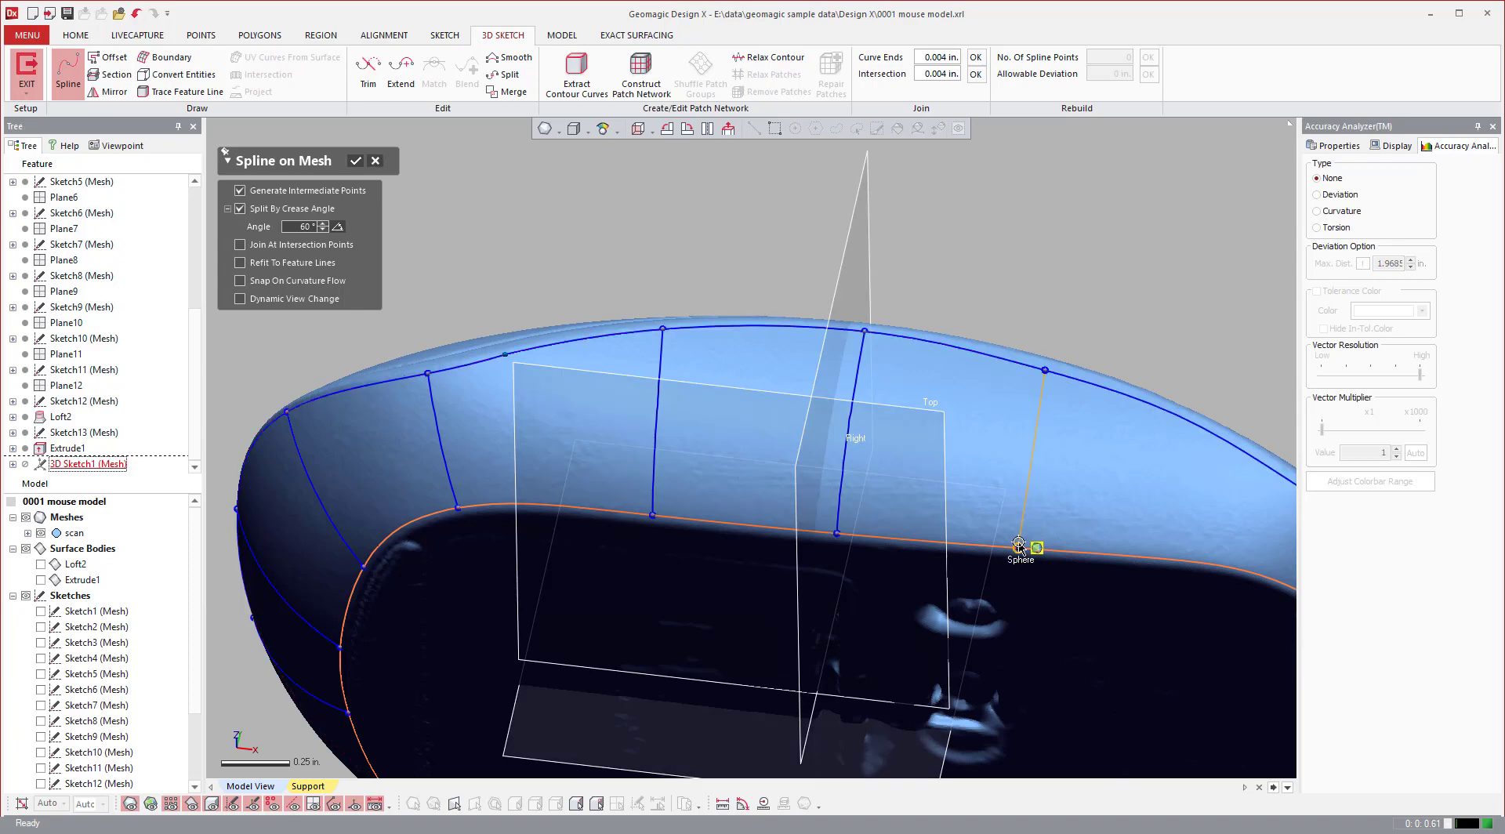
click(1019, 543)
scroll(1010, 438, down, 2)
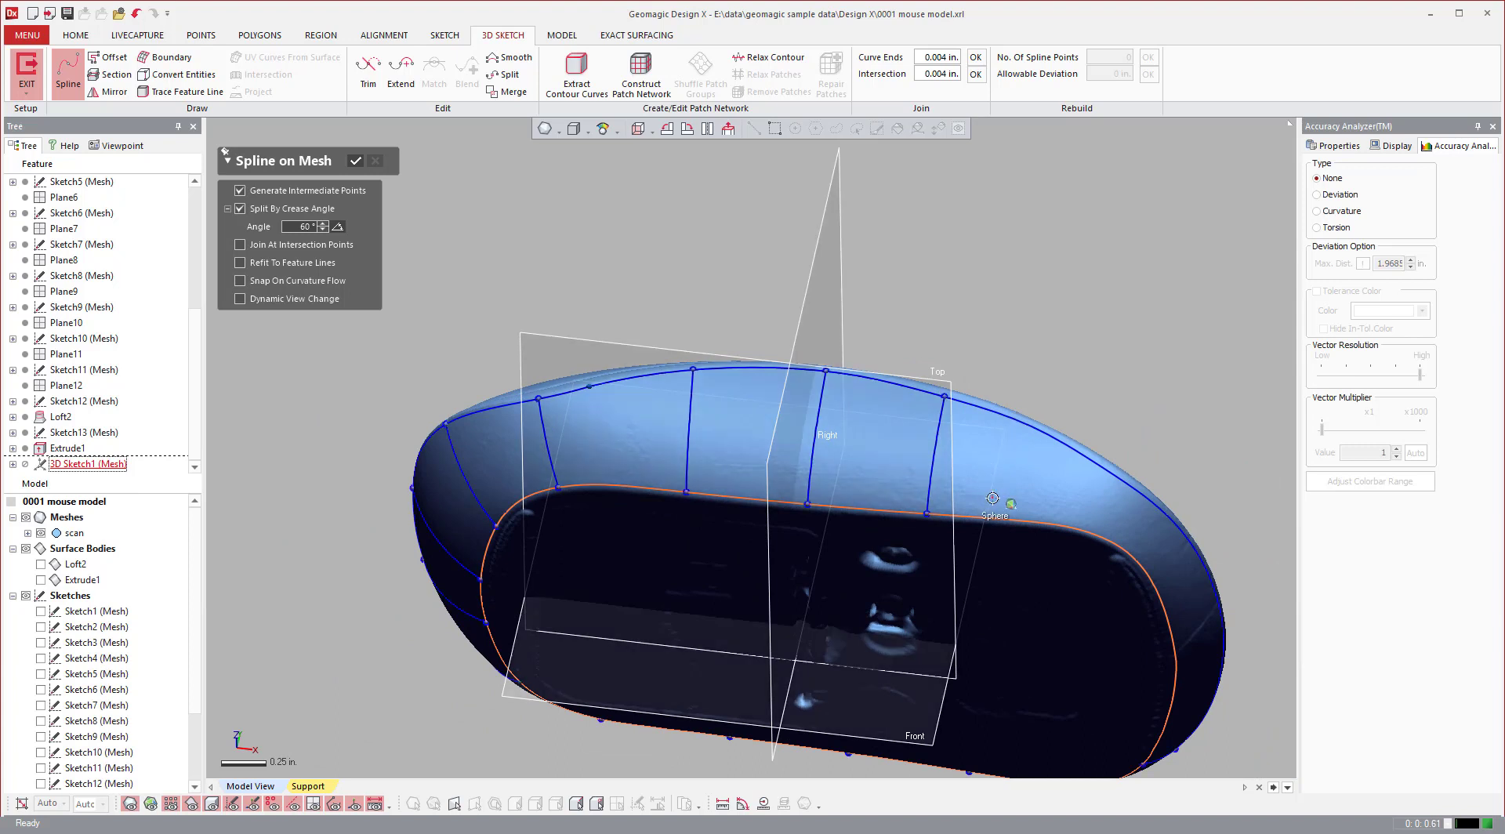
click(1082, 456)
double_click(1063, 524)
- Draw two mesh splines from the rim curve to the bottom outline around the front corner and onto the front end
right_drag(1137, 353, 793, 324)
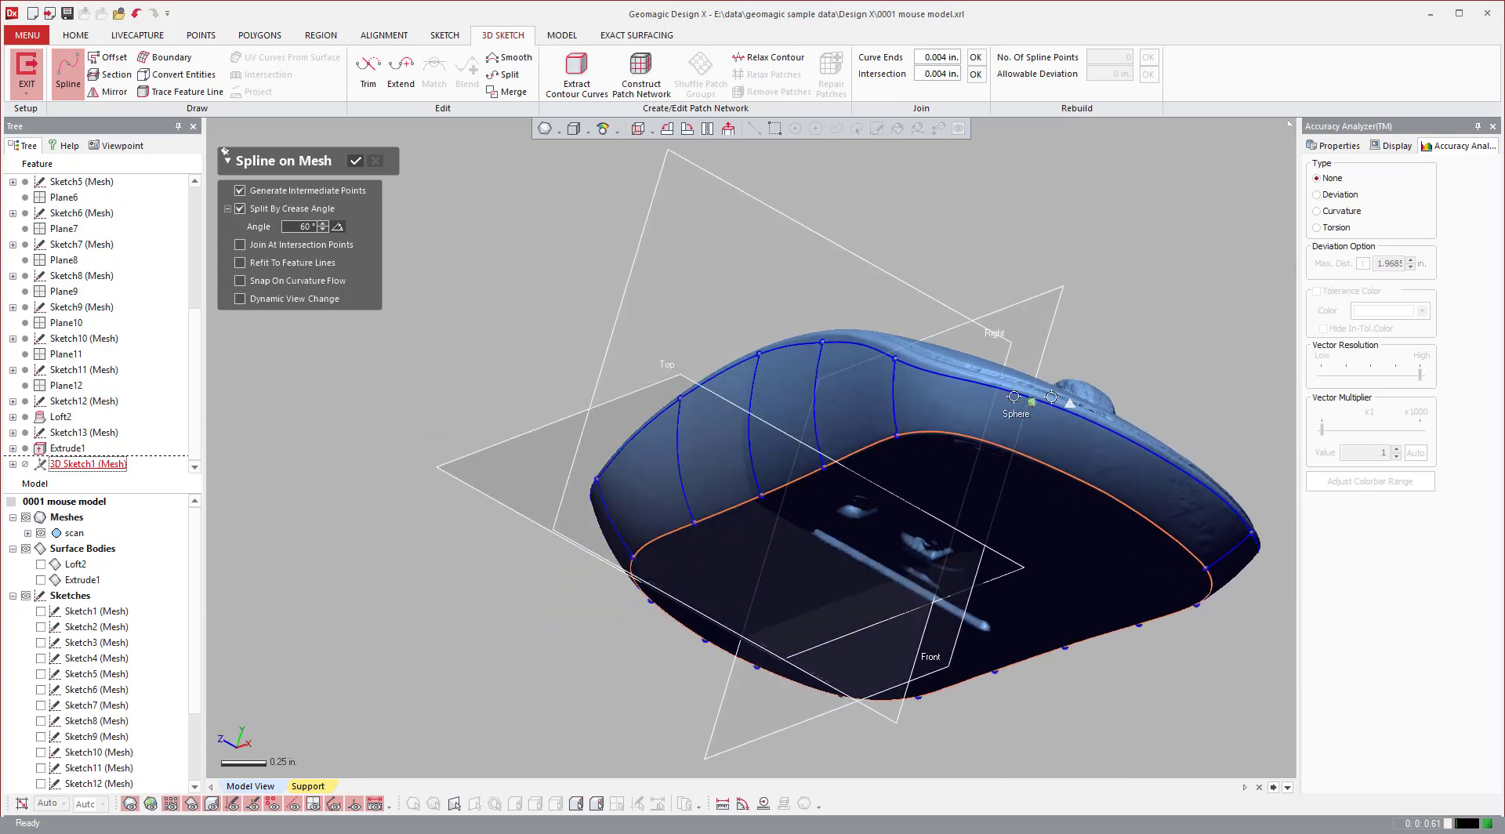
drag(1007, 389, 1004, 426)
key(Escape)
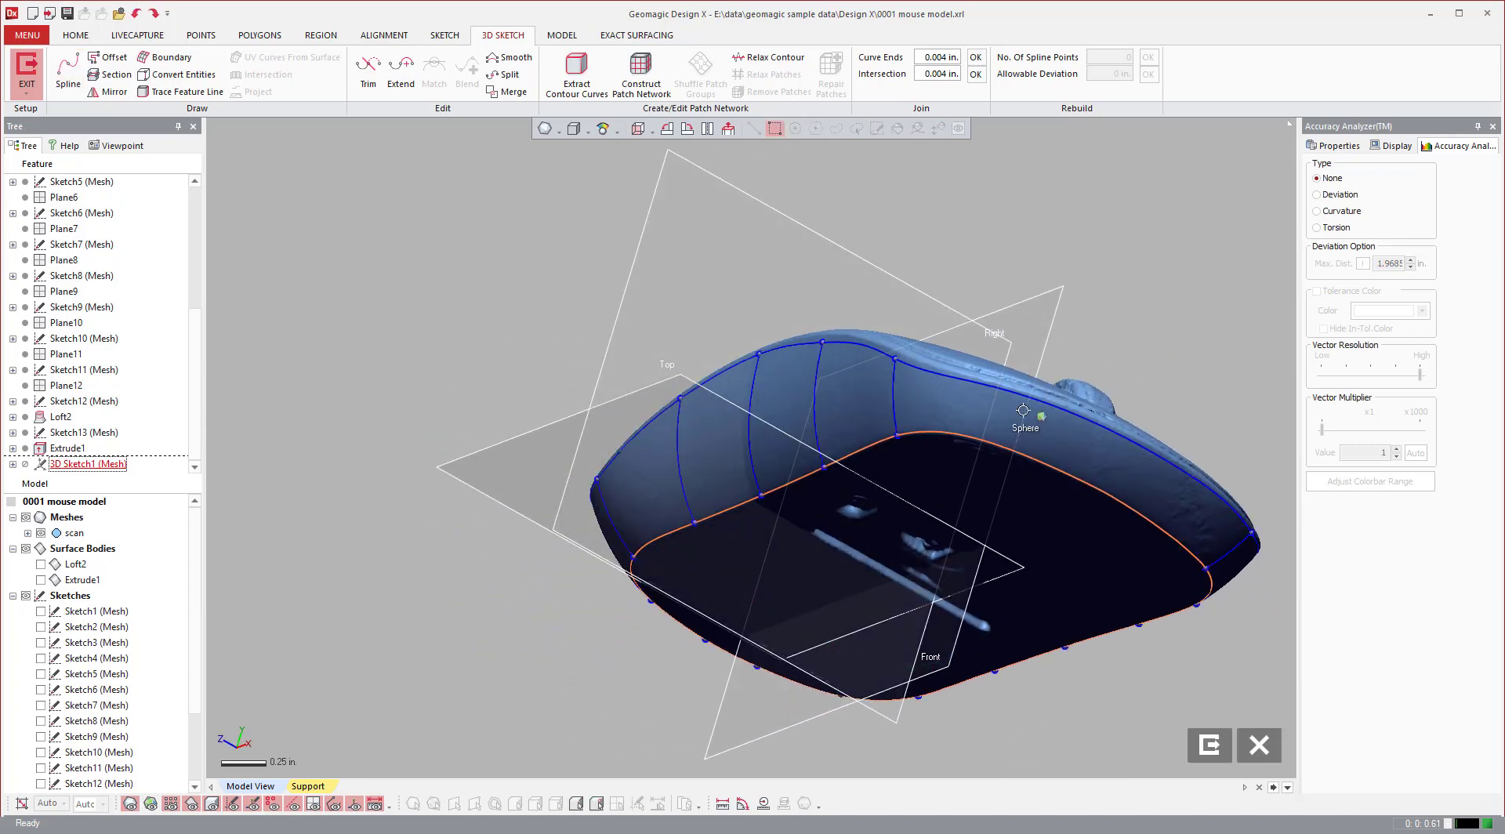
scroll(1006, 428, up, 5)
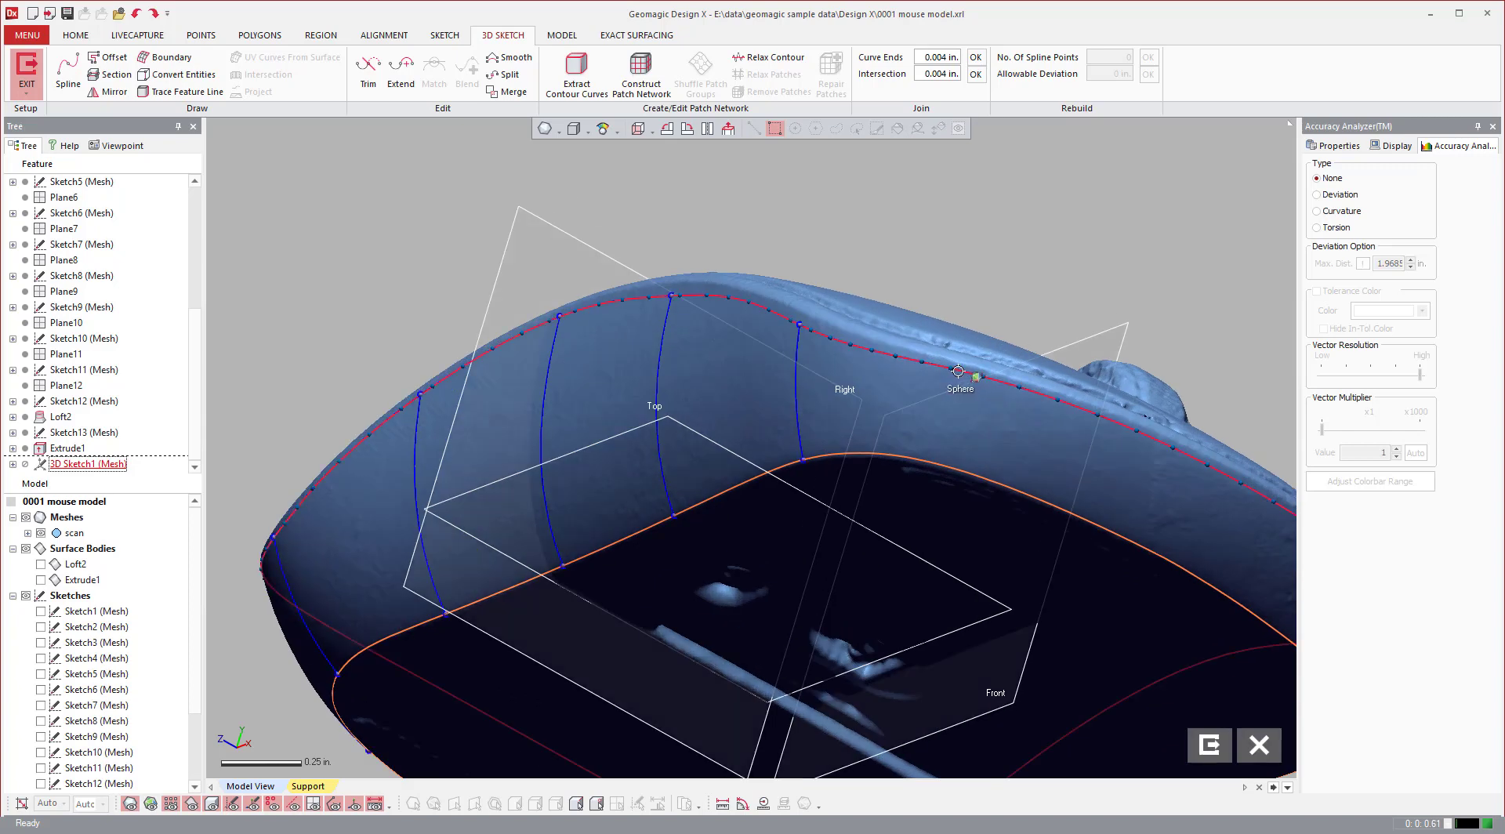
click(958, 371)
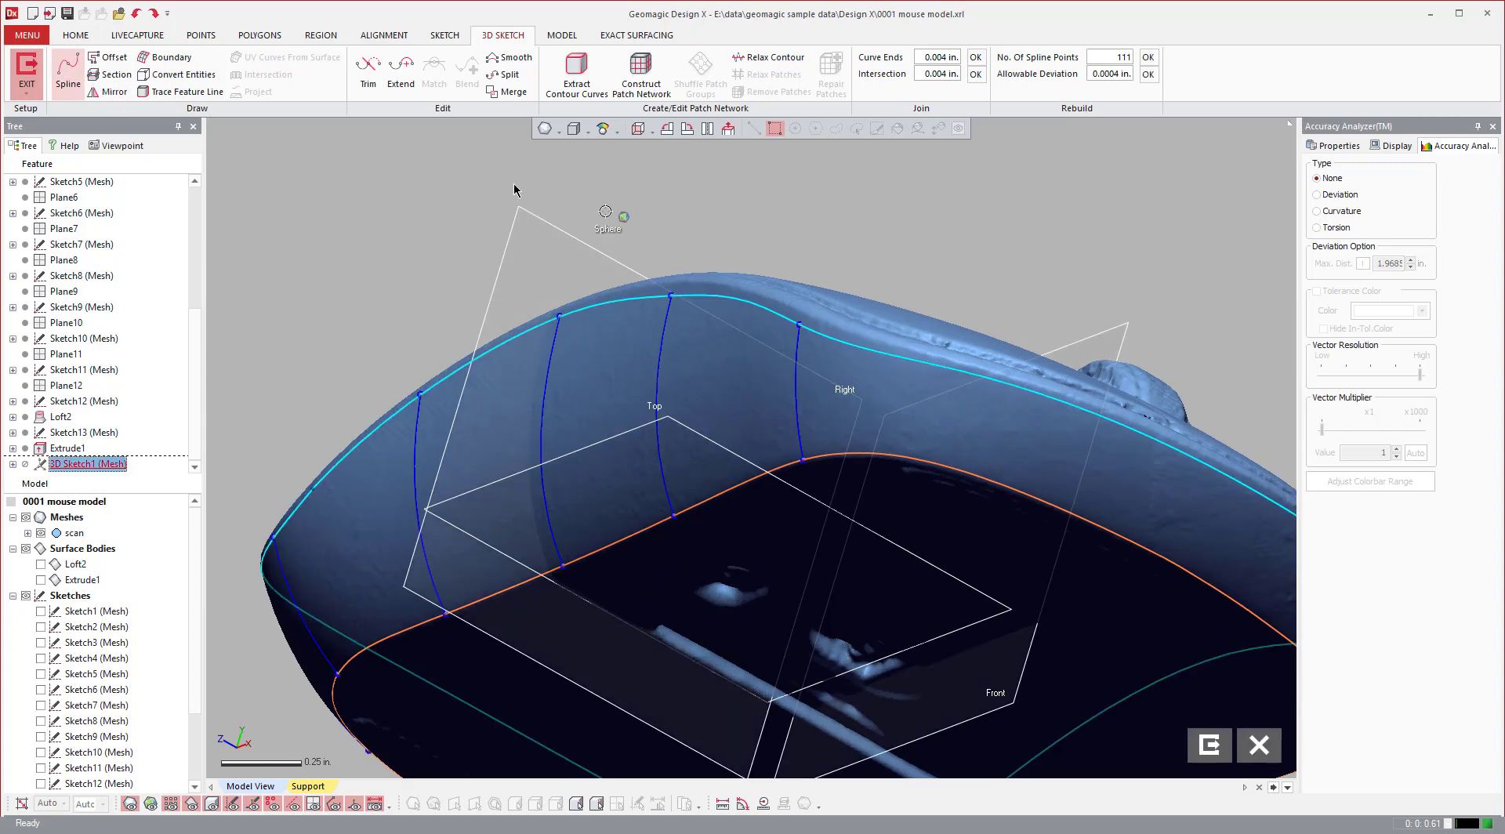
click(956, 370)
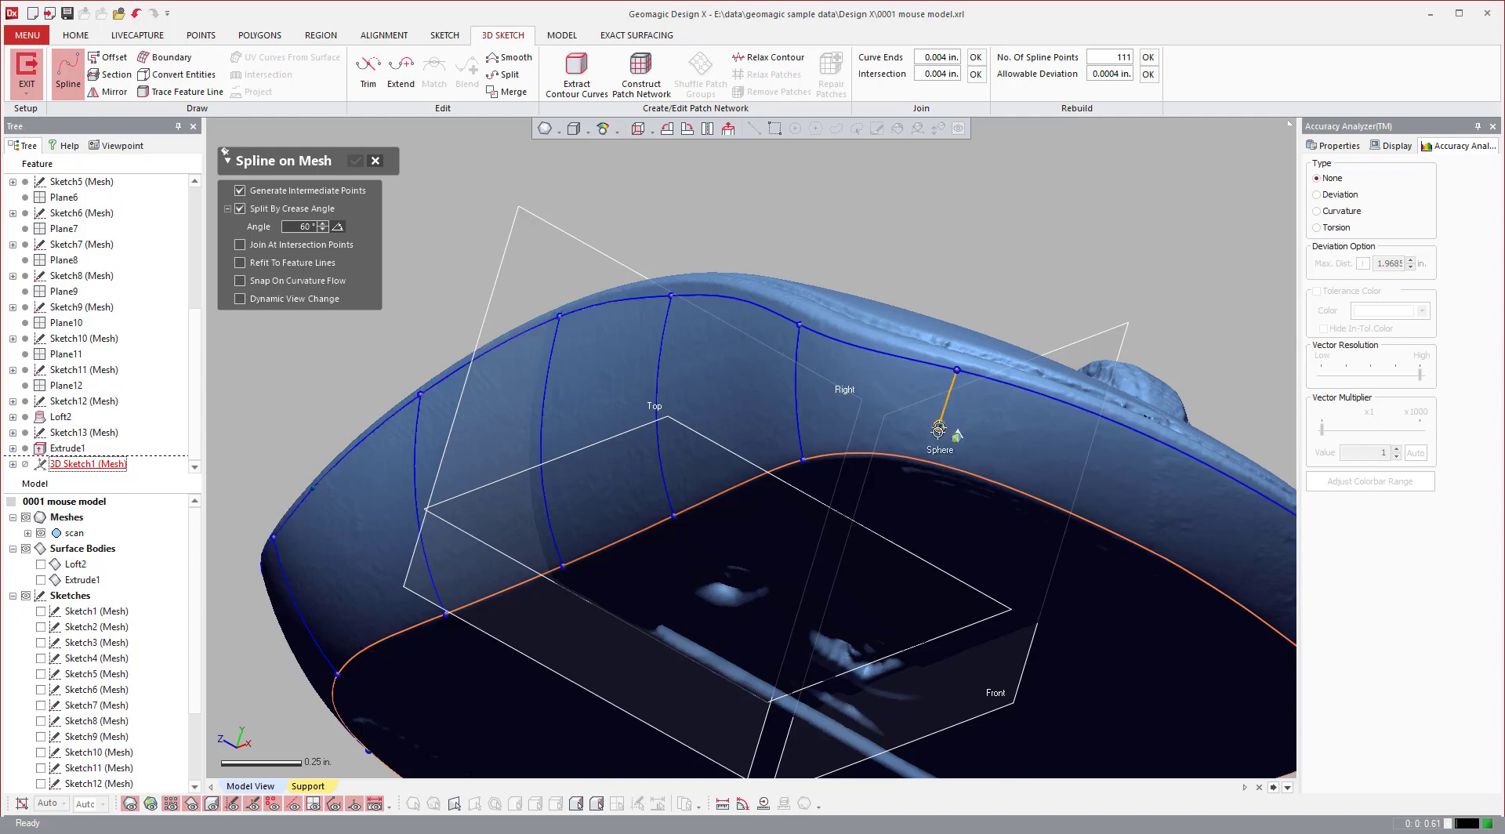
click(939, 463)
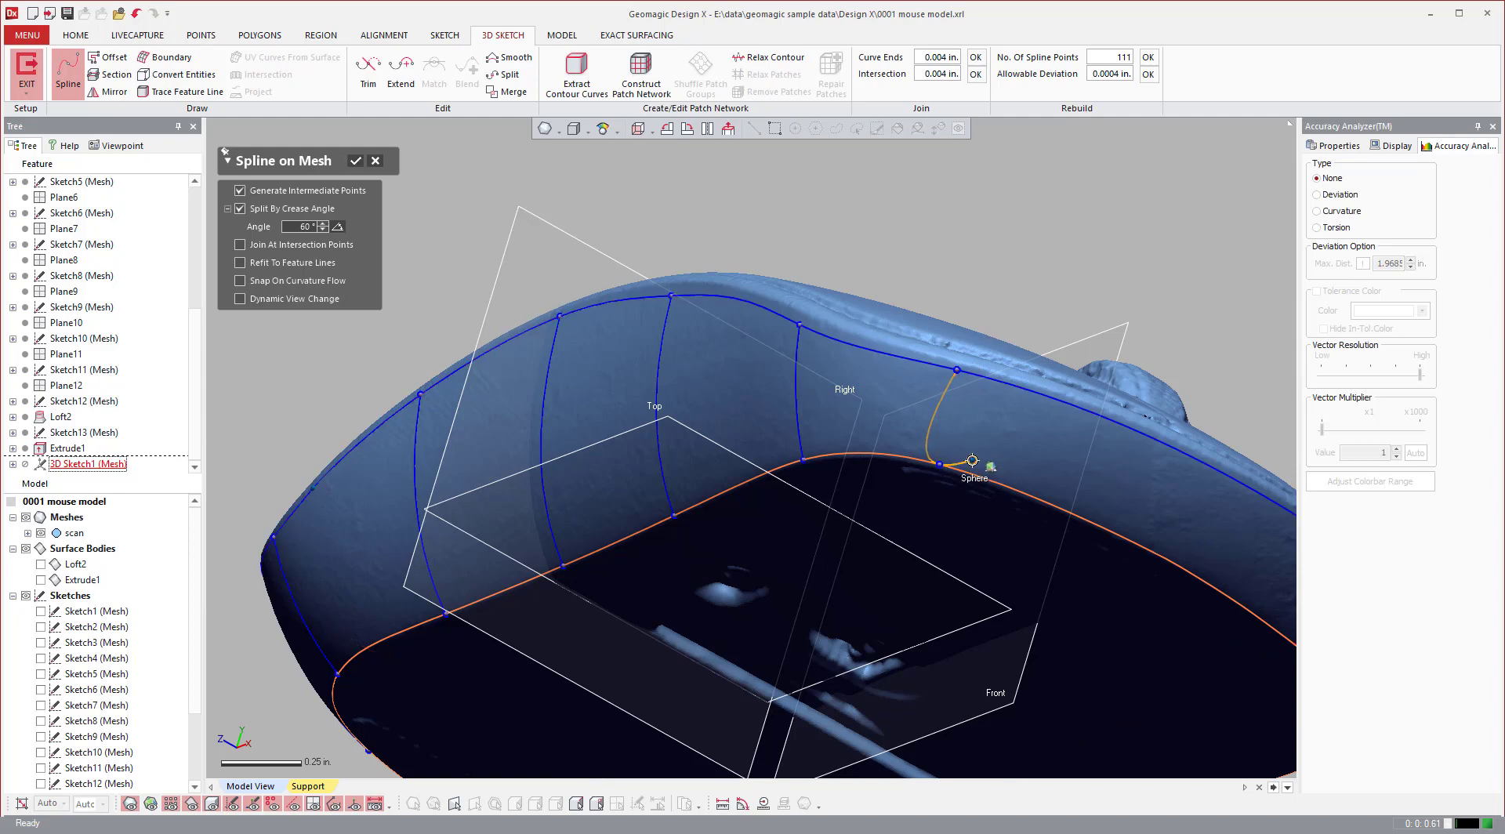
click(1157, 443)
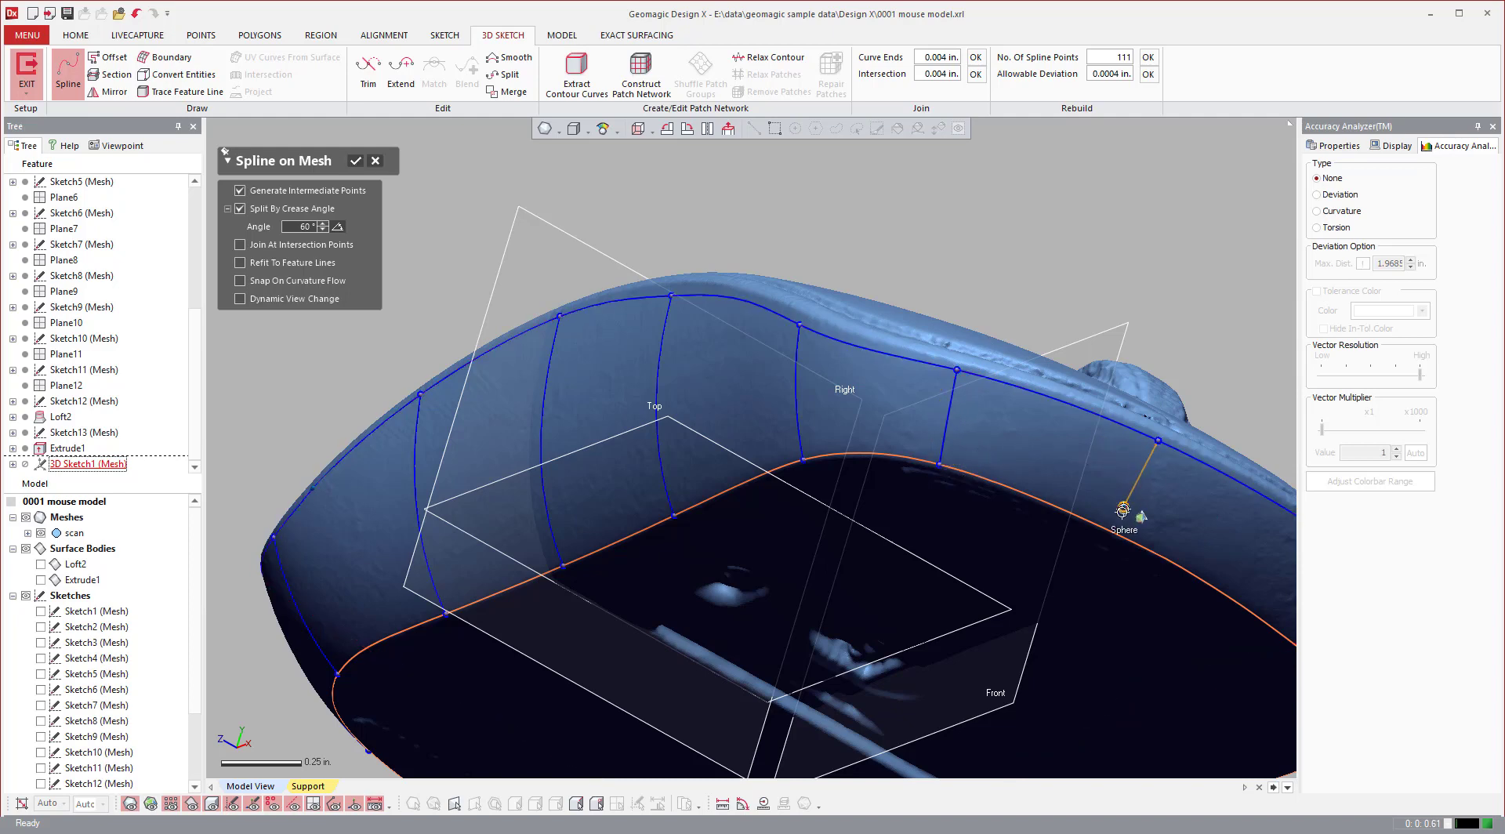
click(1117, 531)
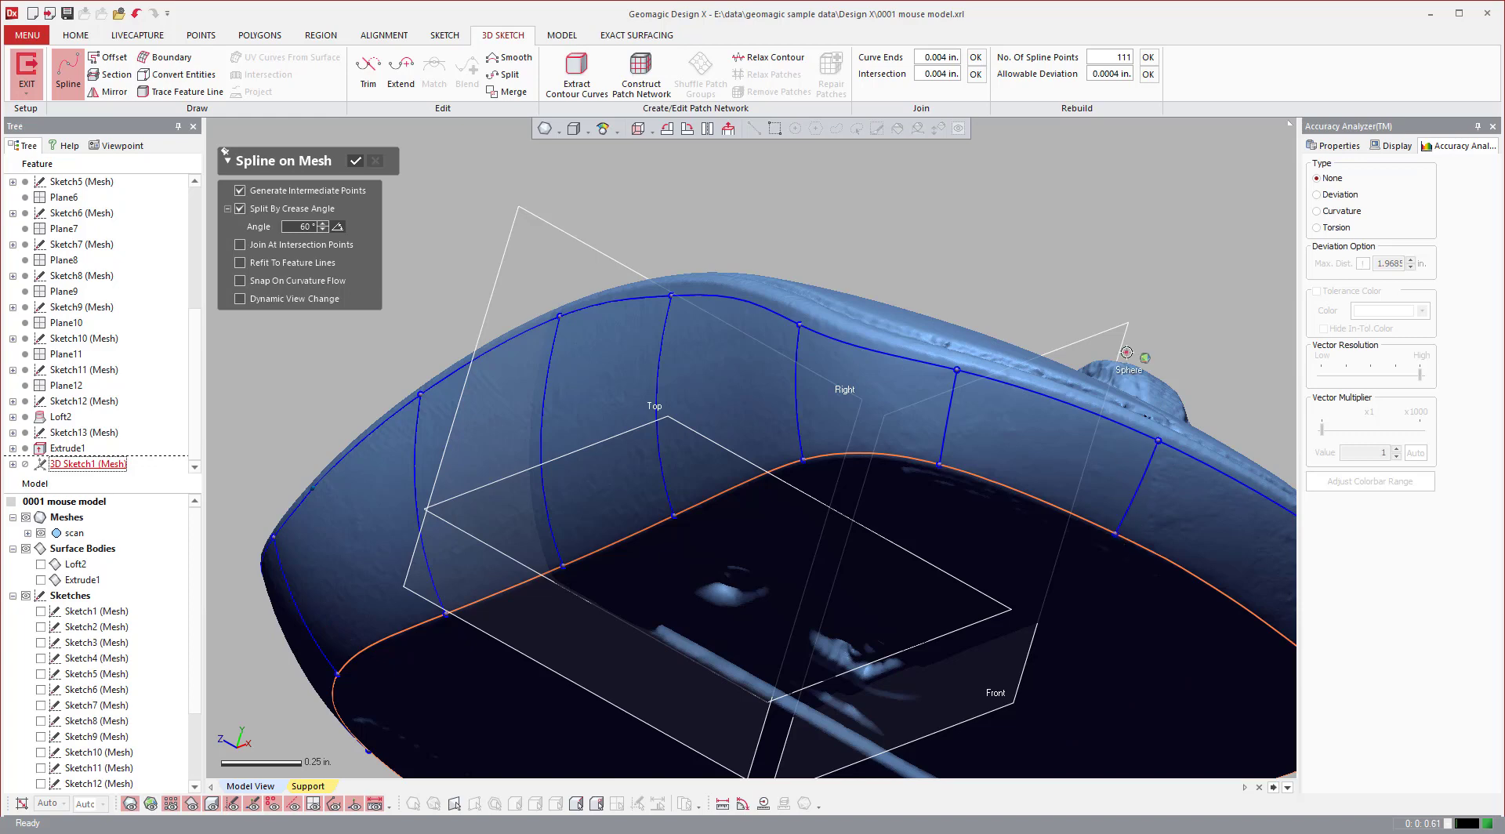
- Add a mesh spline from the rim curve to the bottom outline at the middle of the front end and finish the Spline on Mesh command
right_drag(1117, 531, 902, 342)
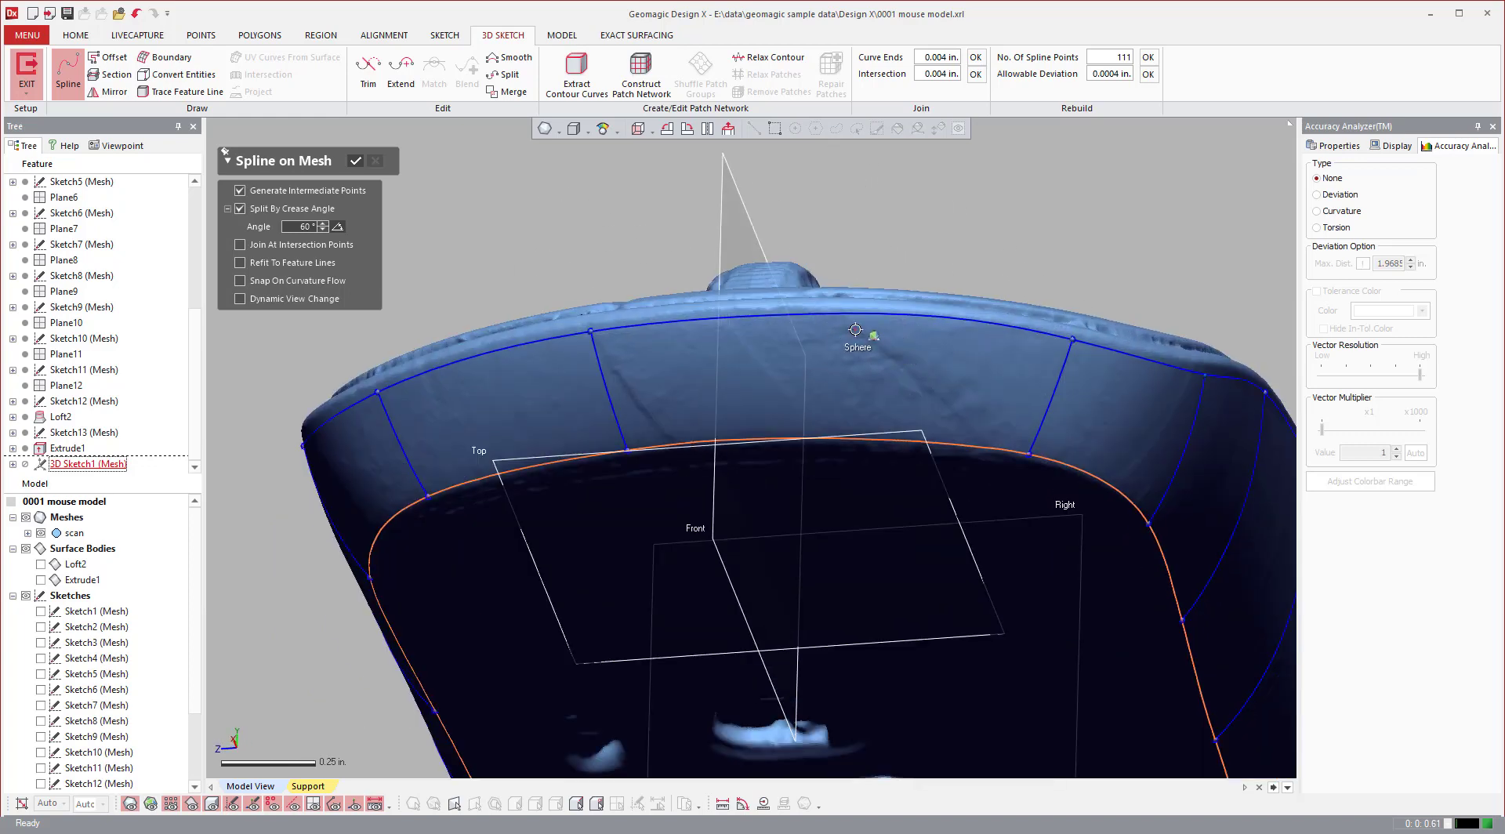
click(851, 318)
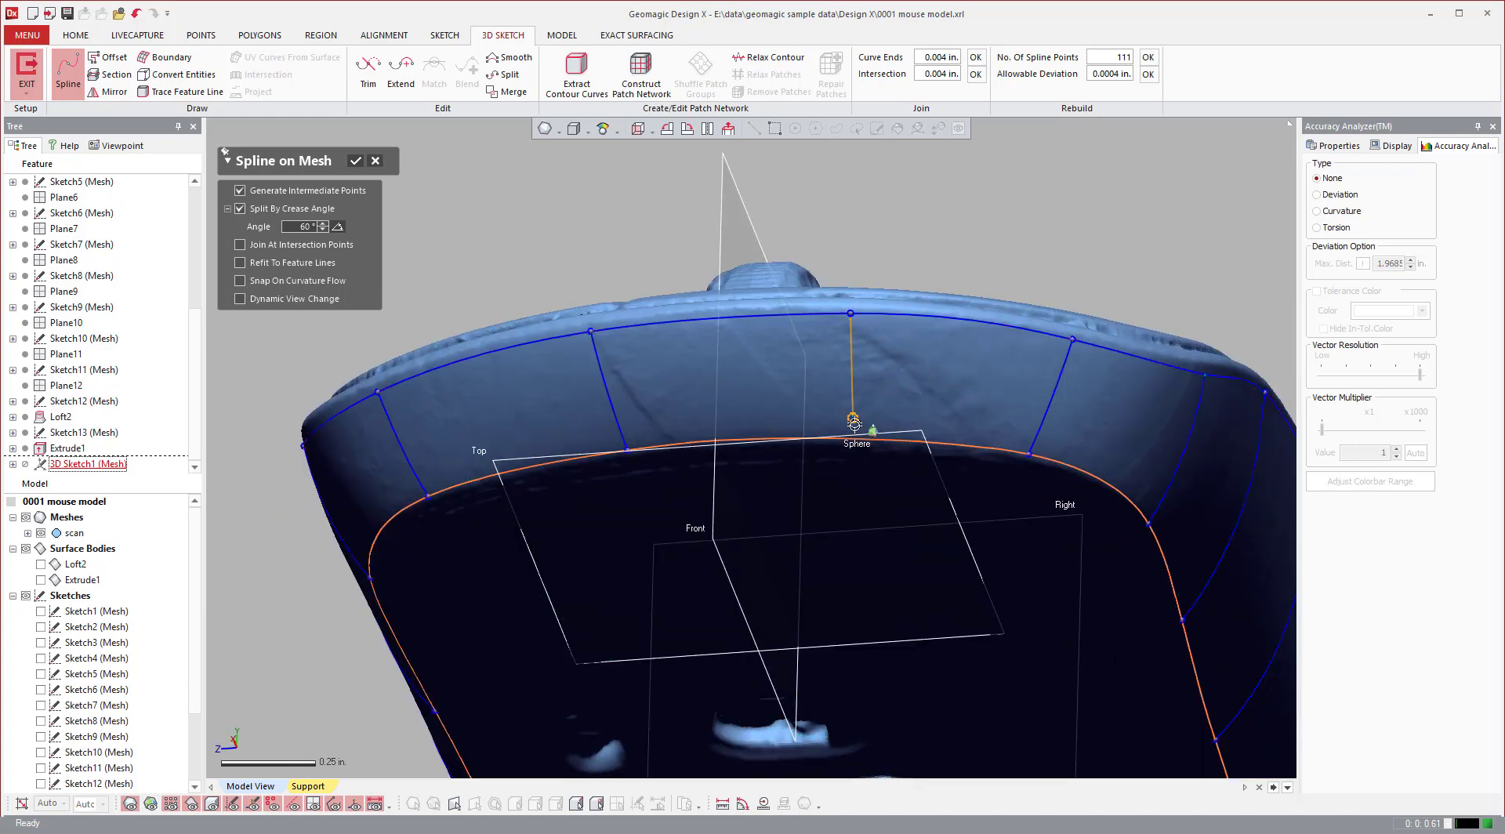
click(853, 439)
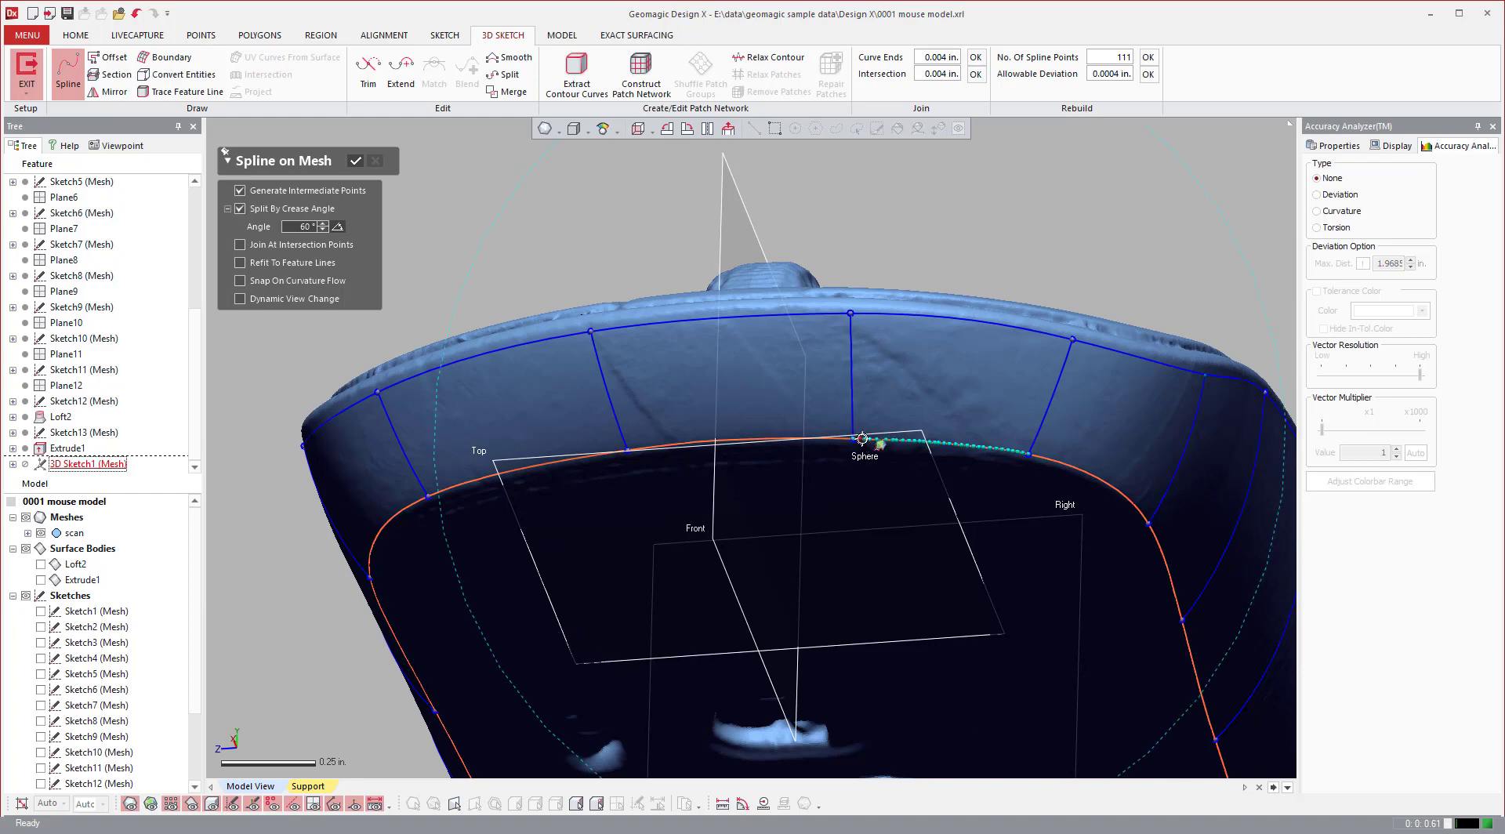
right_drag(853, 439, 980, 314)
scroll(842, 337, down, 4)
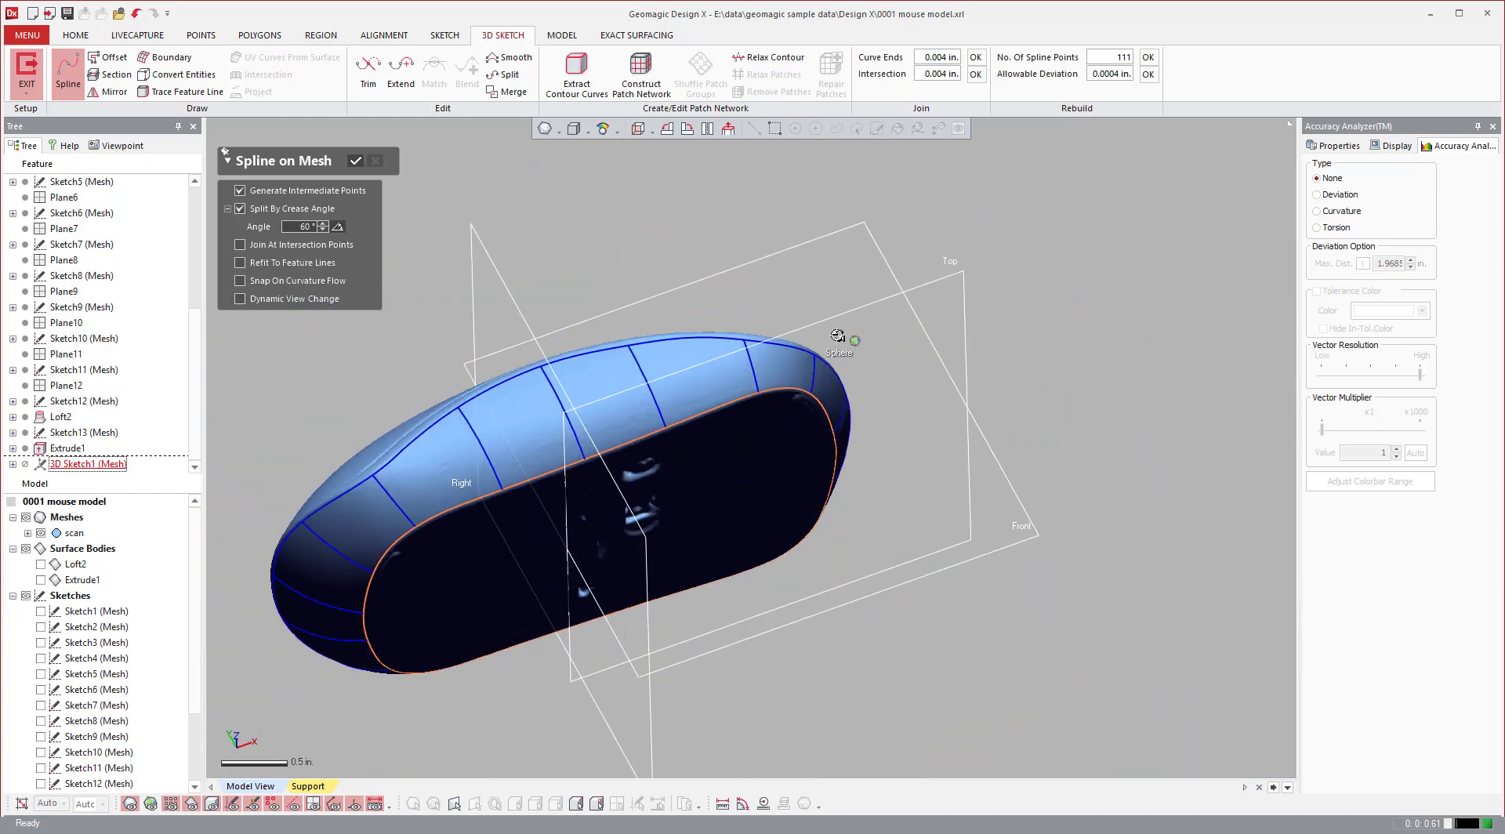
right_drag(843, 337, 739, 454)
click(363, 162)
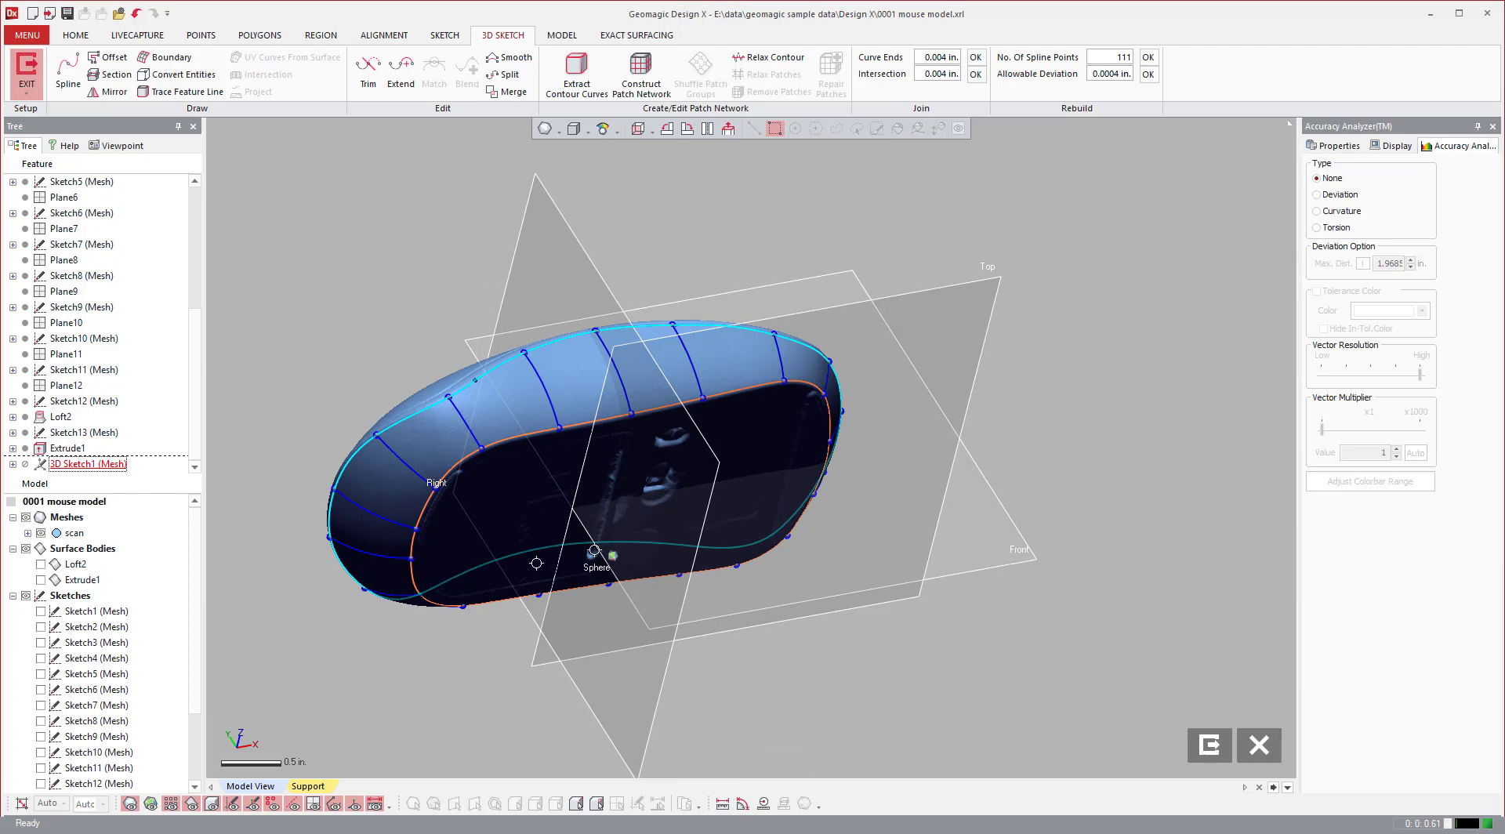
- Inspect the curve network with the scan mesh hidden, exit the 3D sketch and show the mesh again
click(41, 533)
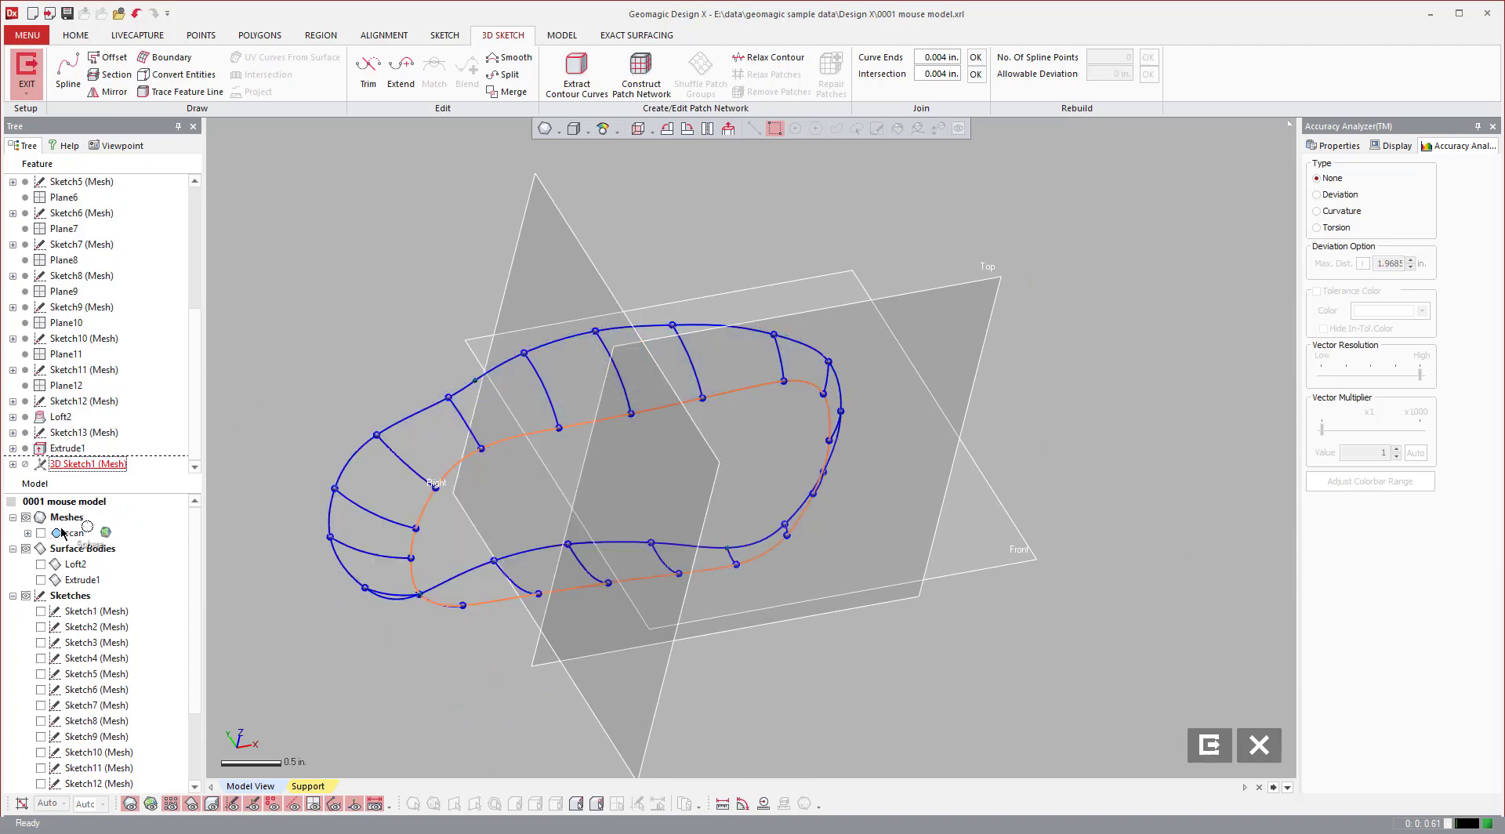
right_drag(955, 353, 177, 230)
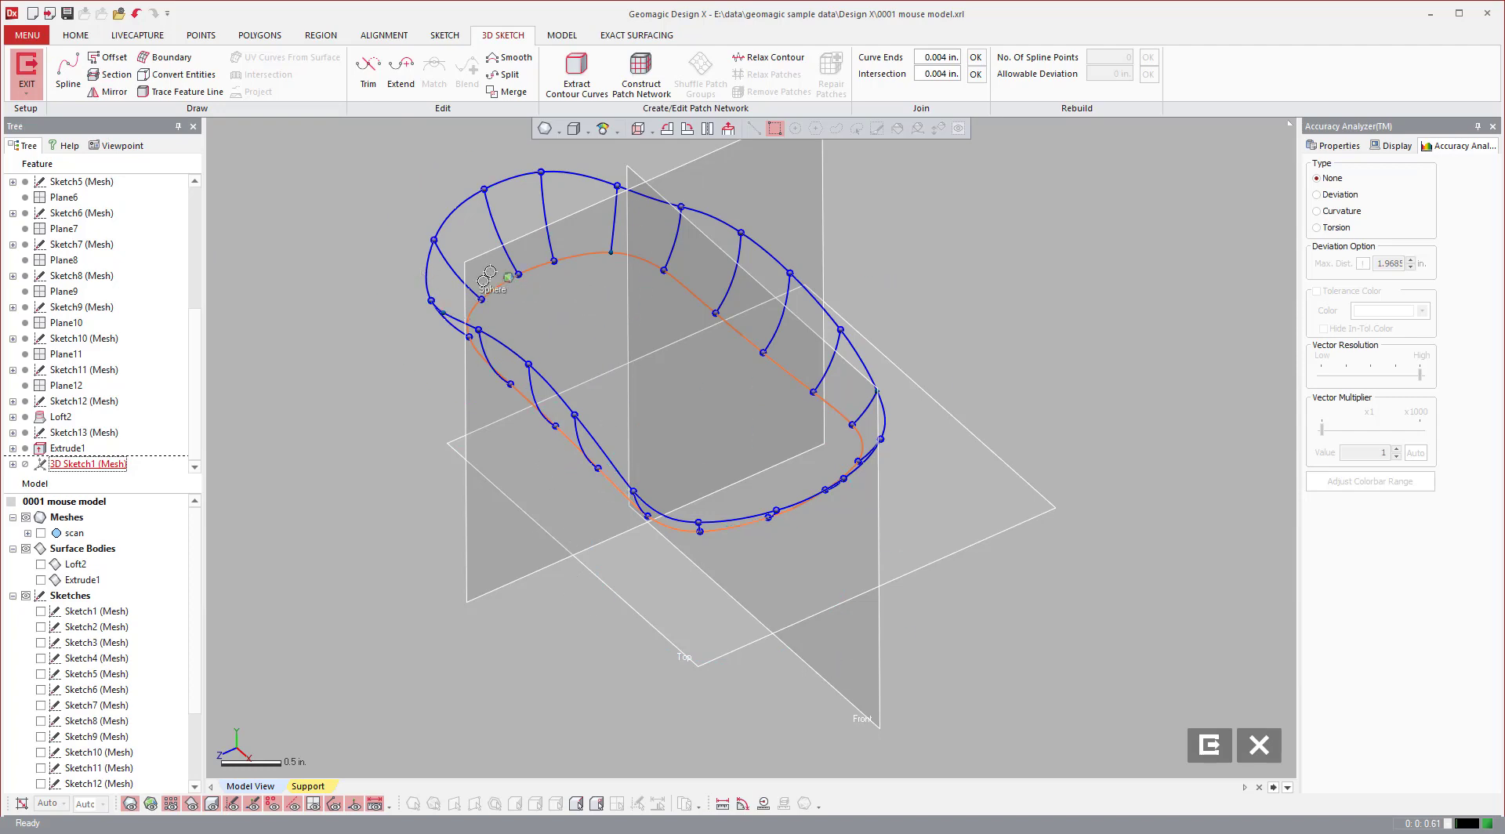
right_drag(782, 570, 817, 511)
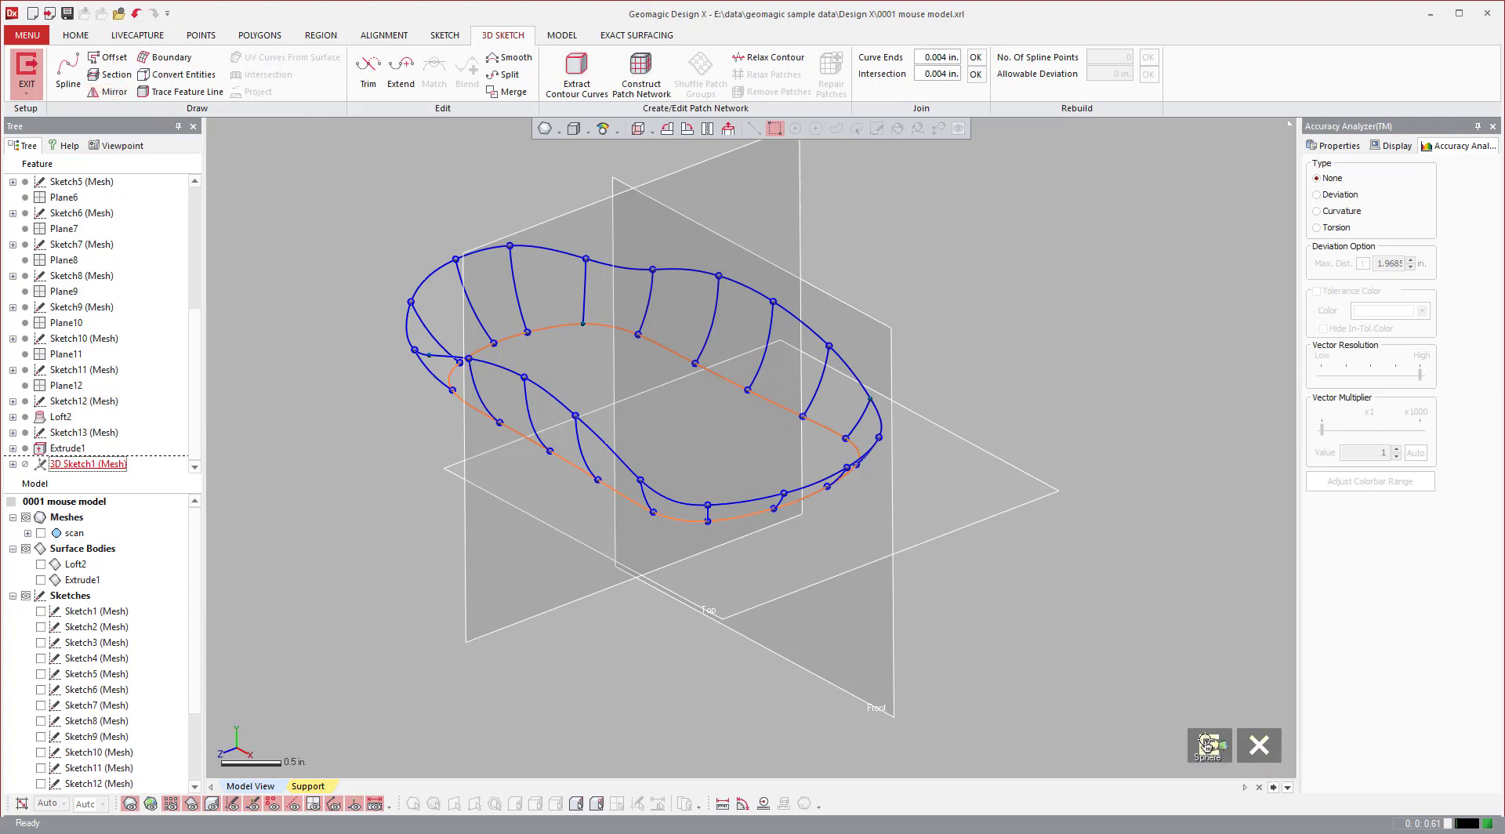
mouse_move(923, 467)
right_down()
mouse_move(800, 386)
mouse_move(750, 173)
mouse_move(796, 310)
mouse_move(1167, 696)
right_up()
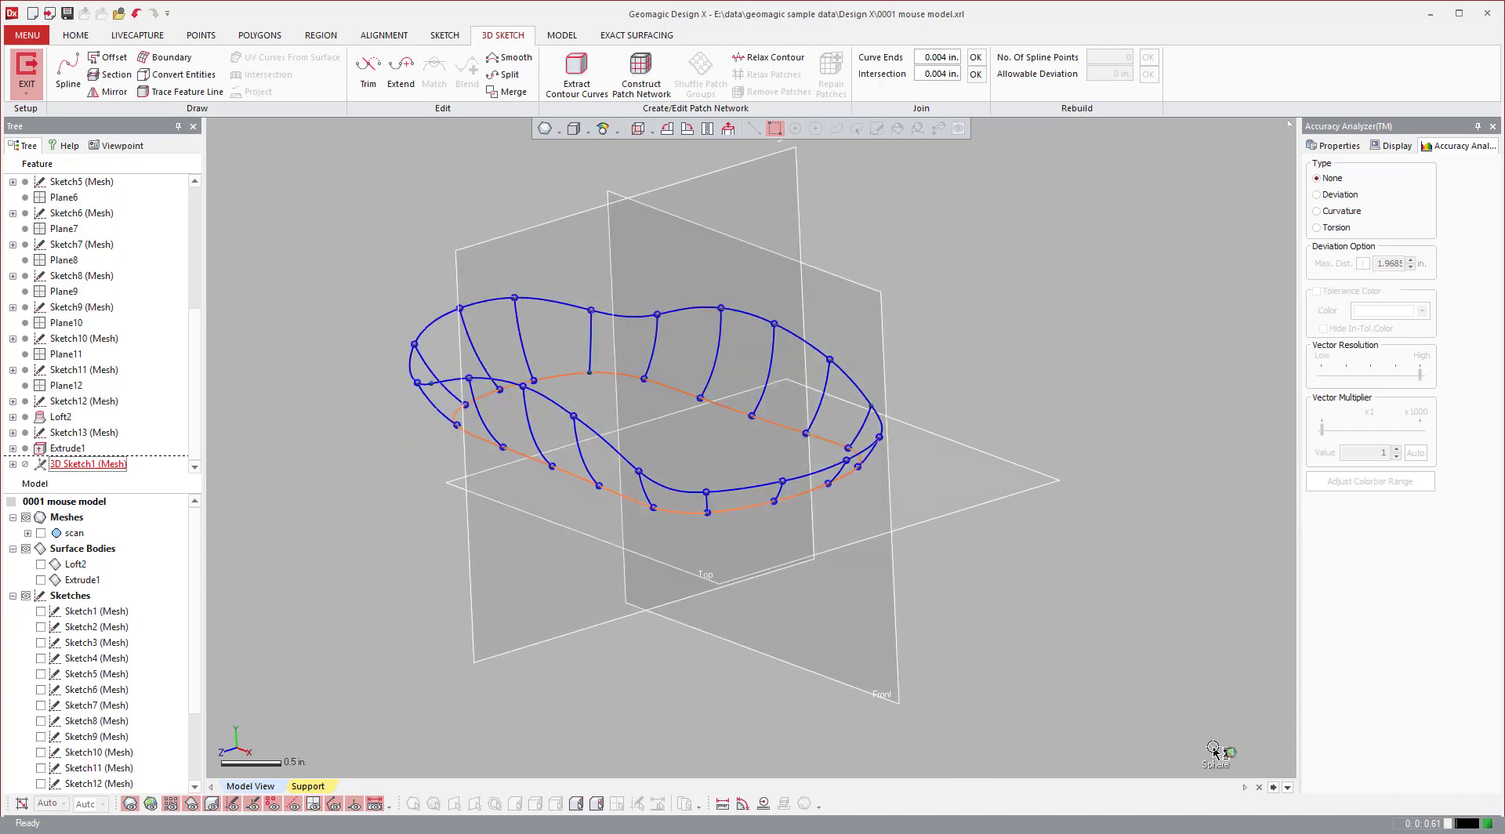
click(1213, 749)
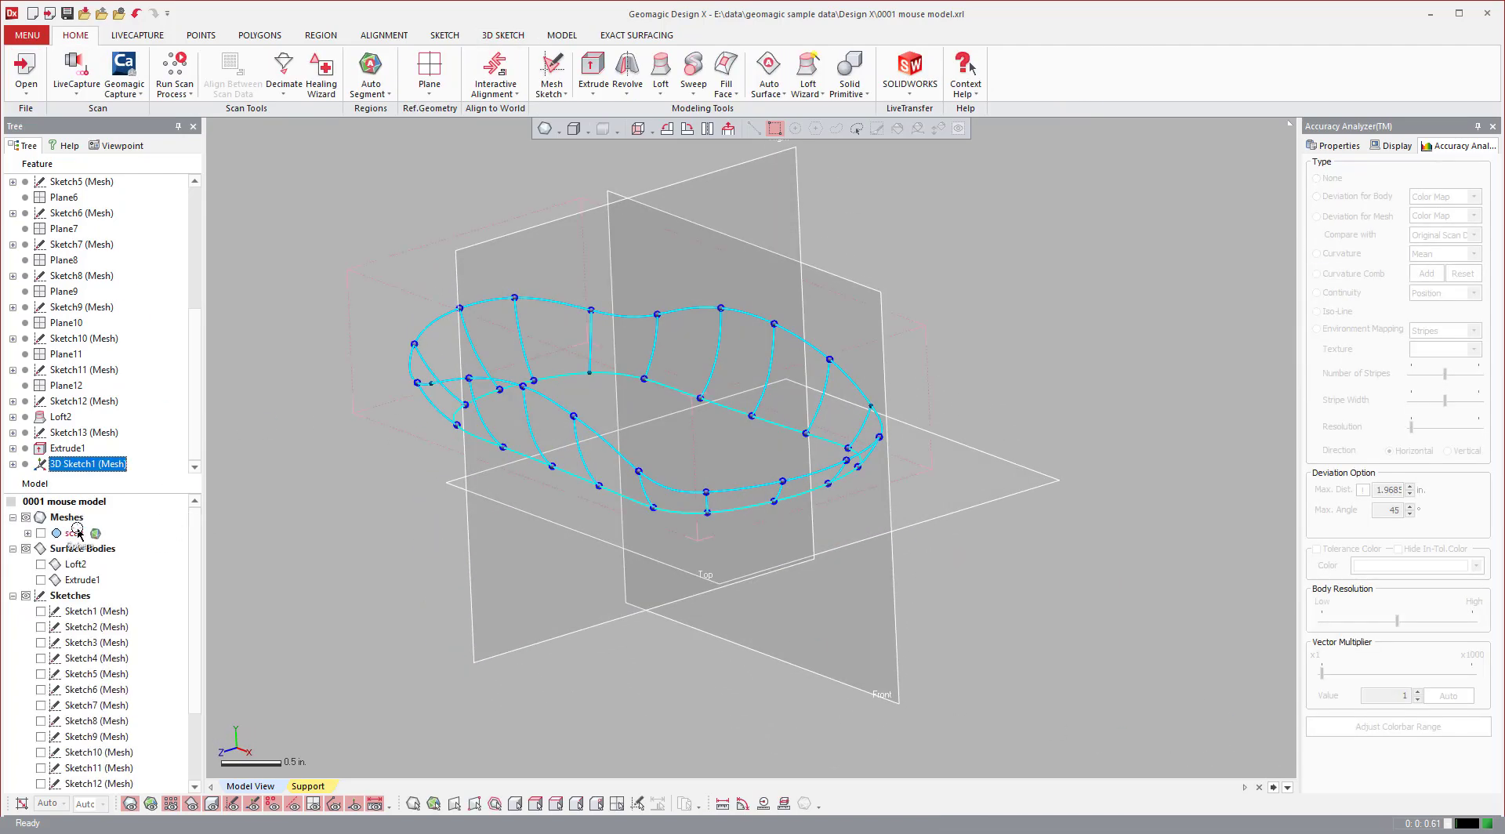
click(41, 533)
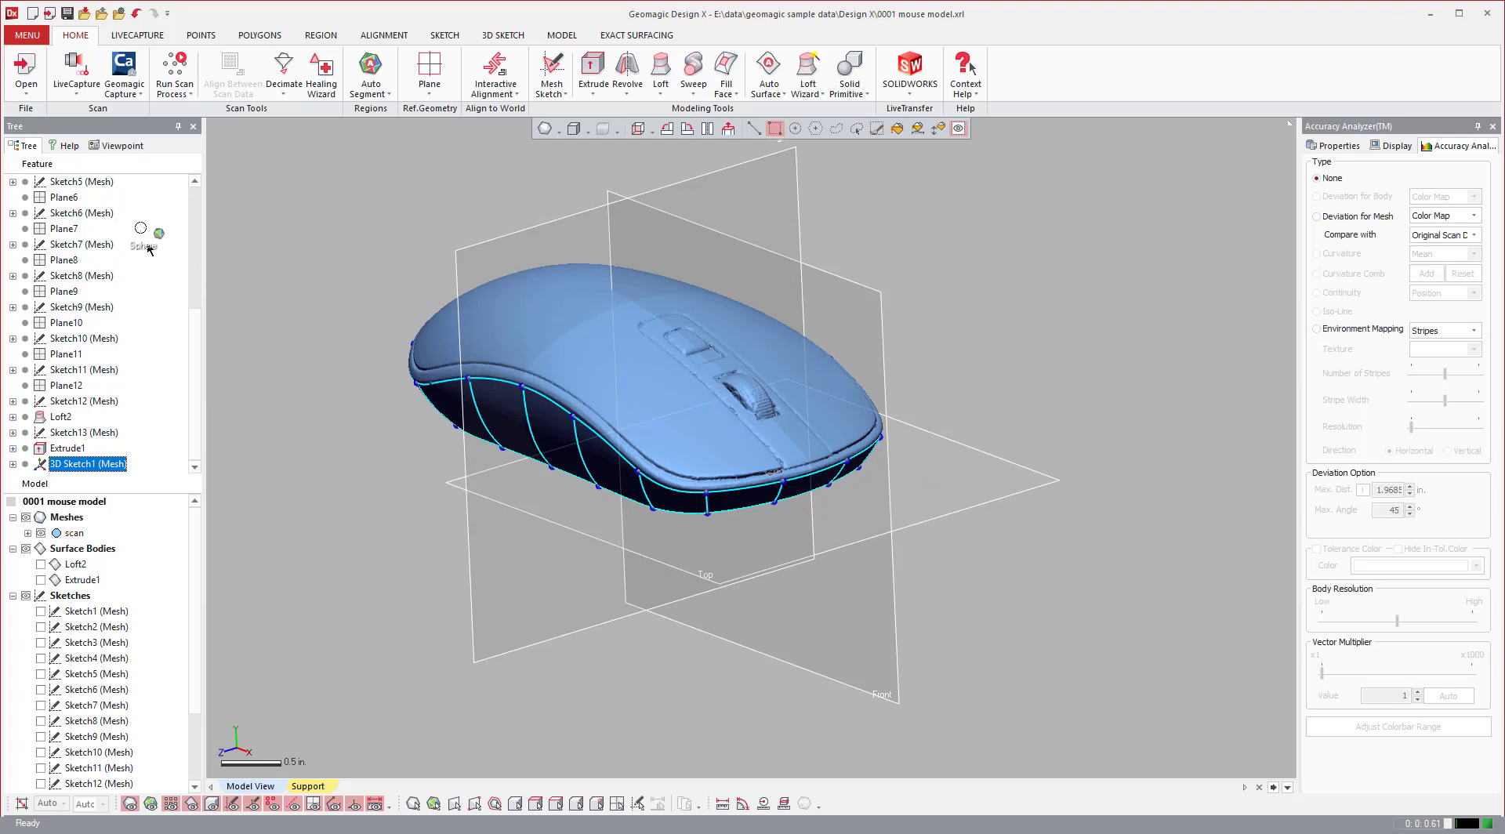
- Start a Legacy Boundary Fit with 3D Sketch1 (Mesh) as the mesh curves and review the network on the side walls
click(30, 36)
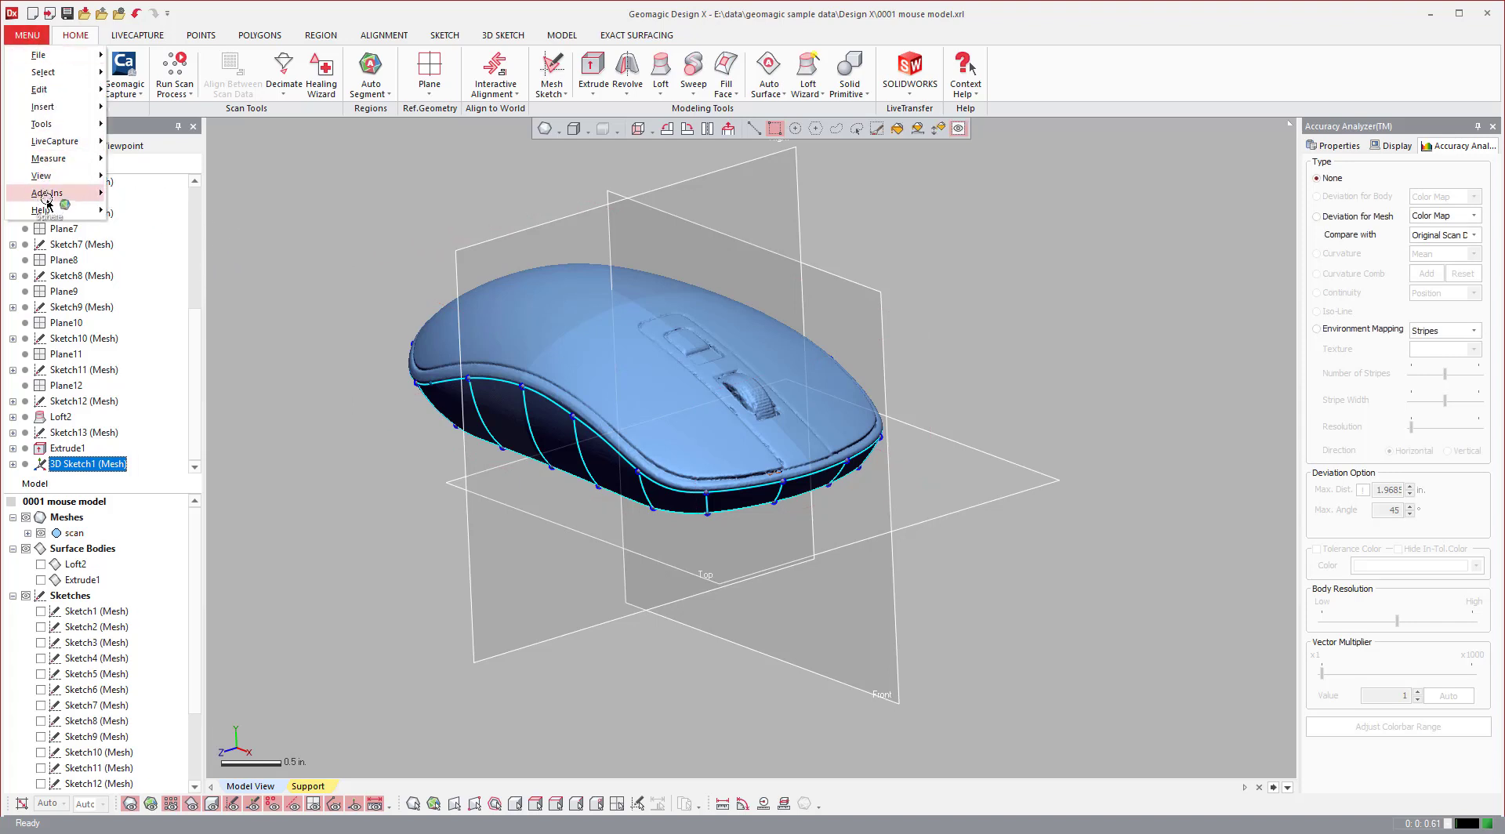
mouse_move(45, 196)
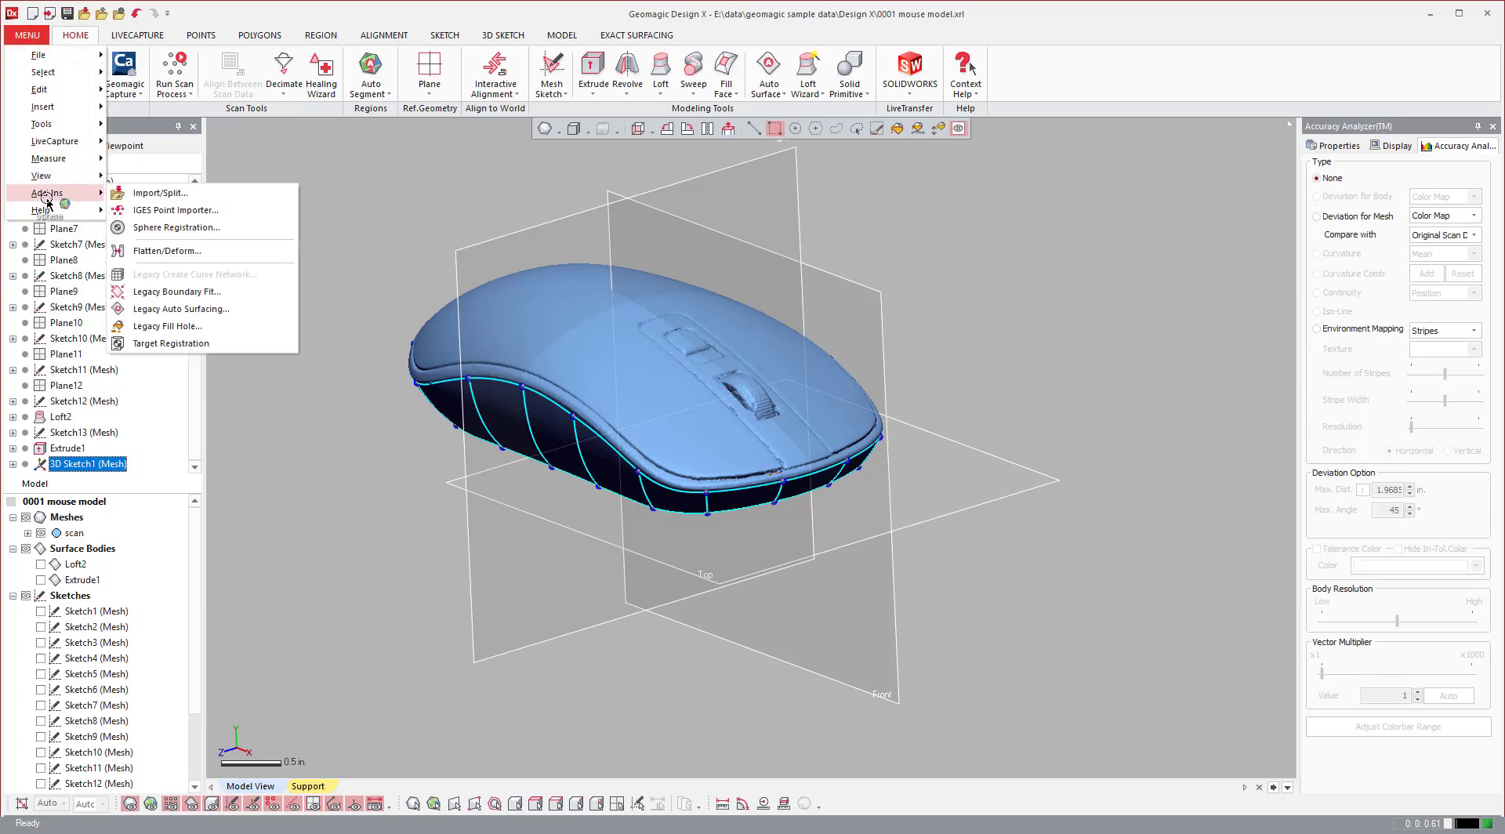
click(157, 292)
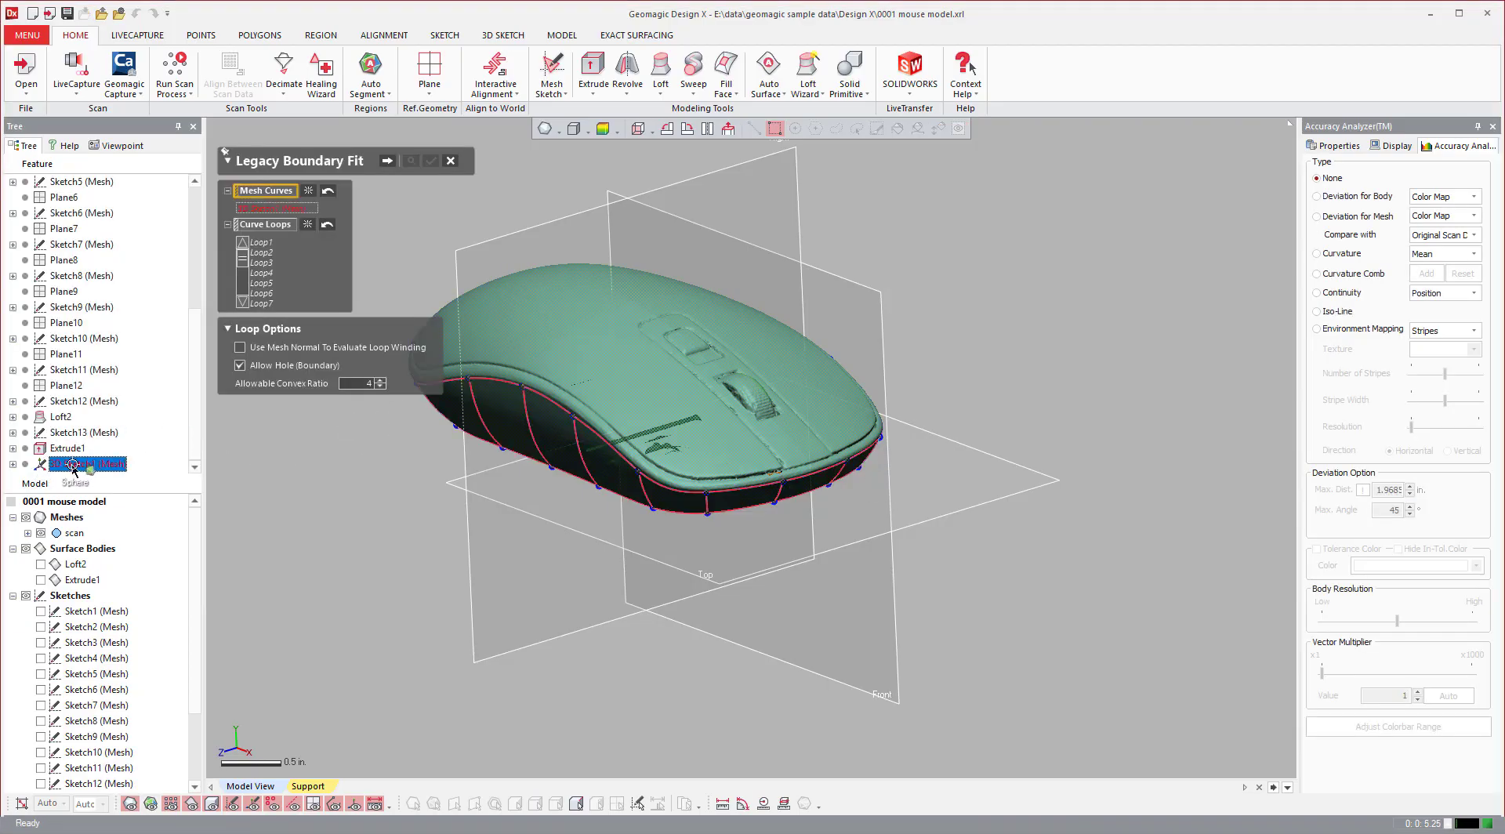
scroll(659, 432, down, 3)
scroll(657, 435, up, 5)
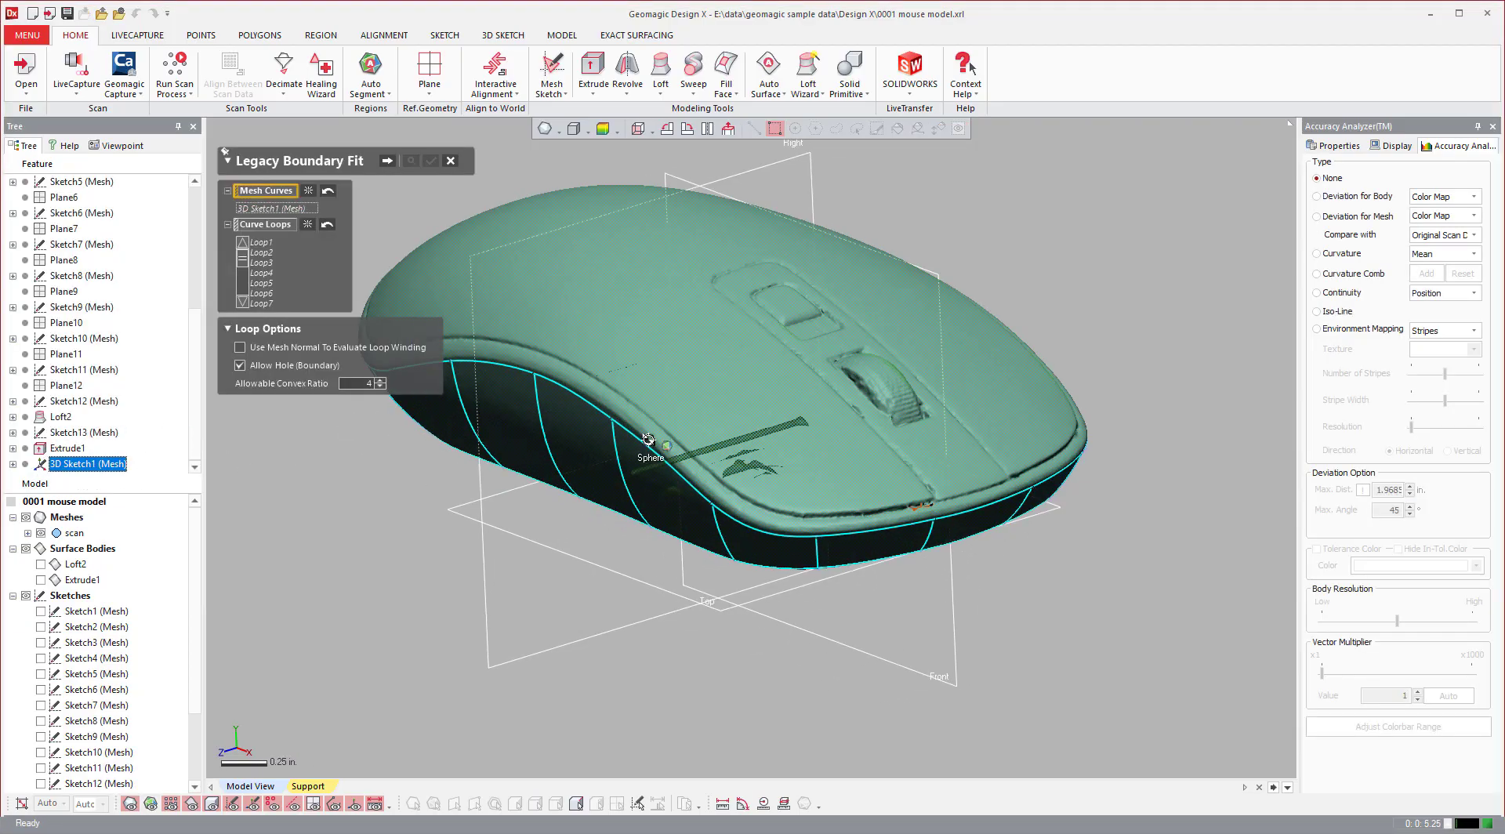
right_drag(656, 439, 679, 580)
scroll(604, 408, up, 3)
scroll(679, 412, down, 4)
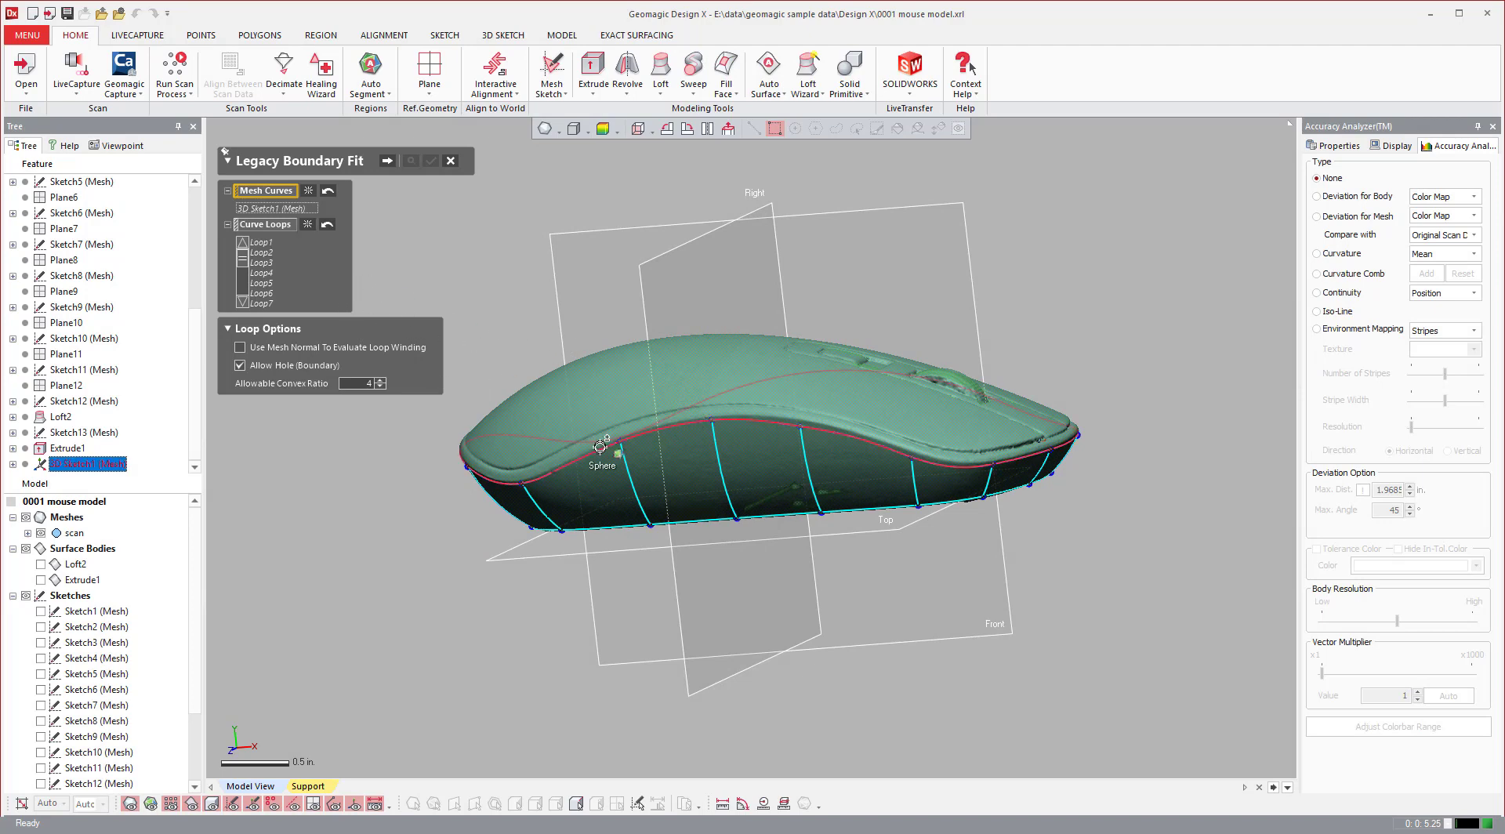
right_drag(646, 382, 655, 314)
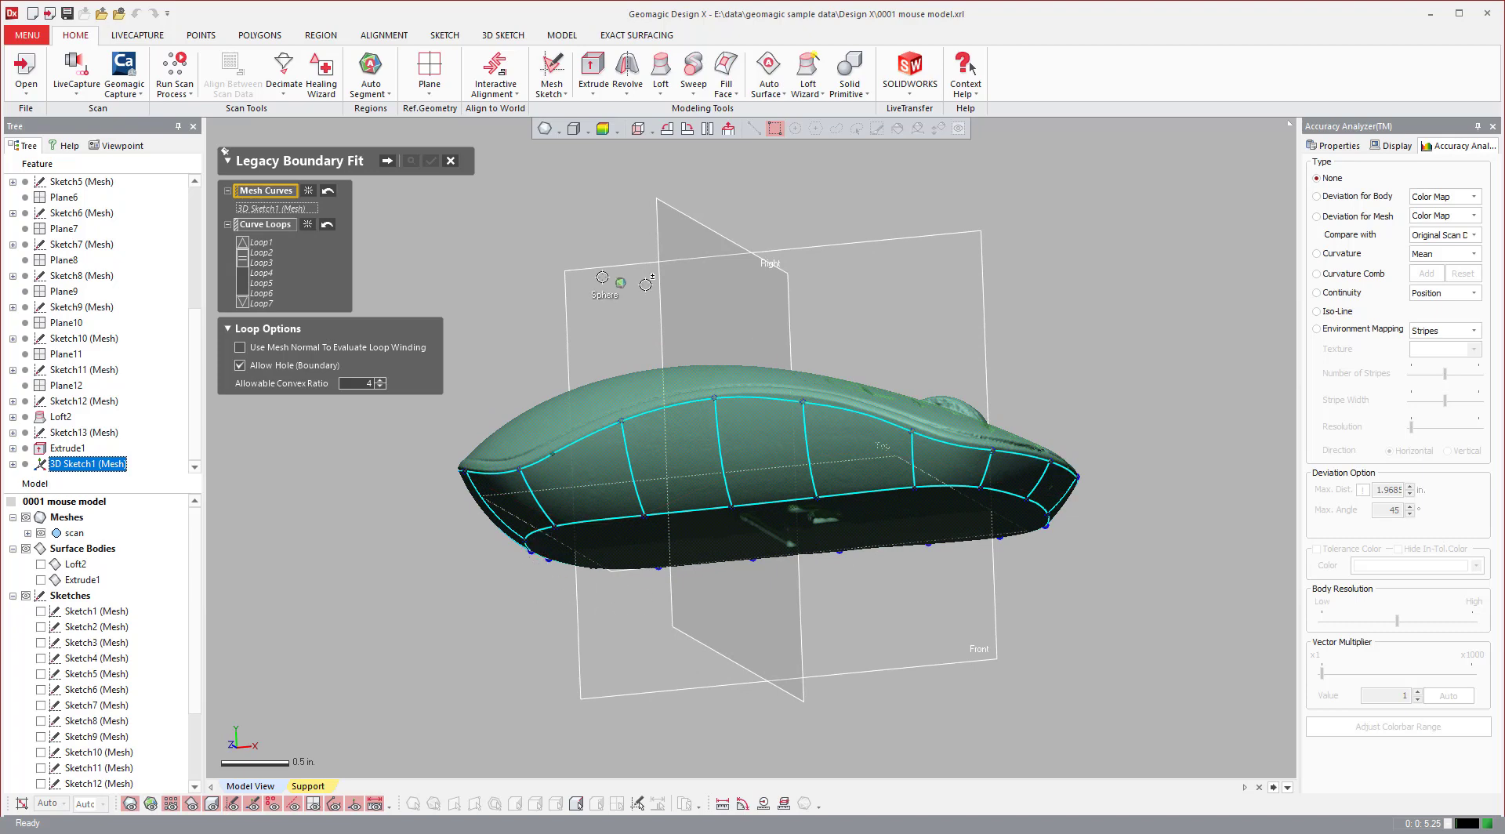
- Exclude the top shell and the flat bottom from the curve loops, keeping the side-wall loops
click(263, 224)
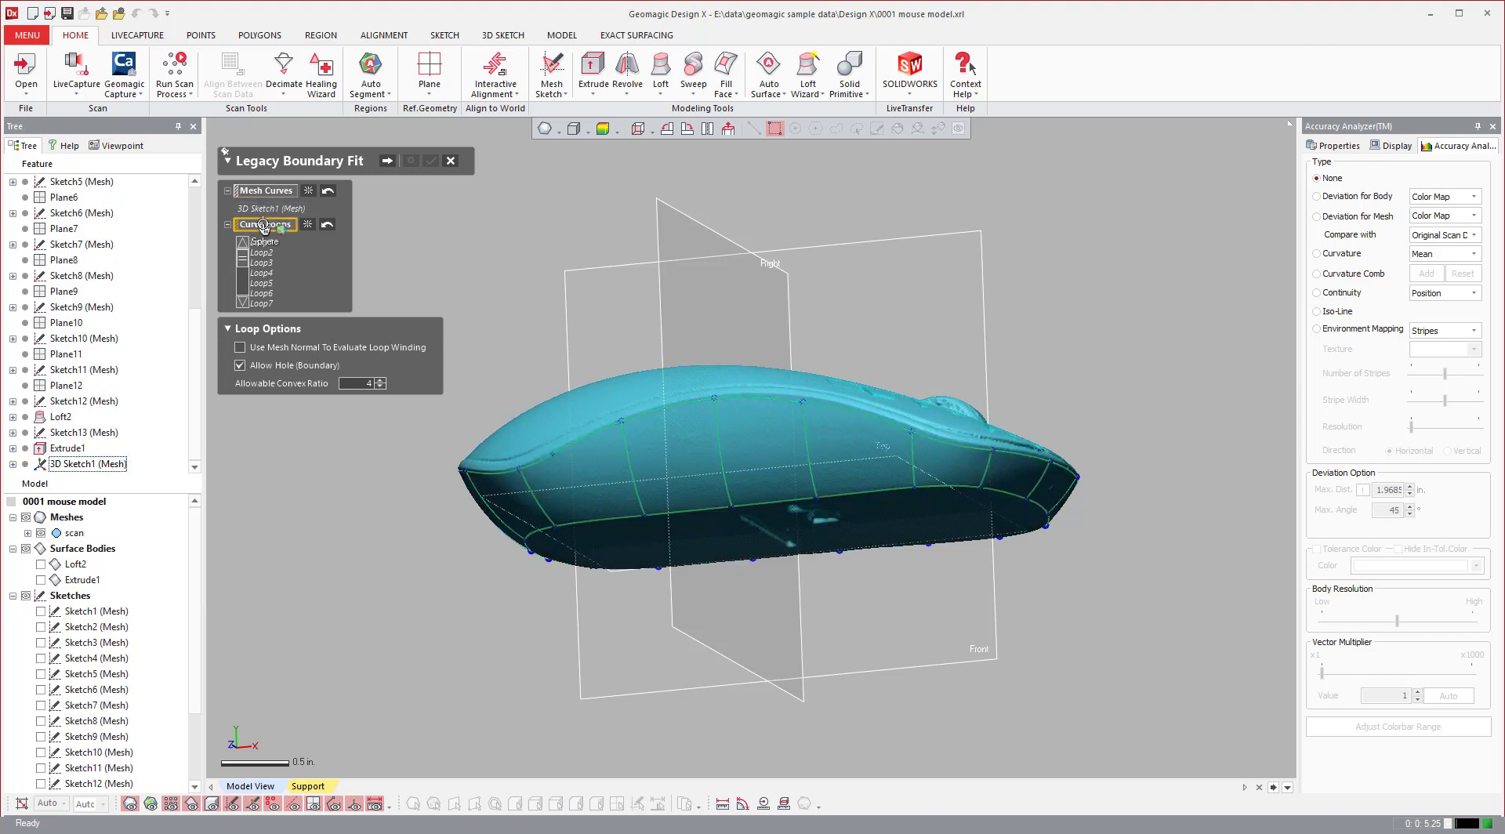
click(537, 414)
click(537, 418)
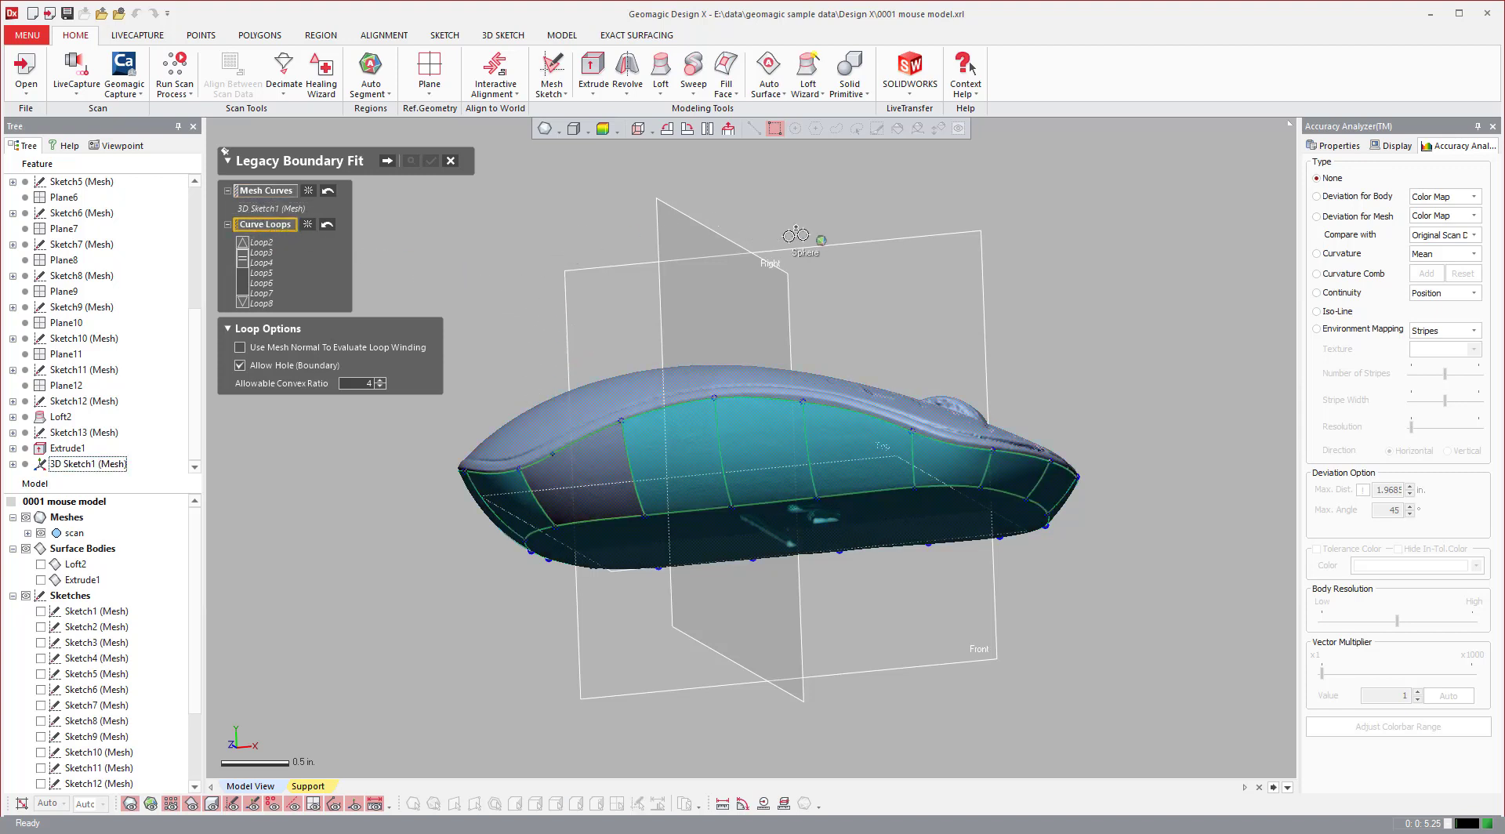
right_drag(837, 439, 615, 443)
click(600, 523)
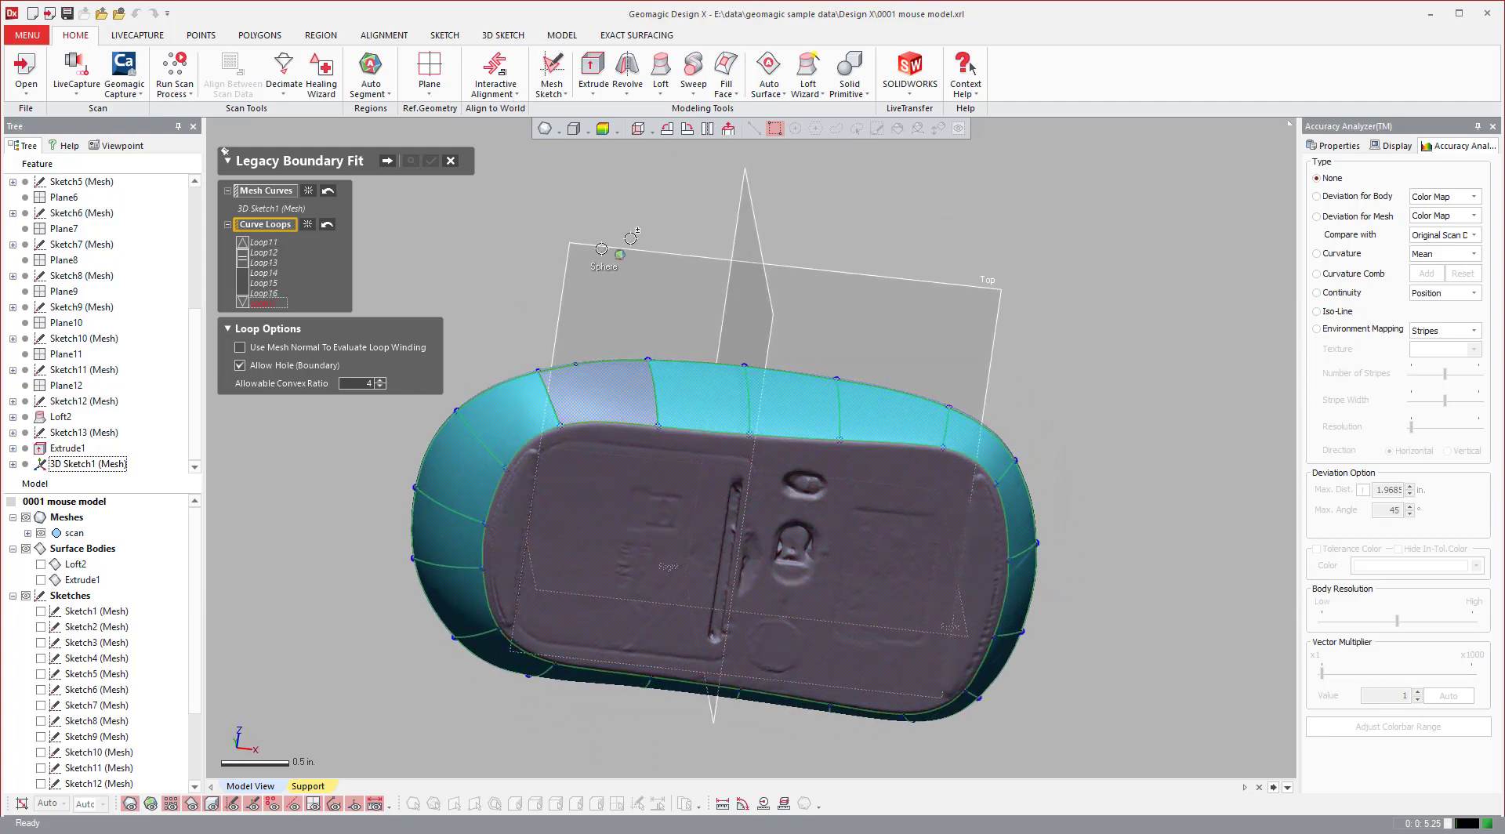
- Examine the rim curve closely along the side-wall patch without a loop, cancelling the Legacy Boundary Fit
right_drag(695, 515, 638, 478)
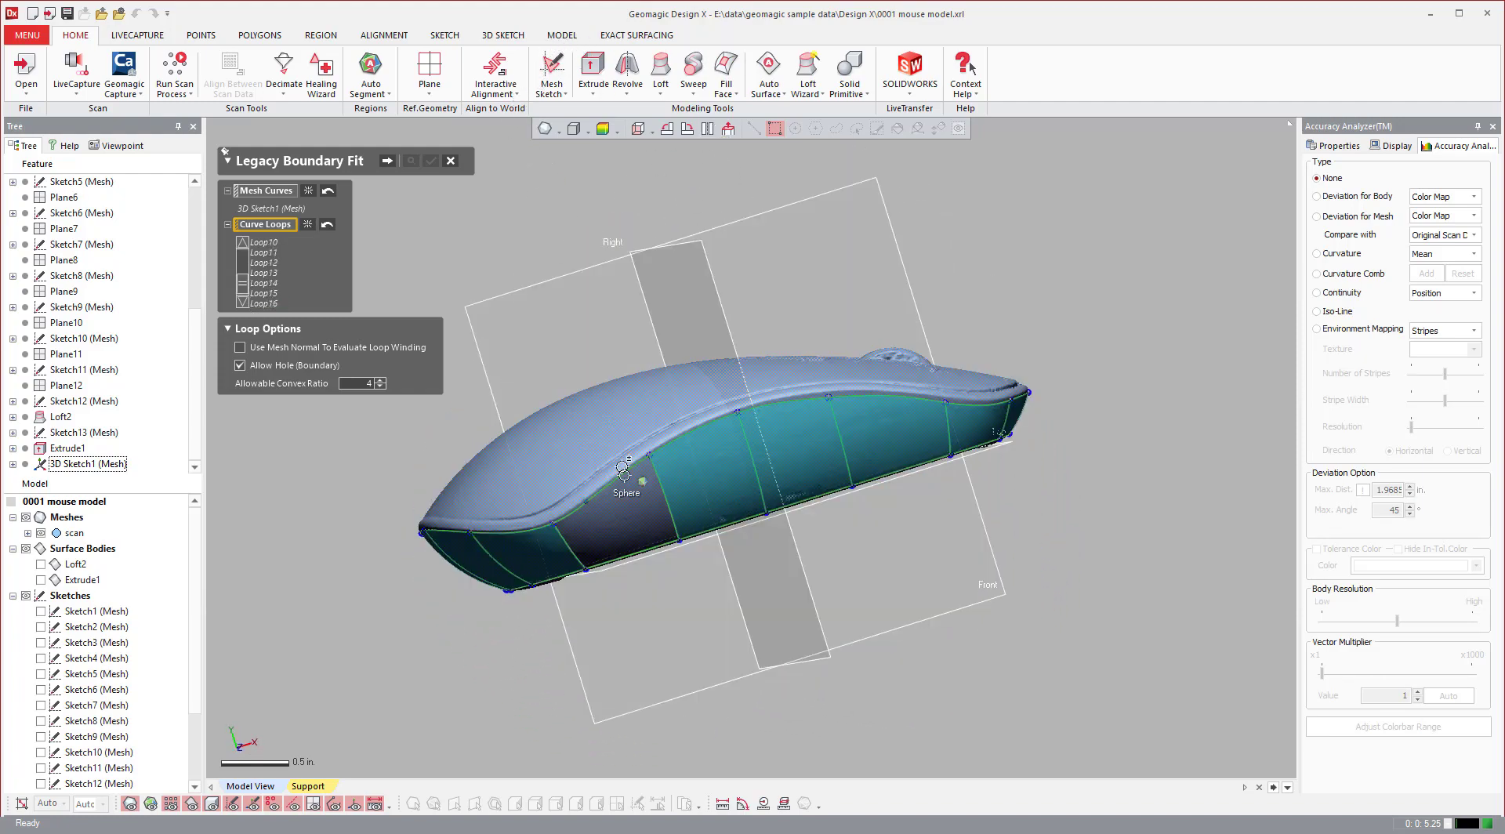
scroll(599, 510, up, 8)
scroll(572, 486, down, 5)
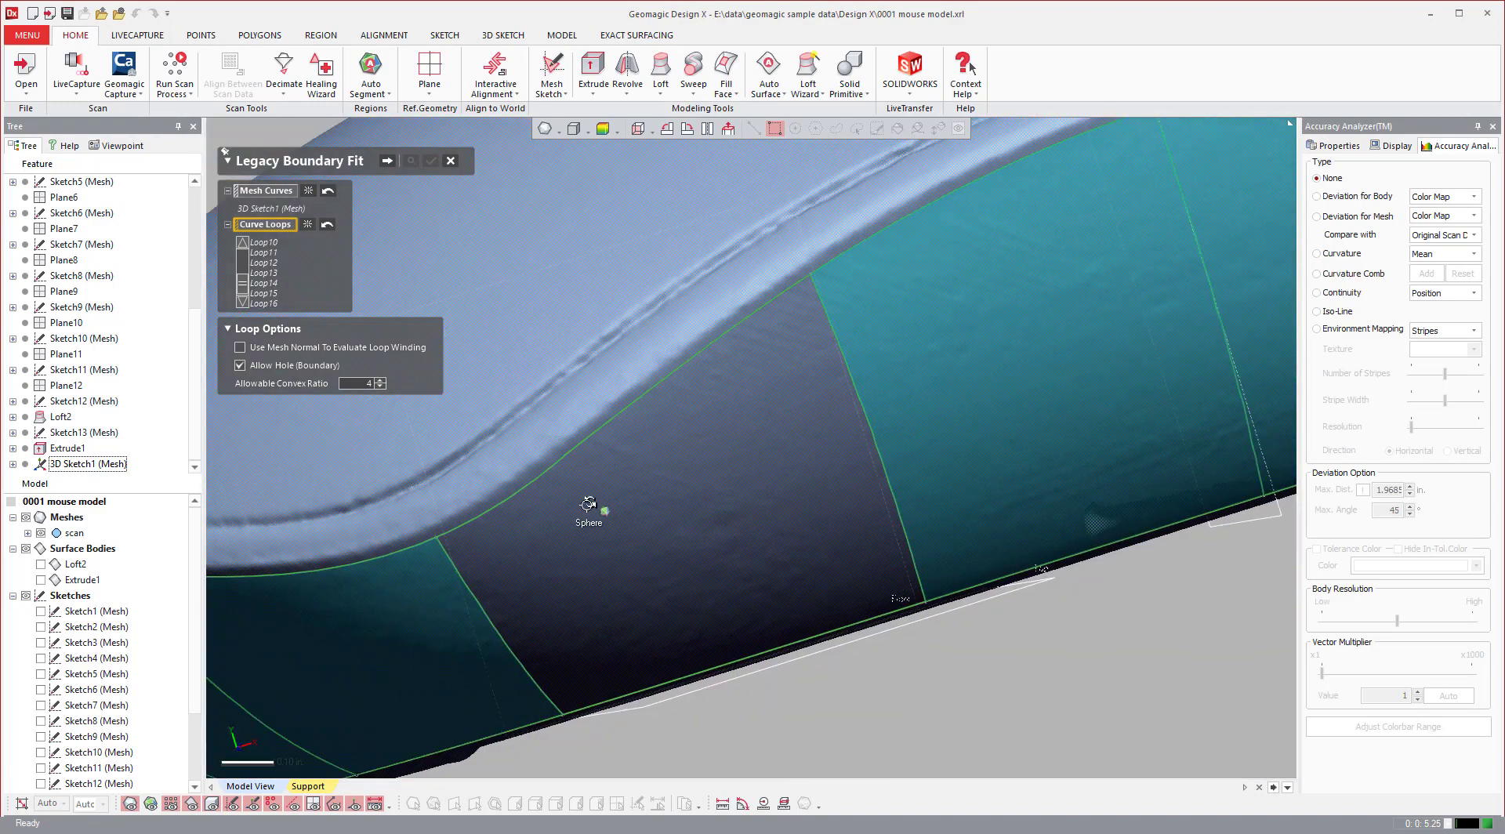
scroll(576, 439, up, 5)
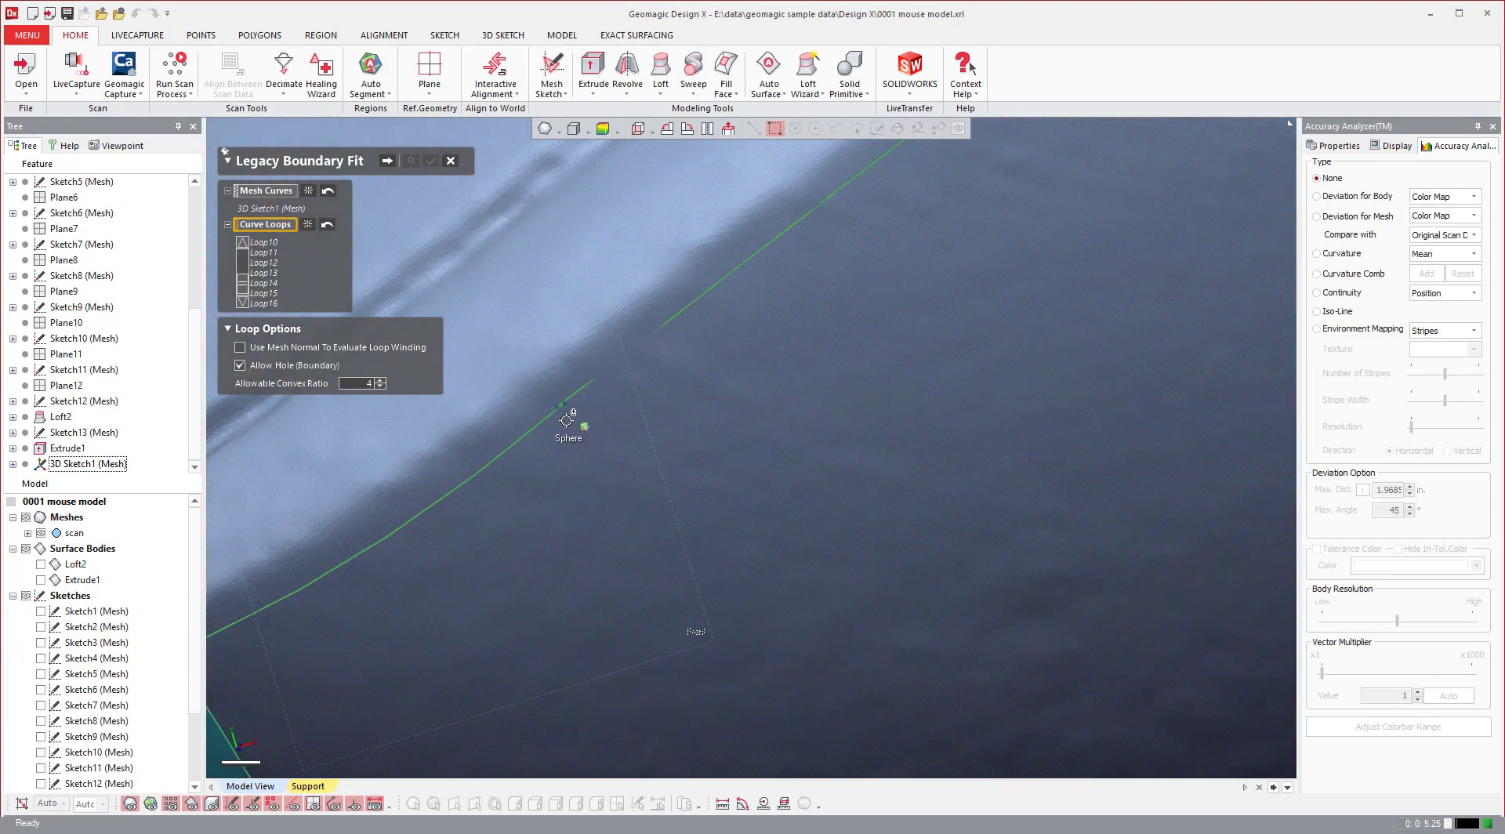
scroll(568, 411, up, 4)
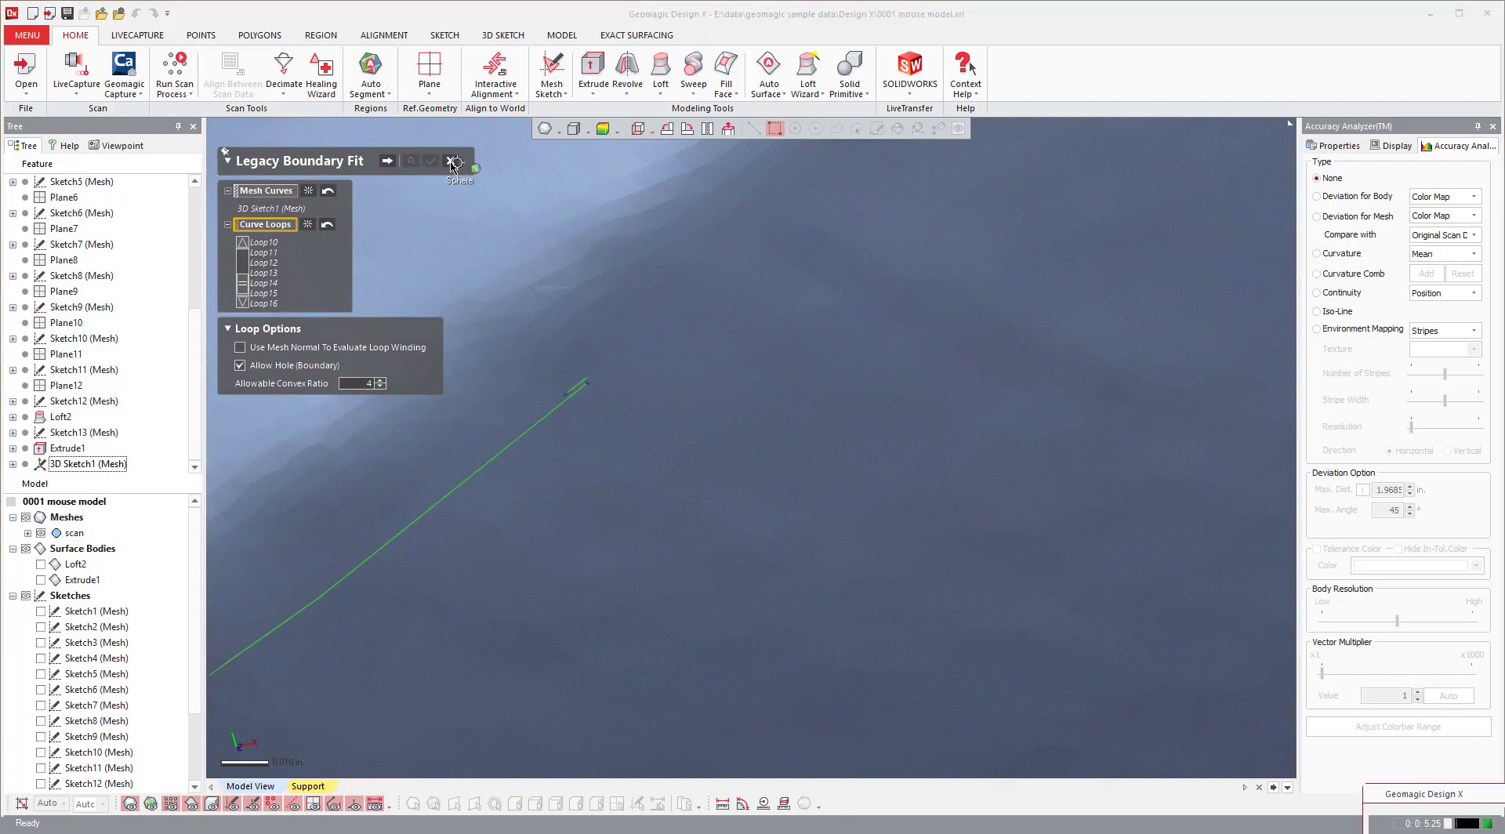
drag(1441, 787, 1422, 643)
click(1462, 727)
scroll(674, 439, up, 5)
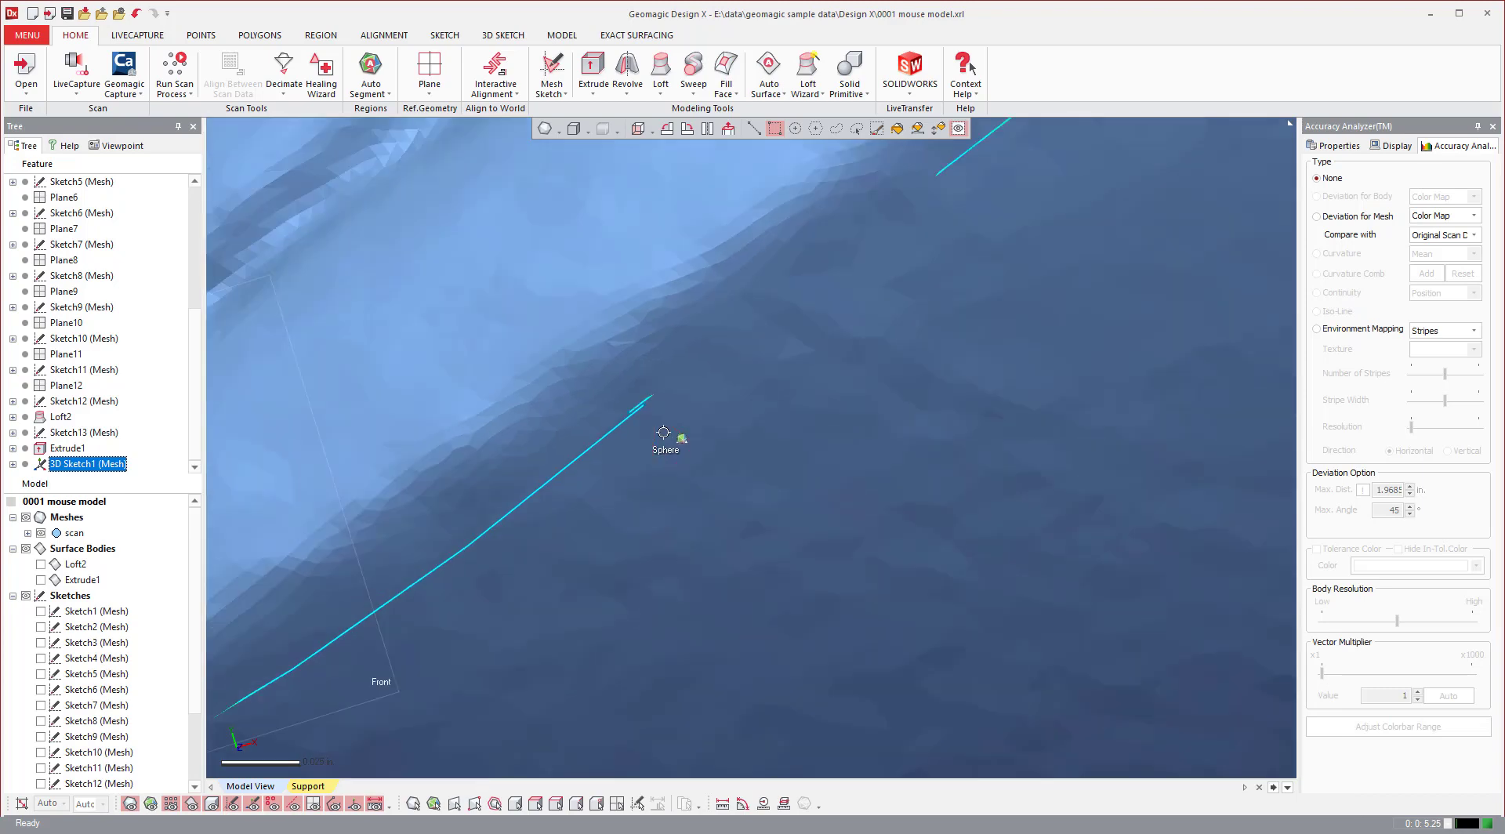
scroll(710, 457, up, 3)
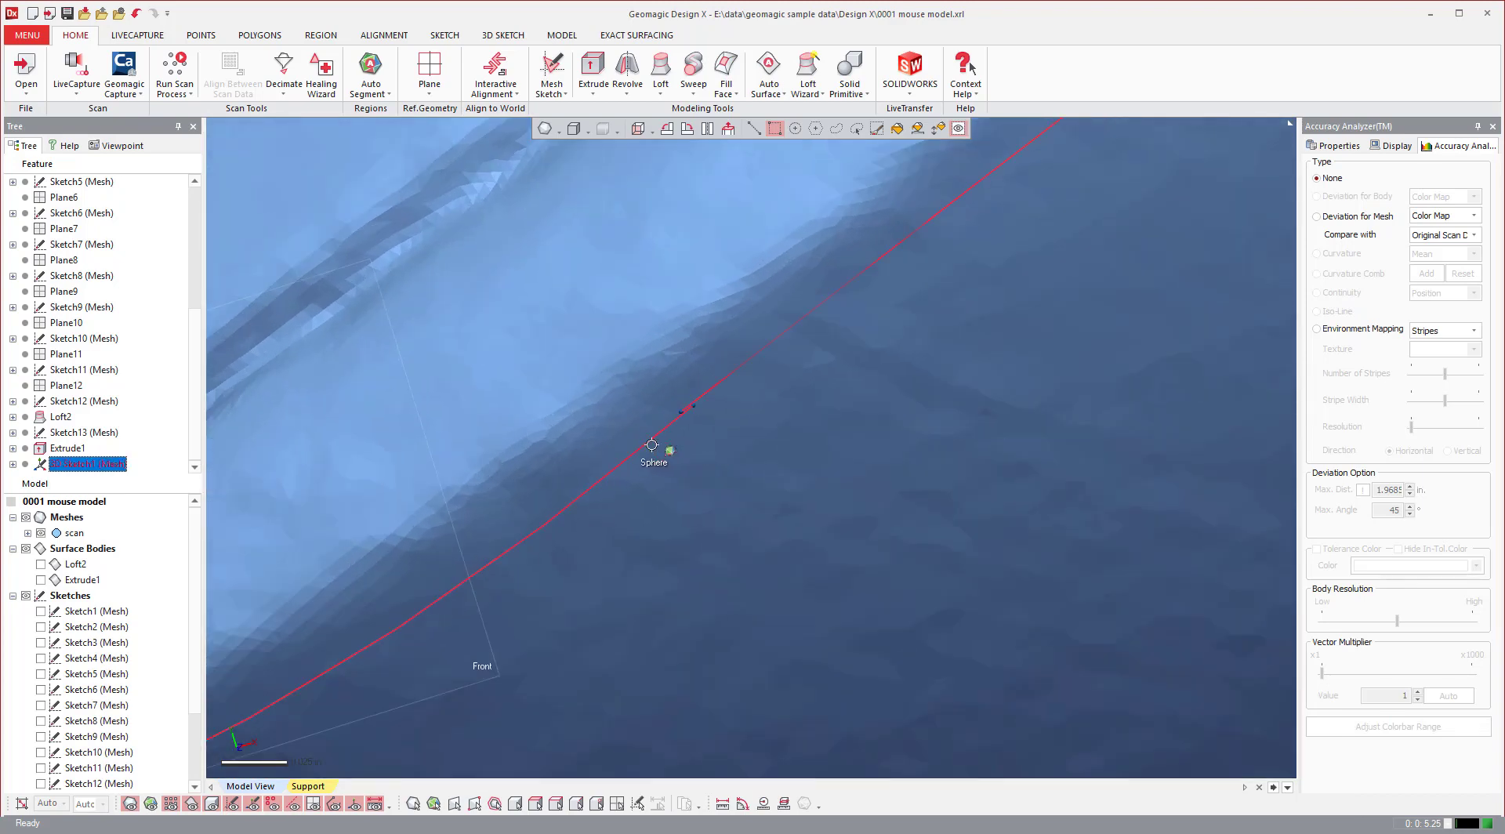
scroll(670, 450, down, 4)
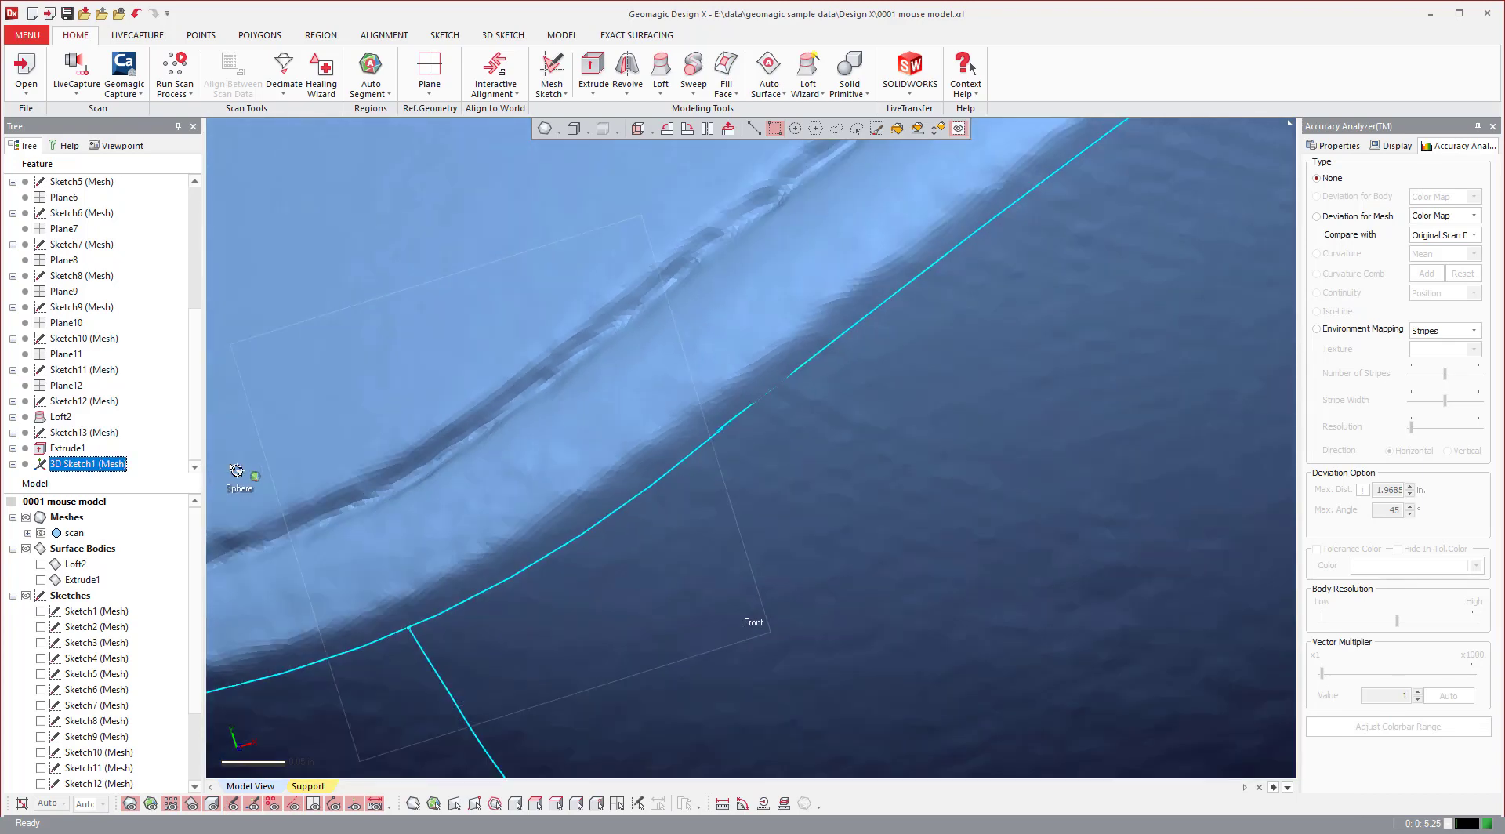
- Edit 3D Sketch1 (Mesh) to close the rim curve where its ends overlap along the side wall, and exit the sketch
click(90, 463)
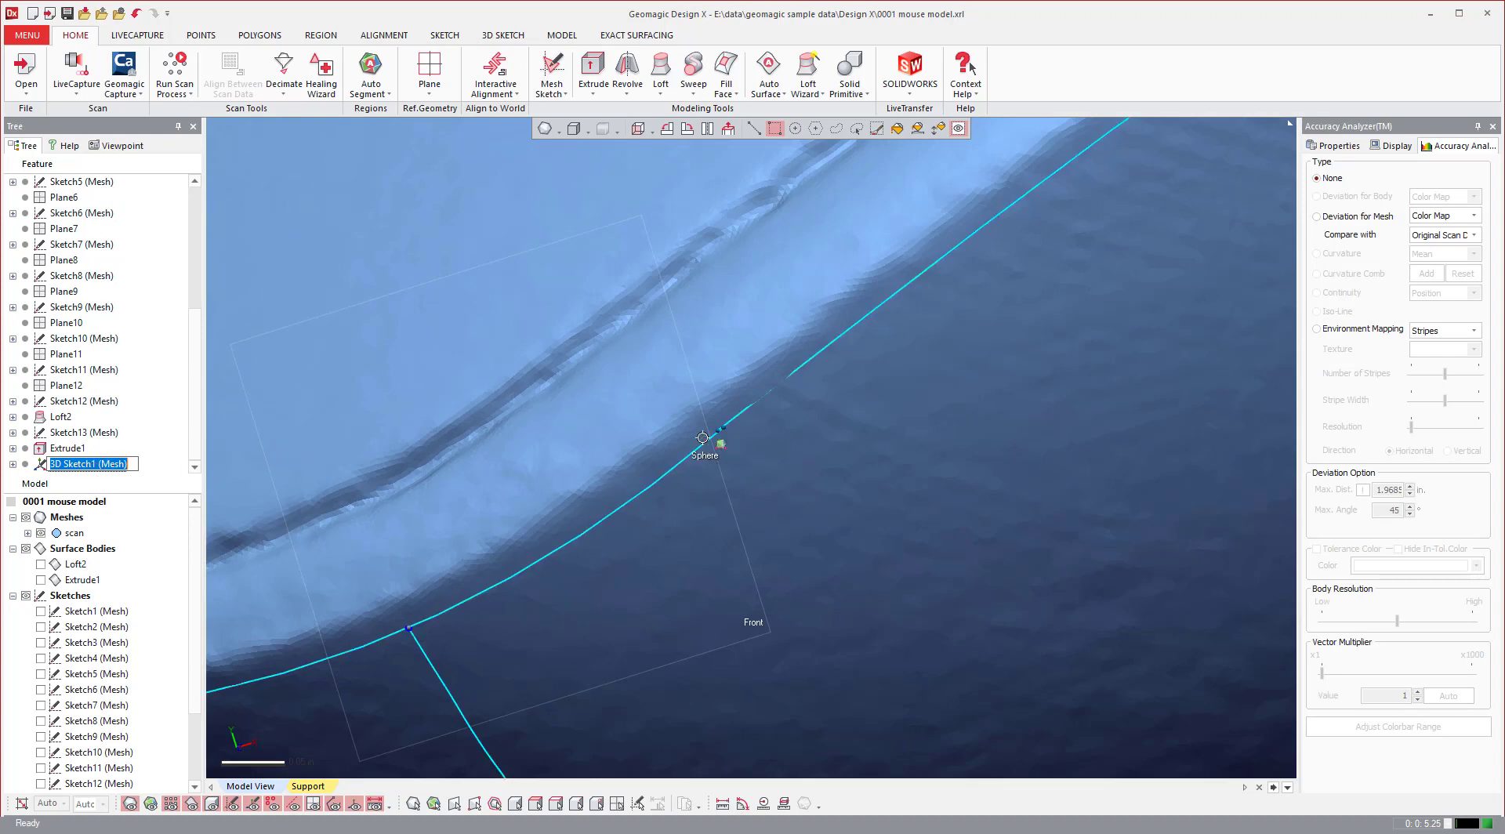
scroll(737, 431, up, 5)
scroll(764, 423, up, 3)
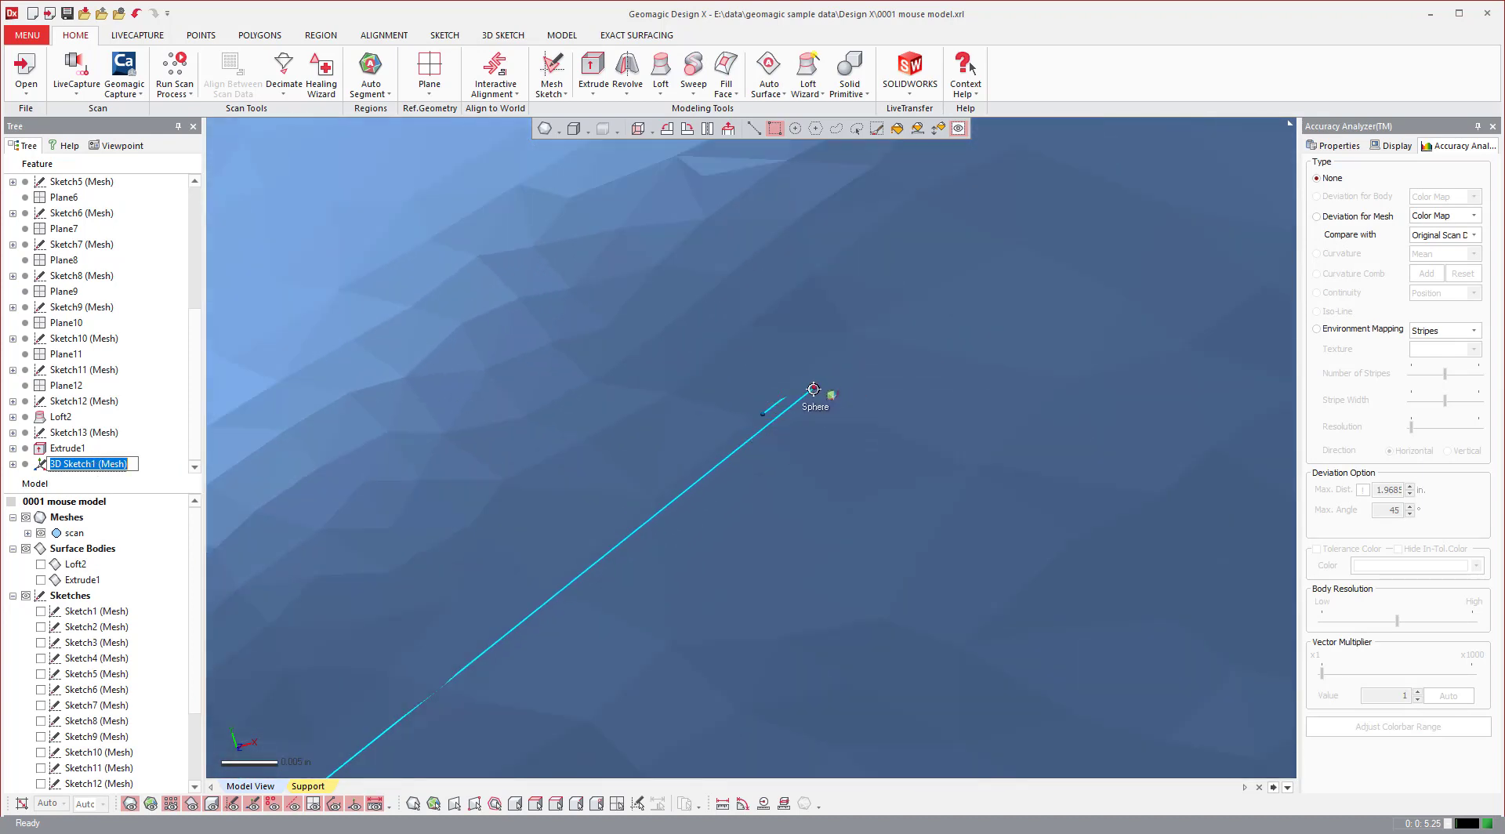
click(814, 389)
drag(817, 387, 799, 405)
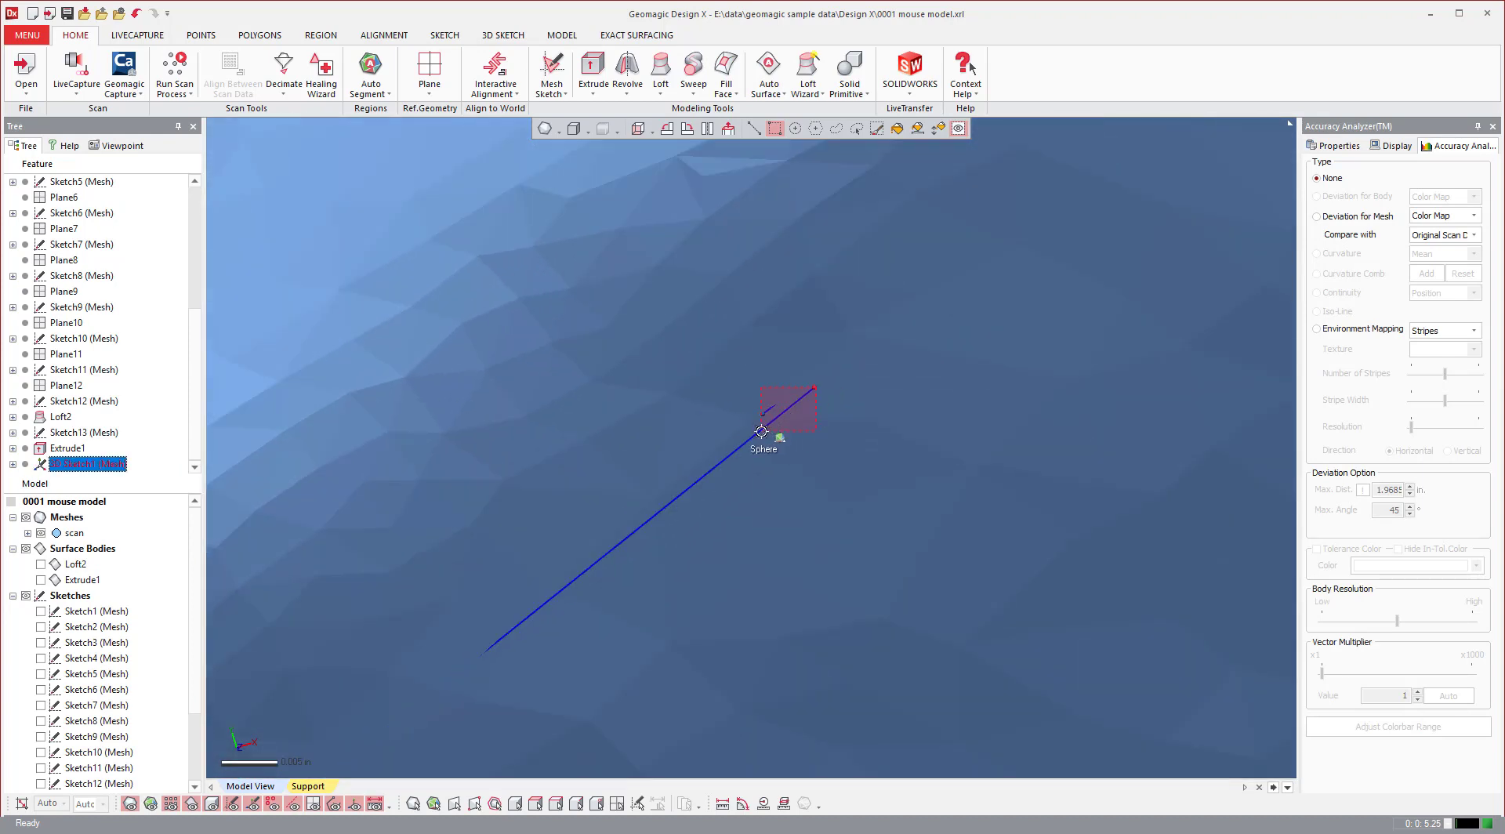
double_click(94, 465)
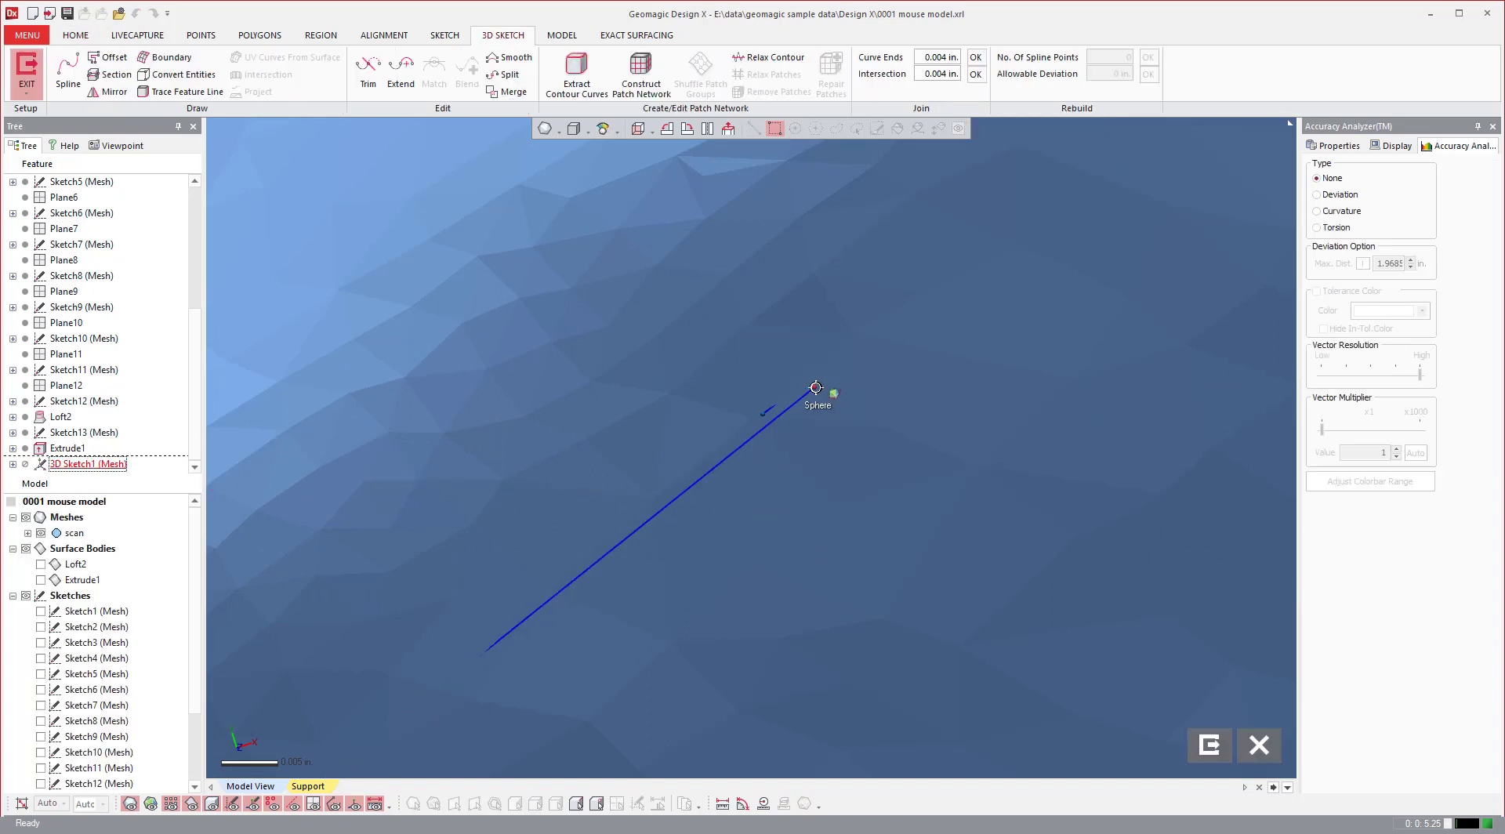
drag(812, 390, 762, 420)
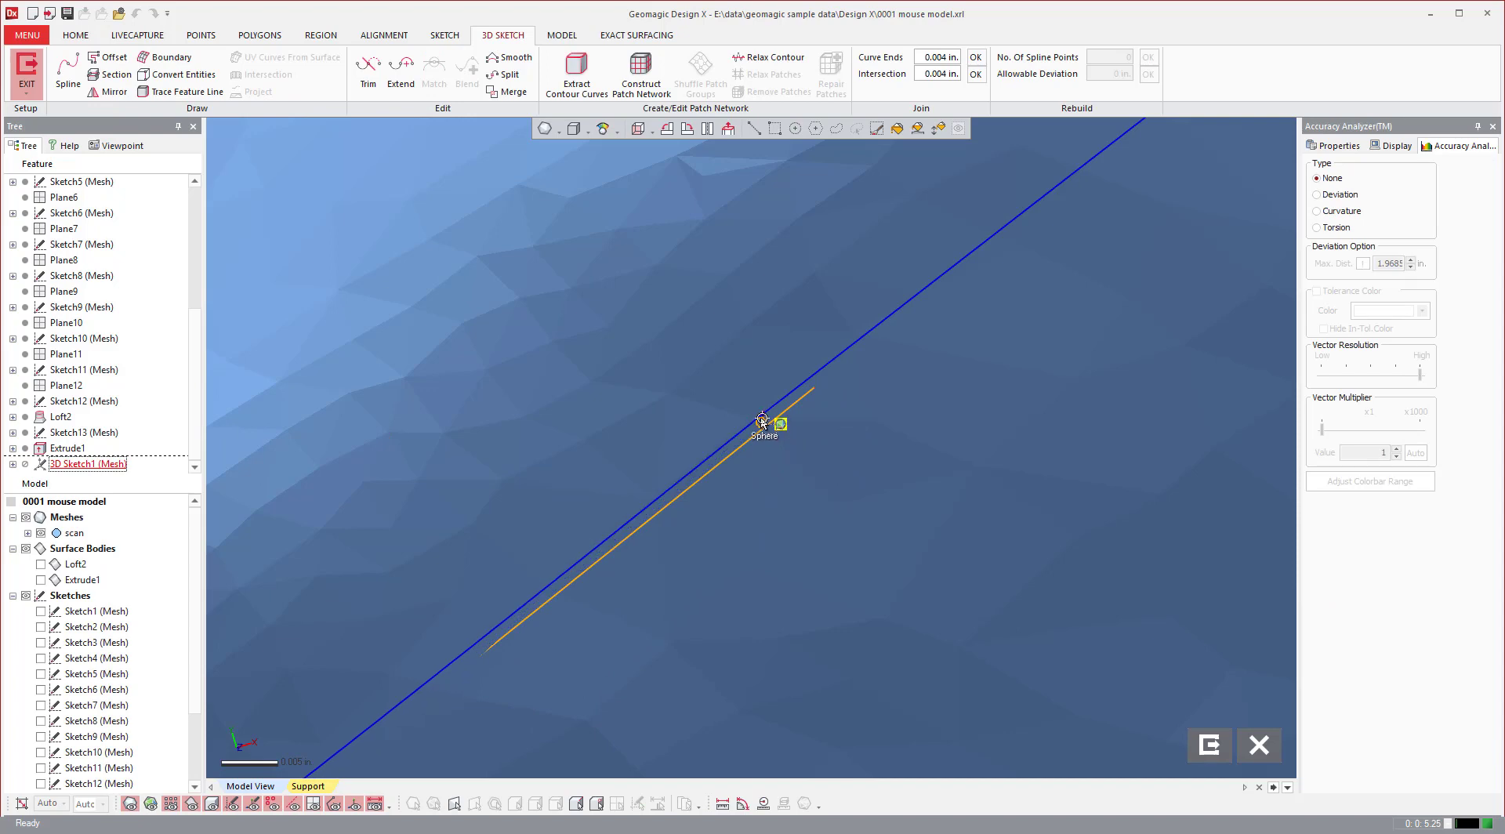
scroll(809, 441, up, 5)
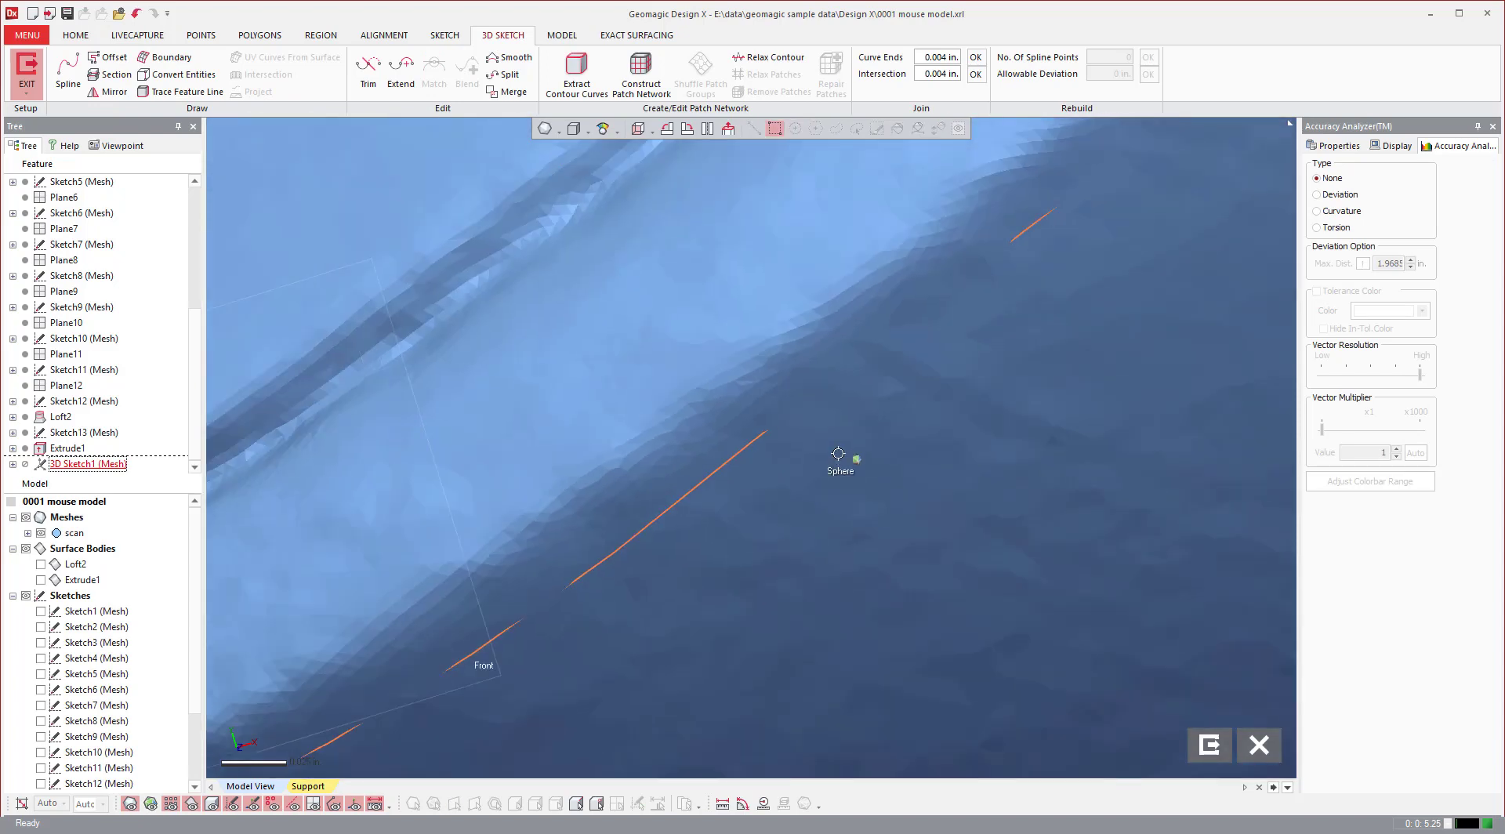
scroll(838, 453, down, 5)
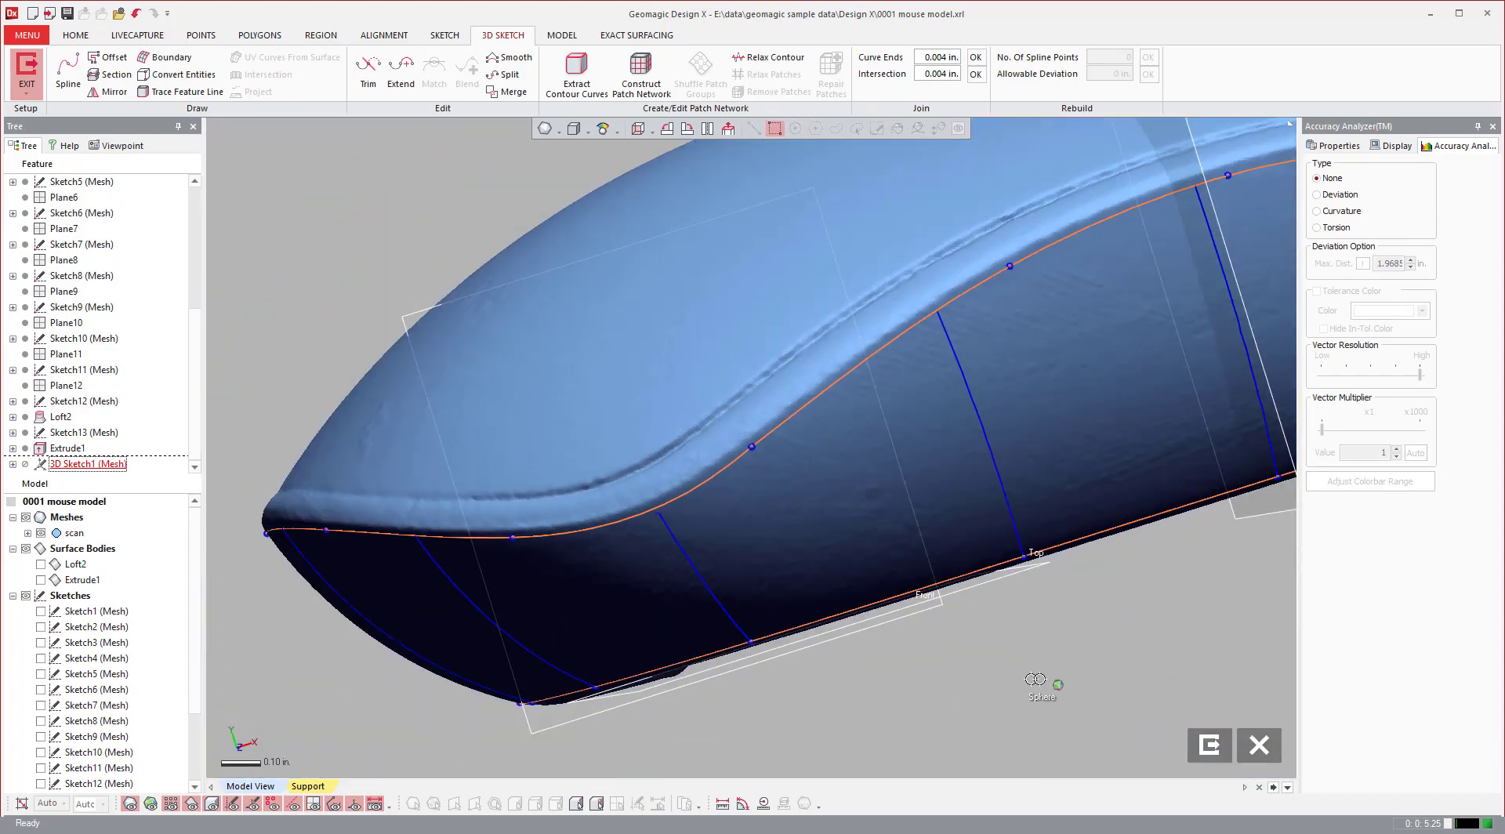
click(1209, 744)
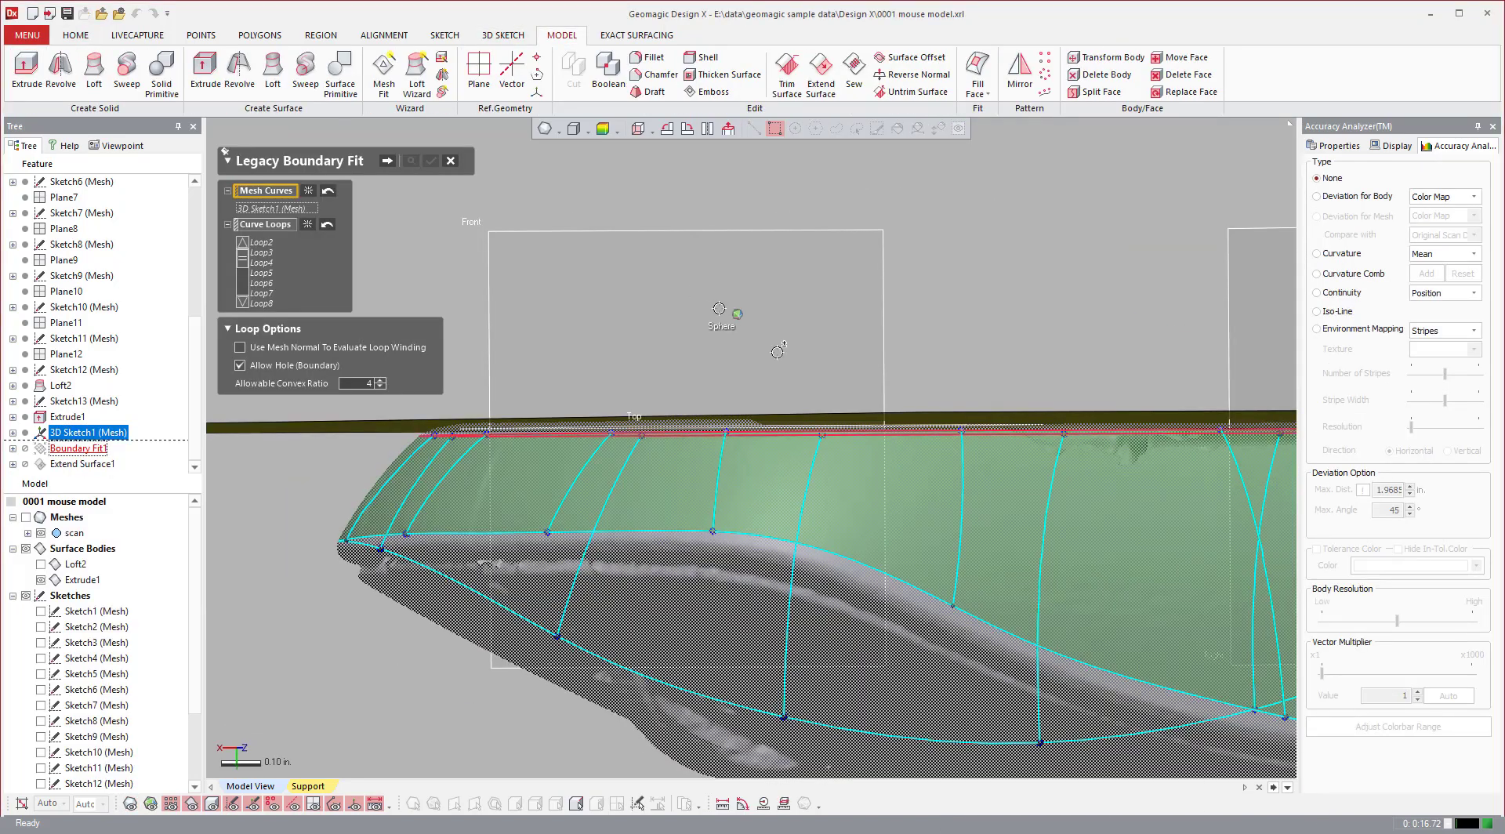
- Boundary-fit the side-wall loops by number of control points, using 10 in U and 10 in V
right_drag(661, 235, 683, 266)
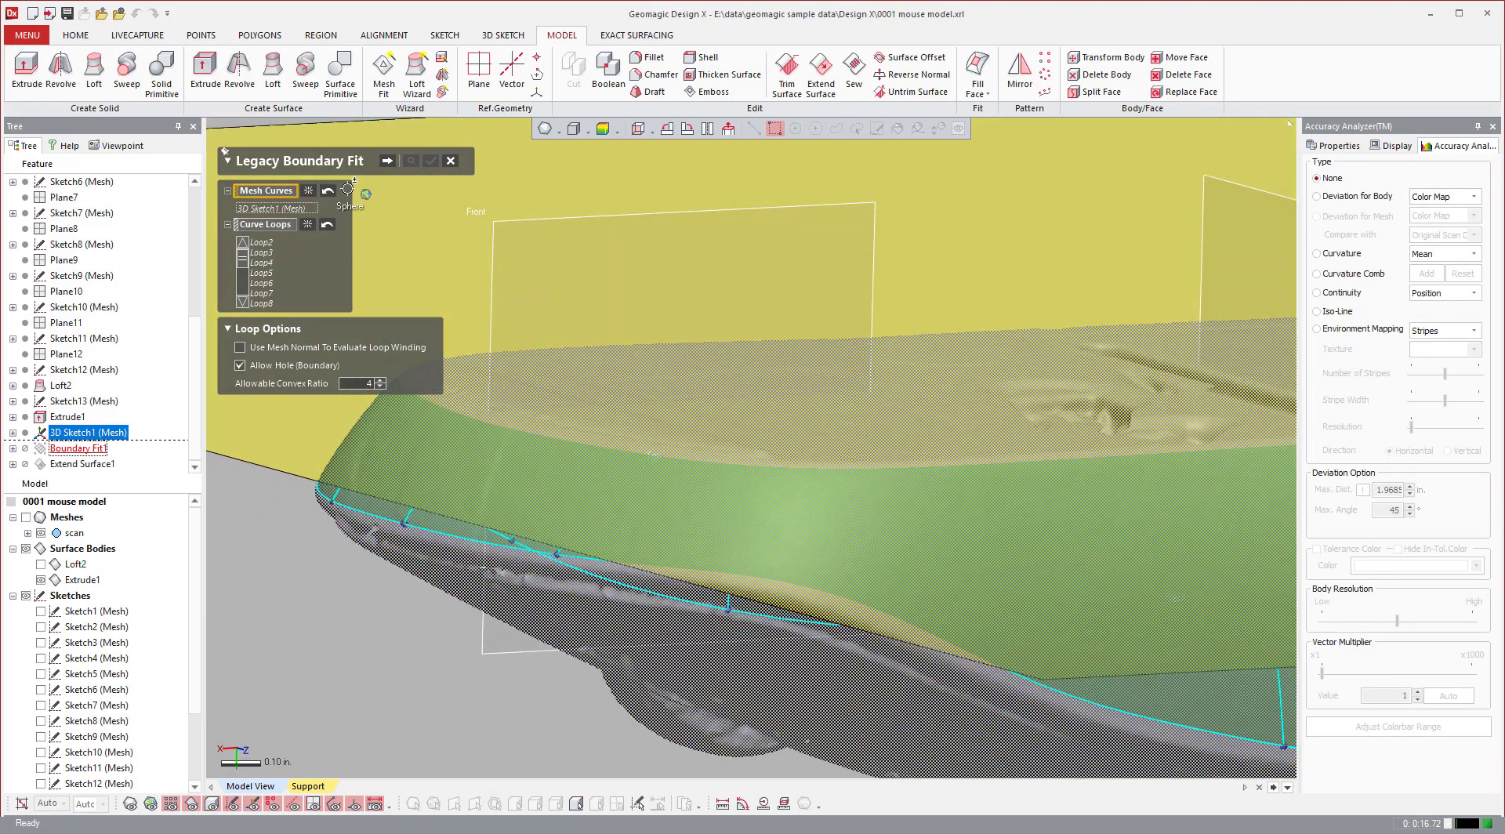
click(387, 162)
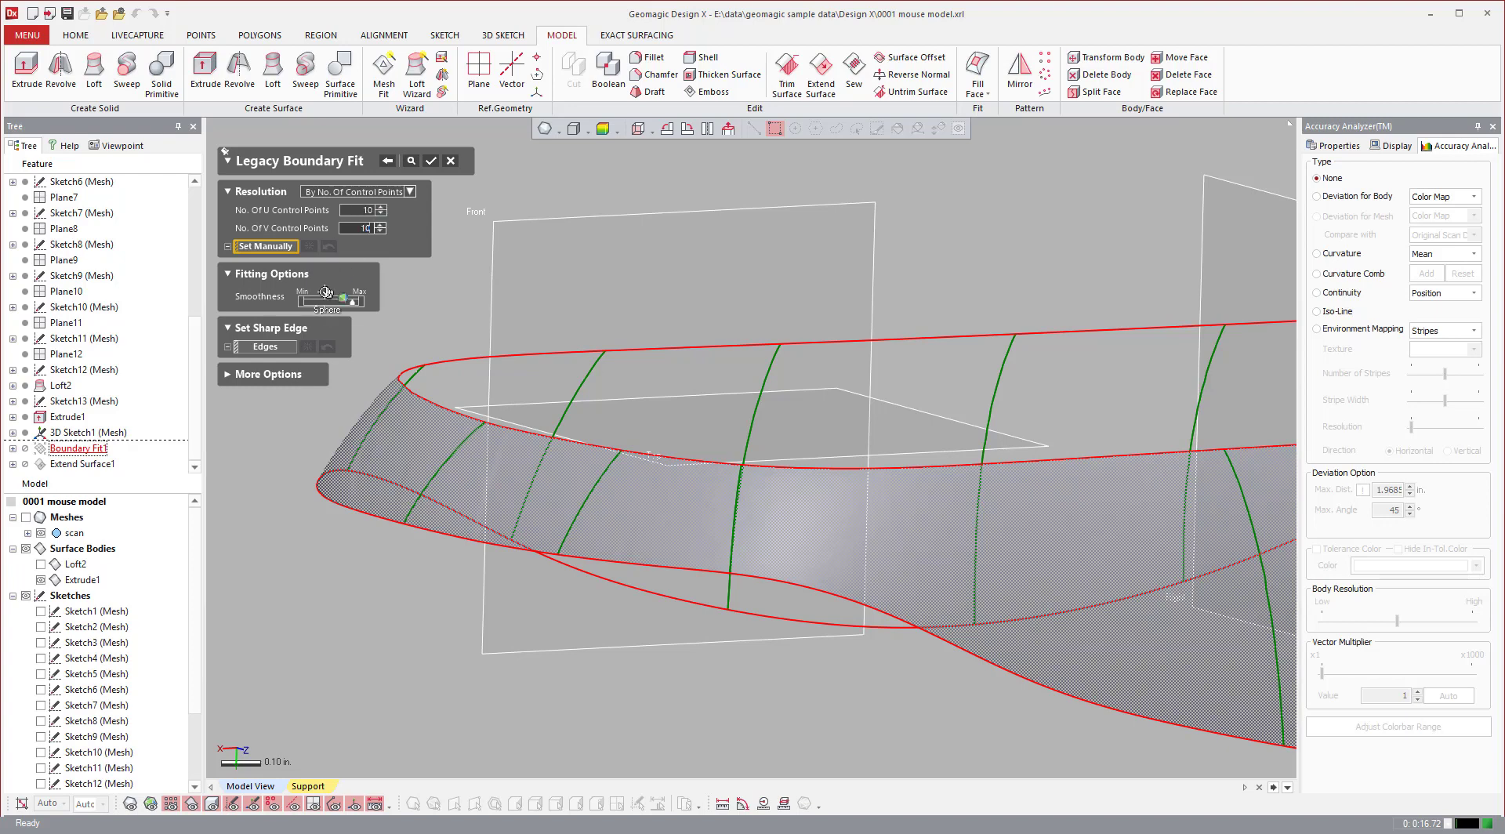
click(259, 374)
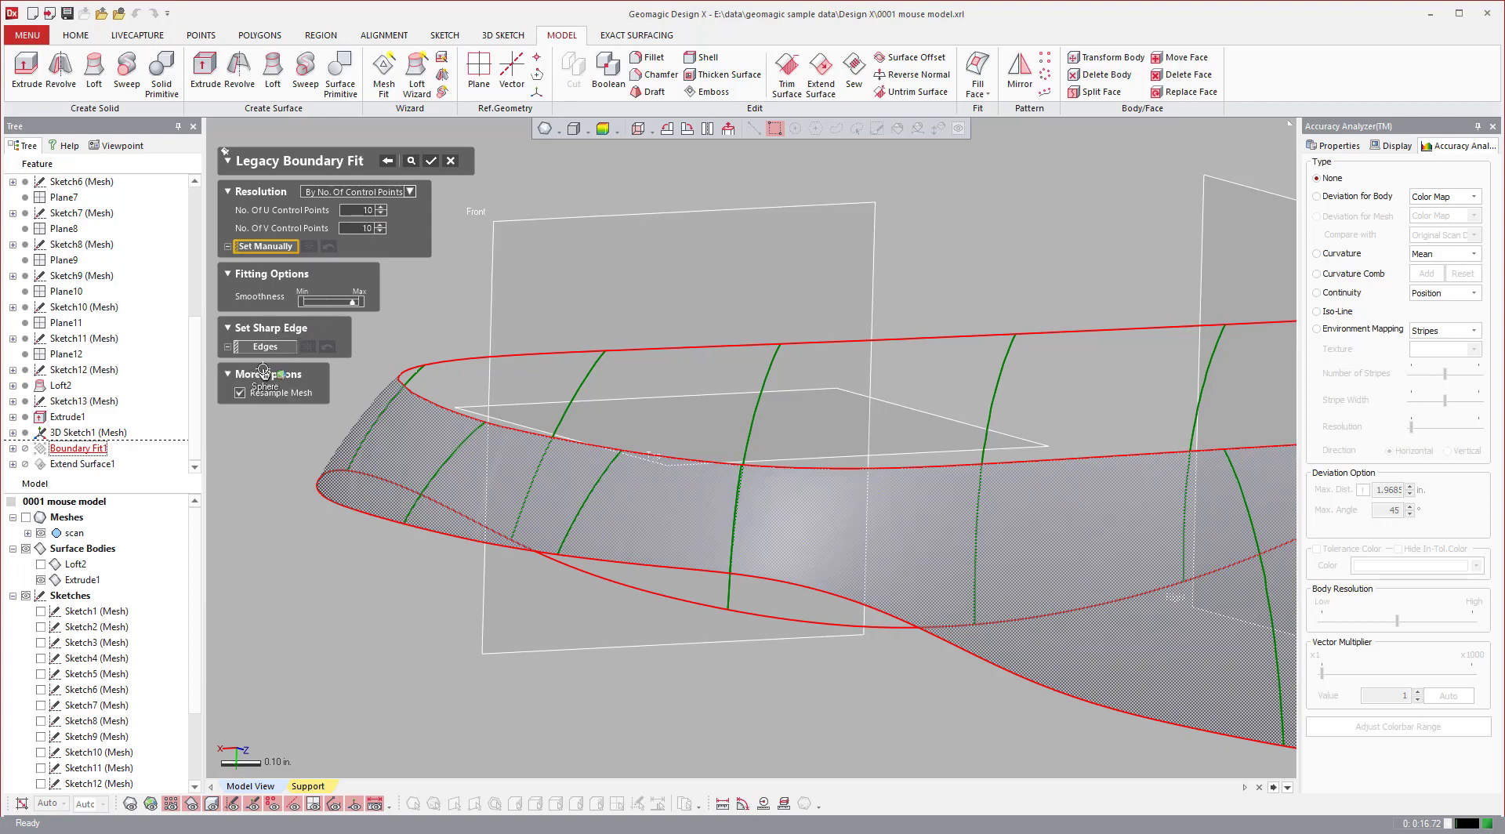
click(430, 162)
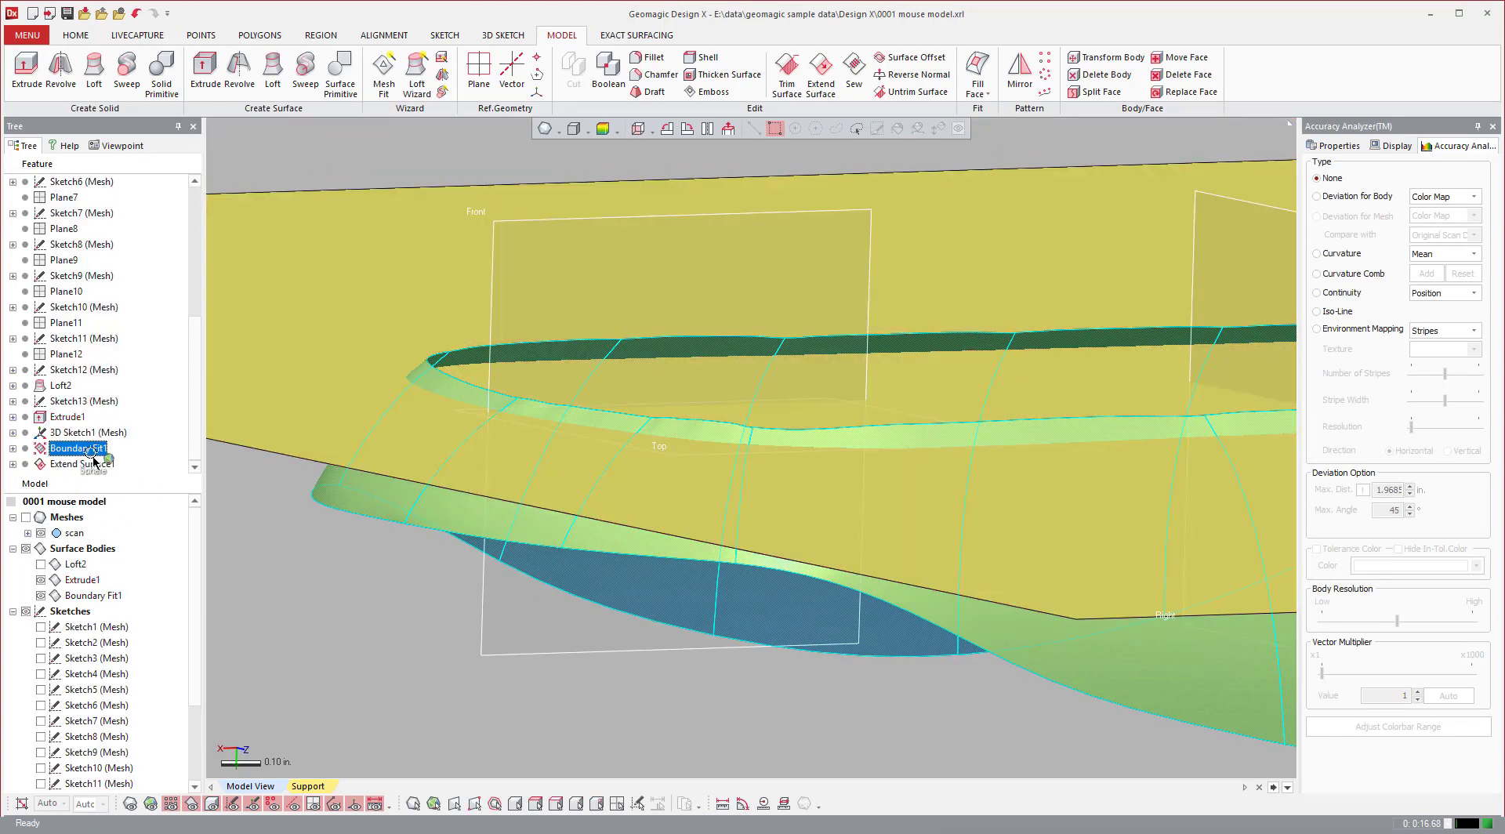
- Reopen 3D Sketch1 (Mesh) for editing and hide the Extrude1 surface body to expose the curve network
double_click(71, 435)
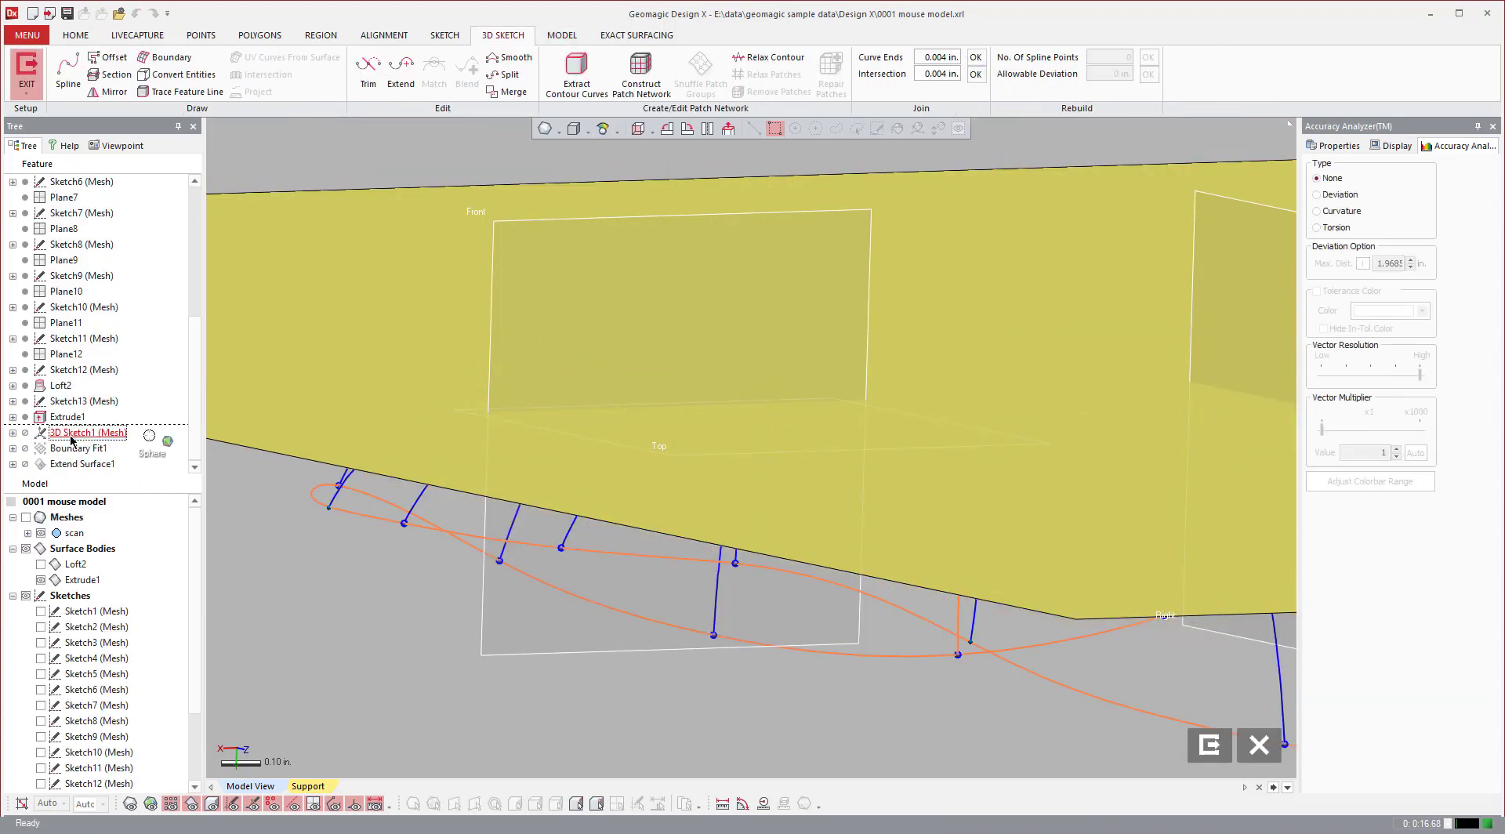
mouse_move(588, 529)
right_down()
mouse_move(605, 522)
mouse_move(618, 468)
right_up()
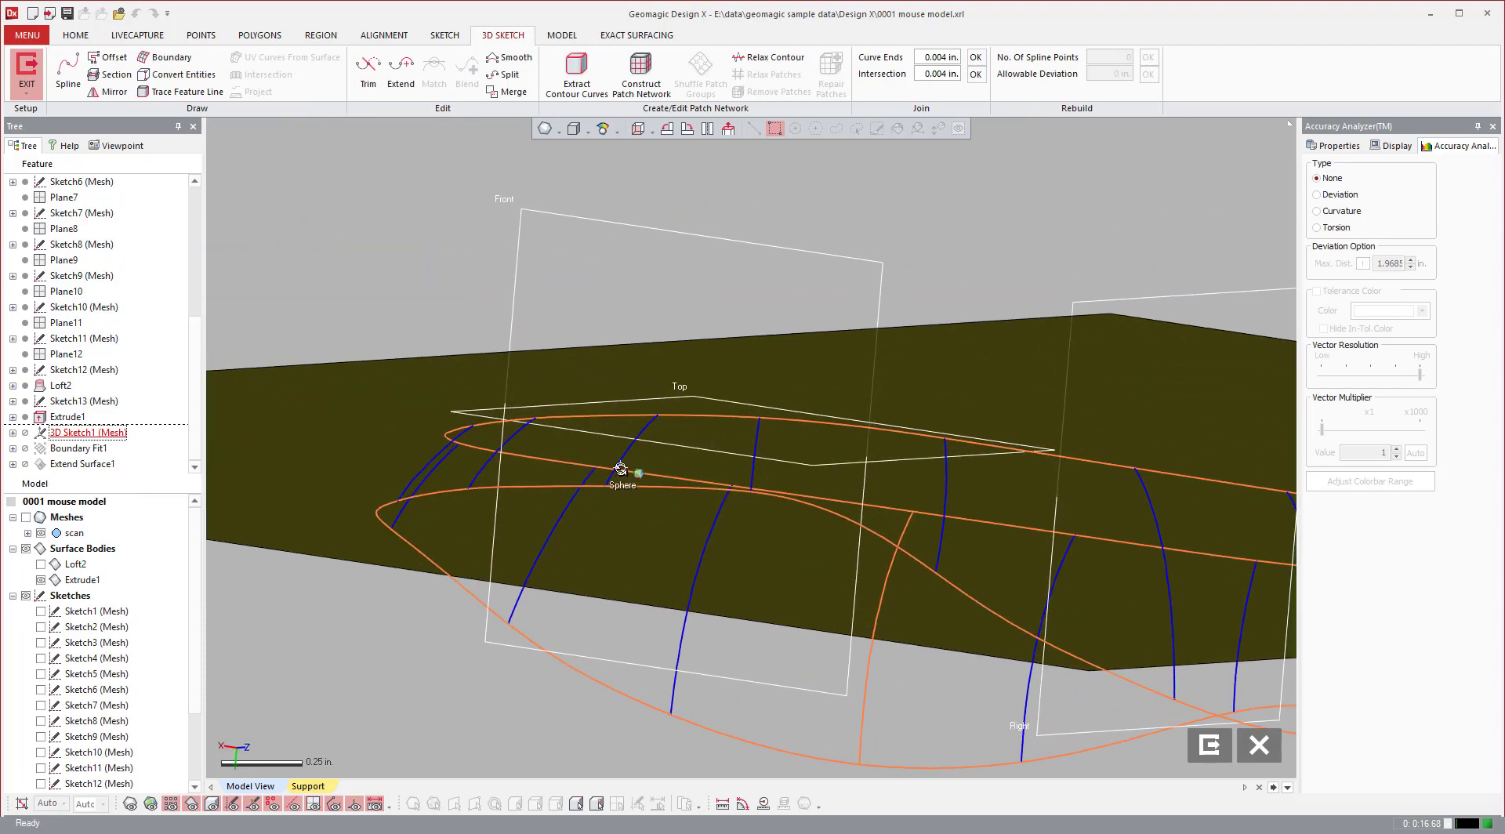
scroll(700, 416, down, 3)
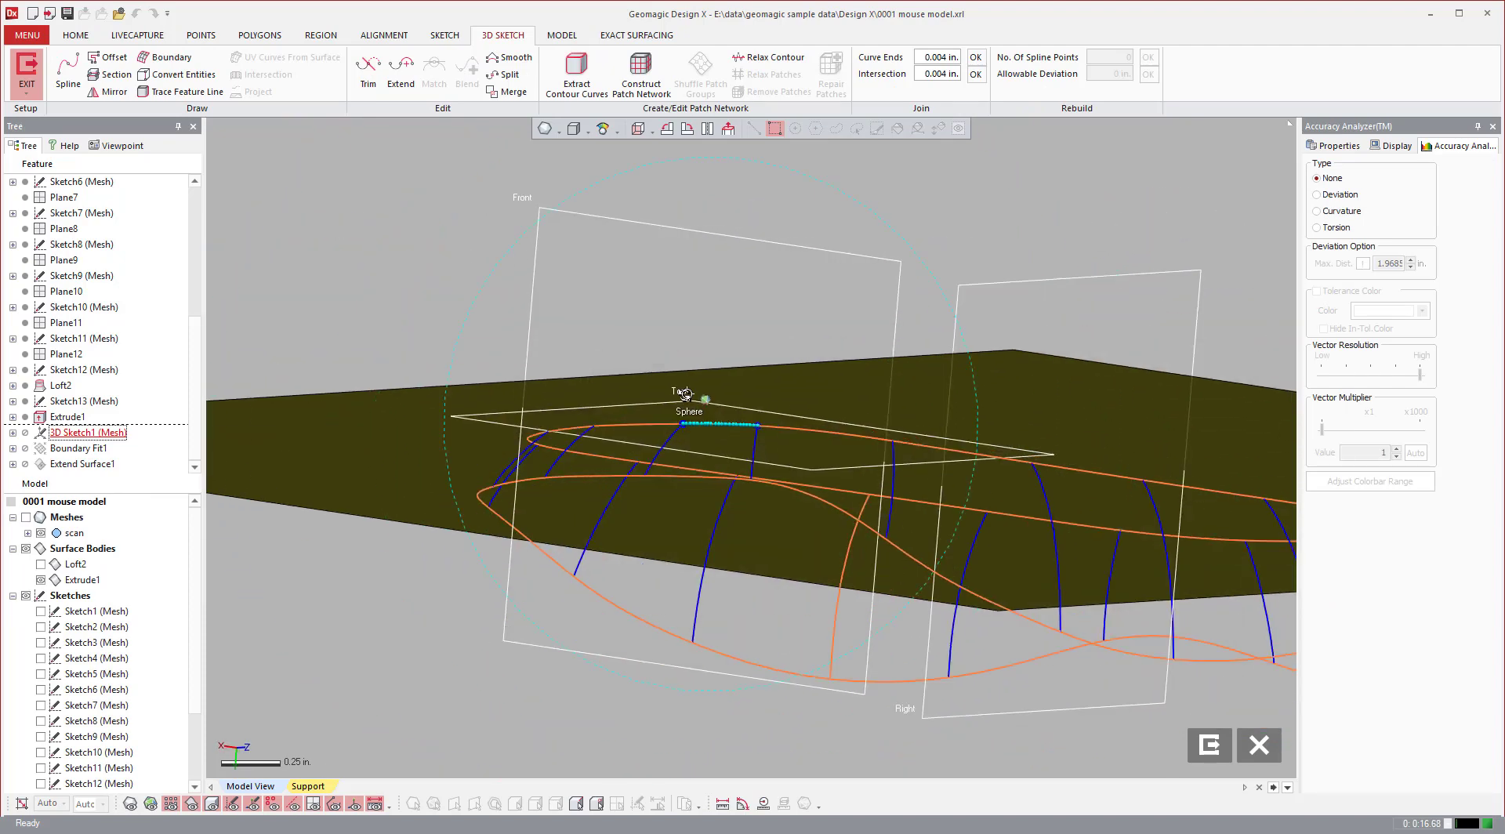
click(42, 579)
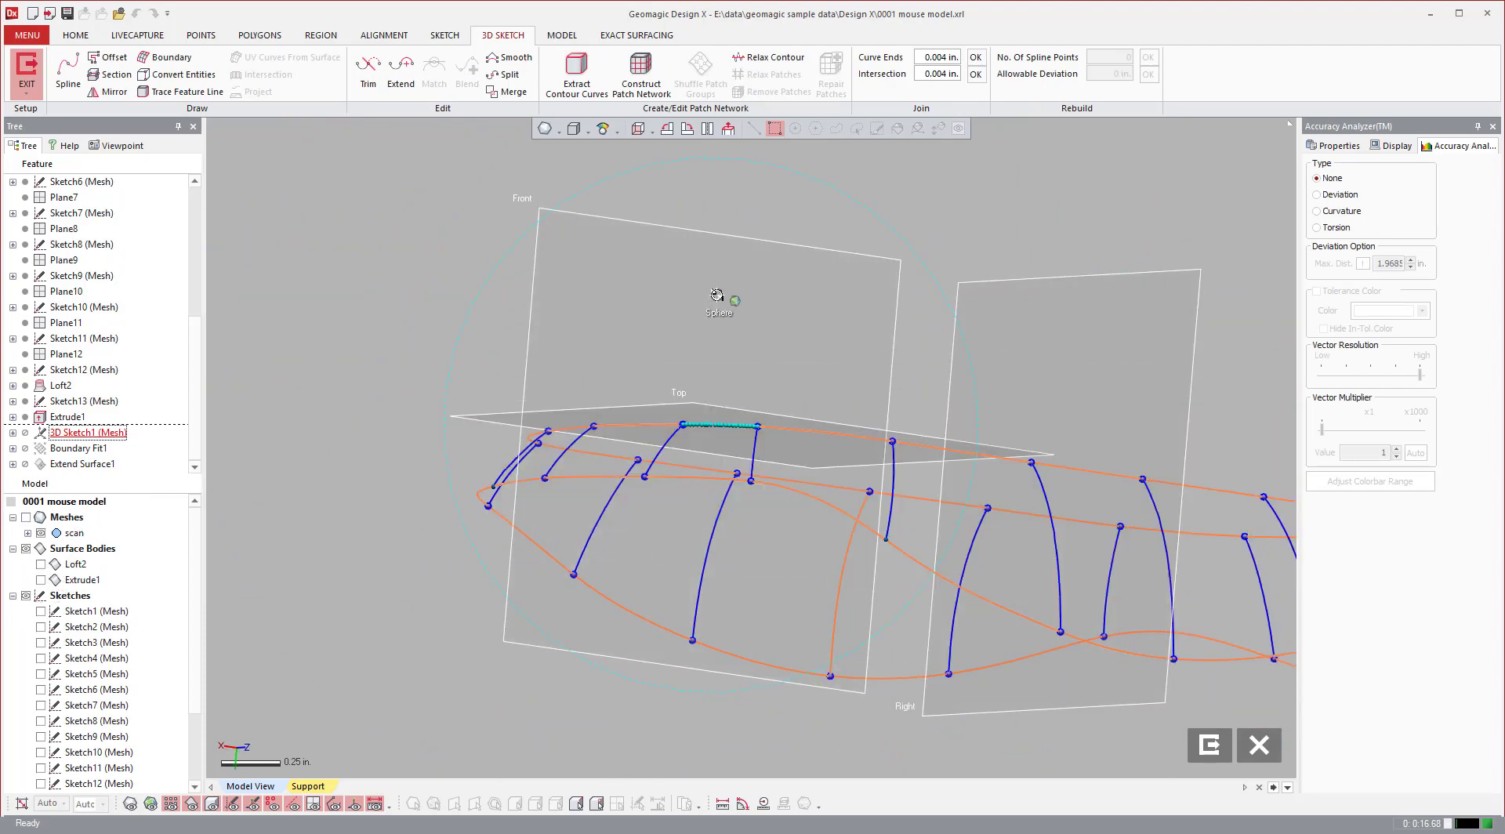
right_drag(717, 295, 702, 379)
- Rebuild the closed outline curve along the mouse's flat base by its number of spline points
scroll(687, 349, up, 4)
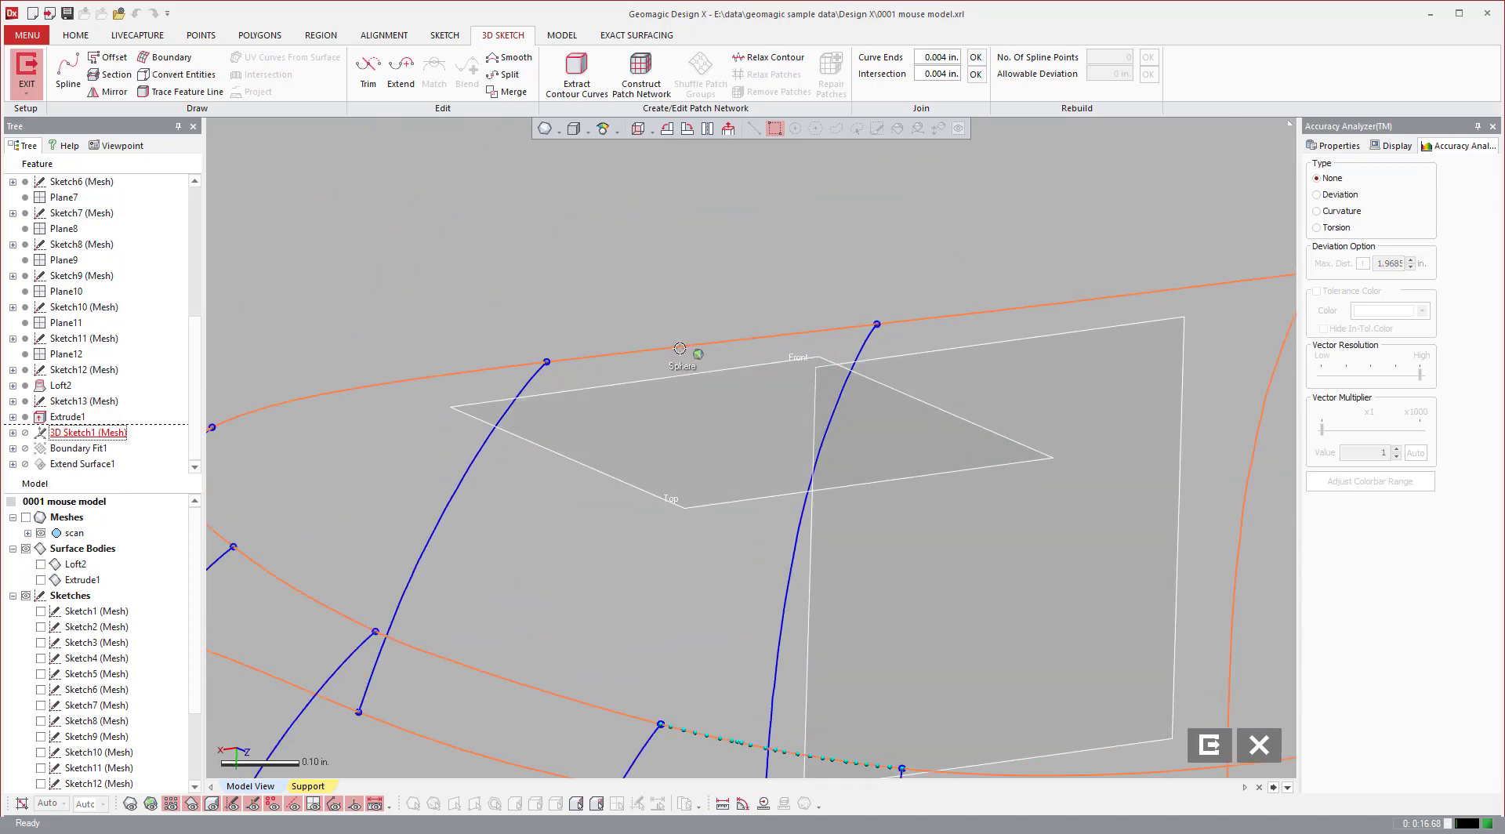
click(691, 345)
click(691, 345)
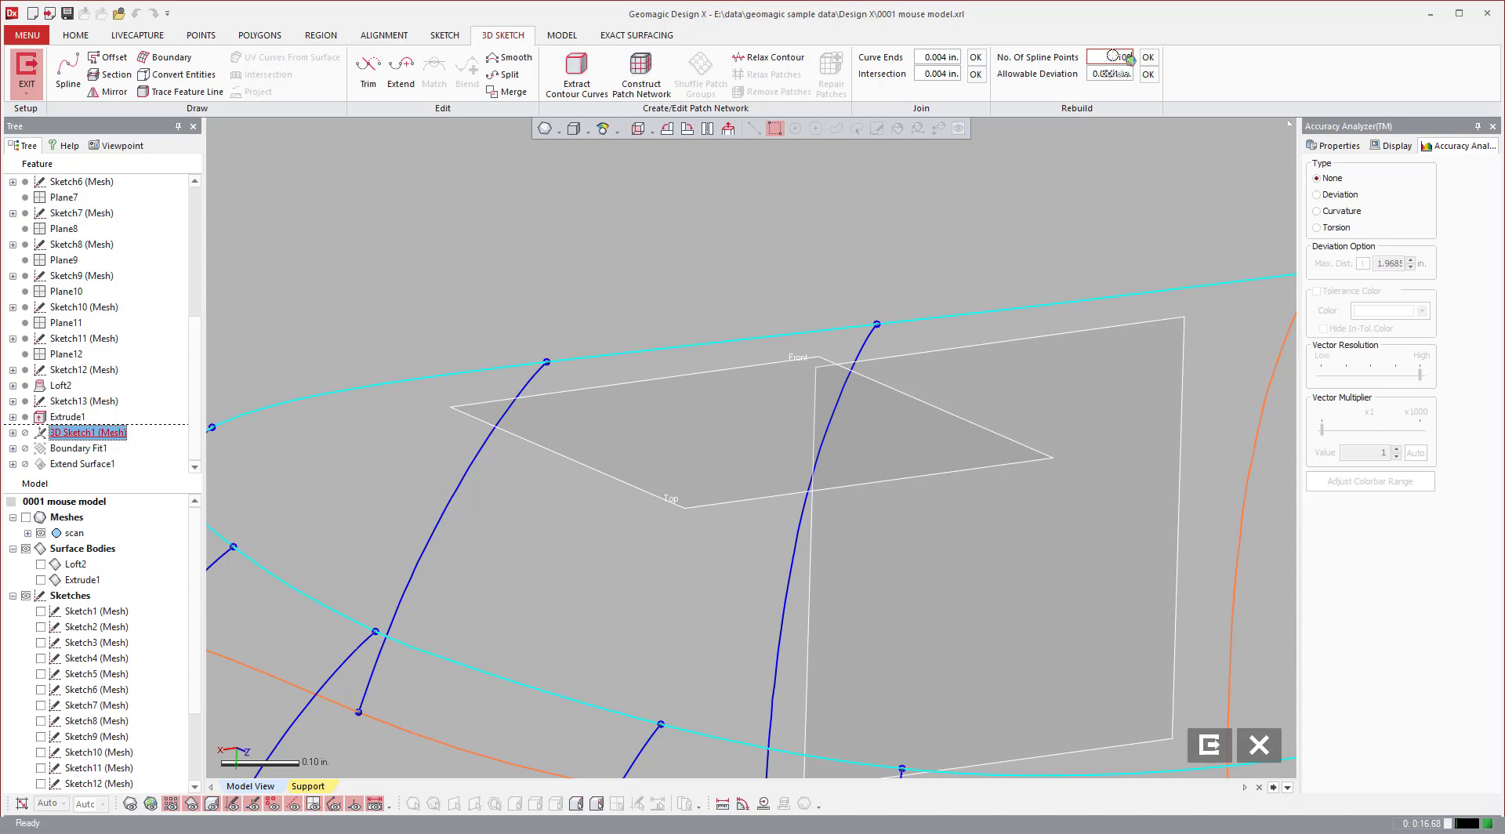
key(Return)
click(799, 252)
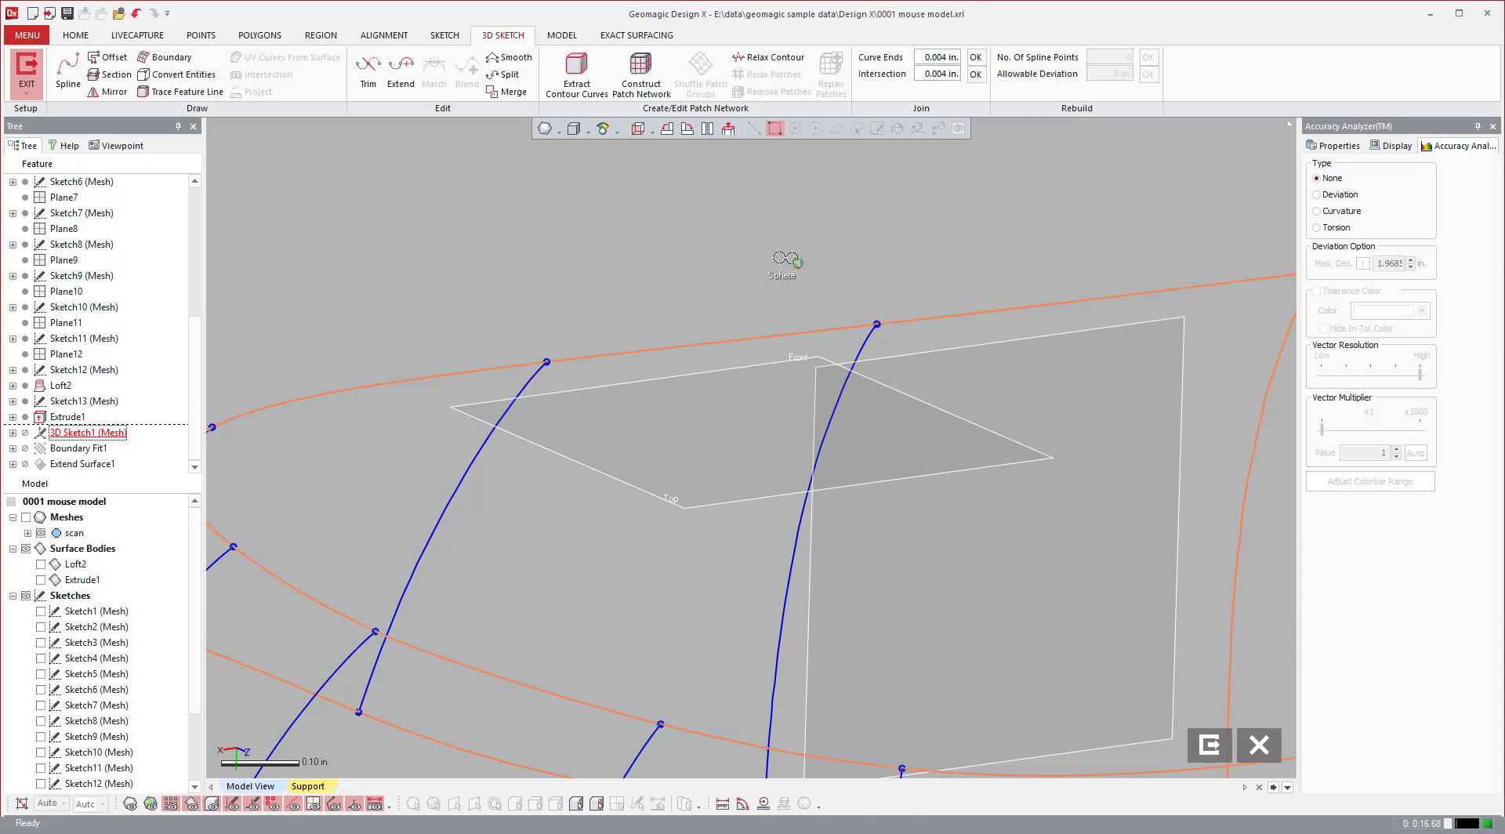
scroll(729, 292, down, 3)
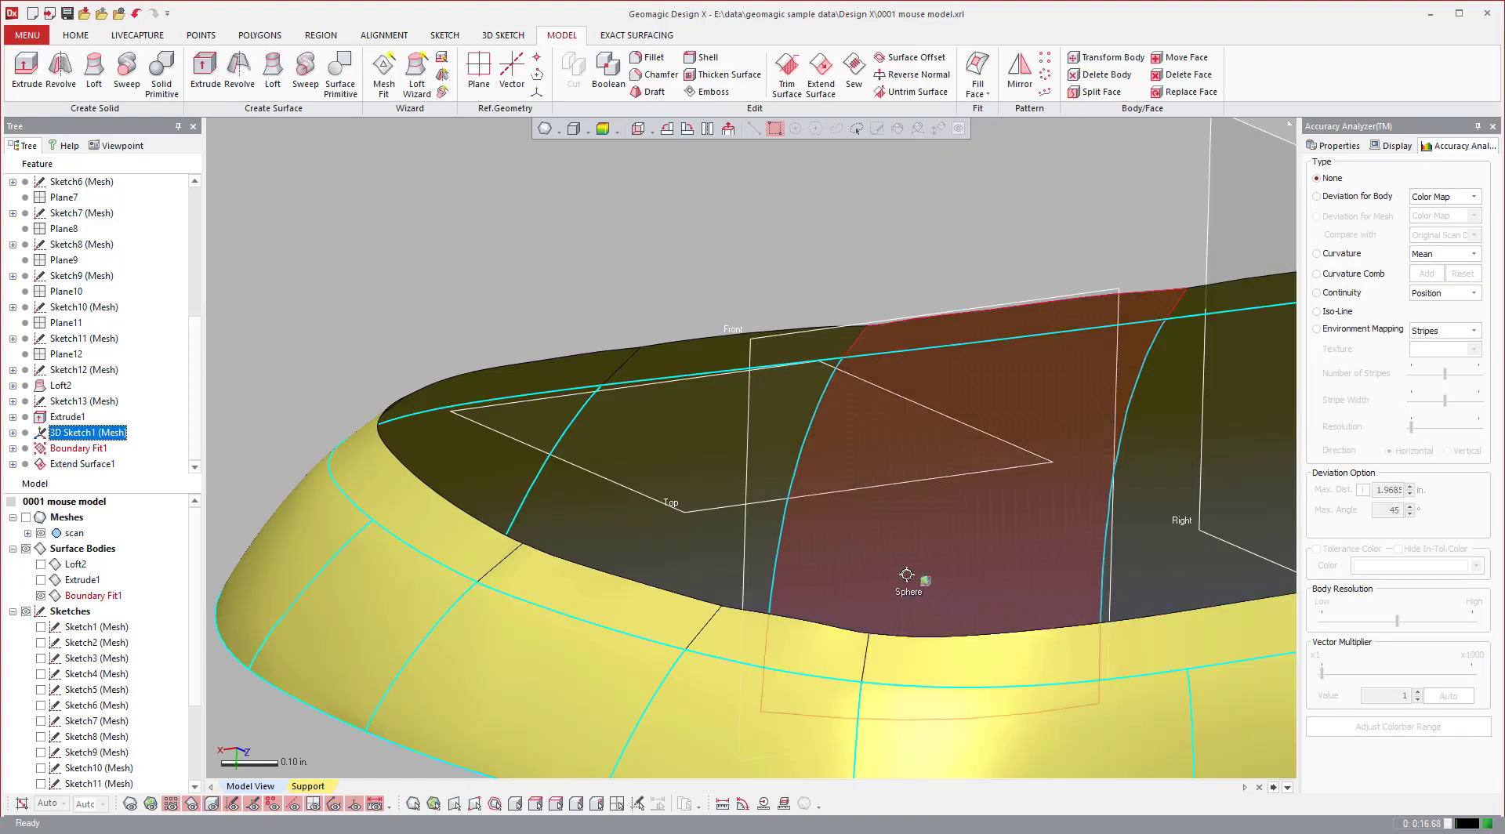
- Start a linear Extend Surface of 0.11 in. on the boundary-fit side walls, selecting rim edges around the narrow end and along the near wall
right_drag(955, 566, 778, 294)
click(821, 75)
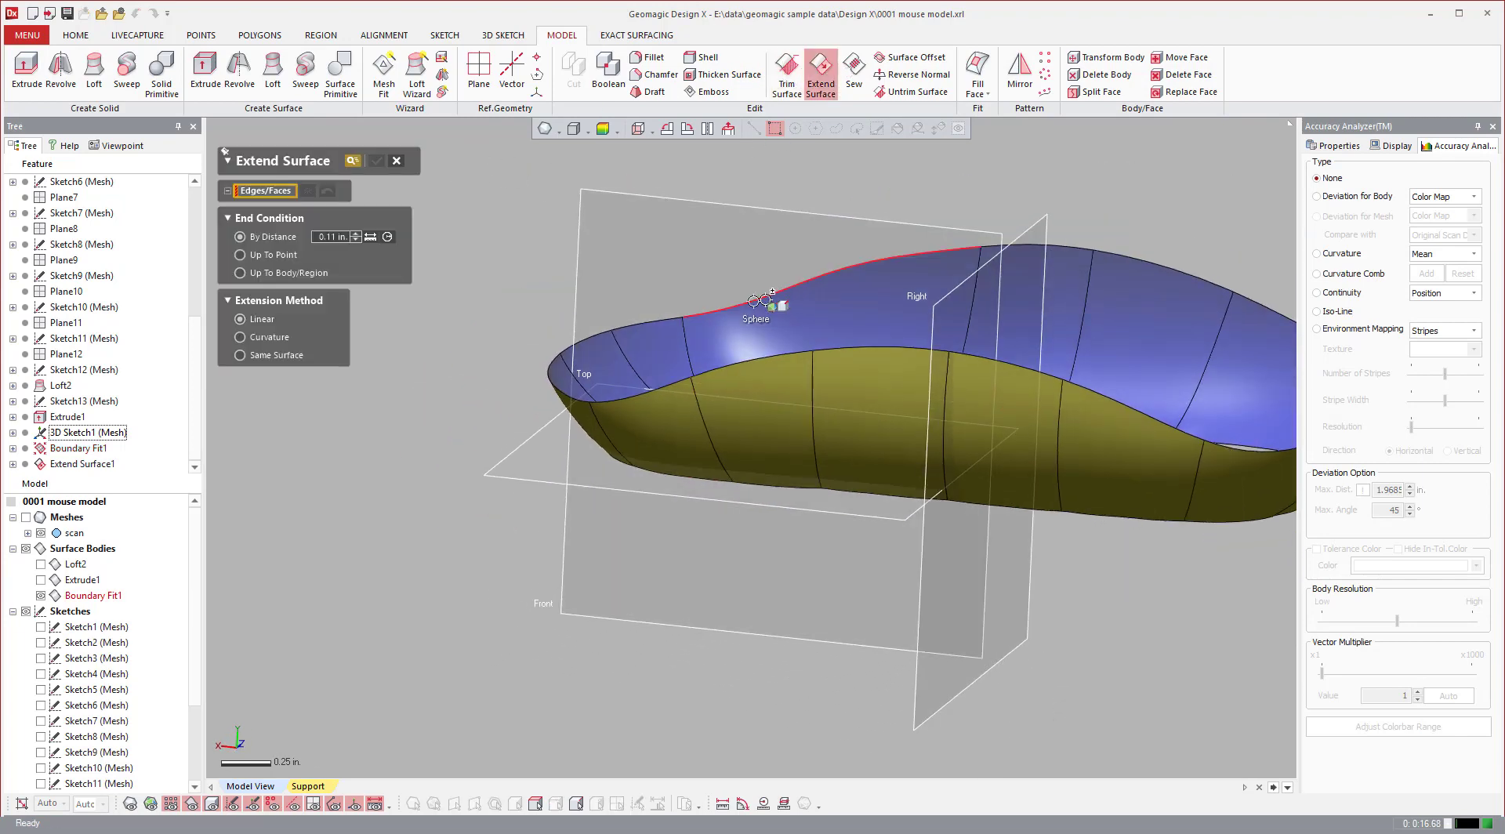
click(764, 301)
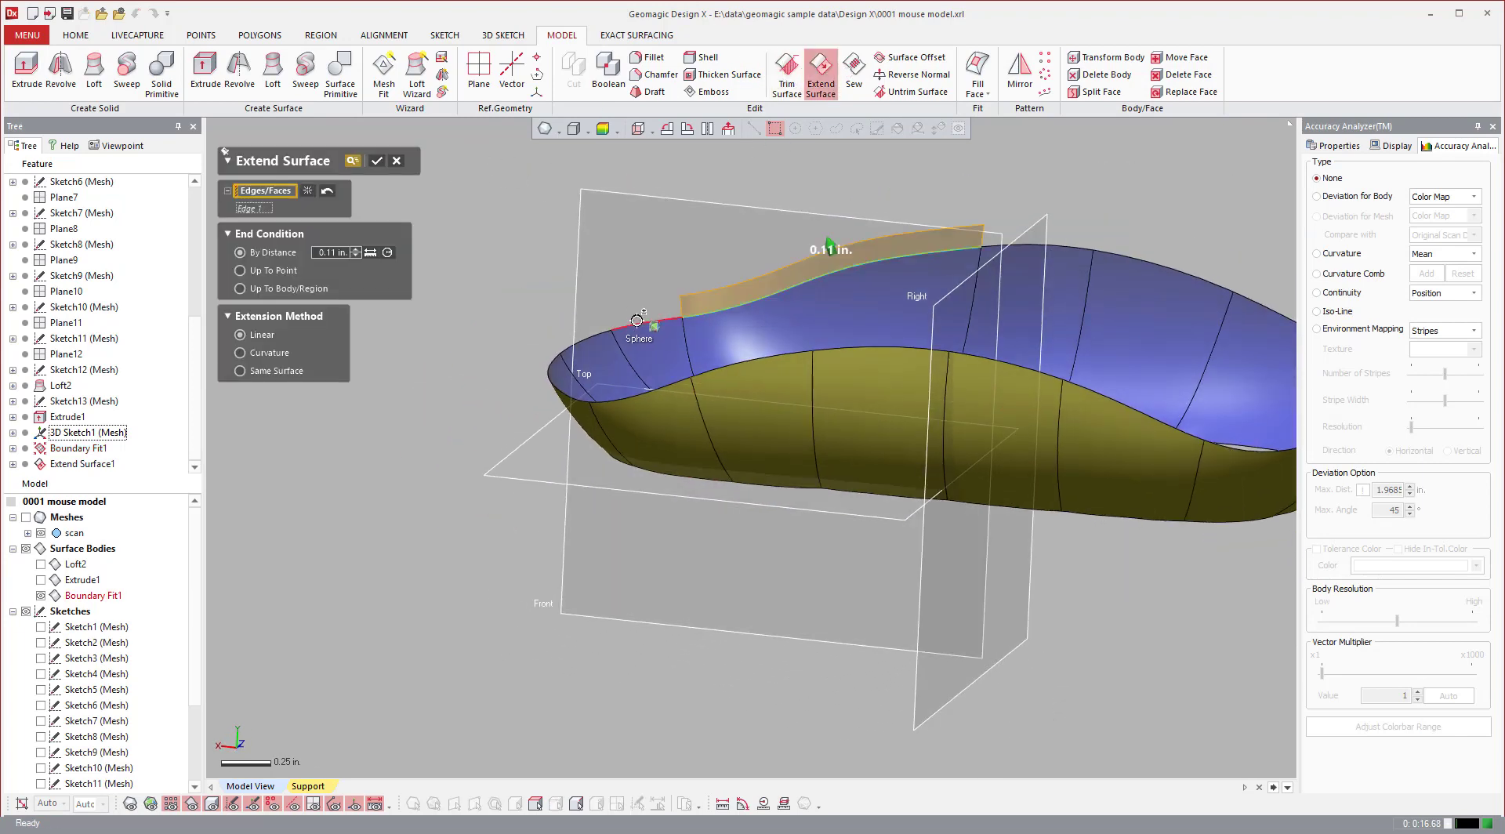
click(580, 342)
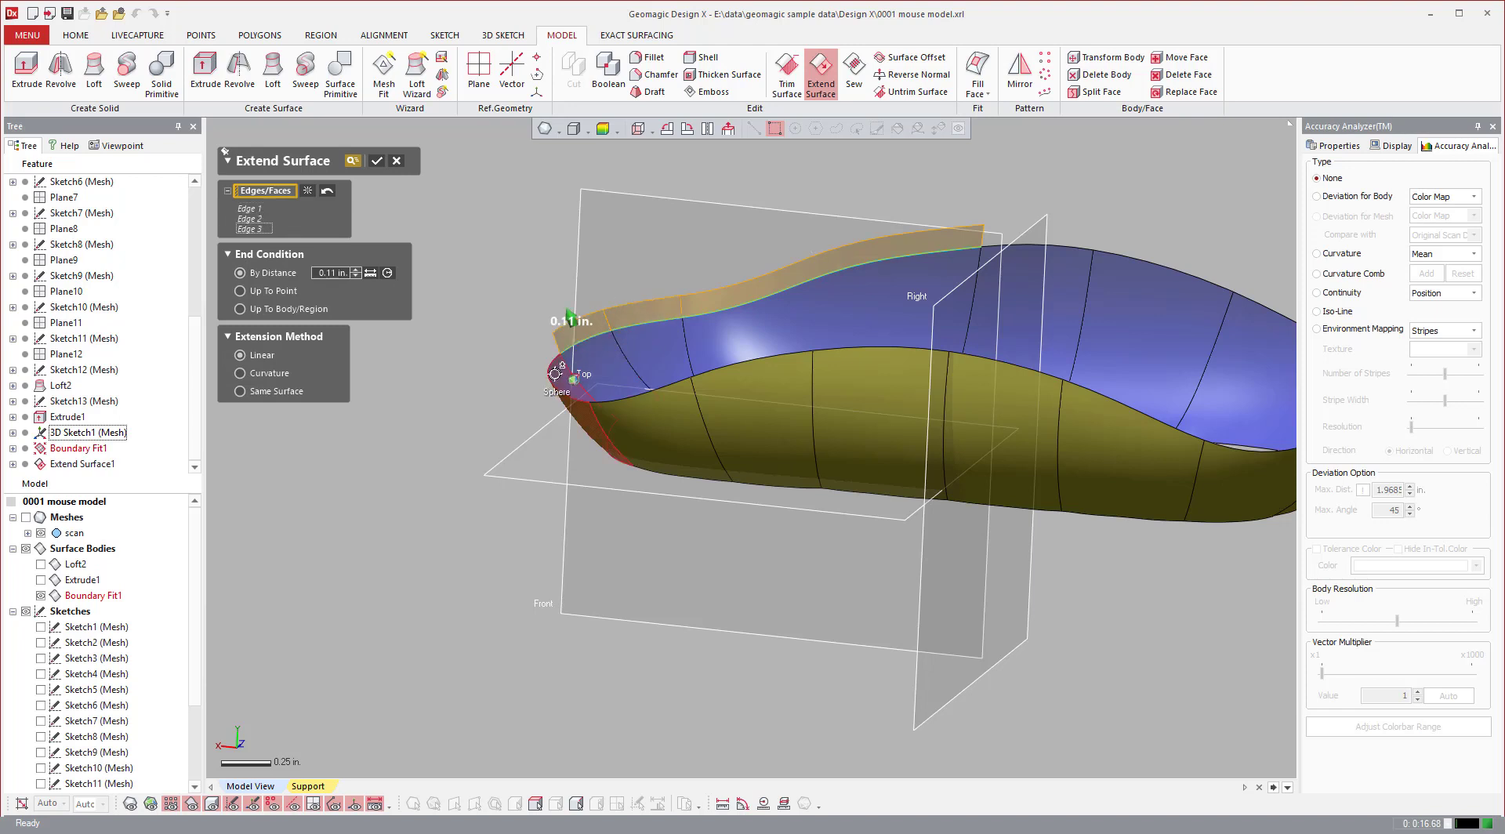
click(756, 361)
click(832, 348)
click(985, 360)
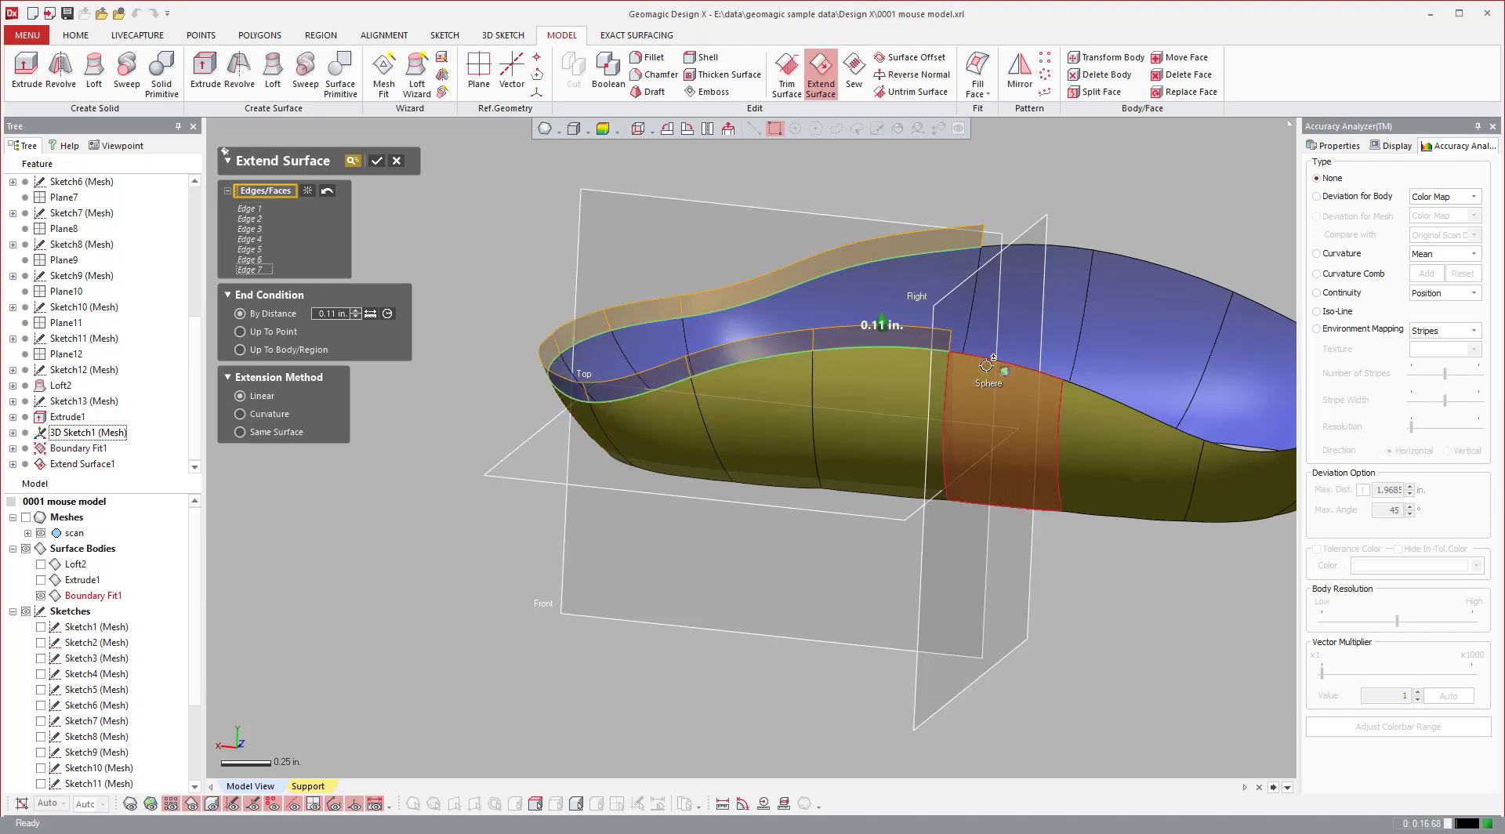
click(1011, 361)
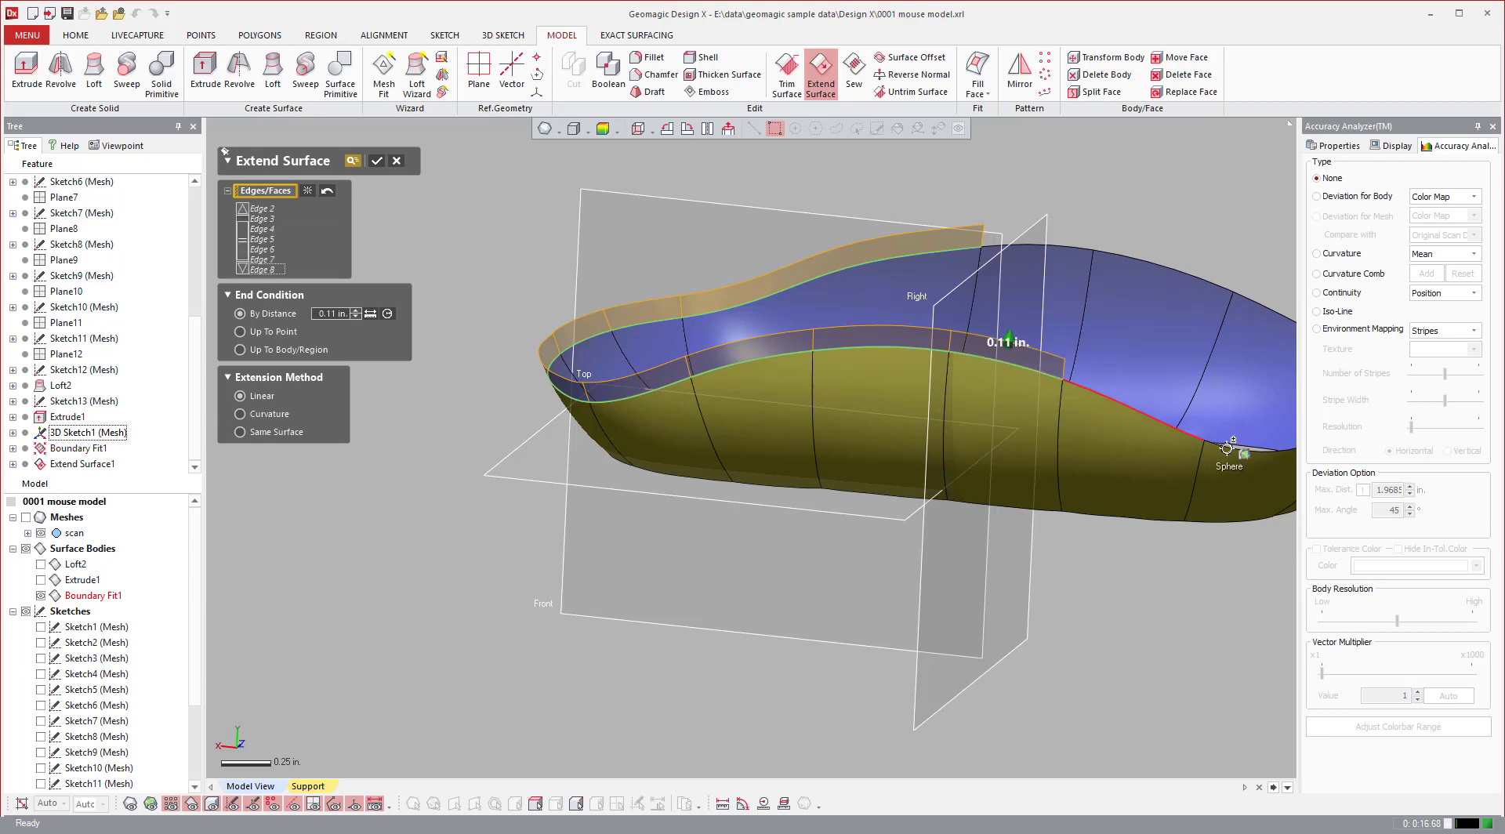
- Add the remaining rim edges around the other end and along the far wall, and apply the 0.11 in. surface extension
click(1132, 408)
scroll(1168, 335, down, 2)
click(1226, 421)
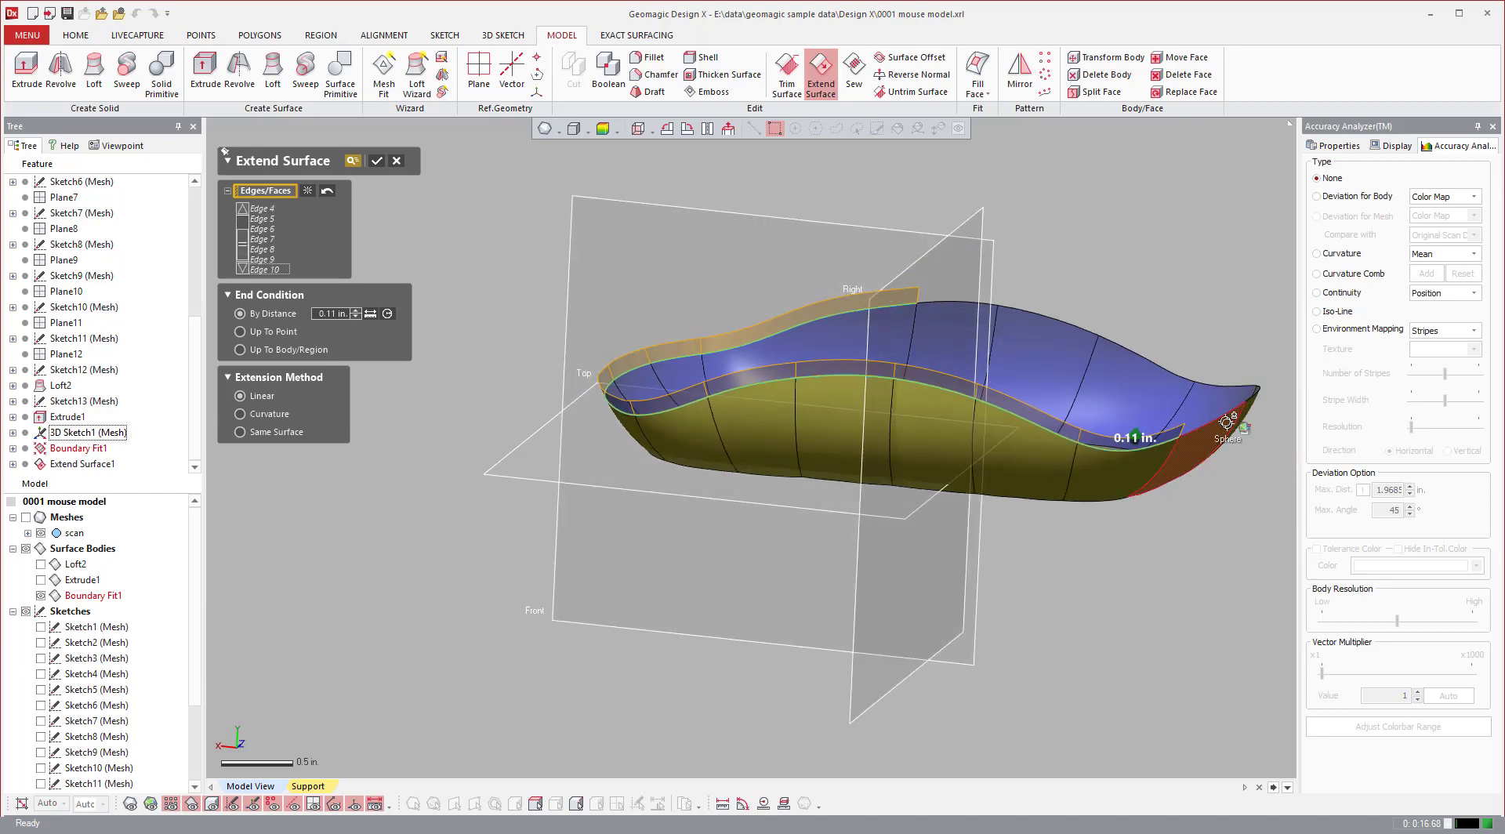
right_drag(1278, 381, 1235, 363)
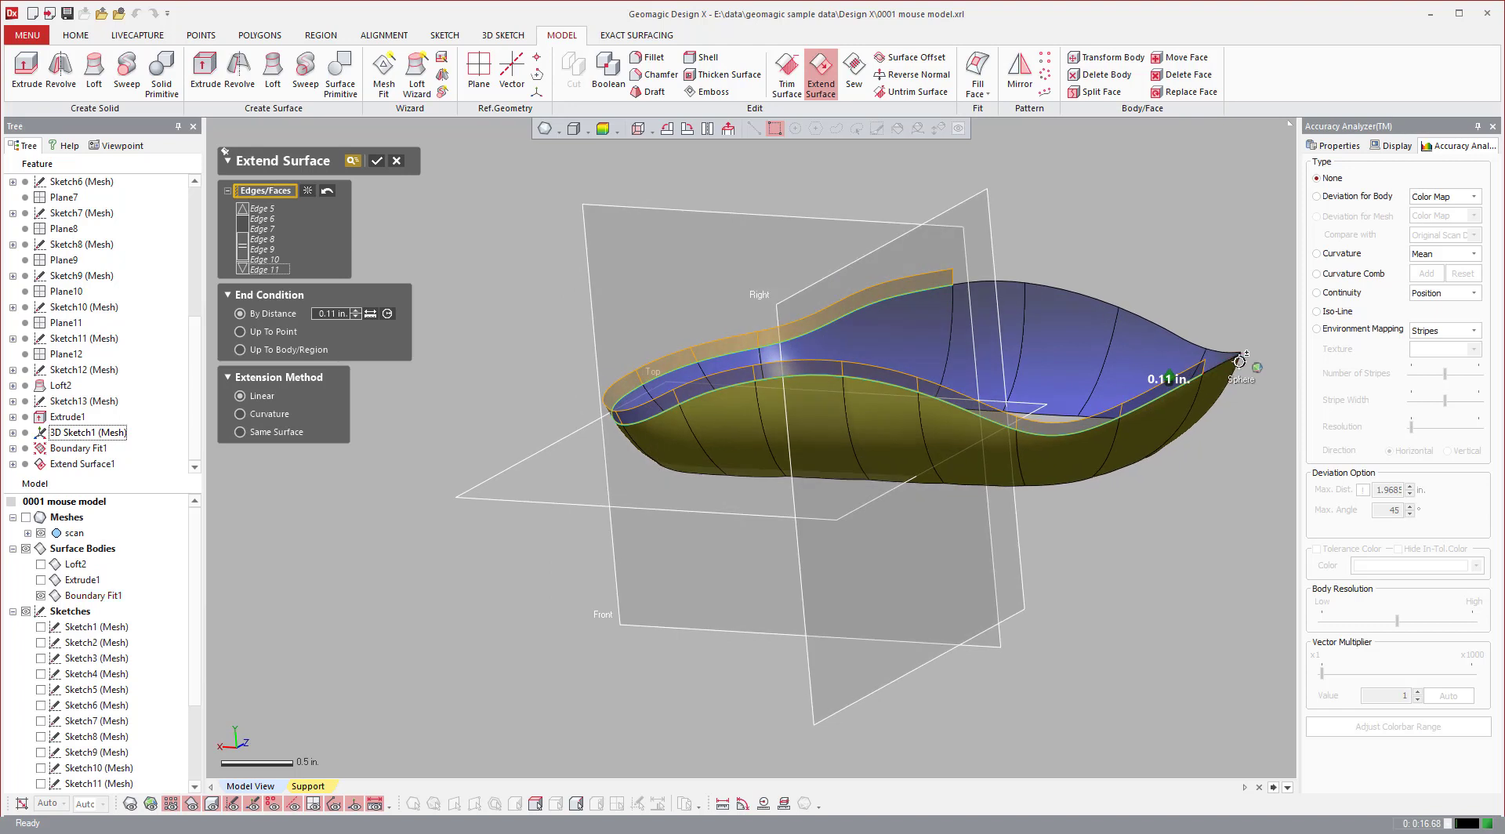
click(1236, 327)
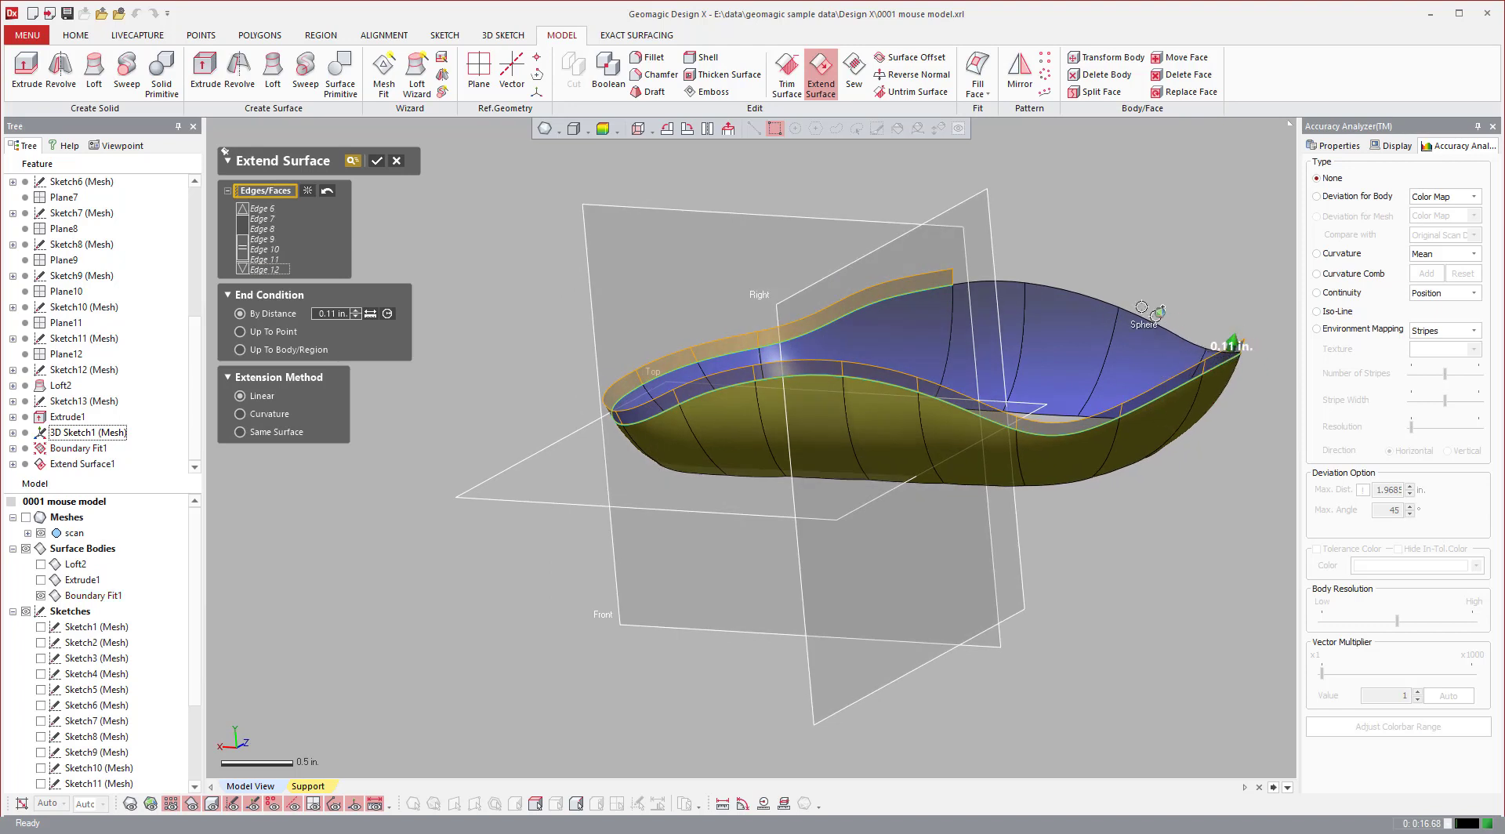
click(990, 280)
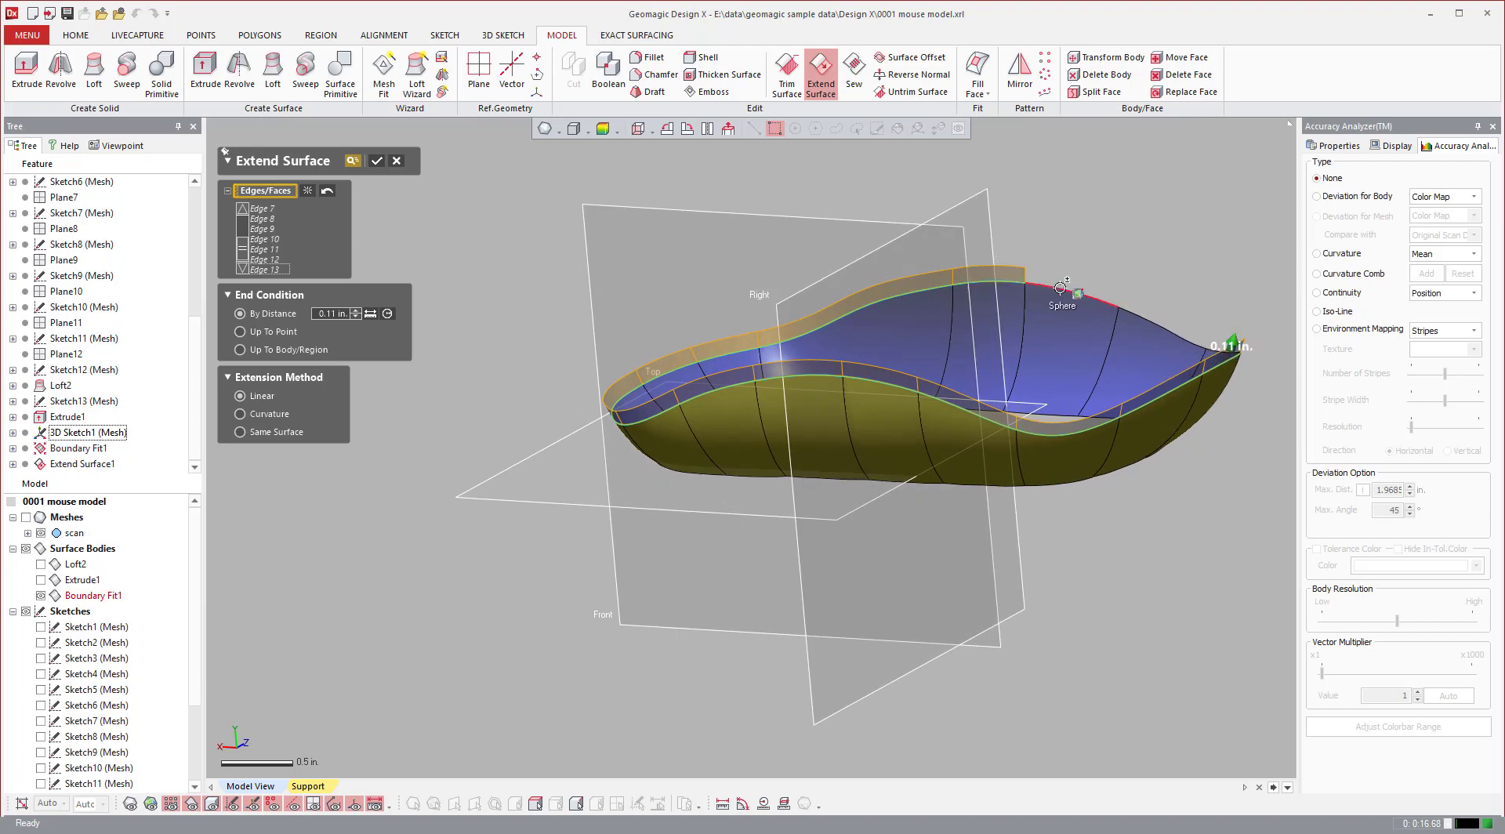
click(1066, 285)
click(1145, 316)
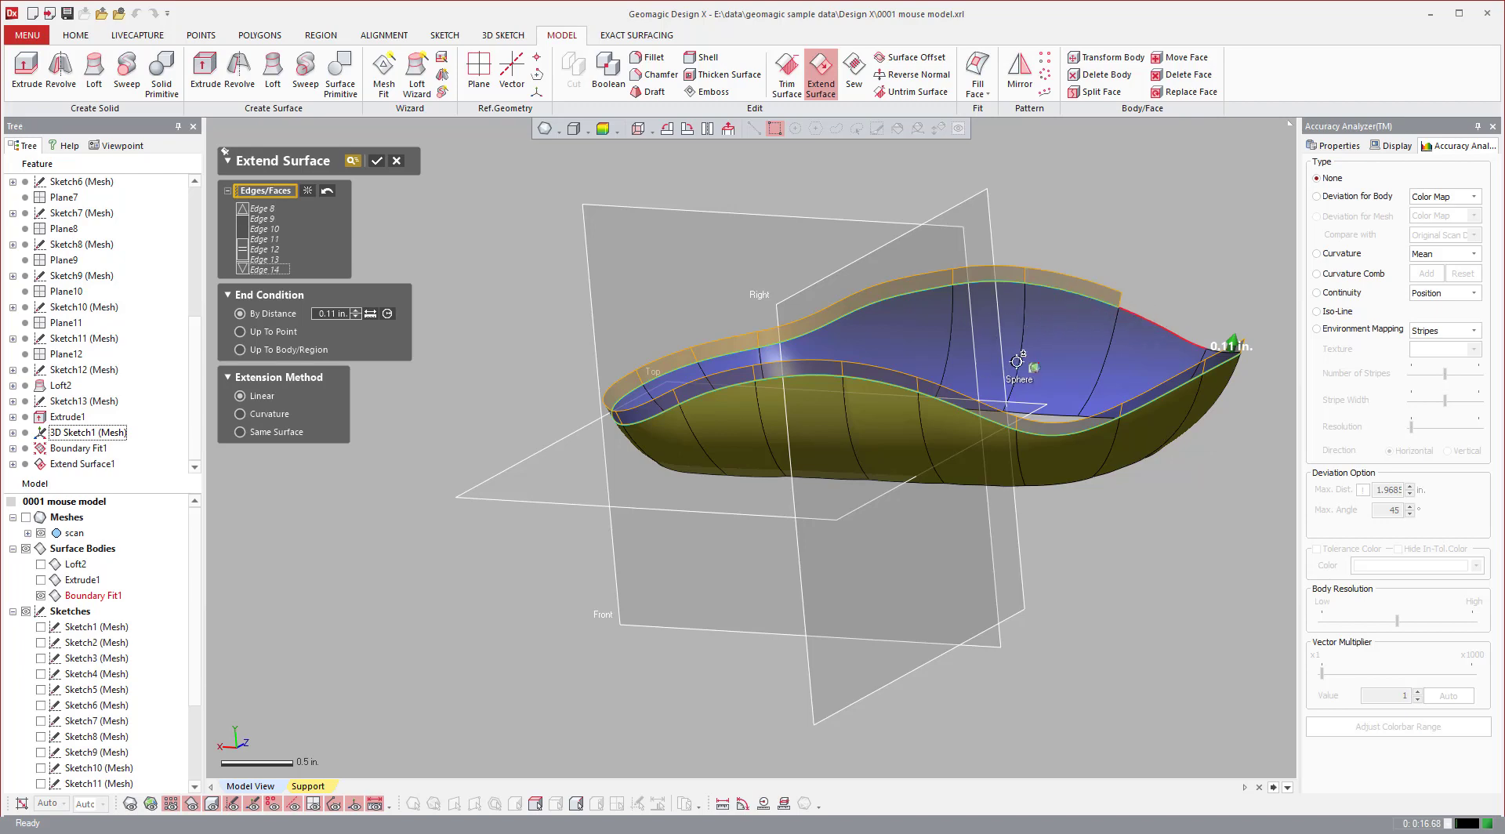
right_drag(1019, 361, 1210, 455)
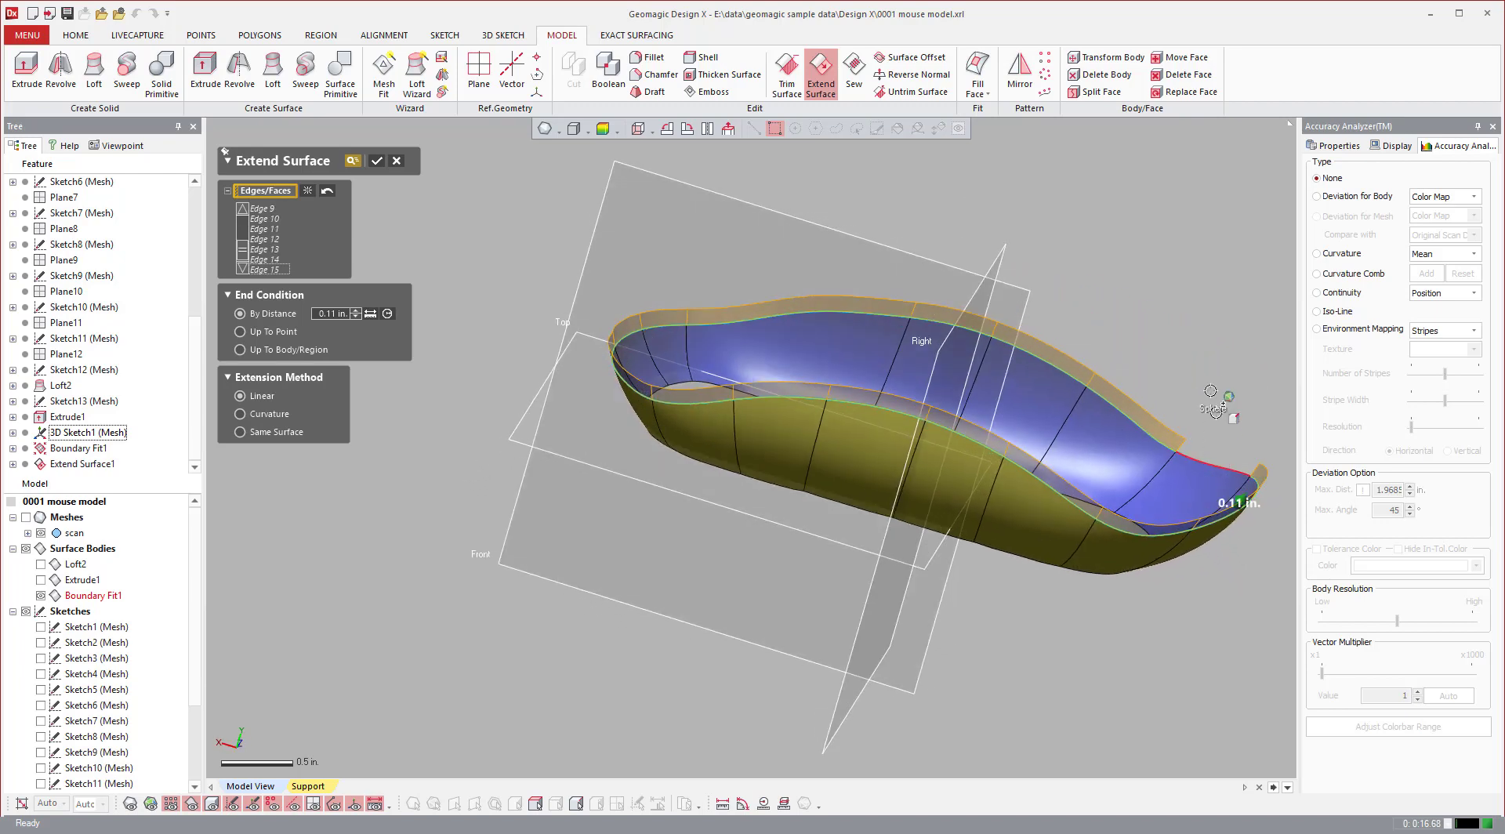
click(1211, 462)
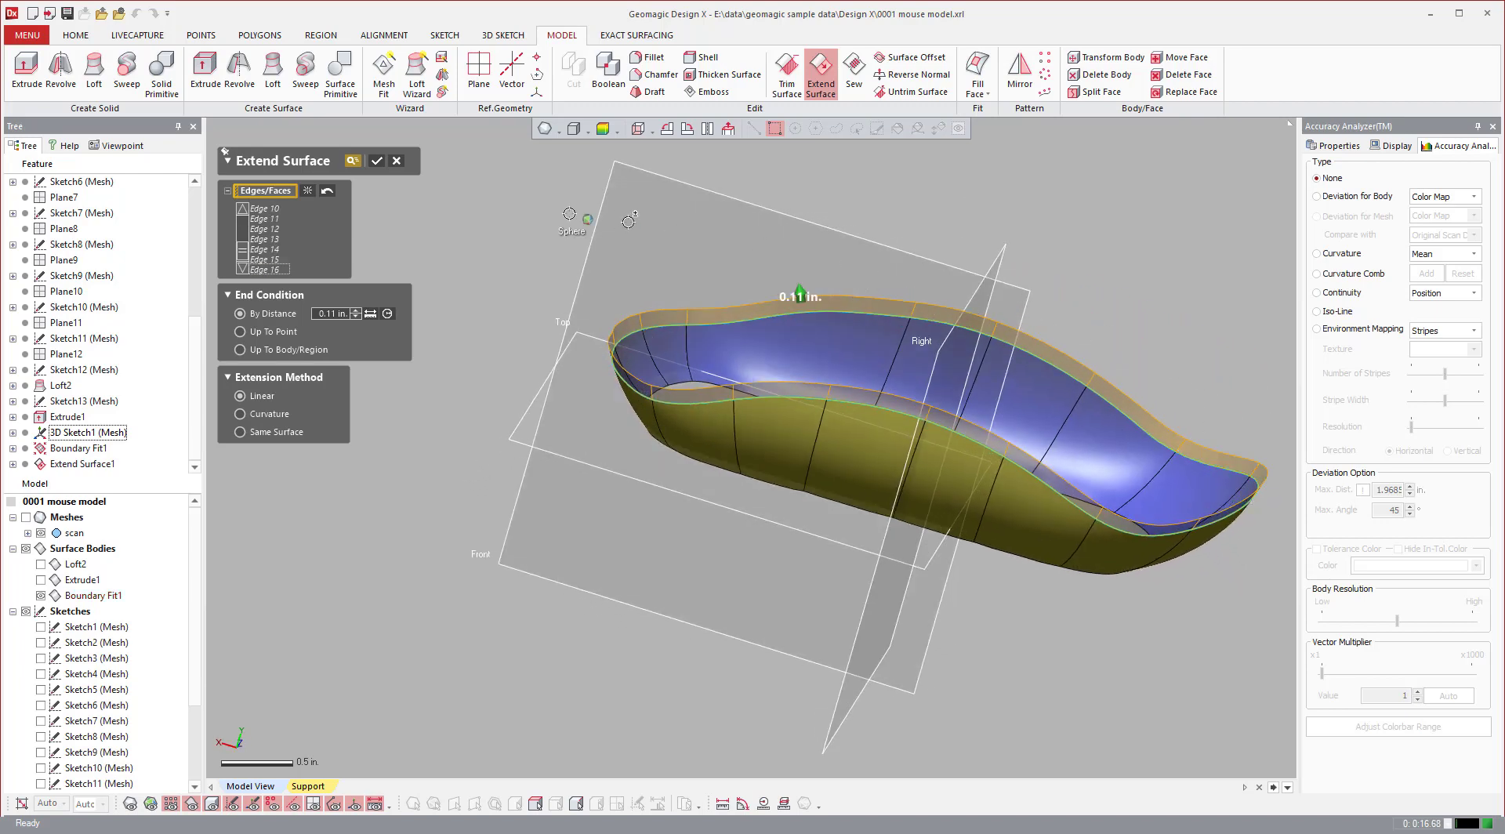
click(378, 163)
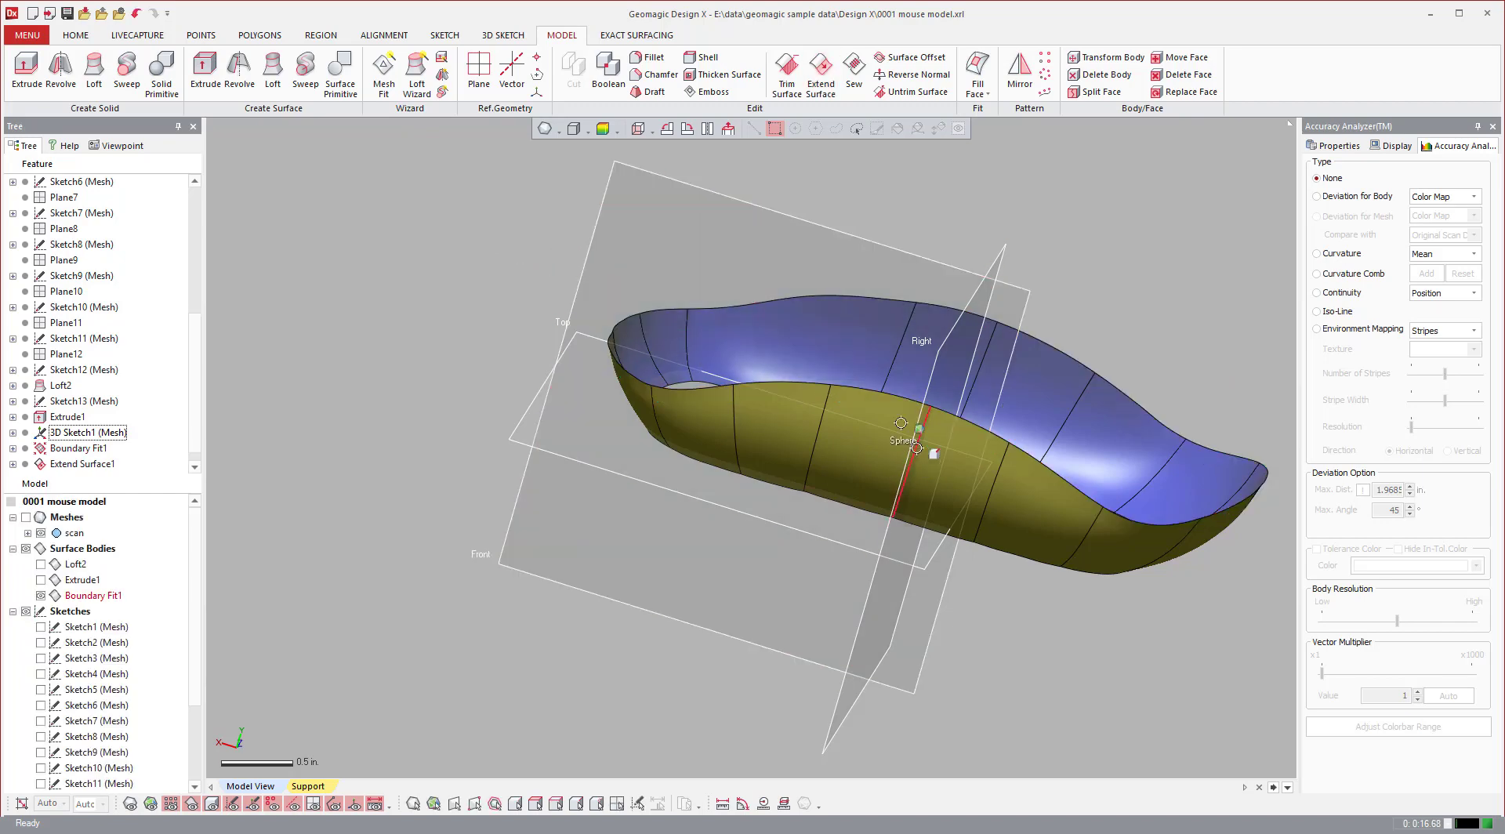
- Show the Extrude1 base plane and the Loft2 top shell together with the extended side walls
right_drag(916, 448, 375, 420)
right_drag(562, 580, 815, 455)
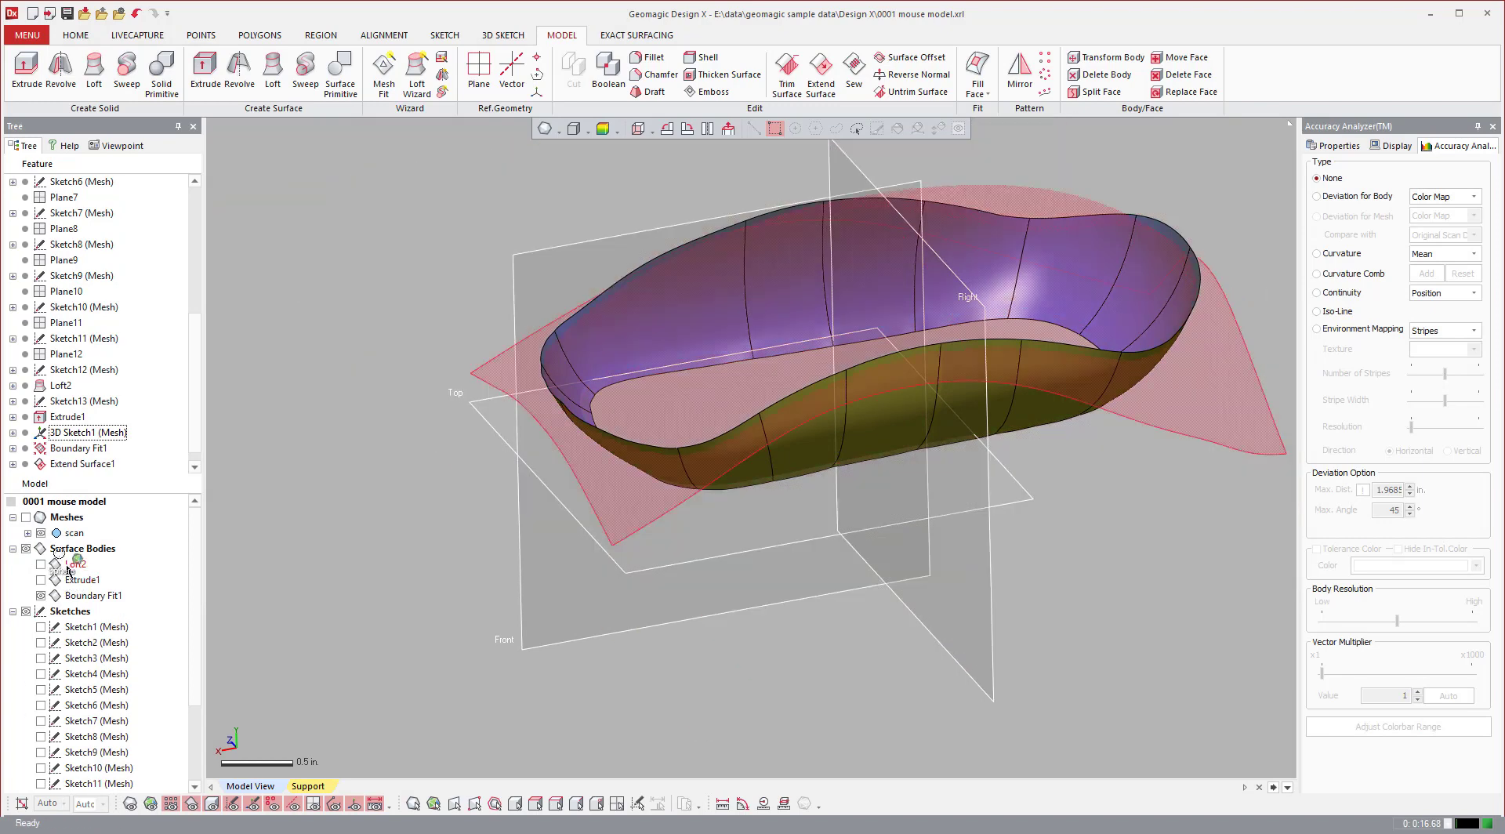
click(41, 580)
click(41, 563)
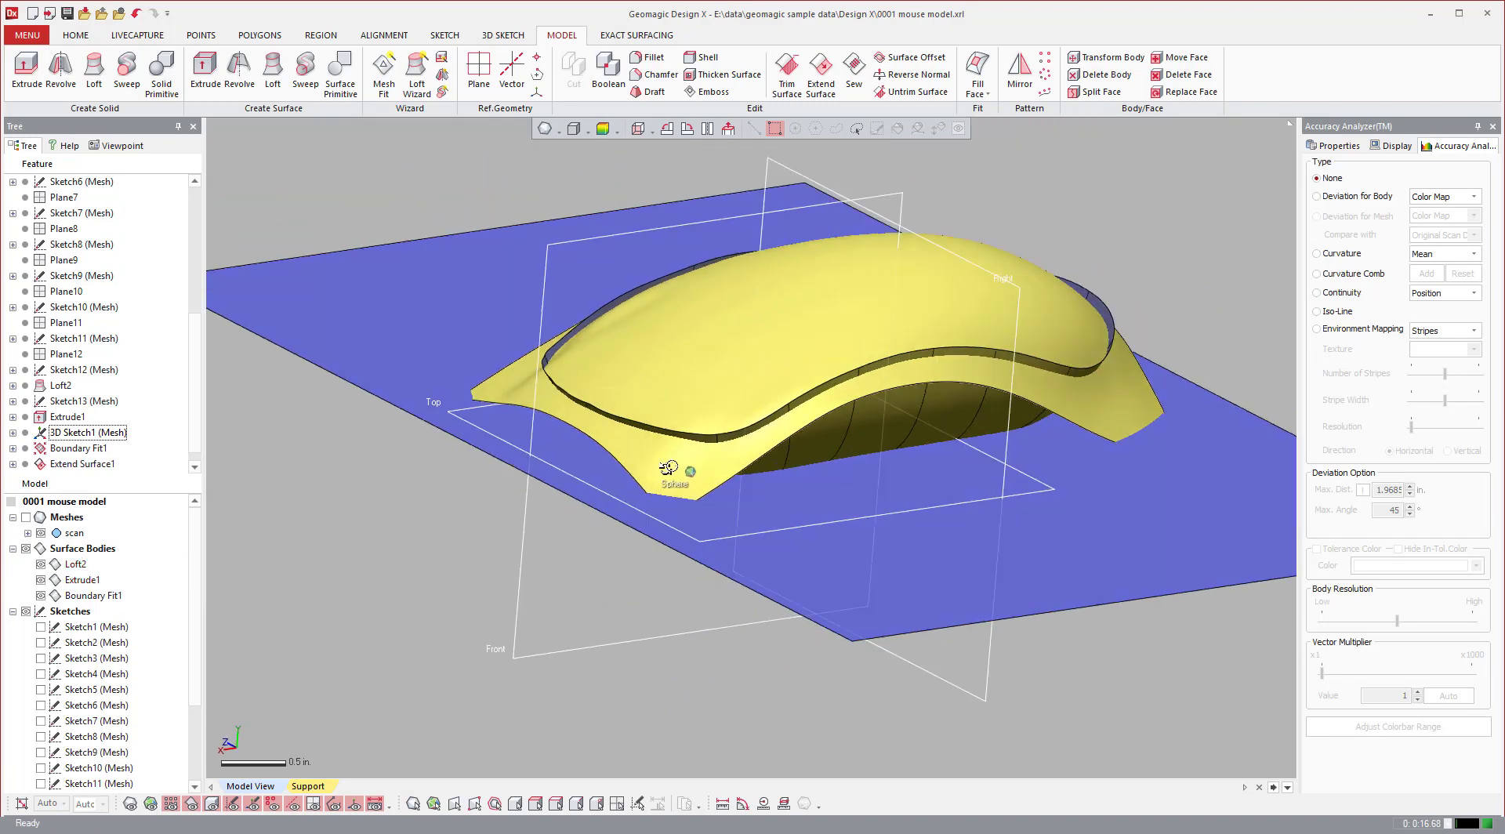
right_drag(668, 467, 734, 389)
right_drag(736, 361, 724, 373)
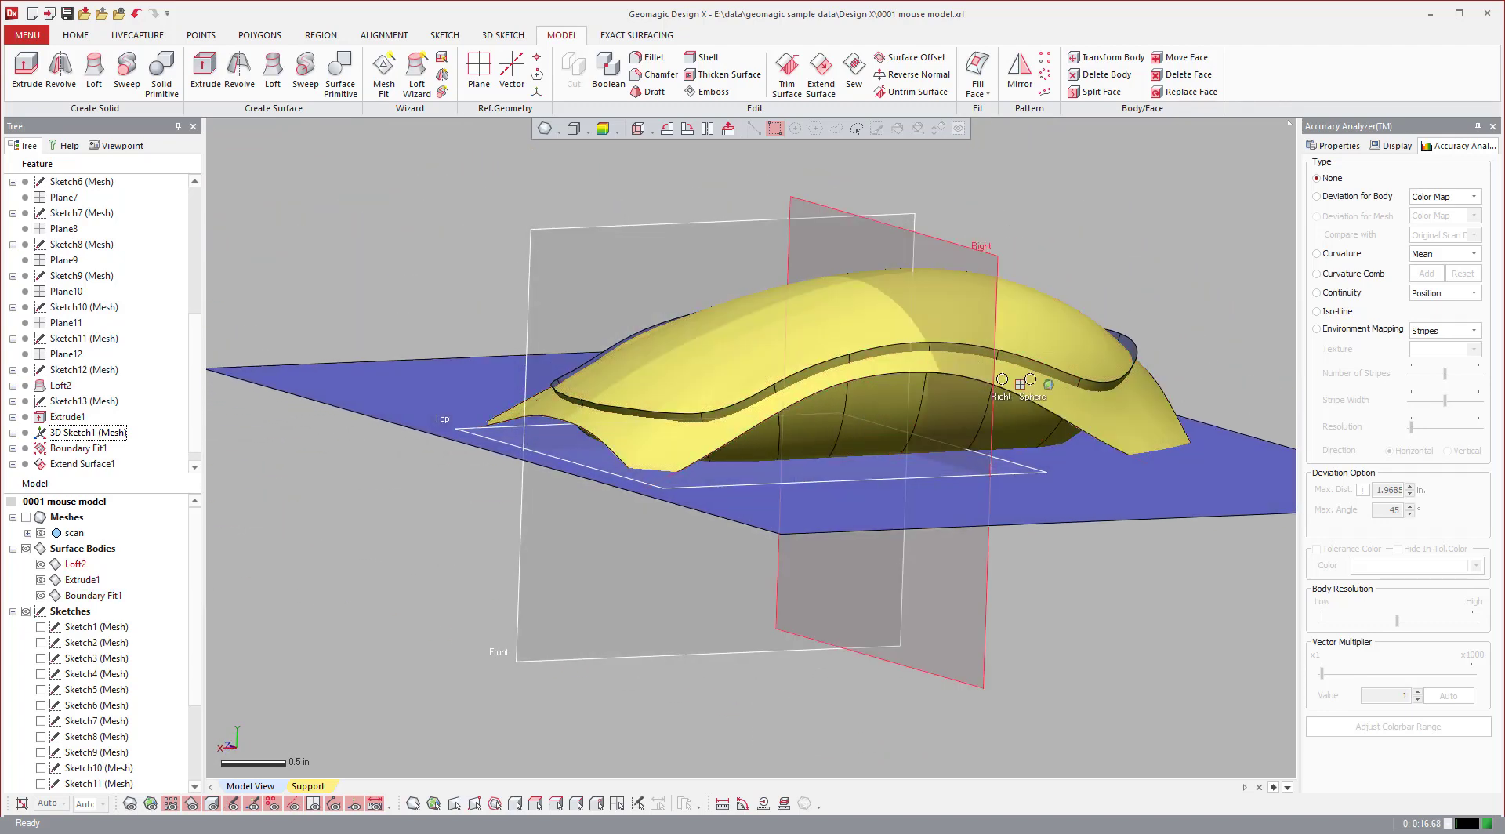
right_drag(1030, 385, 1016, 390)
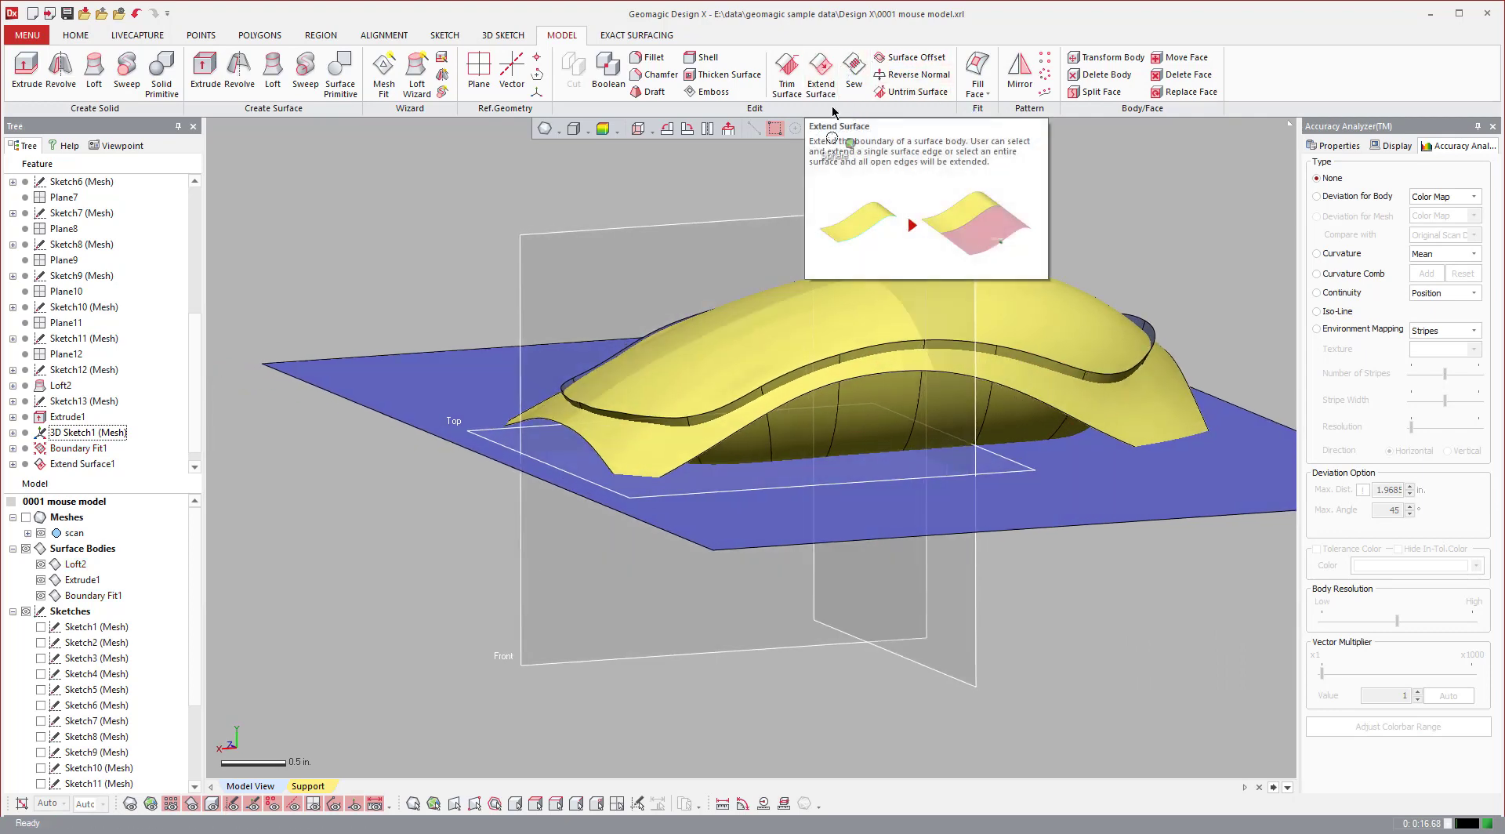
right_drag(872, 319, 864, 320)
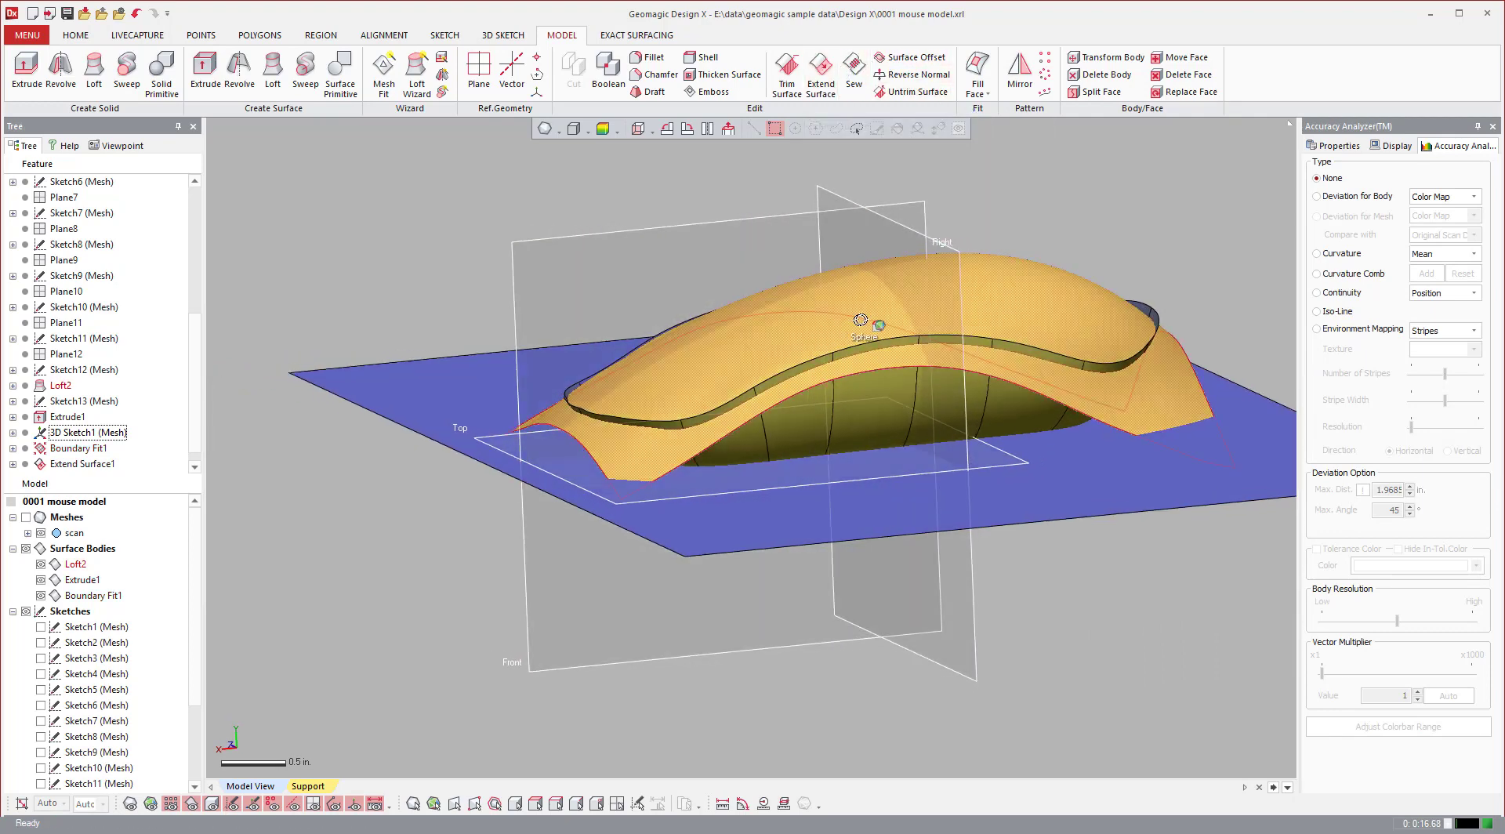
right_drag(648, 272, 807, 314)
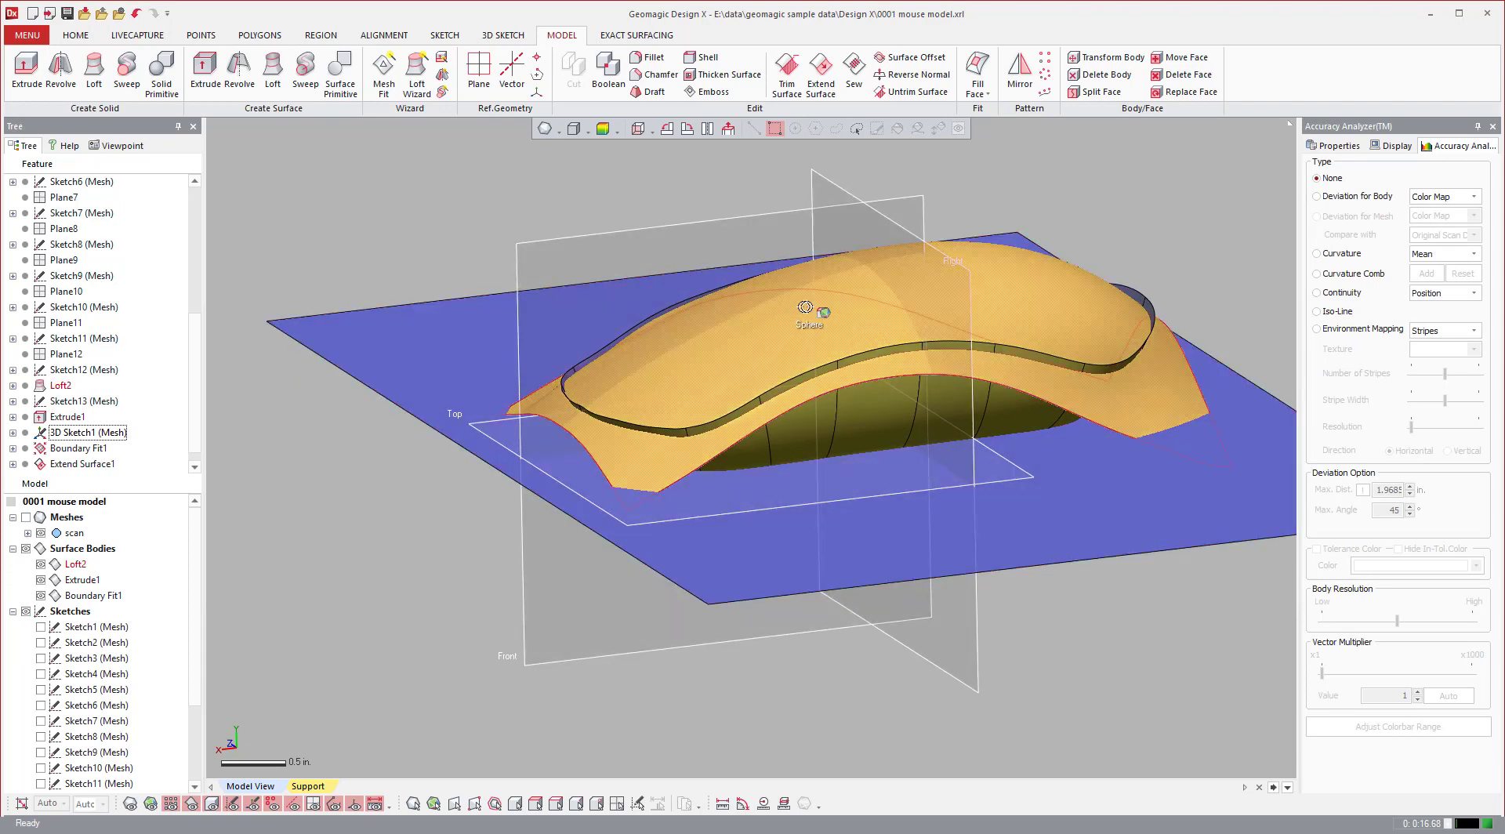
- Try Solidify on the Loft2, Extrude1 and Boundary Fit1 surface bodies, and undo the resulting solid
click(29, 36)
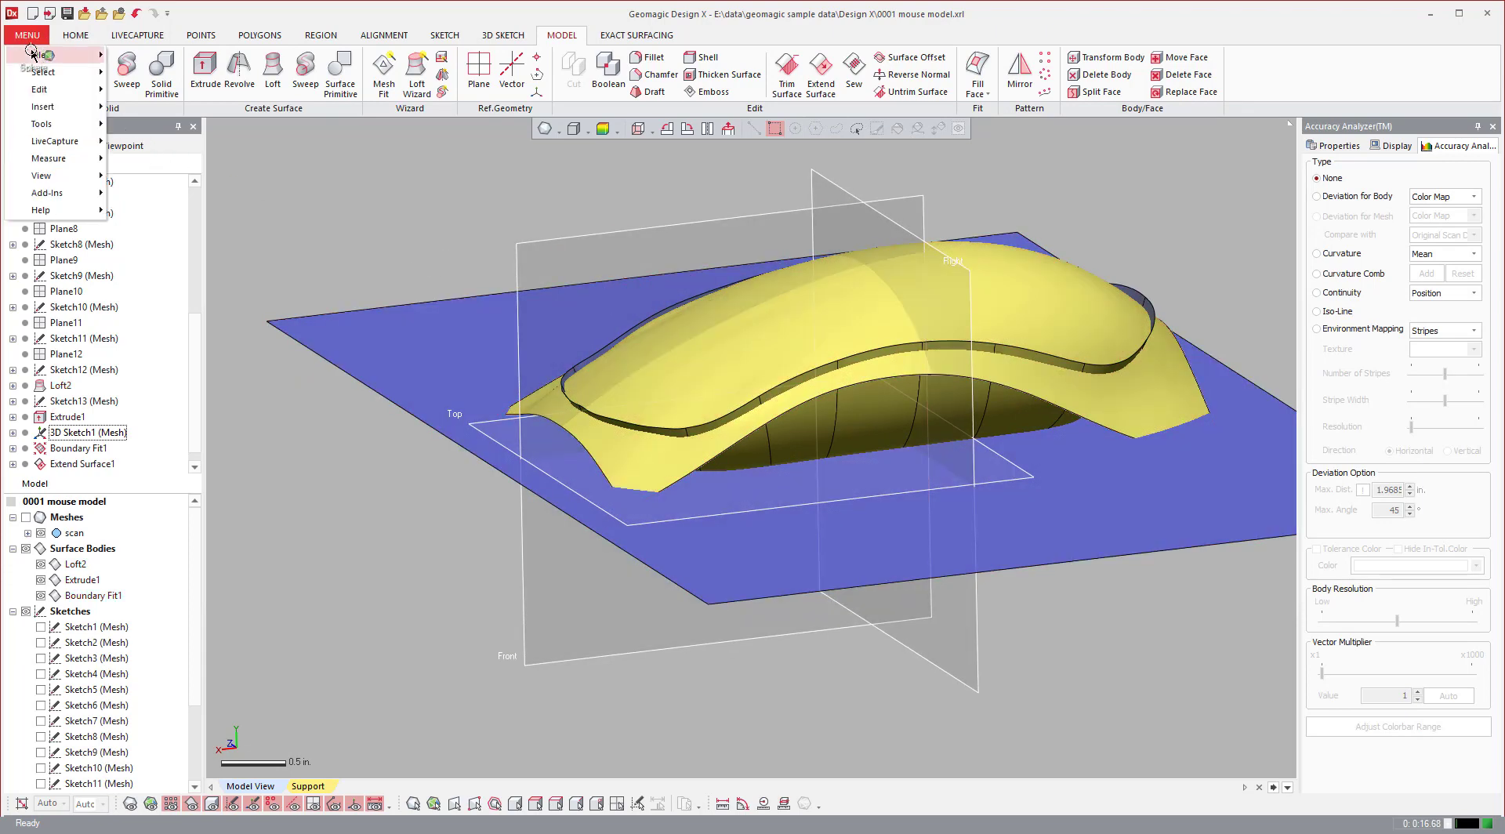
mouse_move(32, 52)
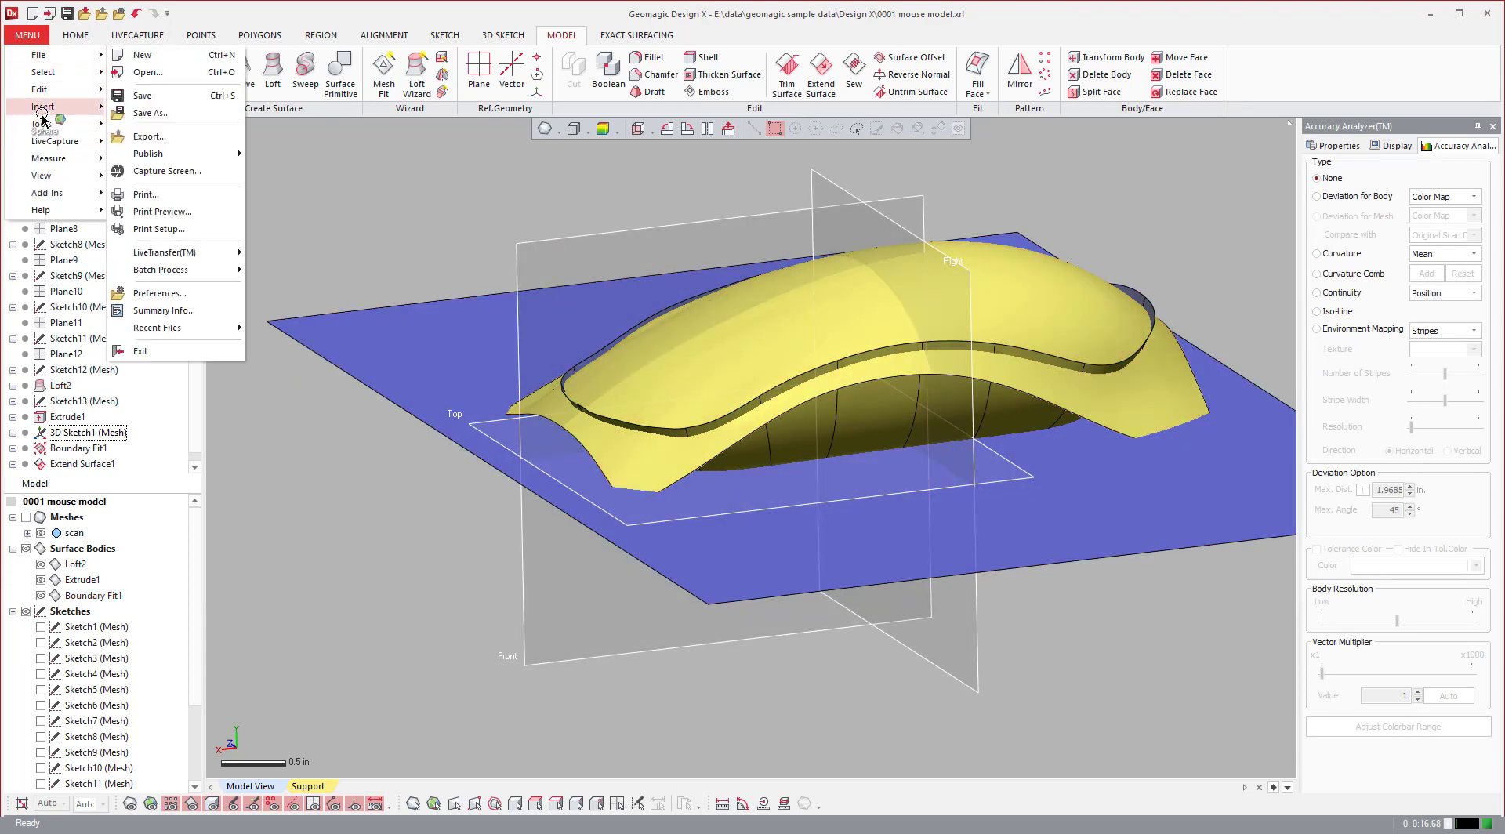
mouse_move(43, 123)
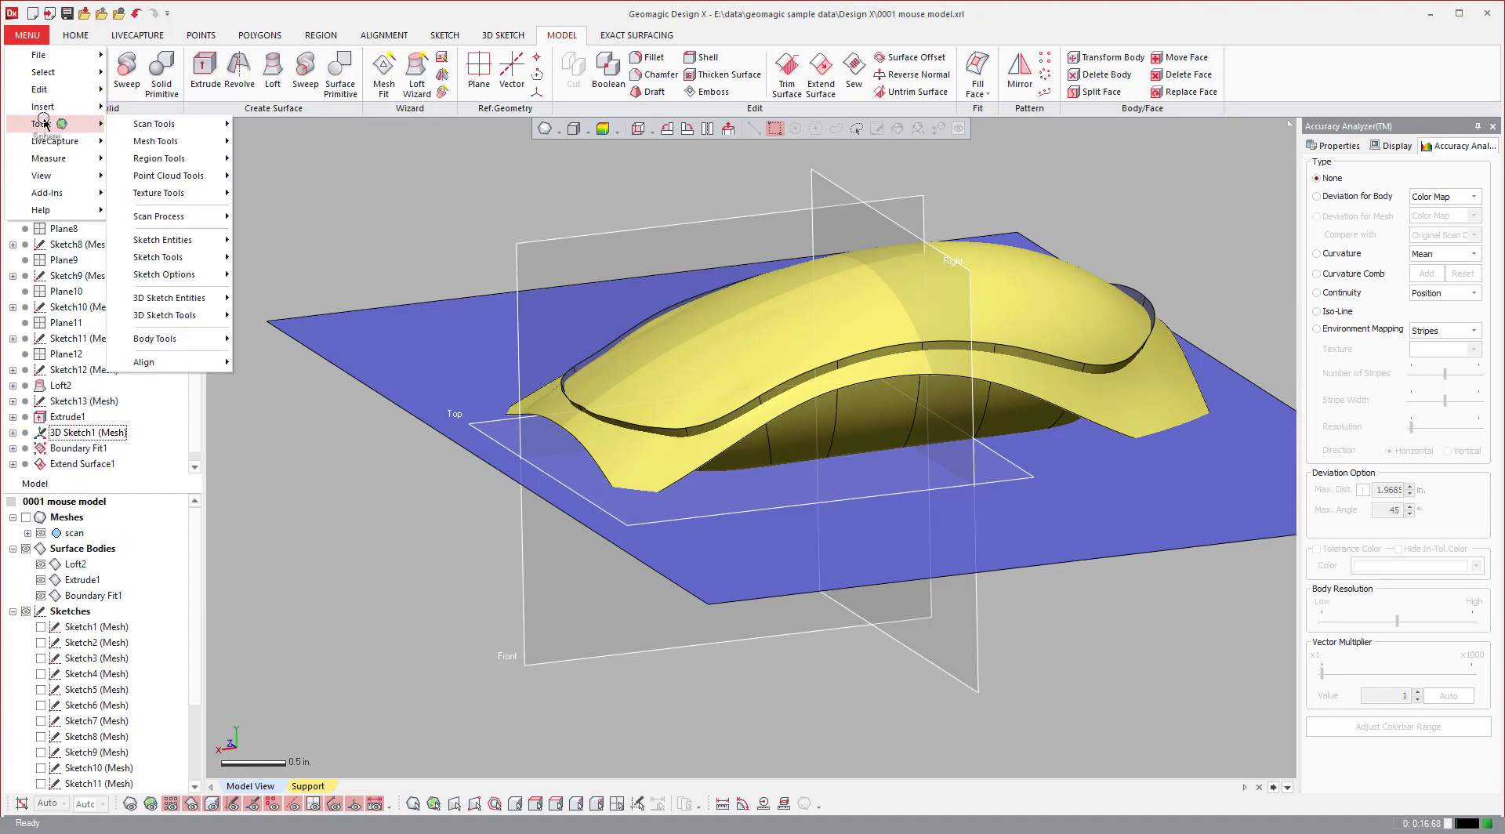
mouse_move(162, 176)
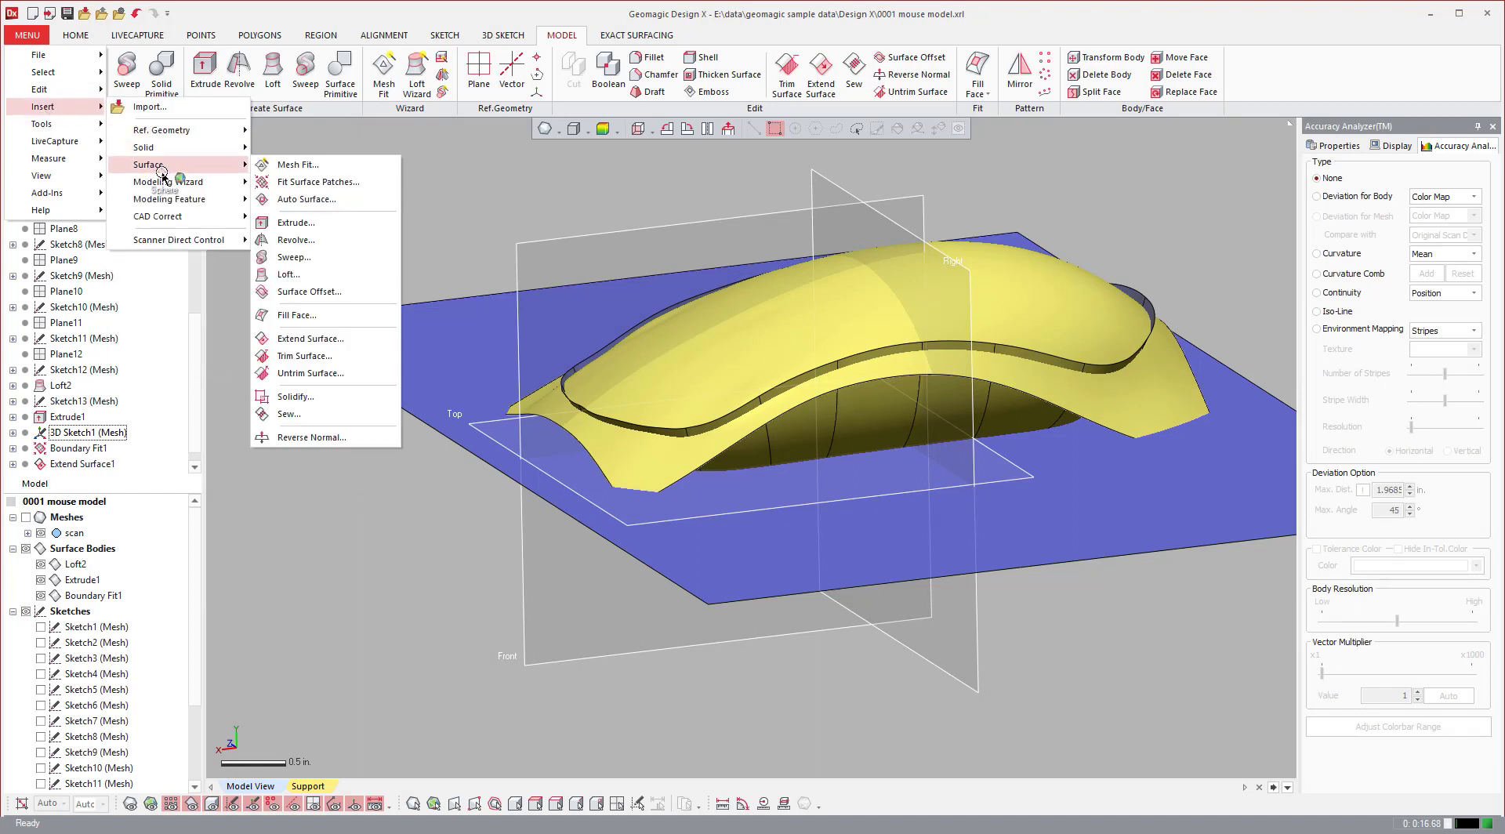
click(295, 397)
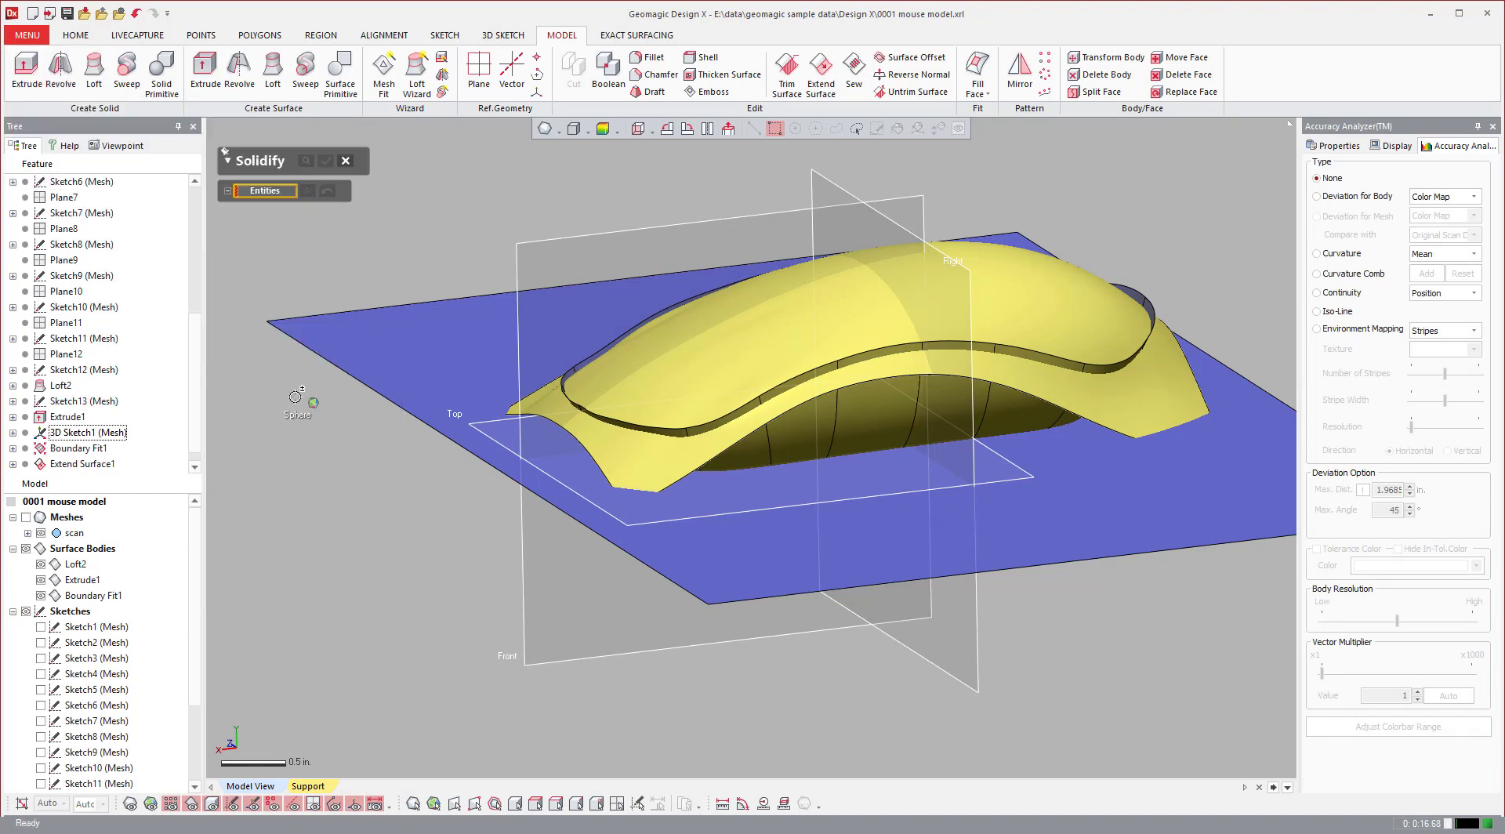
click(75, 564)
shift+click(81, 597)
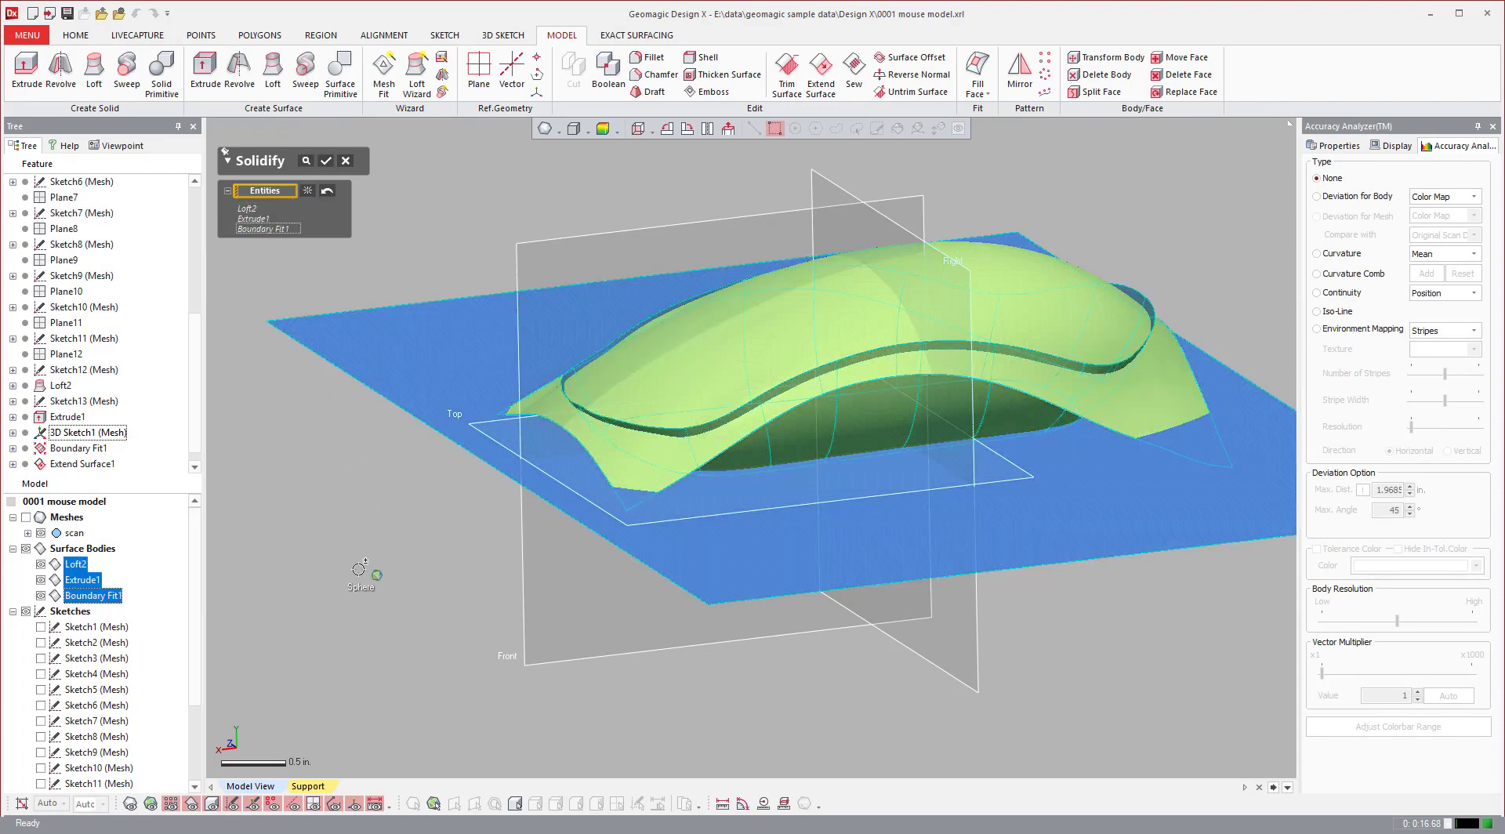
click(328, 161)
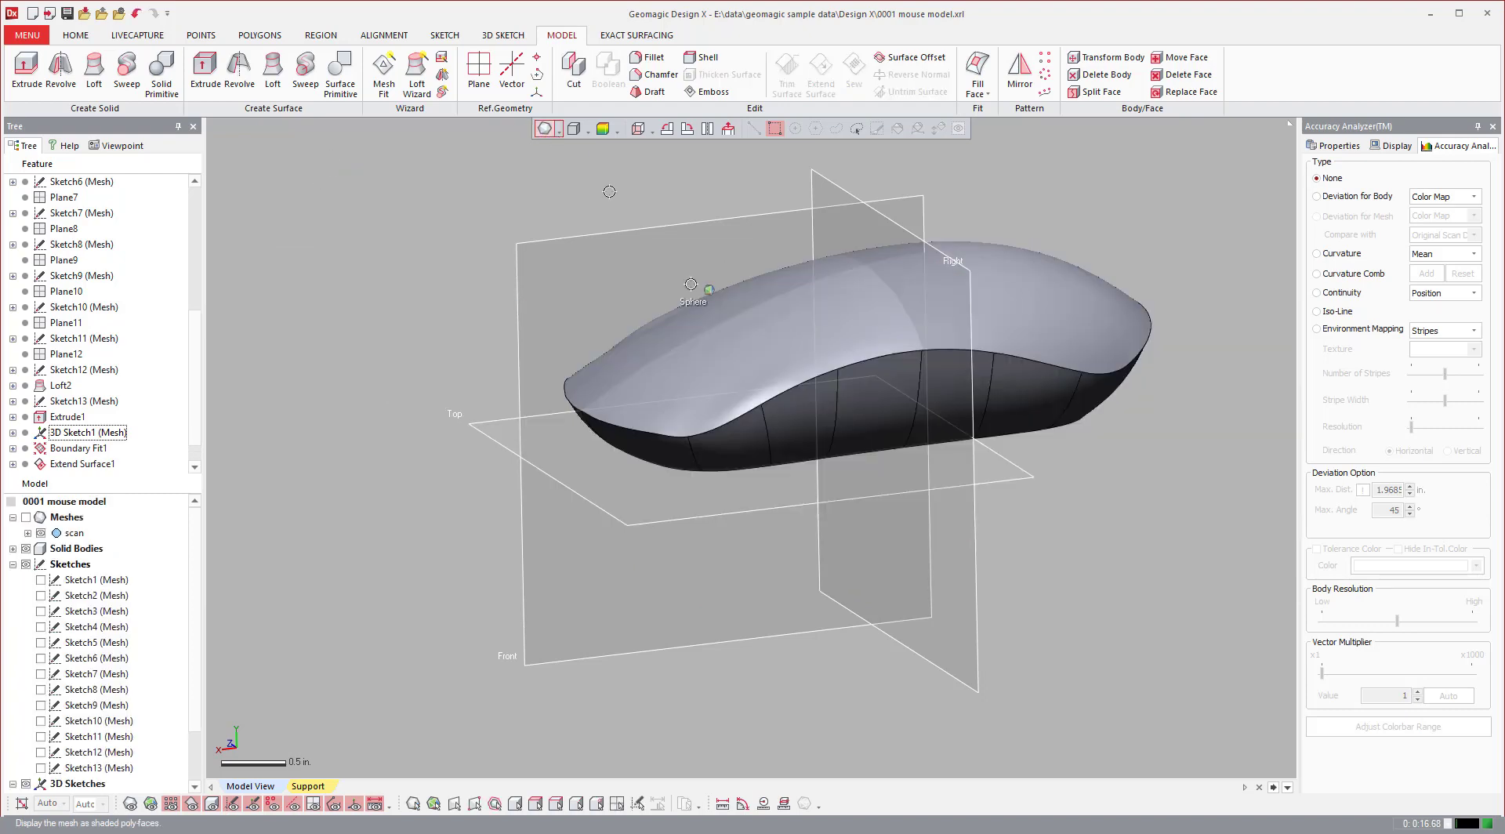
mouse_move(807, 389)
right_down()
mouse_move(850, 296)
mouse_move(846, 324)
mouse_move(833, 275)
mouse_move(857, 444)
mouse_move(829, 528)
mouse_move(933, 282)
mouse_move(773, 666)
mouse_move(813, 385)
right_up()
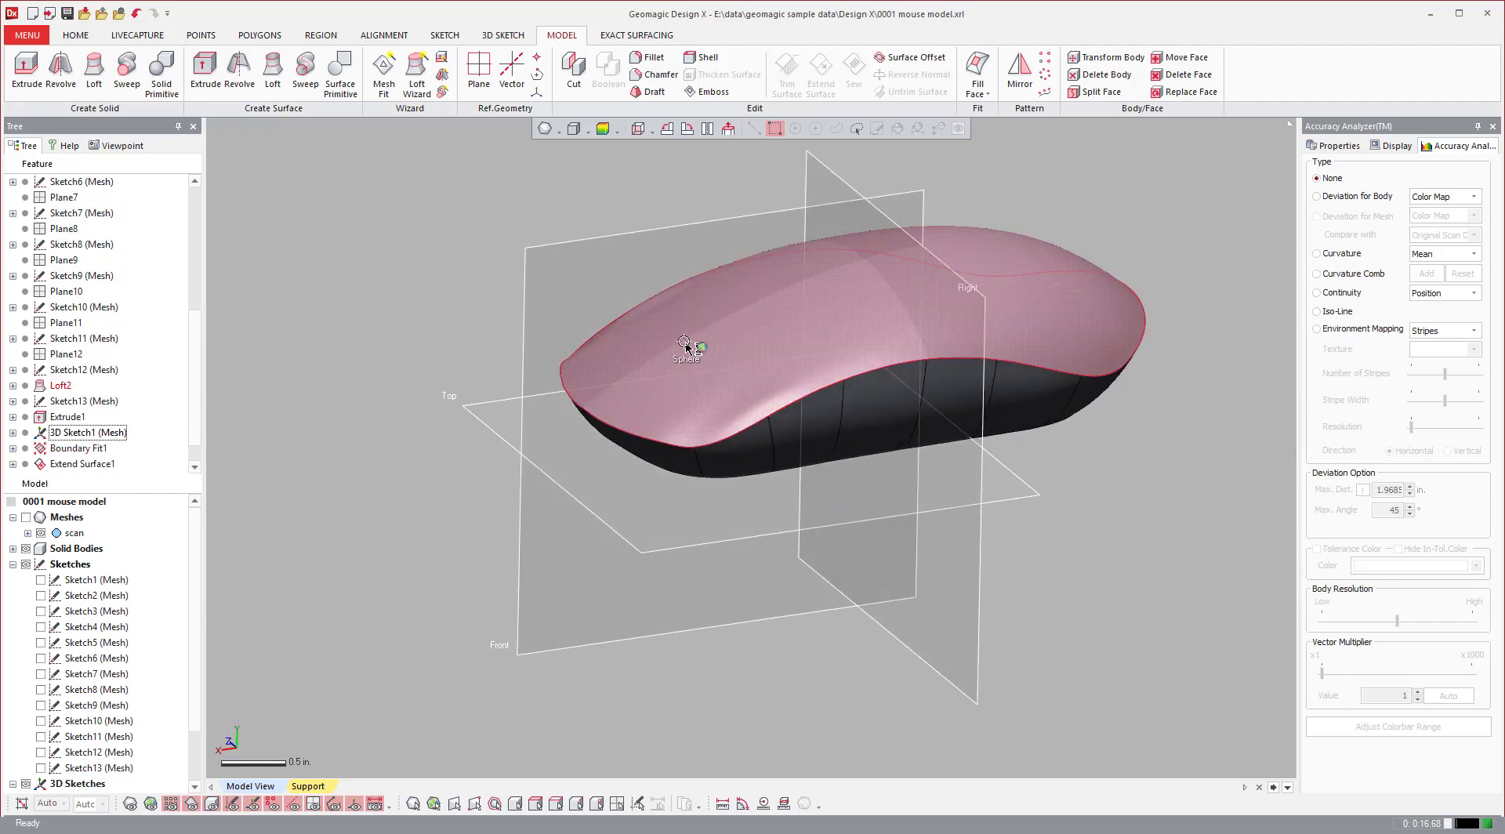
key(ctrl+z)
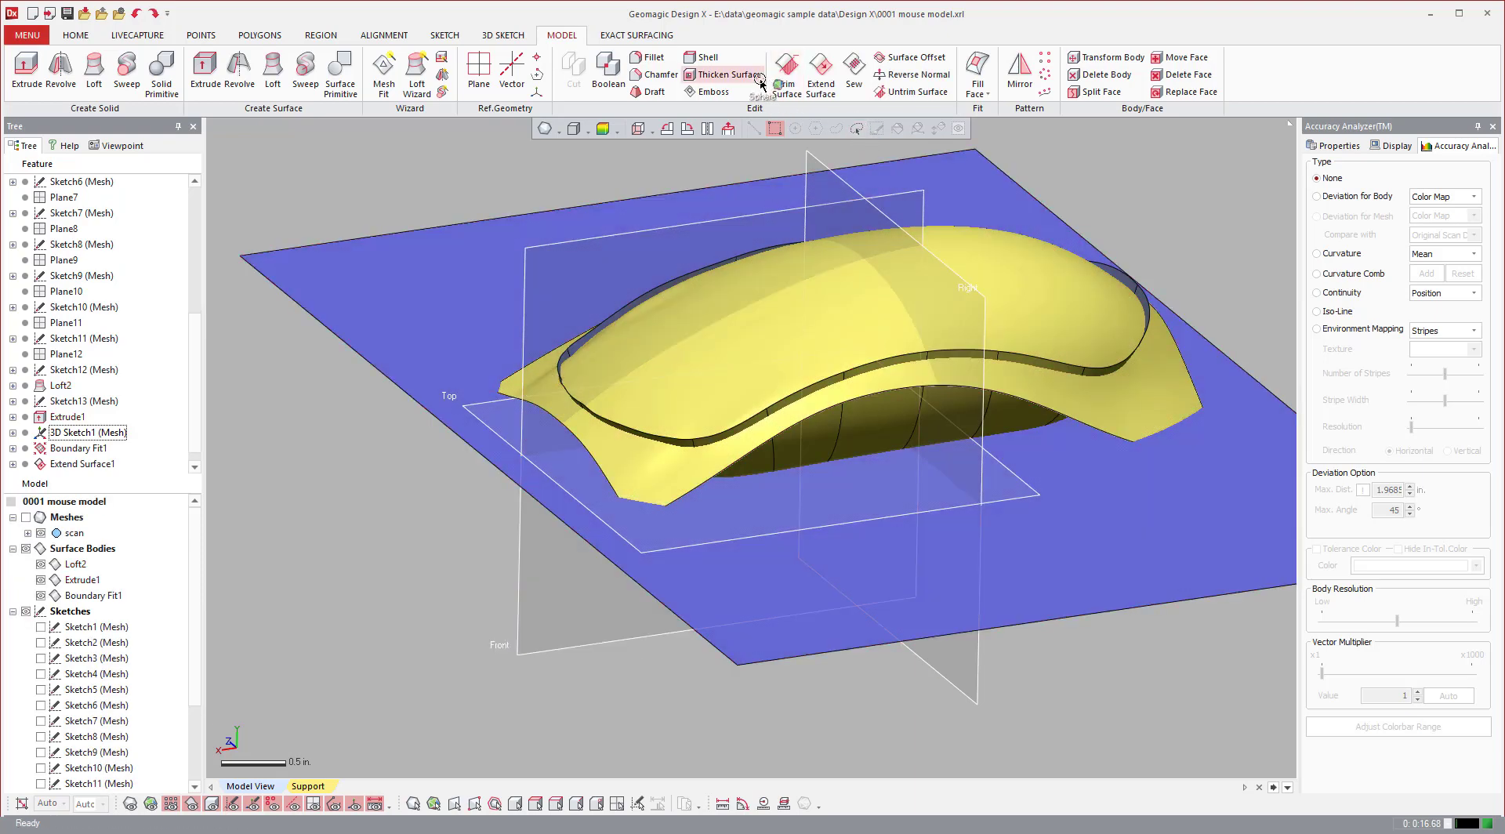
- Start Trim Surface with Extrude1, Loft2 and Boundary Fit1 as both tool entities and target bodies, and advance to the result selection
click(791, 75)
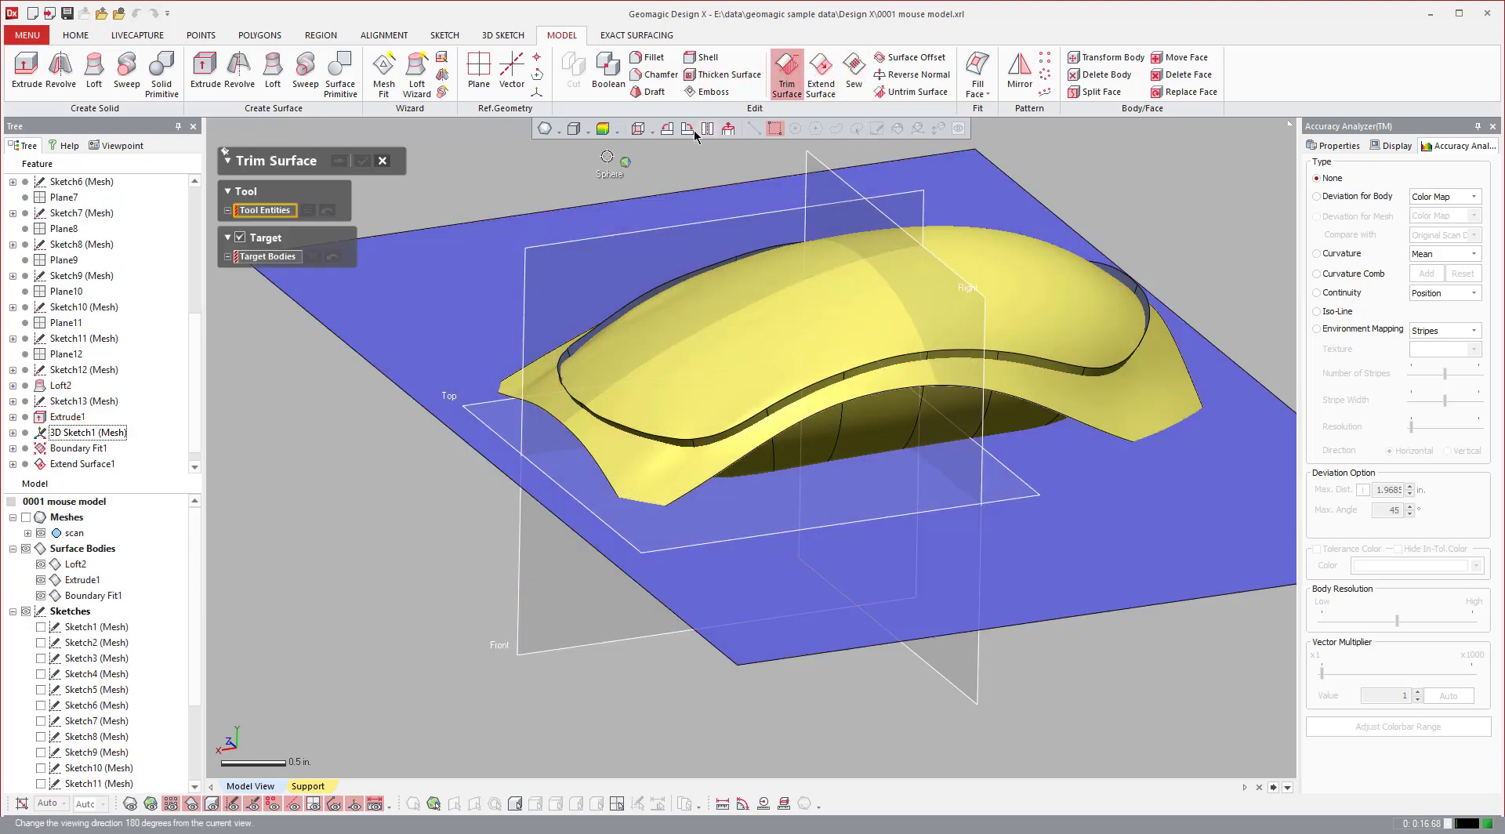
click(439, 244)
click(602, 381)
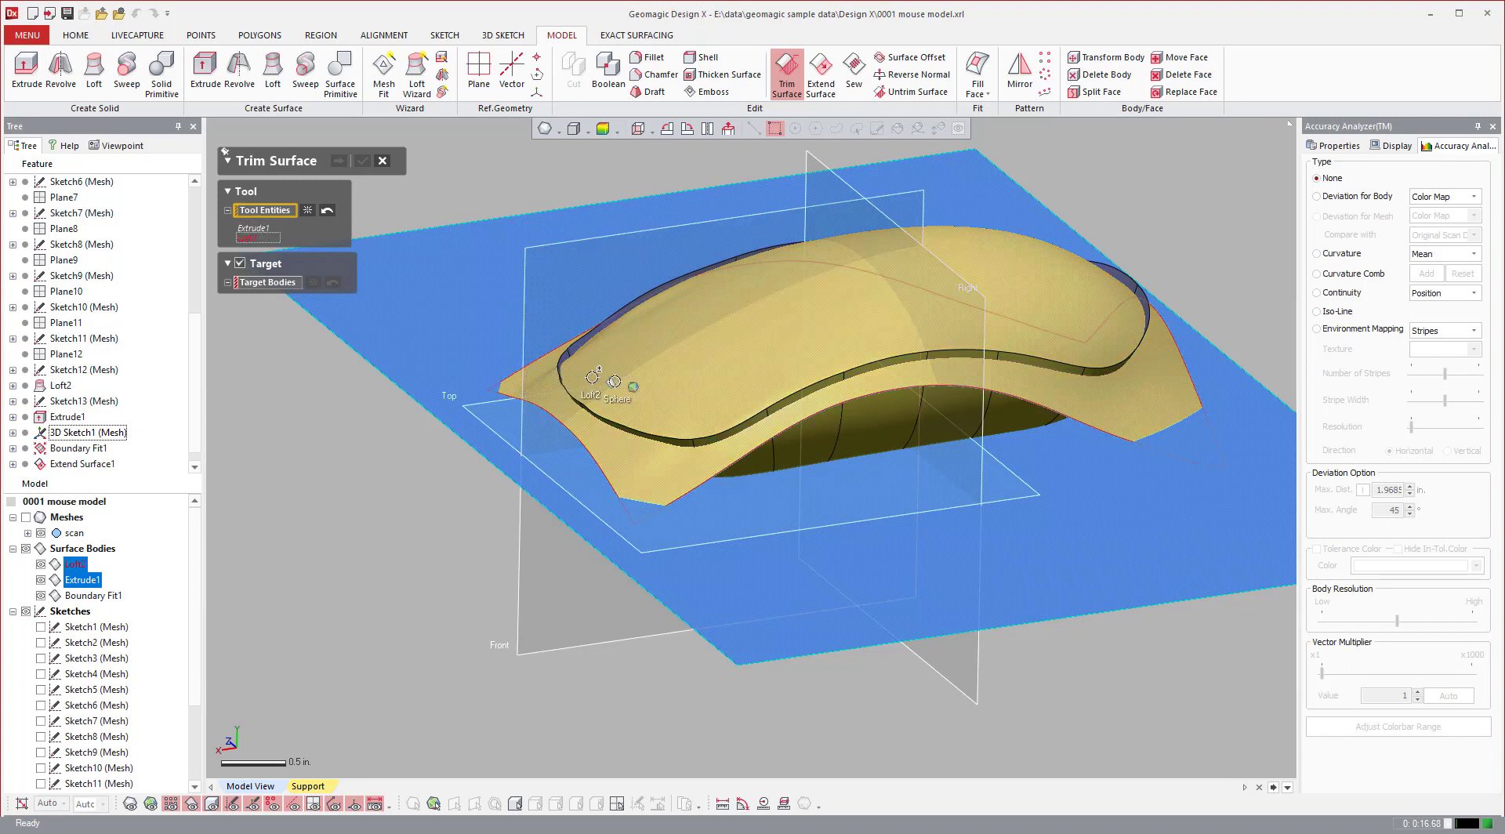
click(868, 436)
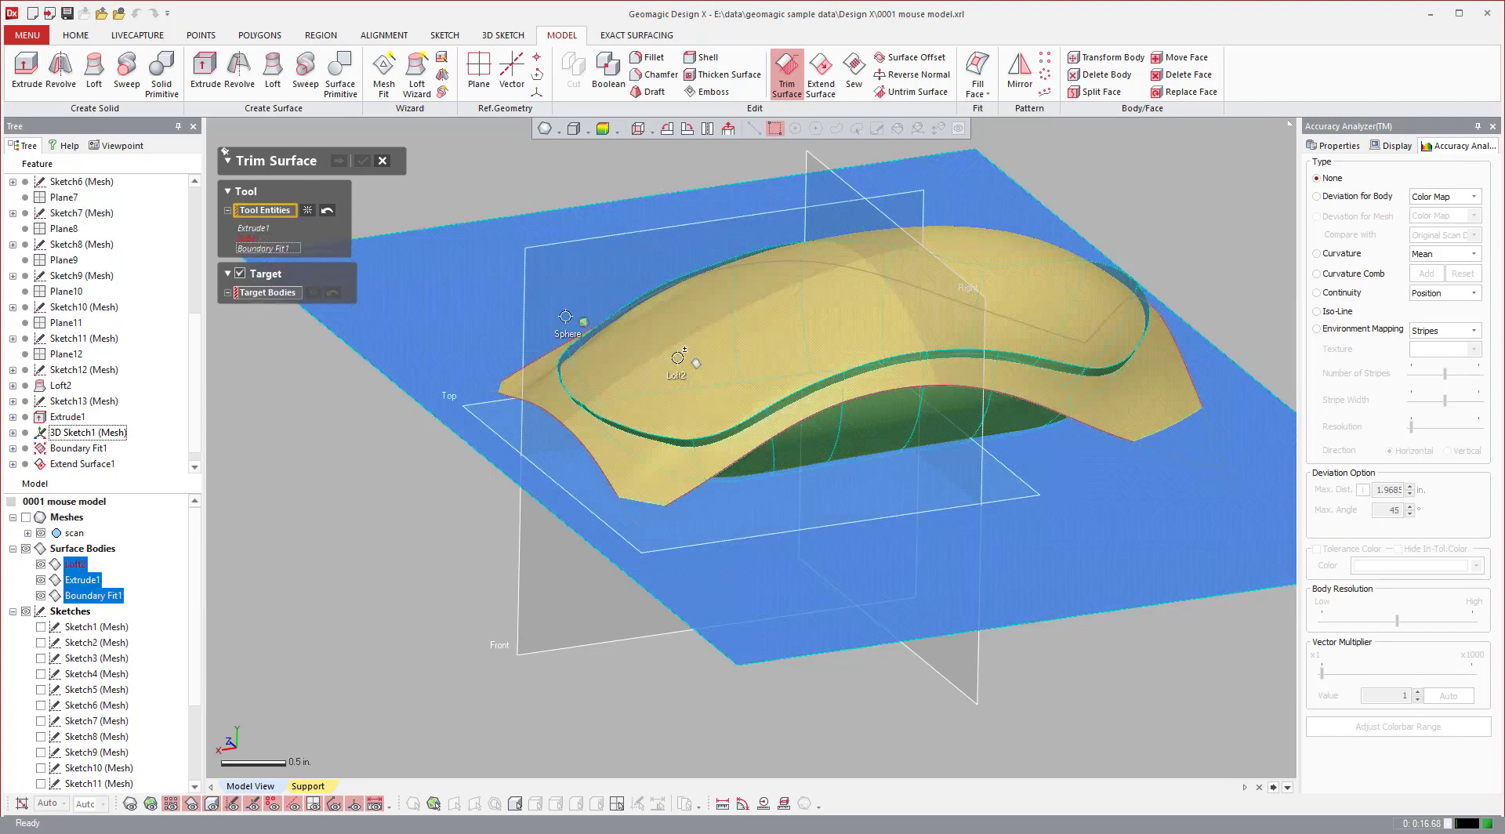
click(238, 276)
click(241, 275)
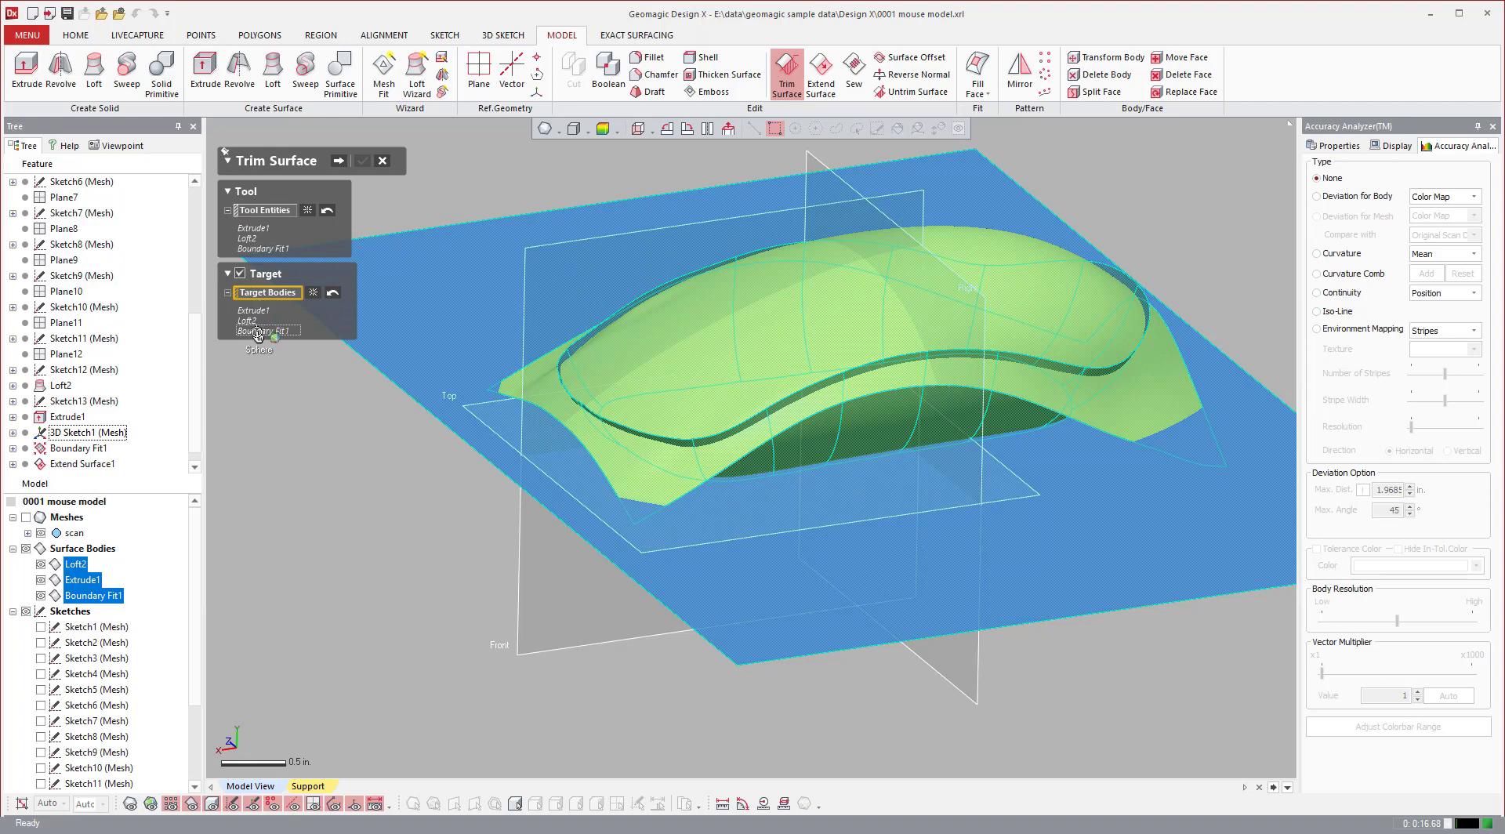
click(339, 161)
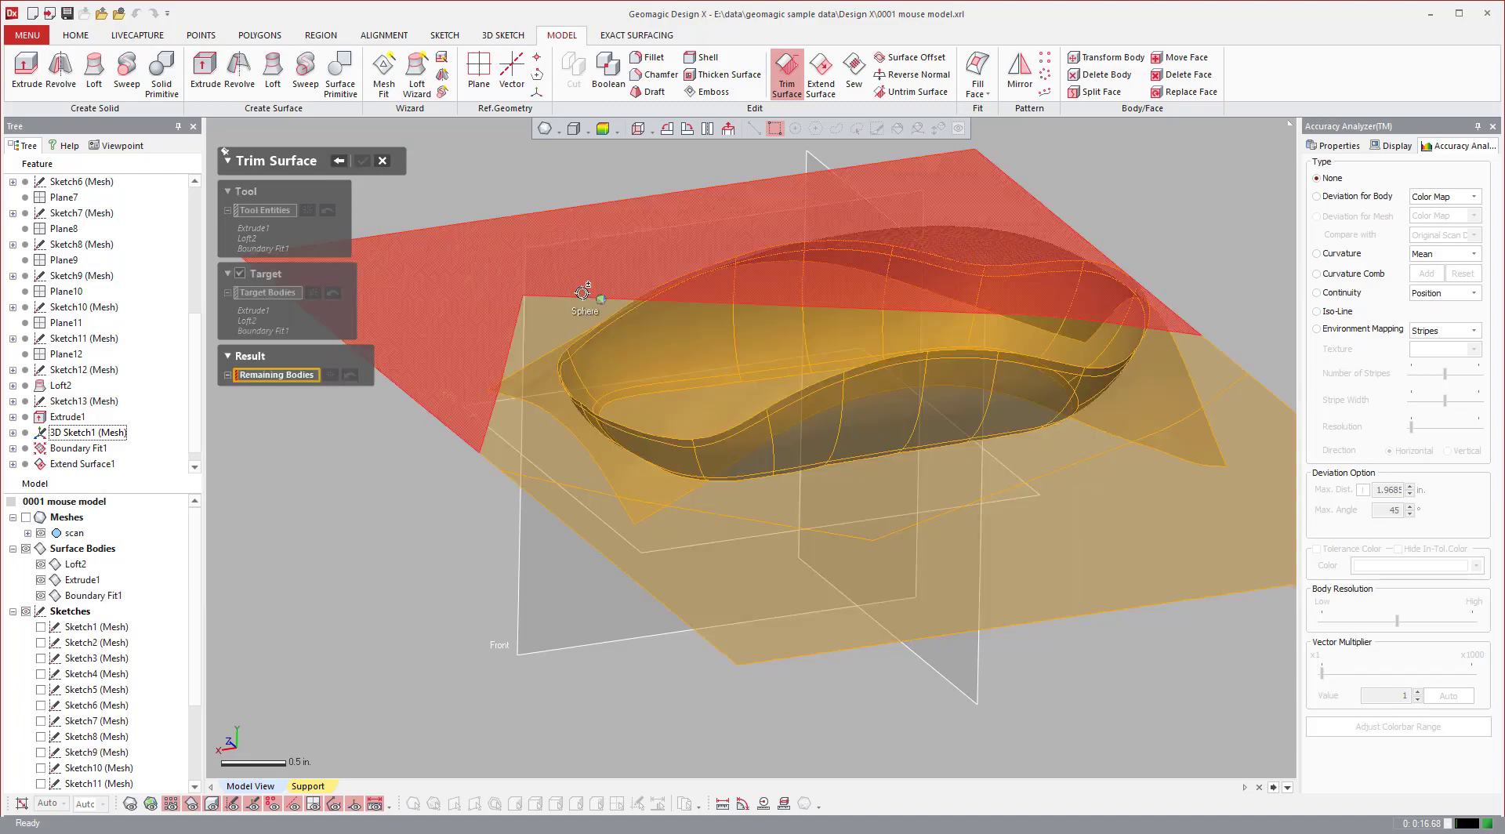
- Choose the inner top shell, base and side wall pieces plus the shell's flared outer skirt as remaining bodies, and apply the trim
click(698, 366)
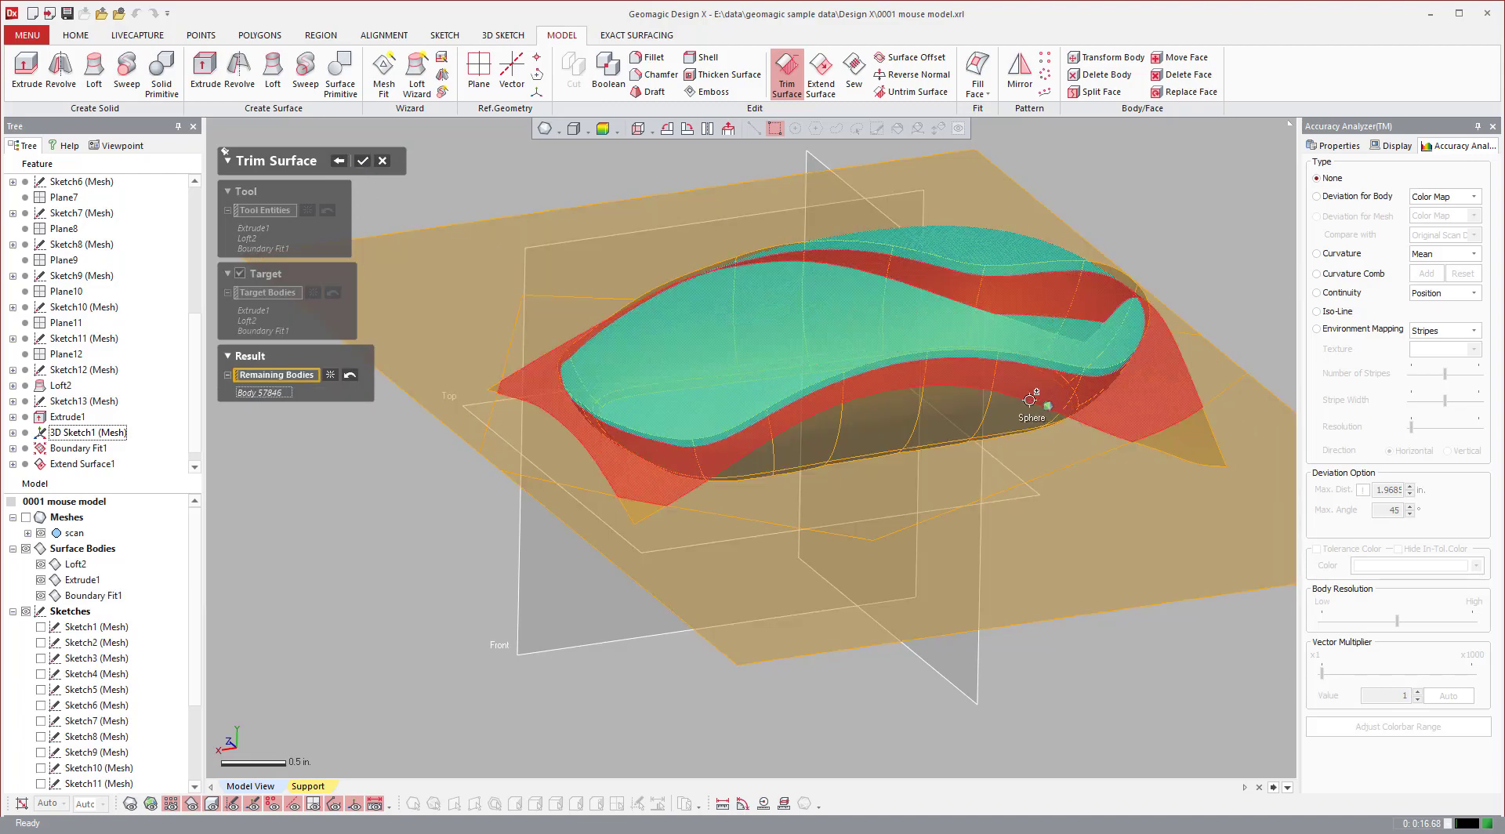
click(1005, 424)
right_drag(984, 617, 921, 367)
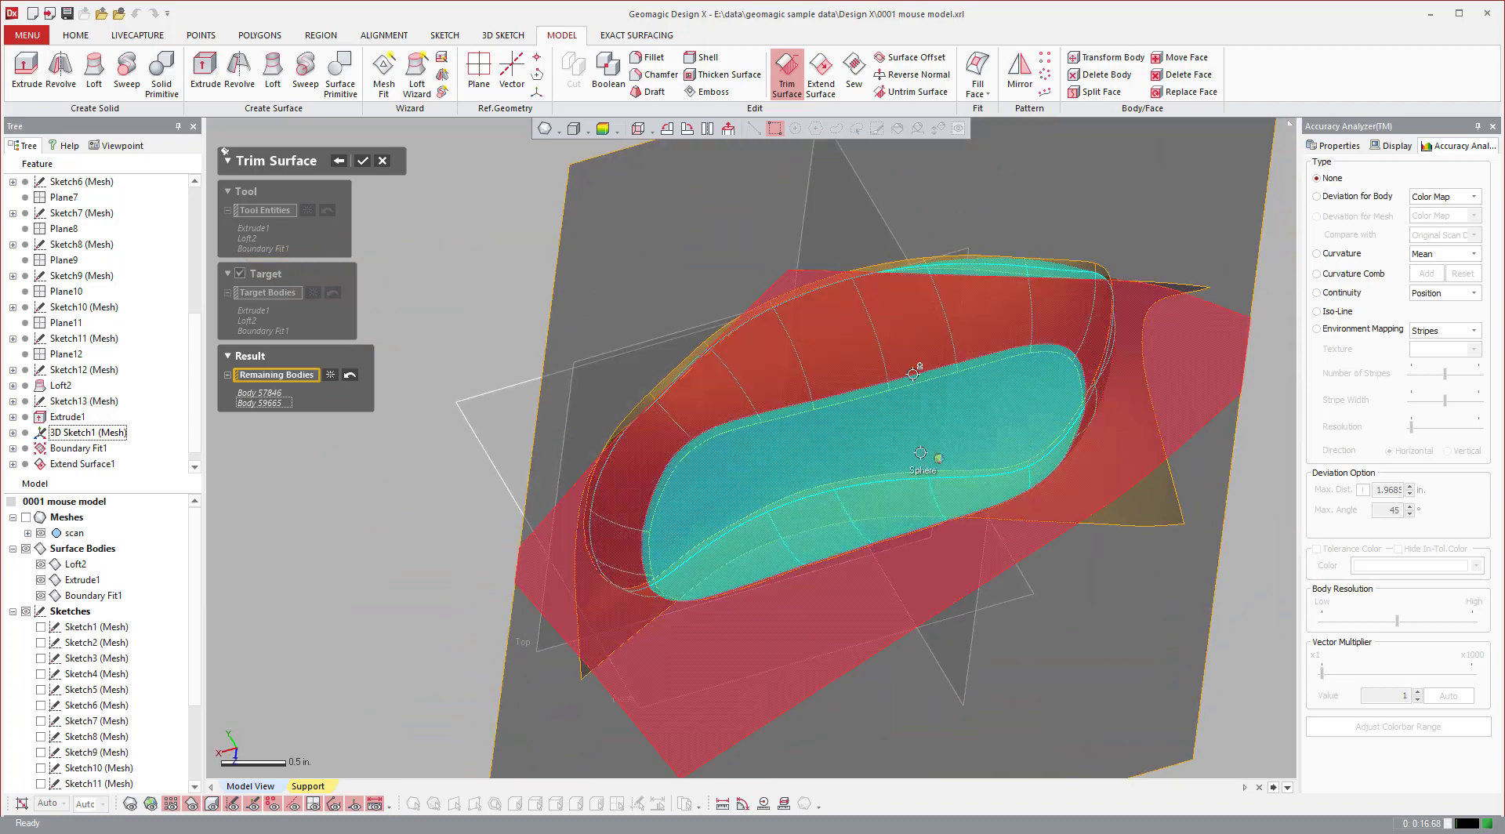
click(928, 500)
click(912, 479)
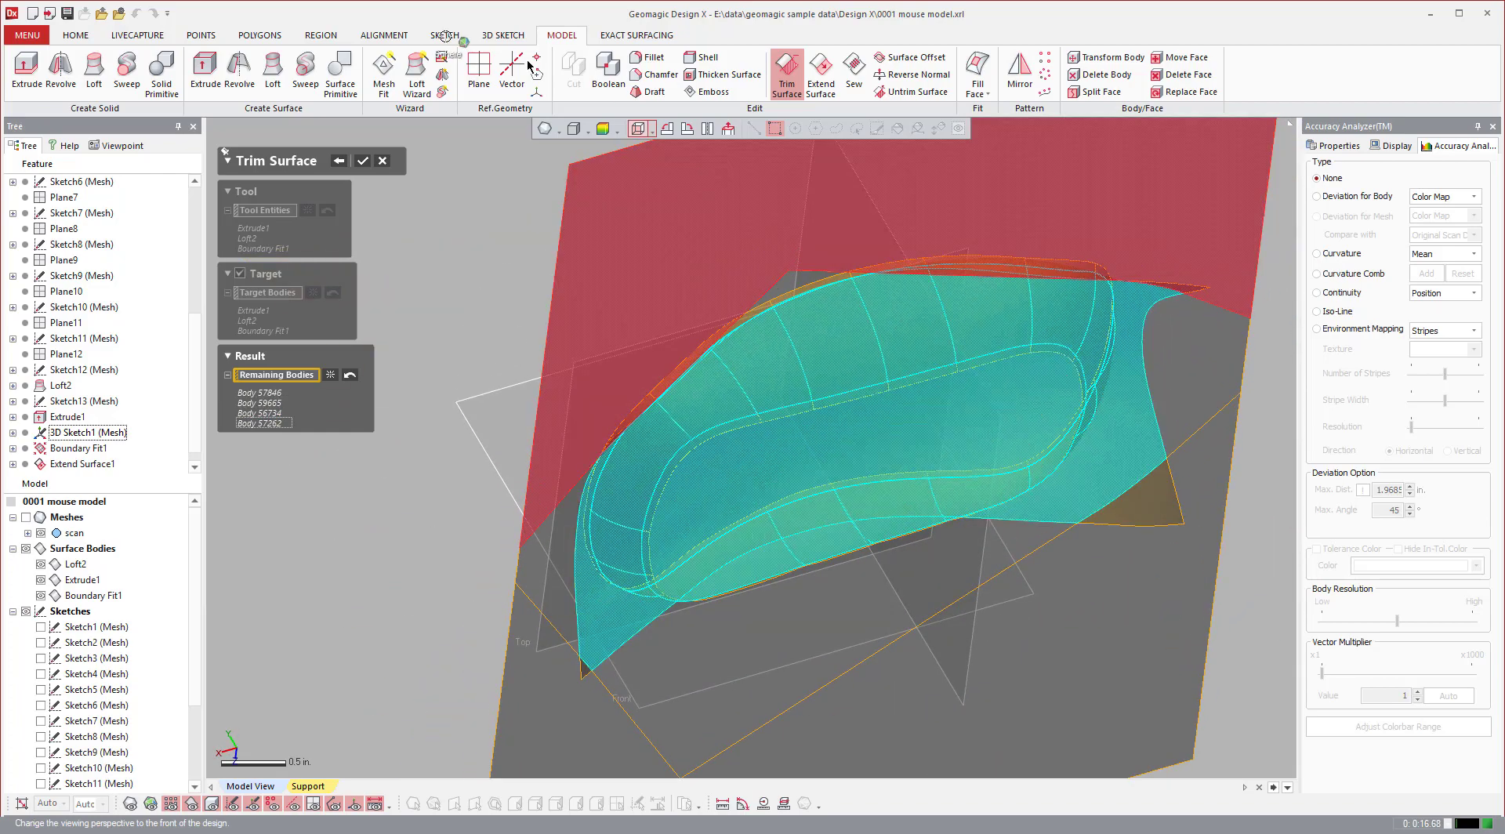
click(359, 162)
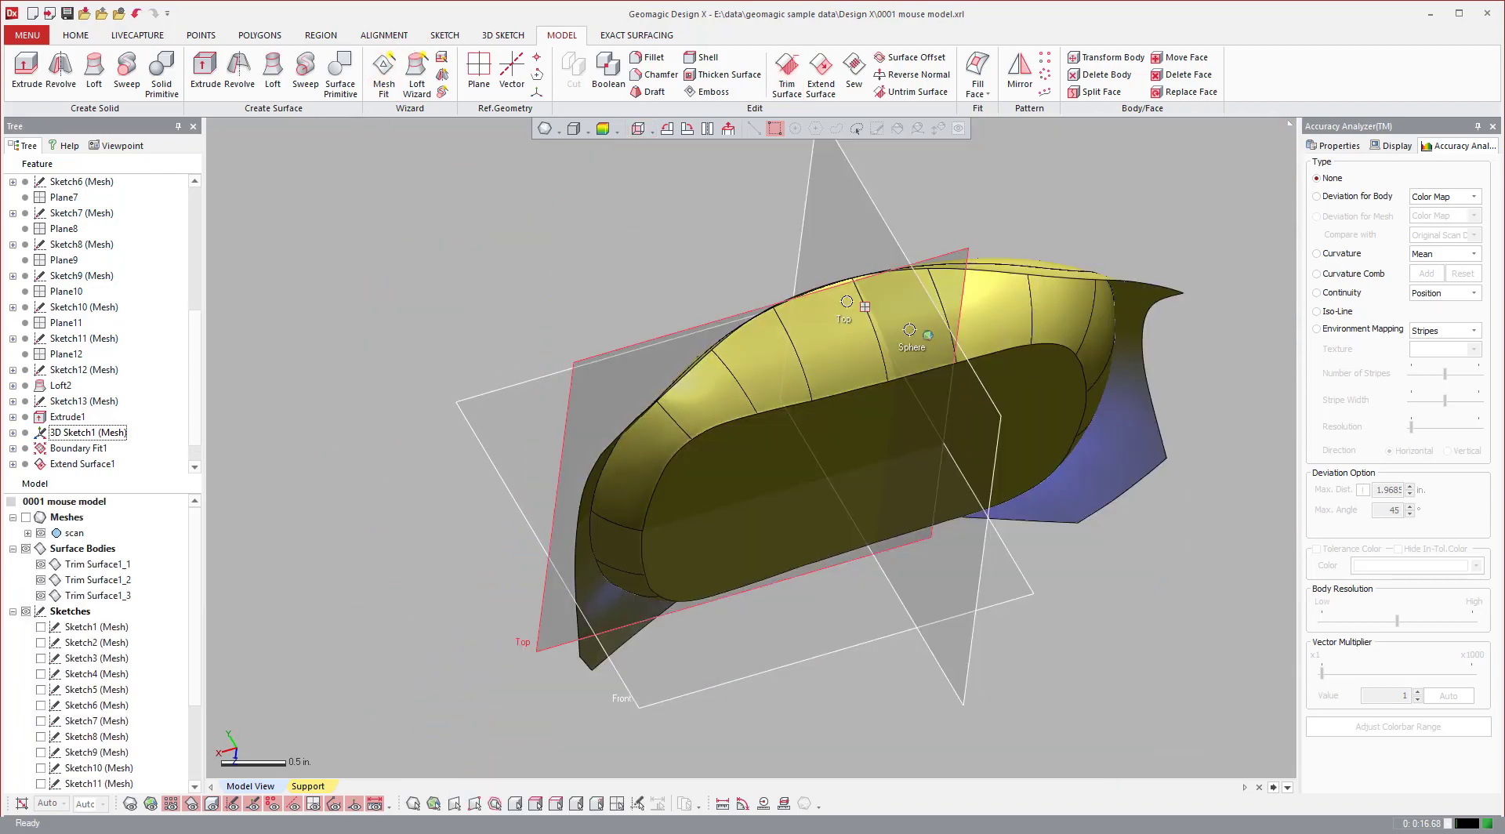
- Edit Trim Surface1 so only the inner top shell, side wall and base pieces remain, excluding the outer skirt, and apply it
right_drag(835, 325, 738, 508)
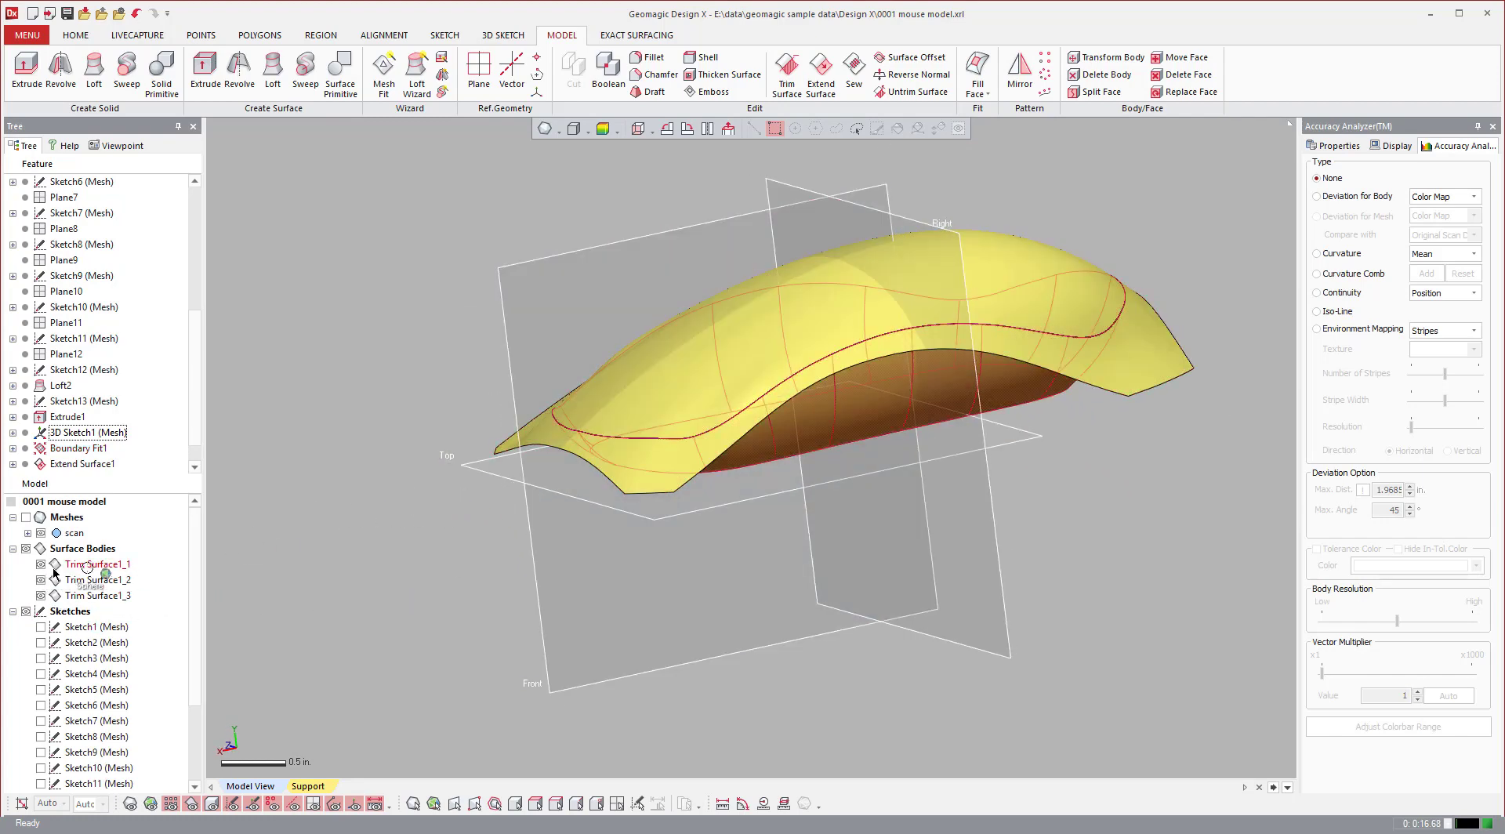
right_drag(733, 468, 771, 414)
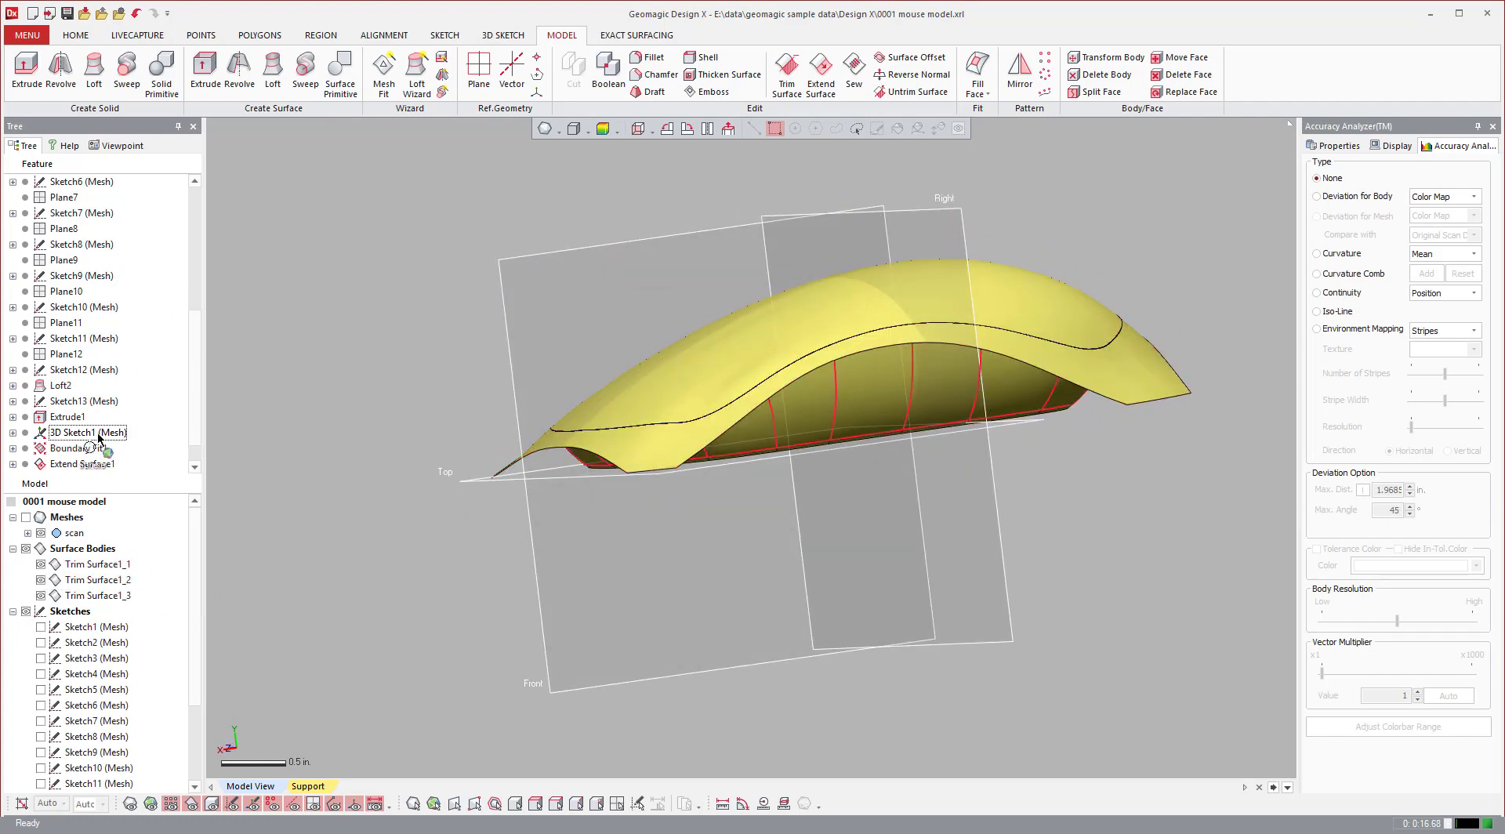
scroll(73, 456, down, 1)
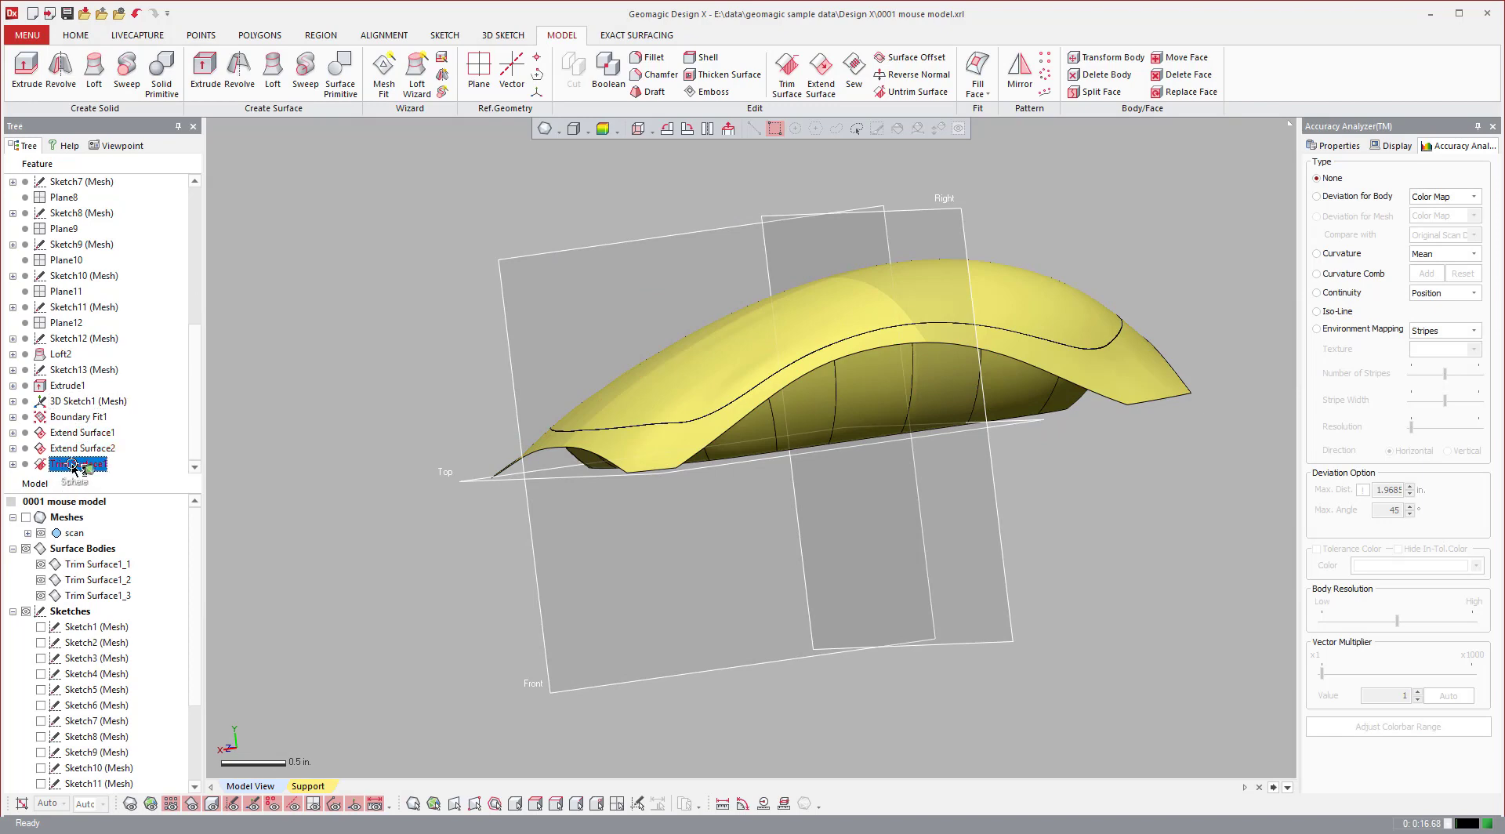
double_click(72, 465)
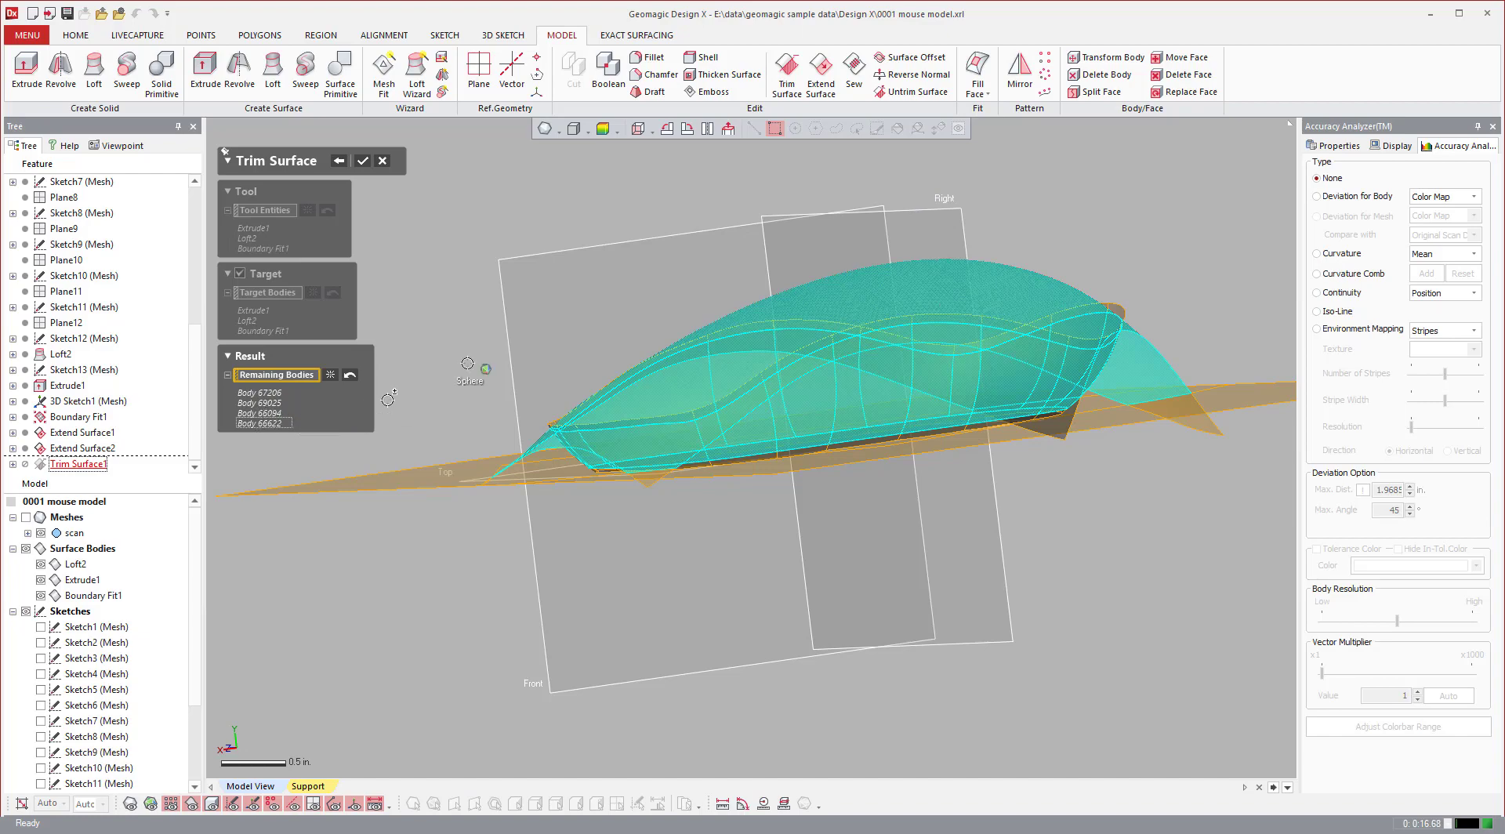
right_drag(675, 283, 711, 338)
click(487, 414)
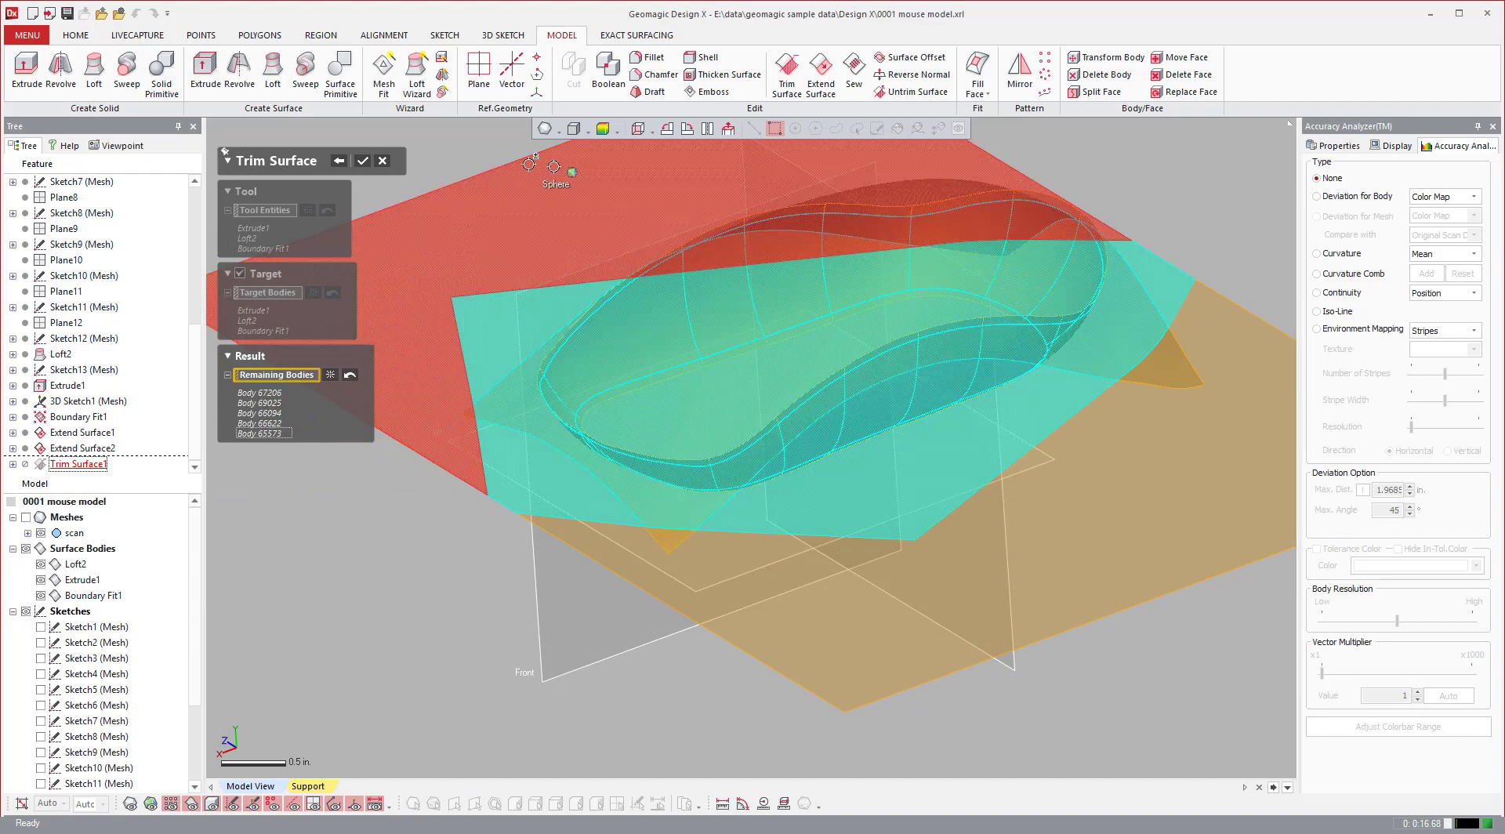
right_drag(806, 578, 896, 510)
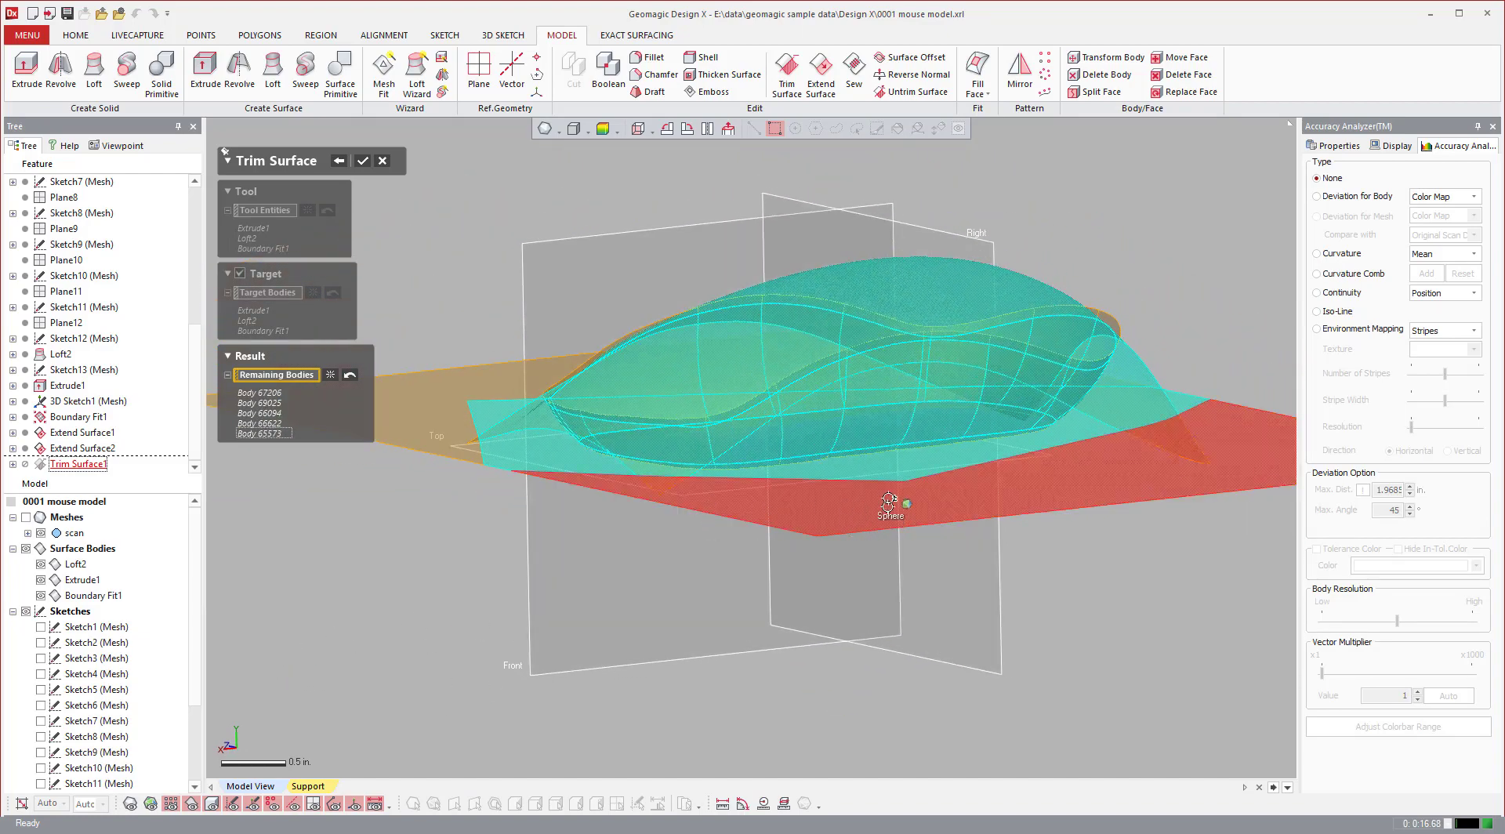
click(1182, 380)
right_drag(1158, 254, 1028, 295)
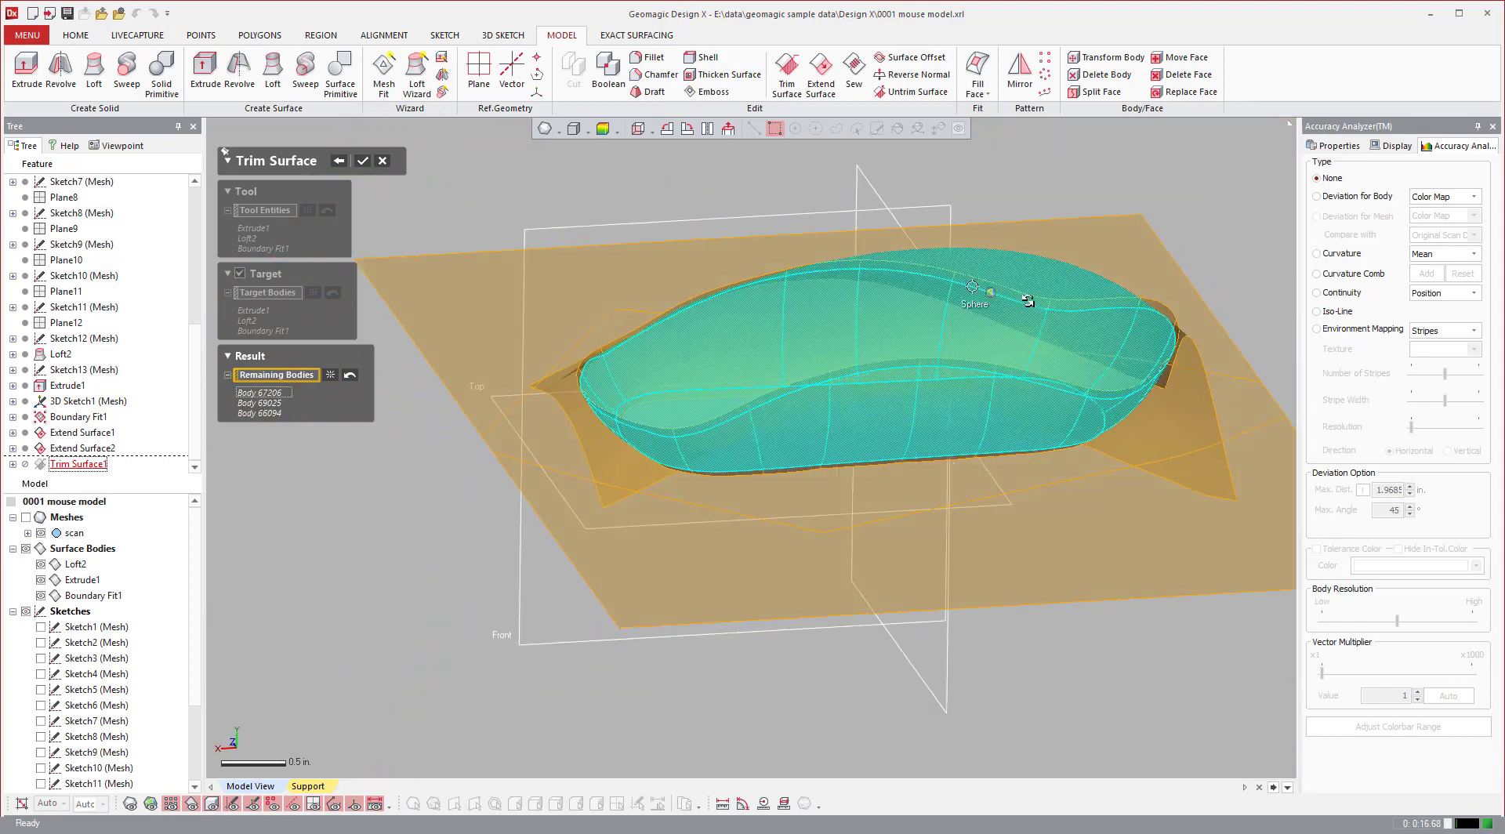
click(361, 161)
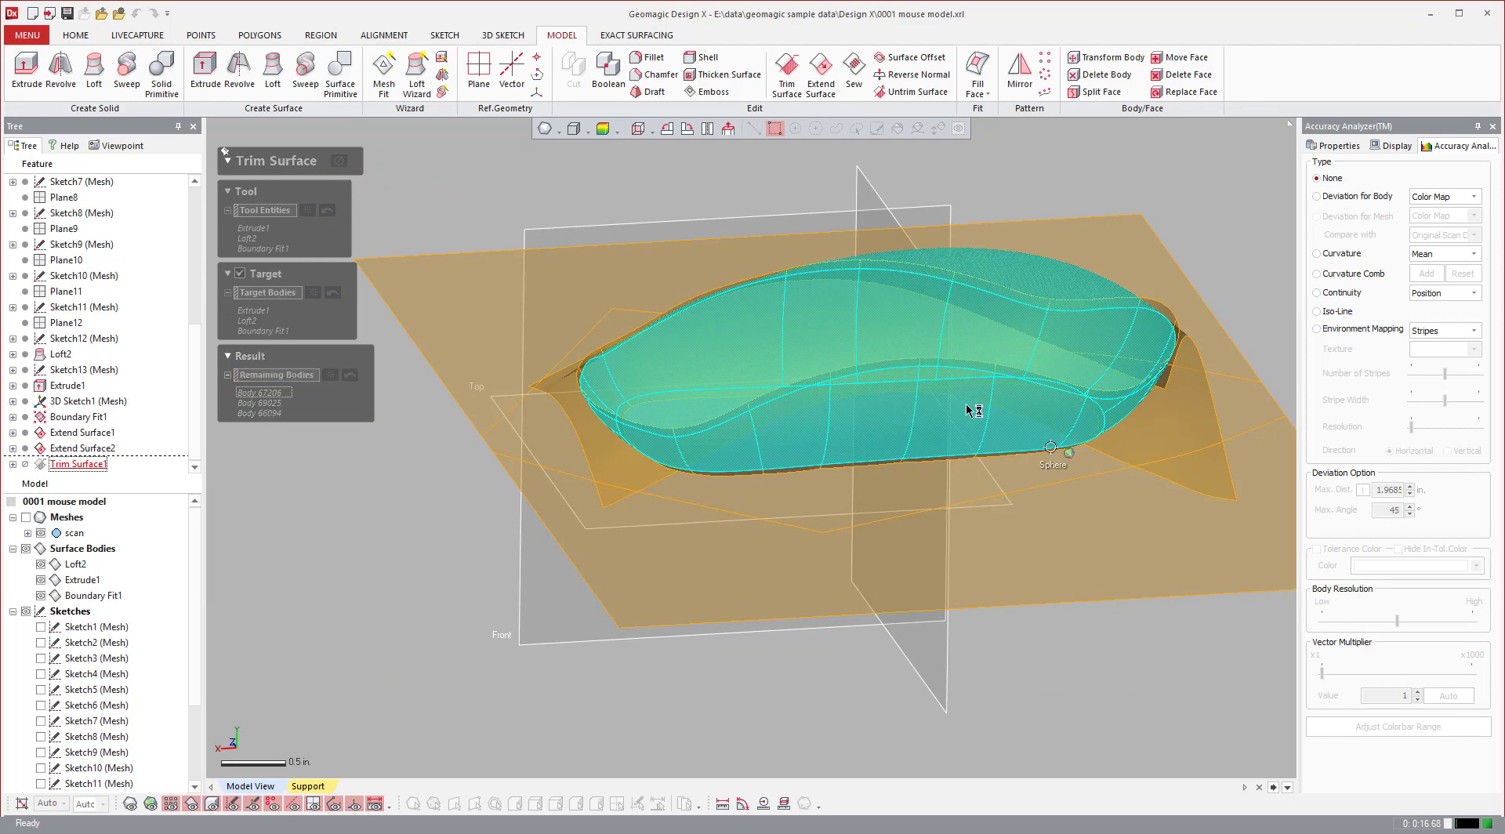
right_drag(795, 448, 826, 383)
scroll(853, 403, down, 1)
scroll(867, 336, up, 3)
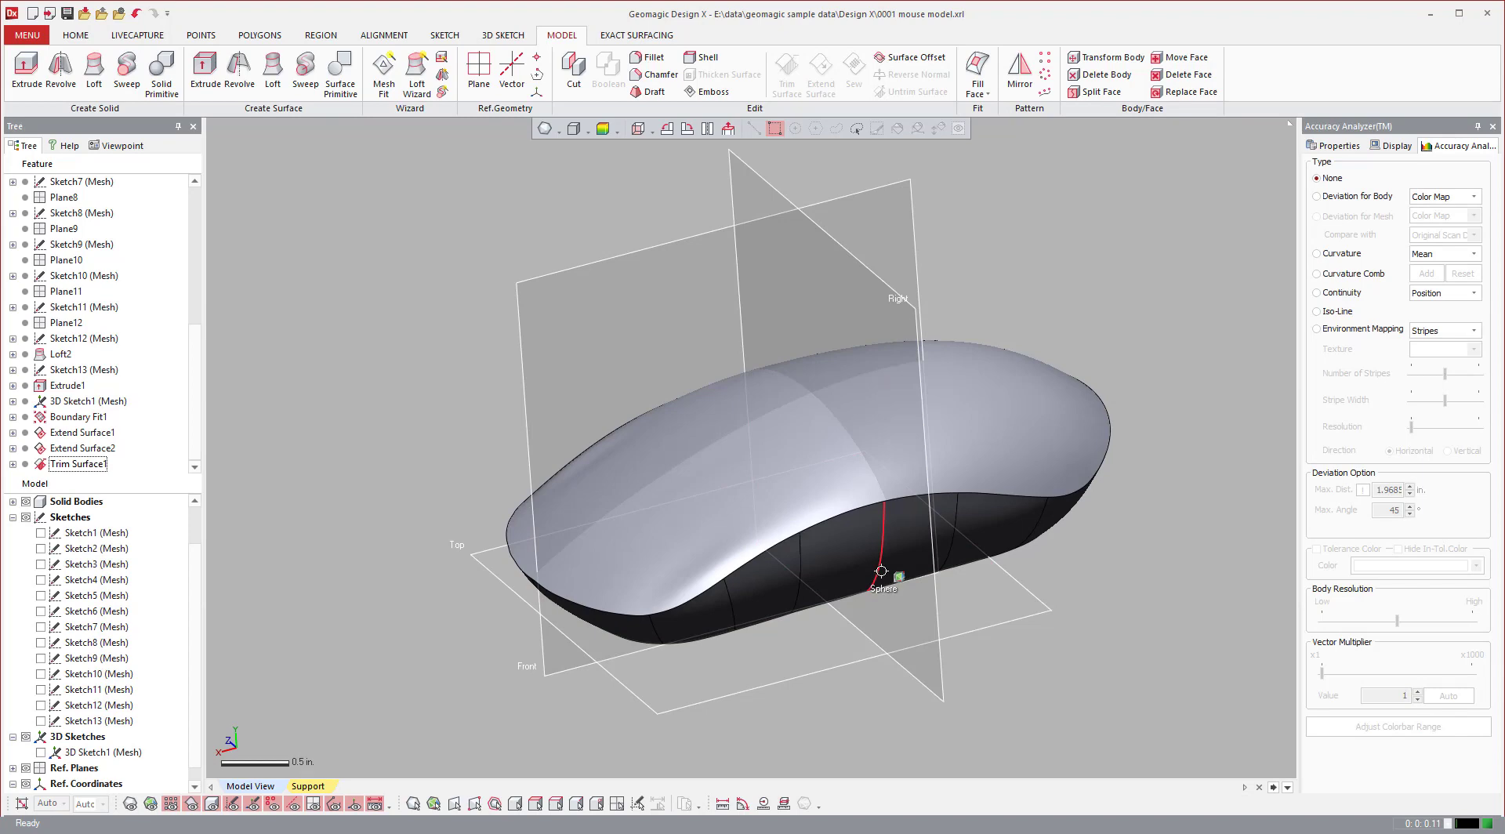
right_drag(954, 393, 1003, 458)
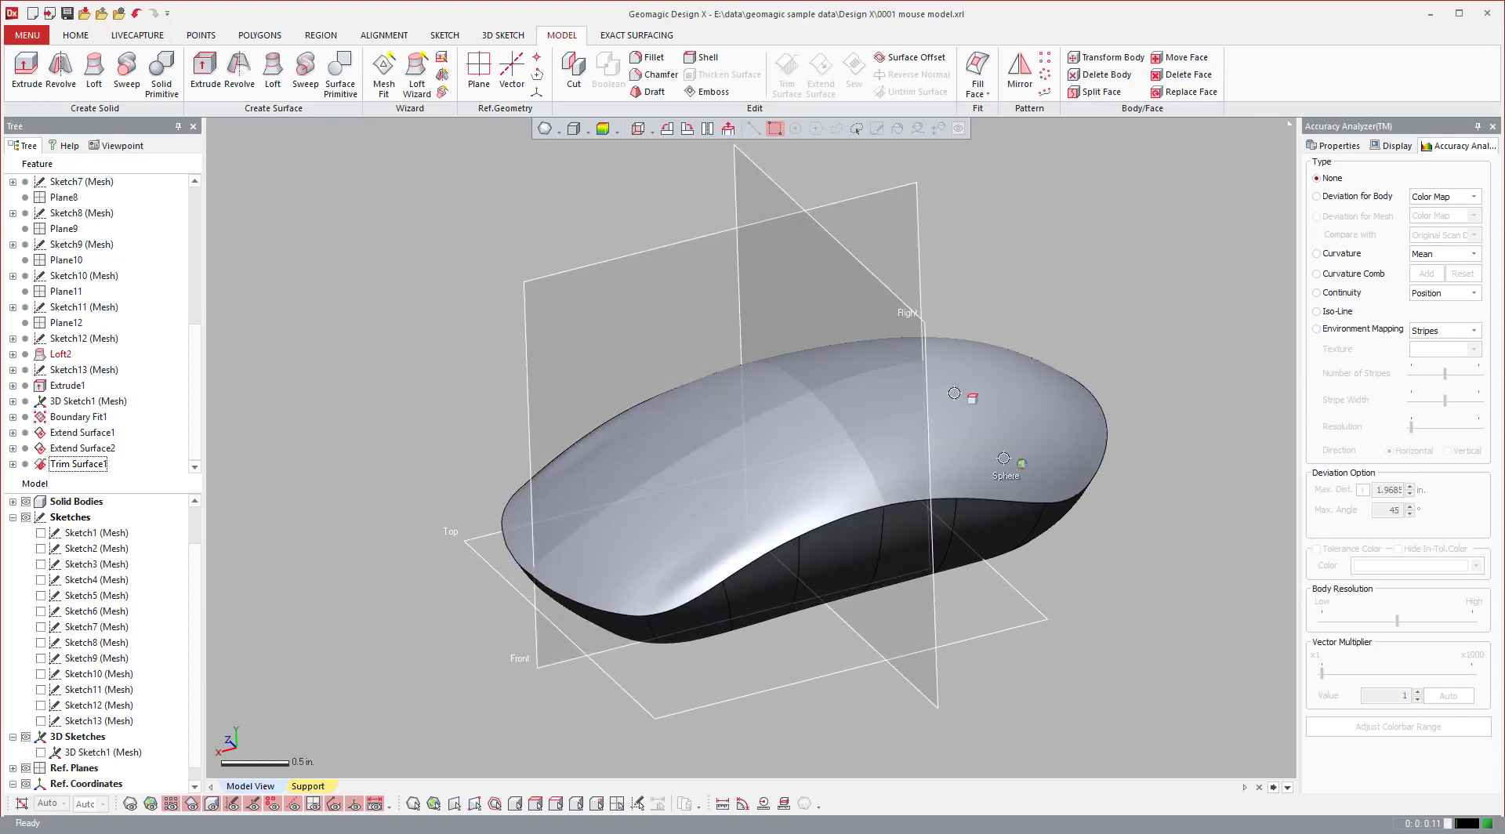